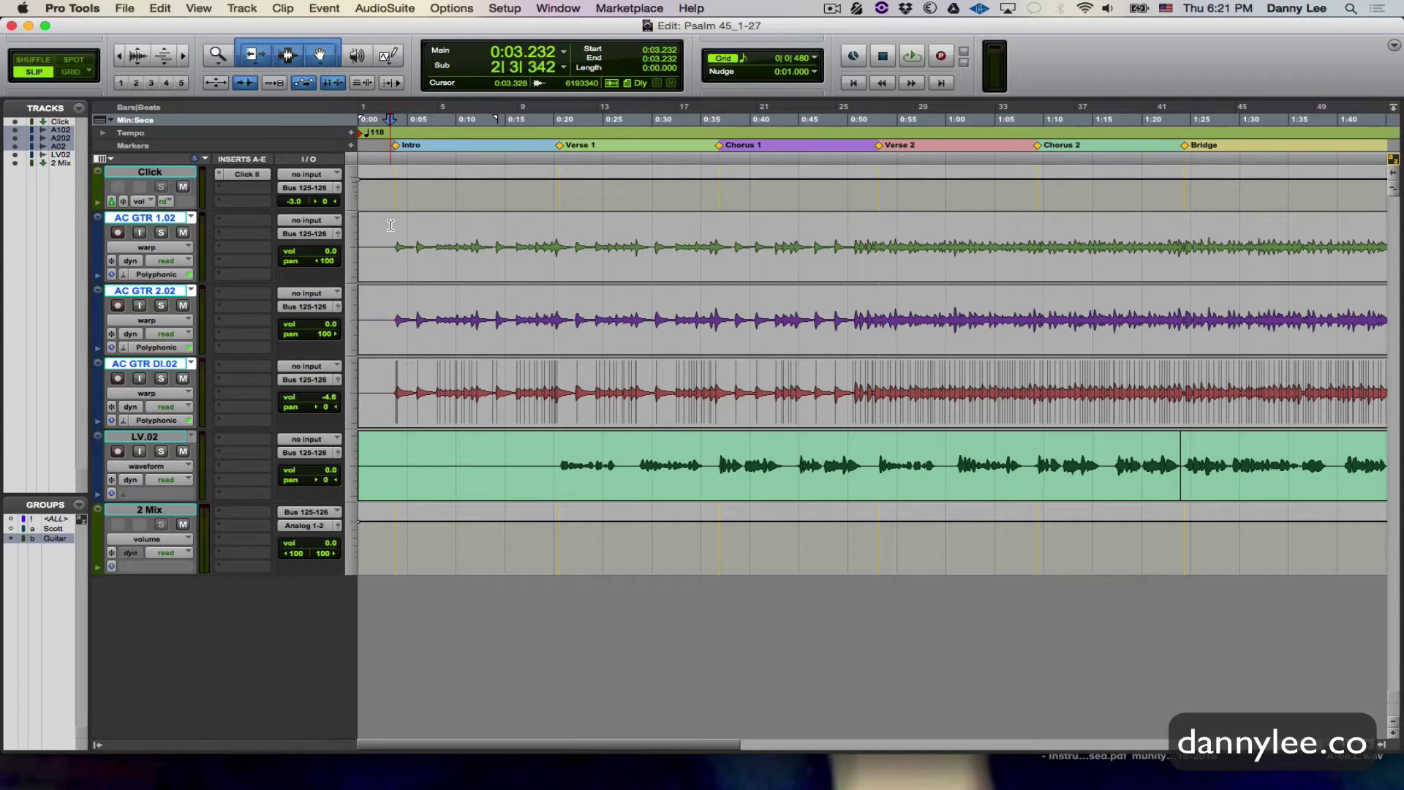
Step: Play the intro briefly, then set the start point at 0:03.498 just before the guitars
key(space)
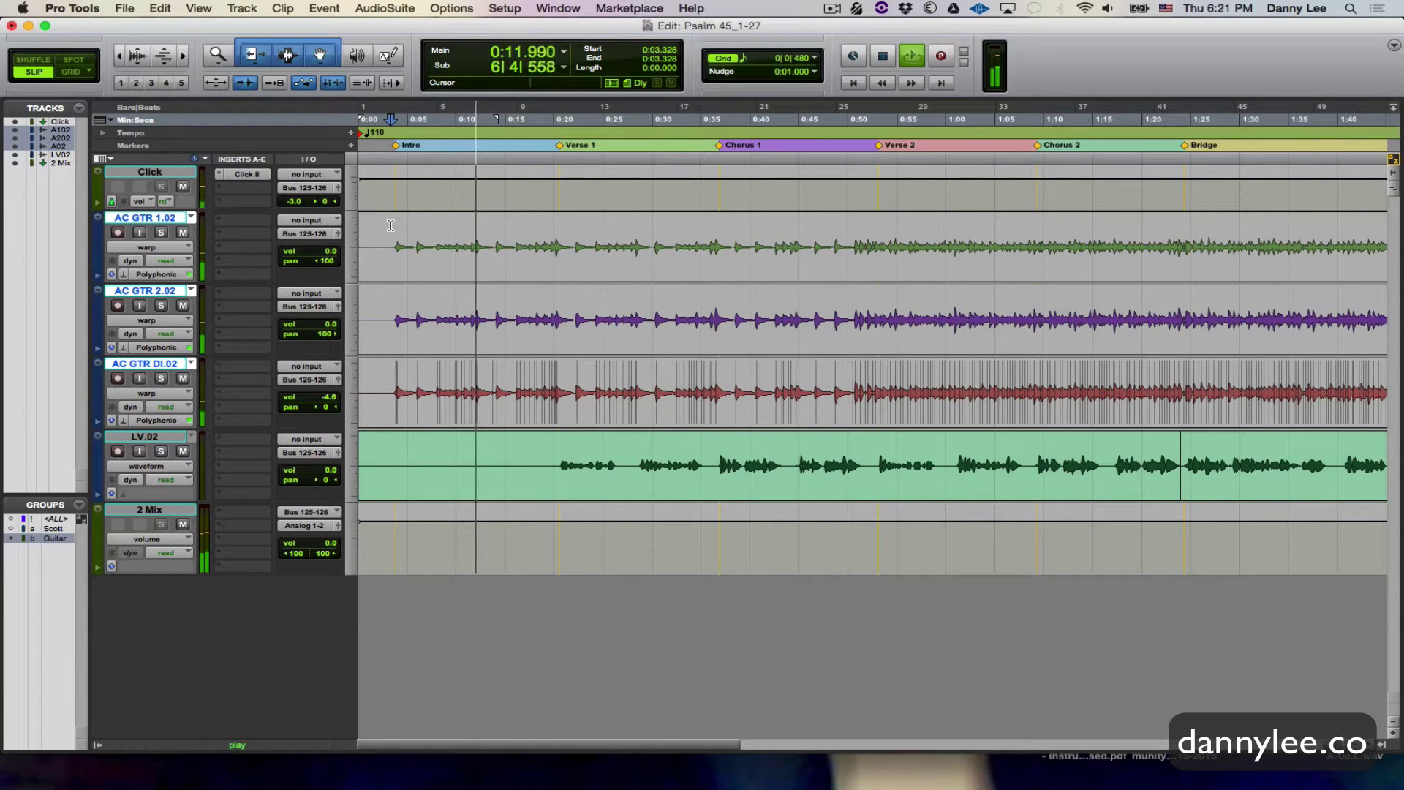
key(space)
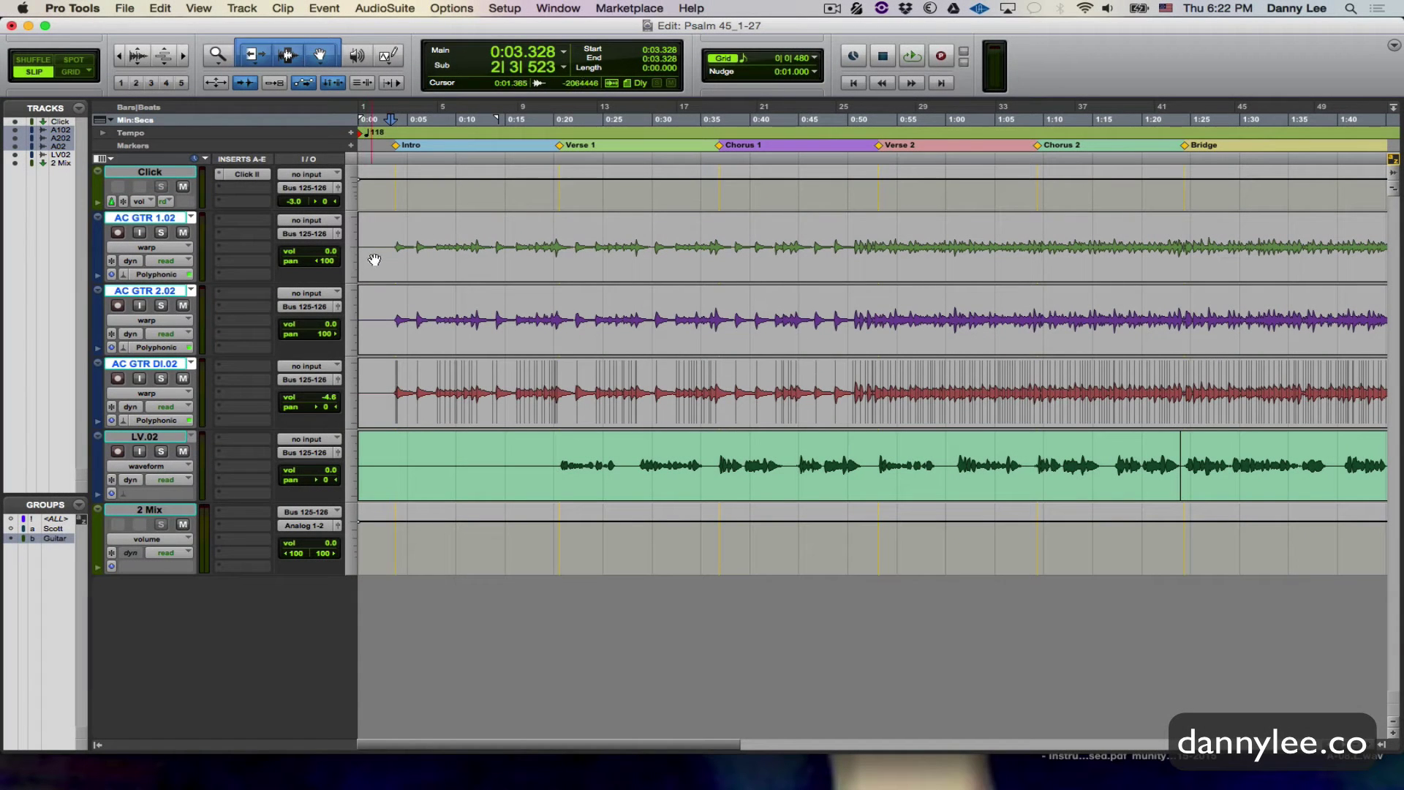
click(398, 231)
click(392, 231)
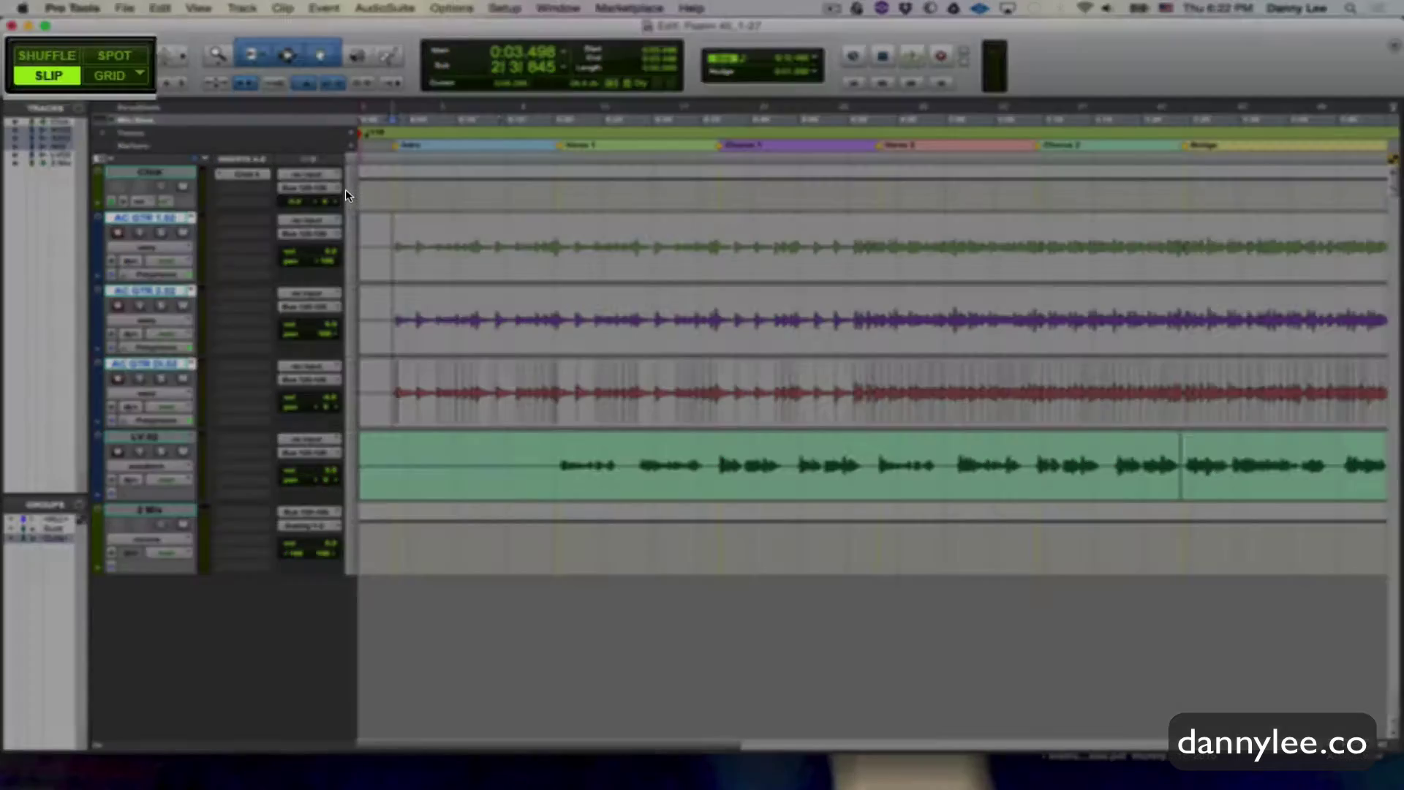
Step: Switch to Grid edit mode and zoom in on the intro bars
key(F4)
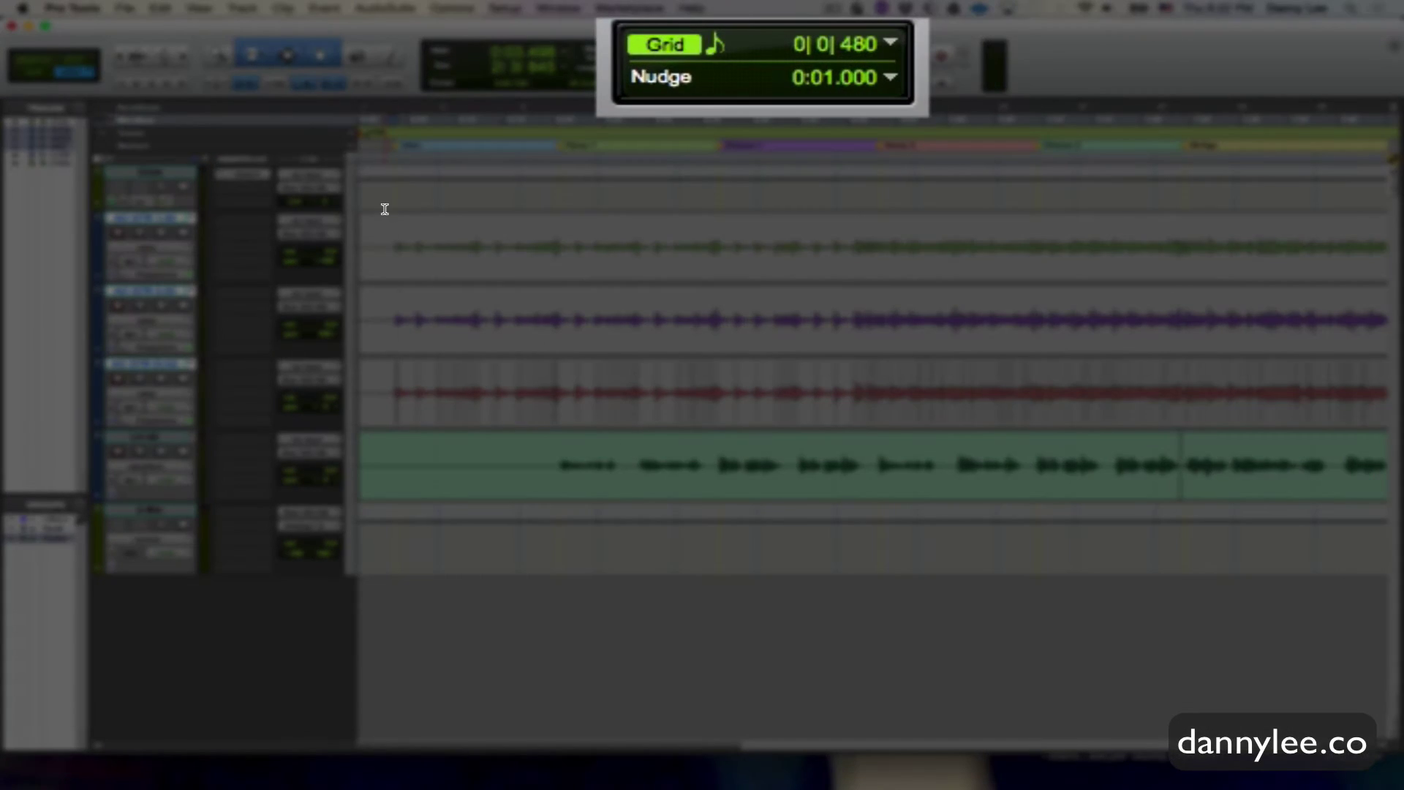
key(super+bracketright)
key(super+bracketright)
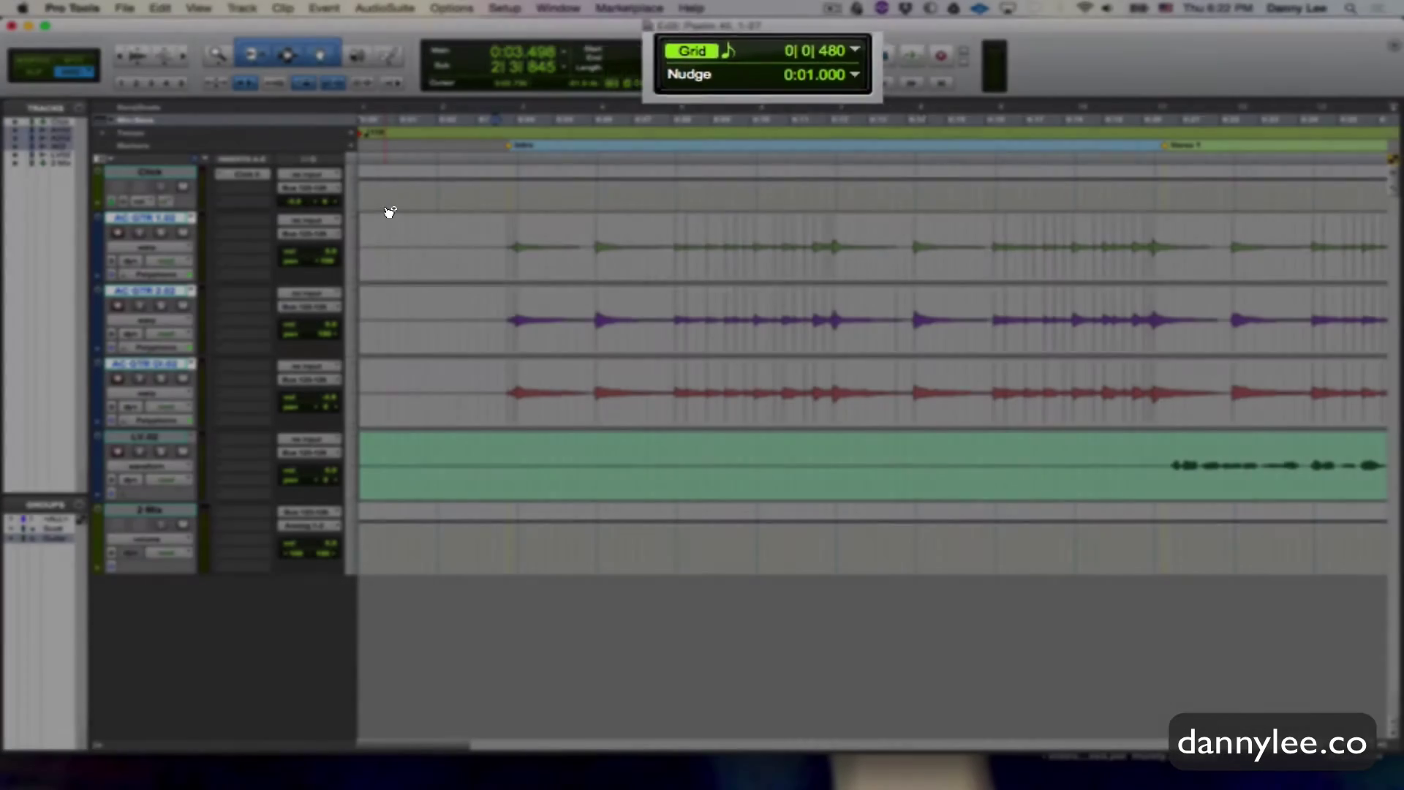
key(super+bracketright)
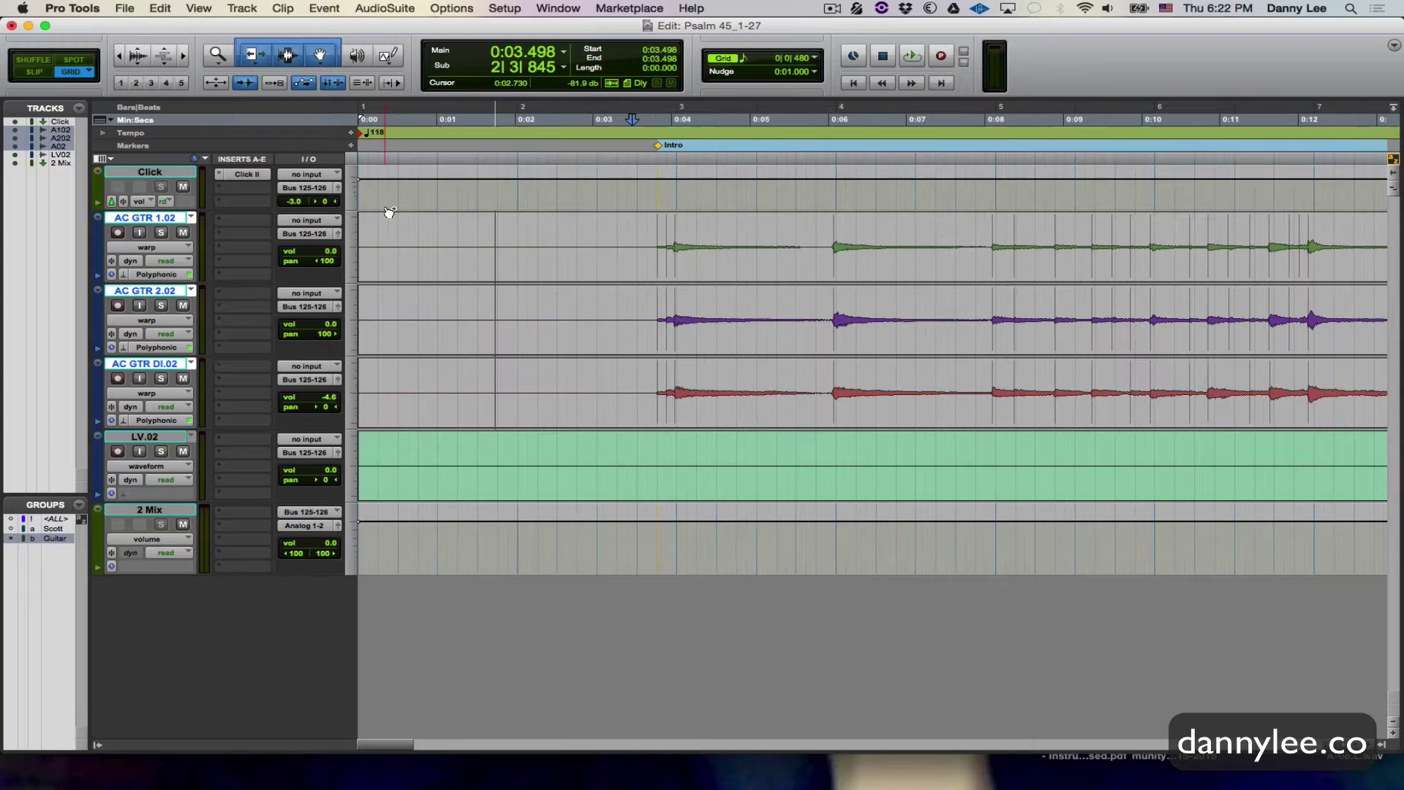
Step: Set the insertion point on the guitar tracks at bar 2 beat 3, around 0:03.050
click(668, 222)
click(823, 227)
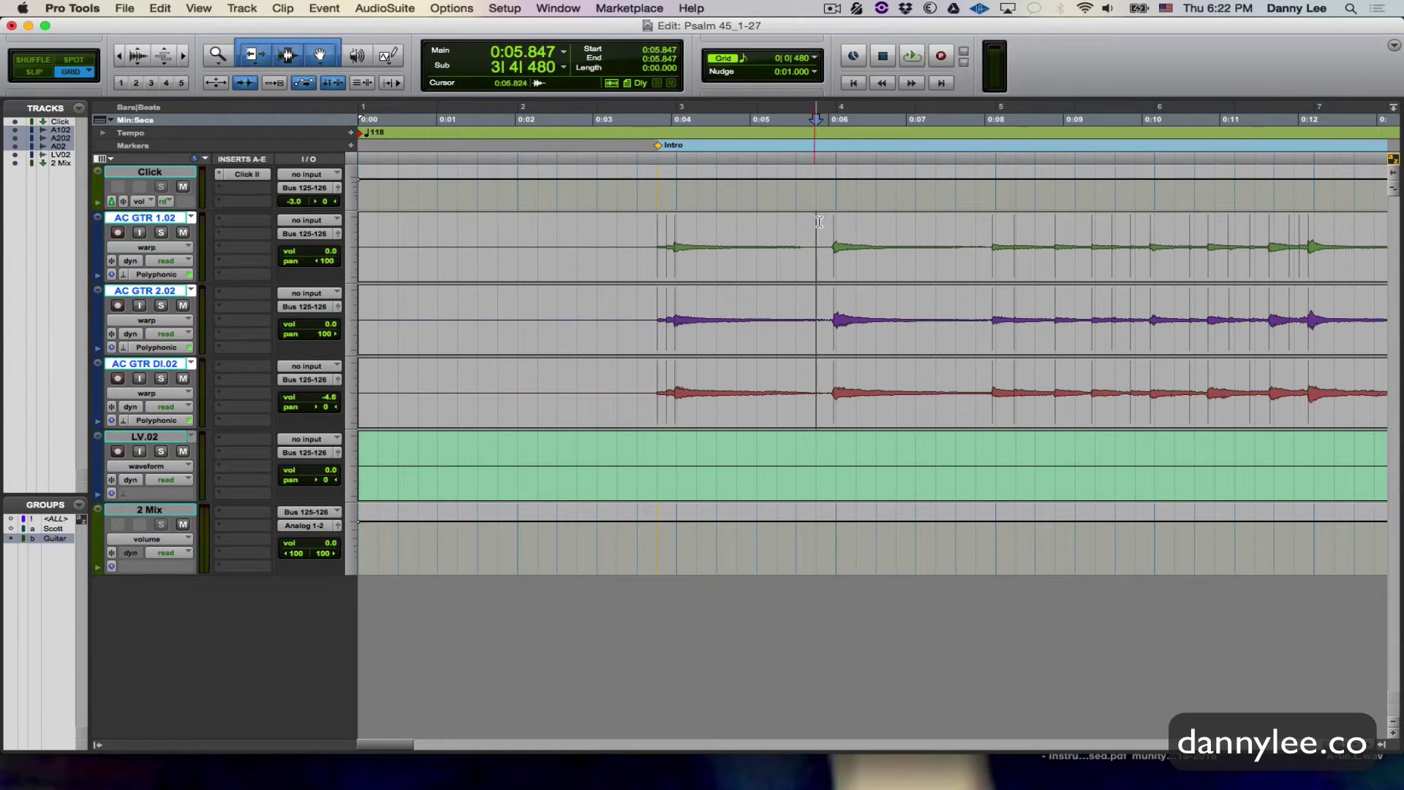
click(652, 227)
drag(756, 227, 520, 230)
click(584, 232)
click(597, 223)
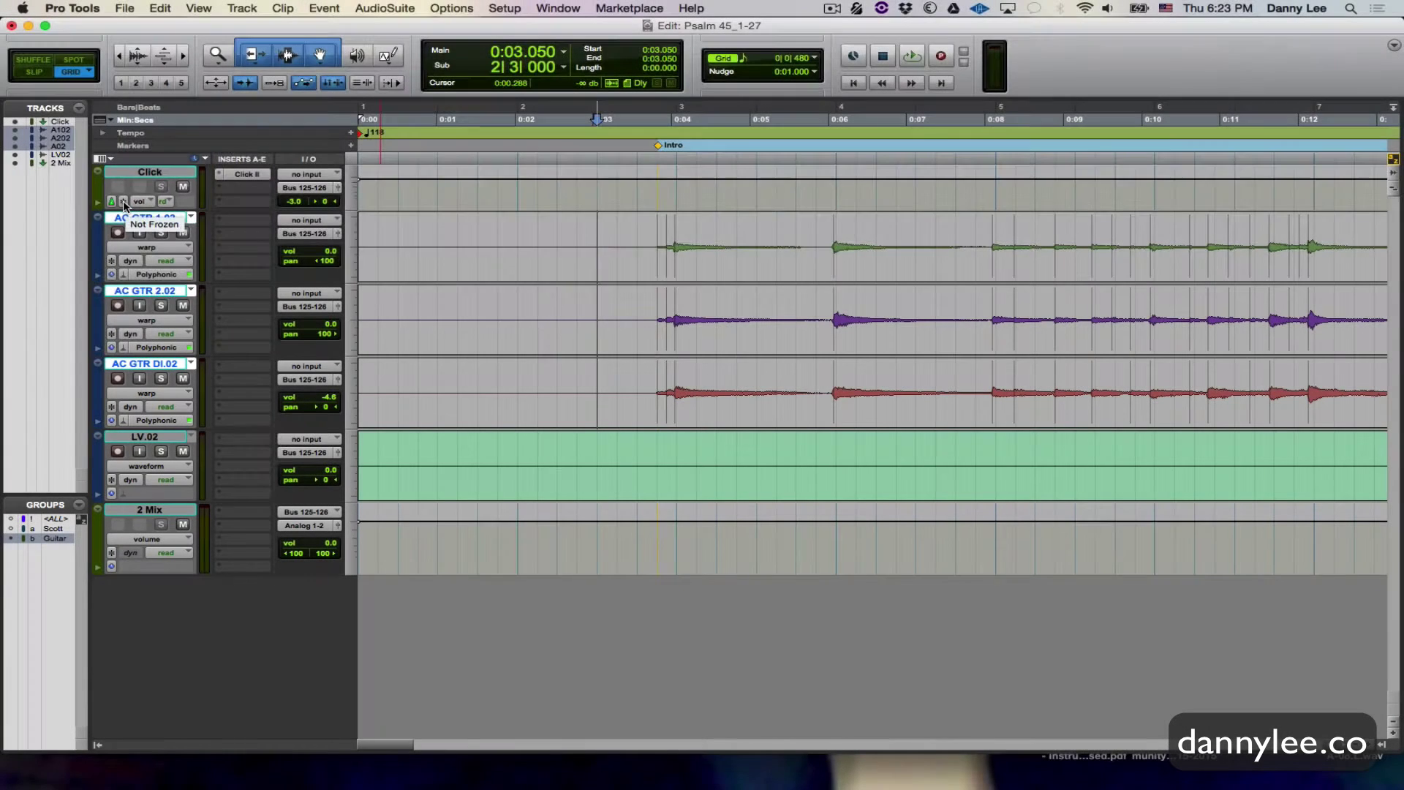
Step: Freeze the Click track, then select bar 4 on it from 0:06.101 to 0:07.627
click(123, 200)
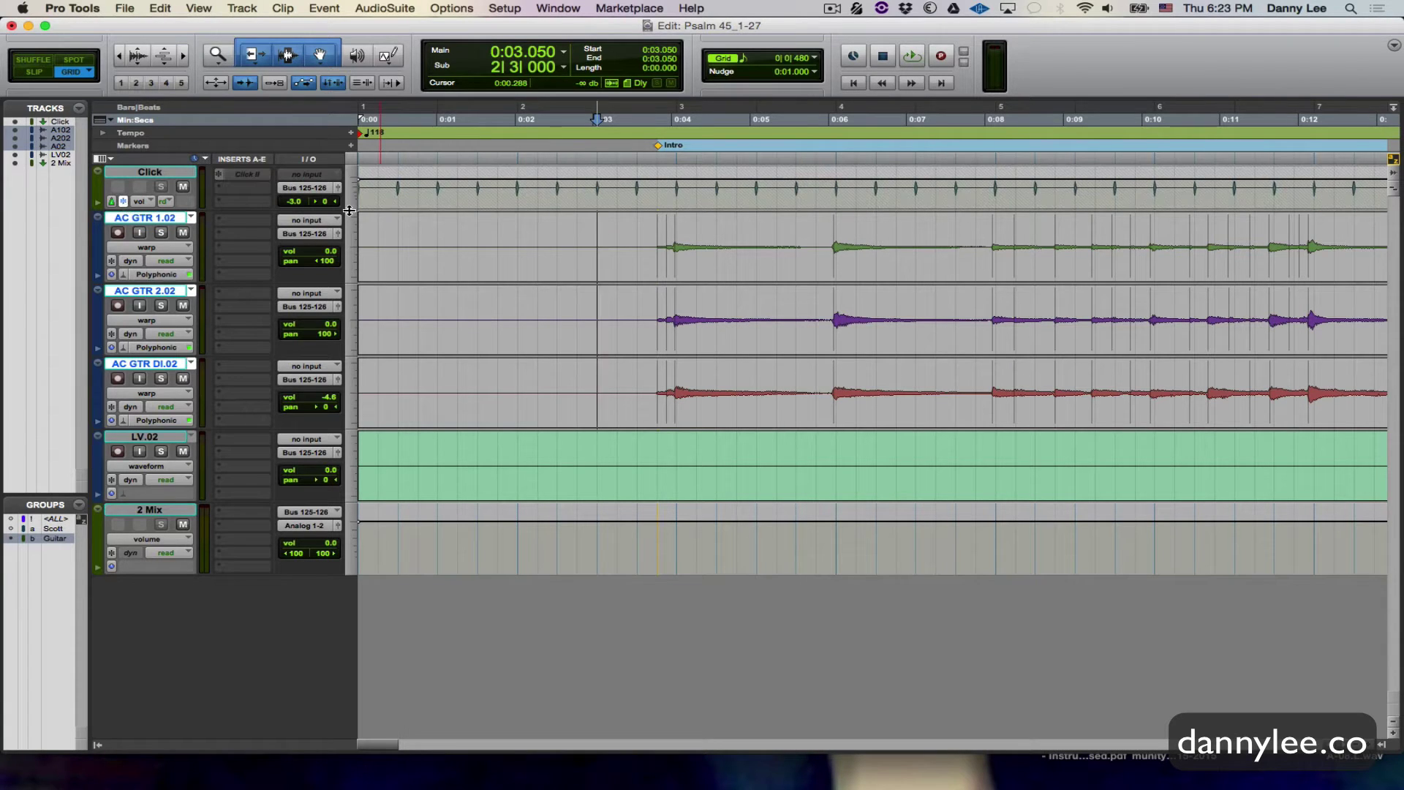
drag(621, 188, 857, 189)
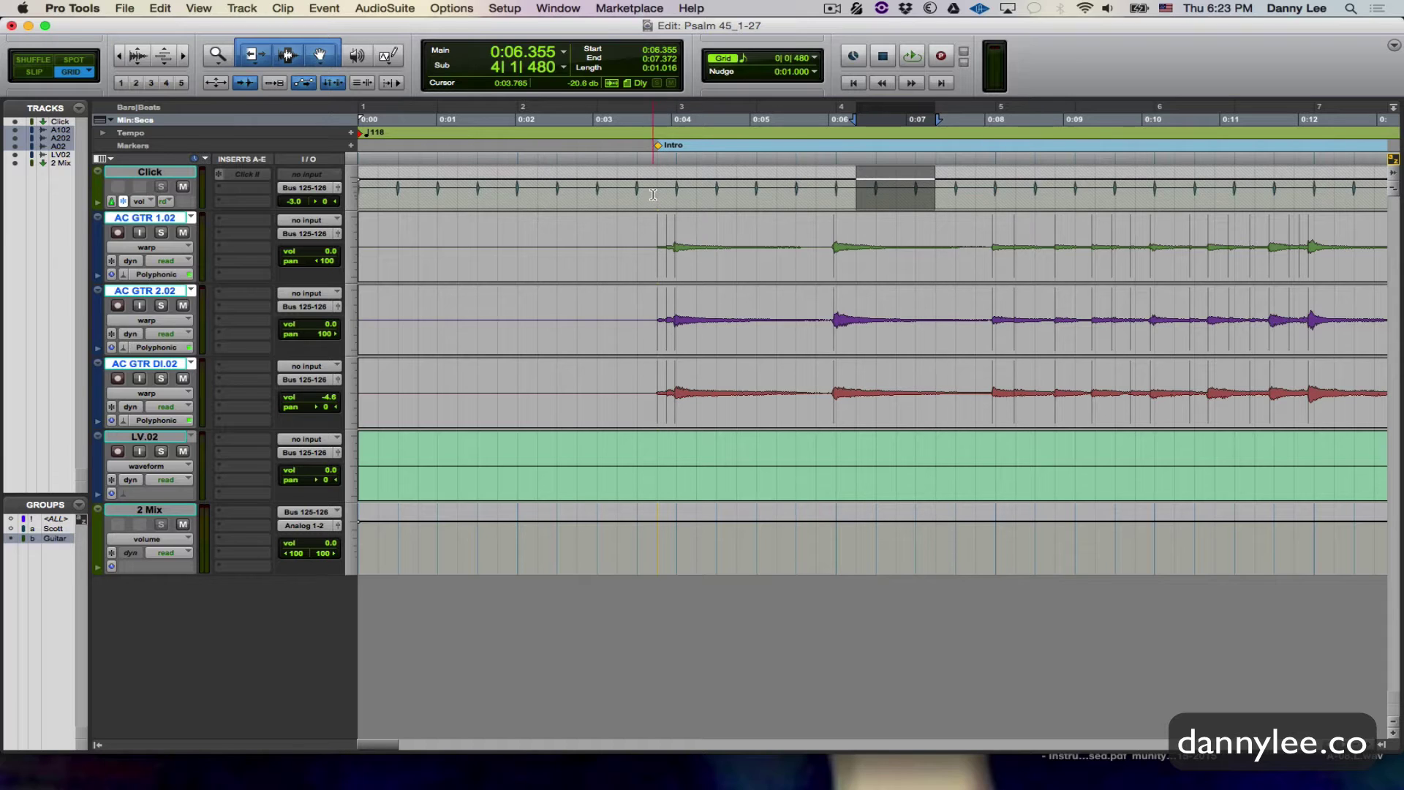
drag(643, 188, 952, 184)
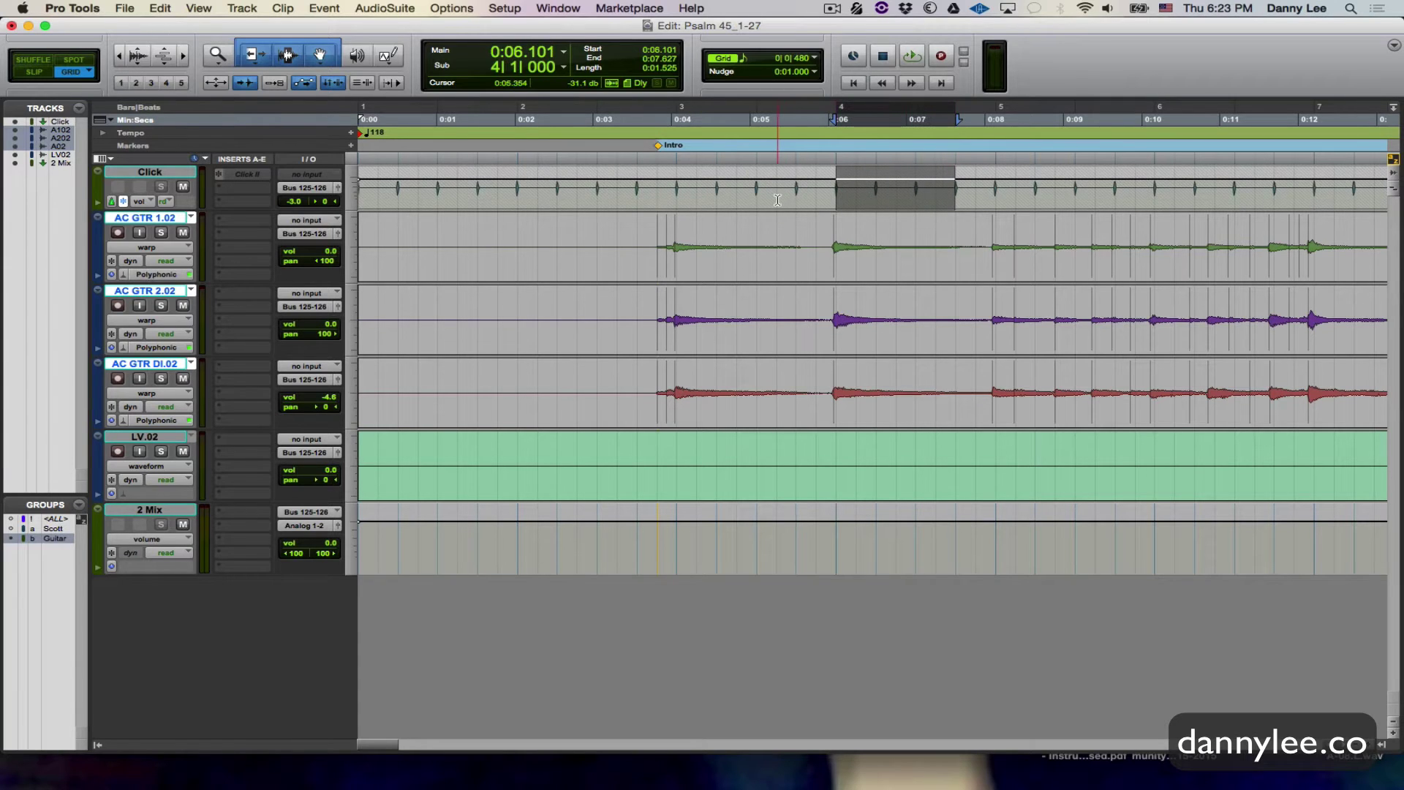
Step: Return the insertion point to bar 2 beat 4 and zoom out to the whole song
click(644, 234)
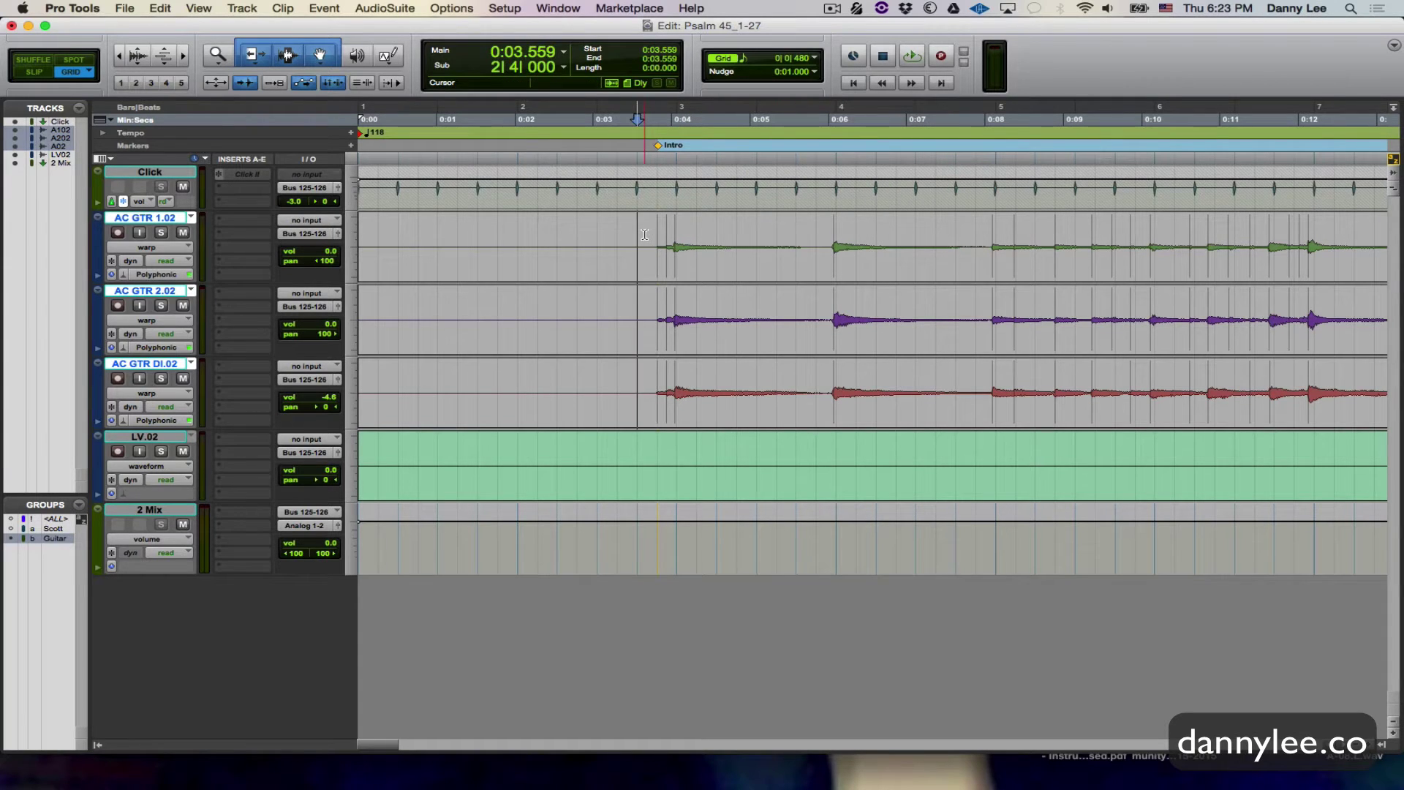
key(t)
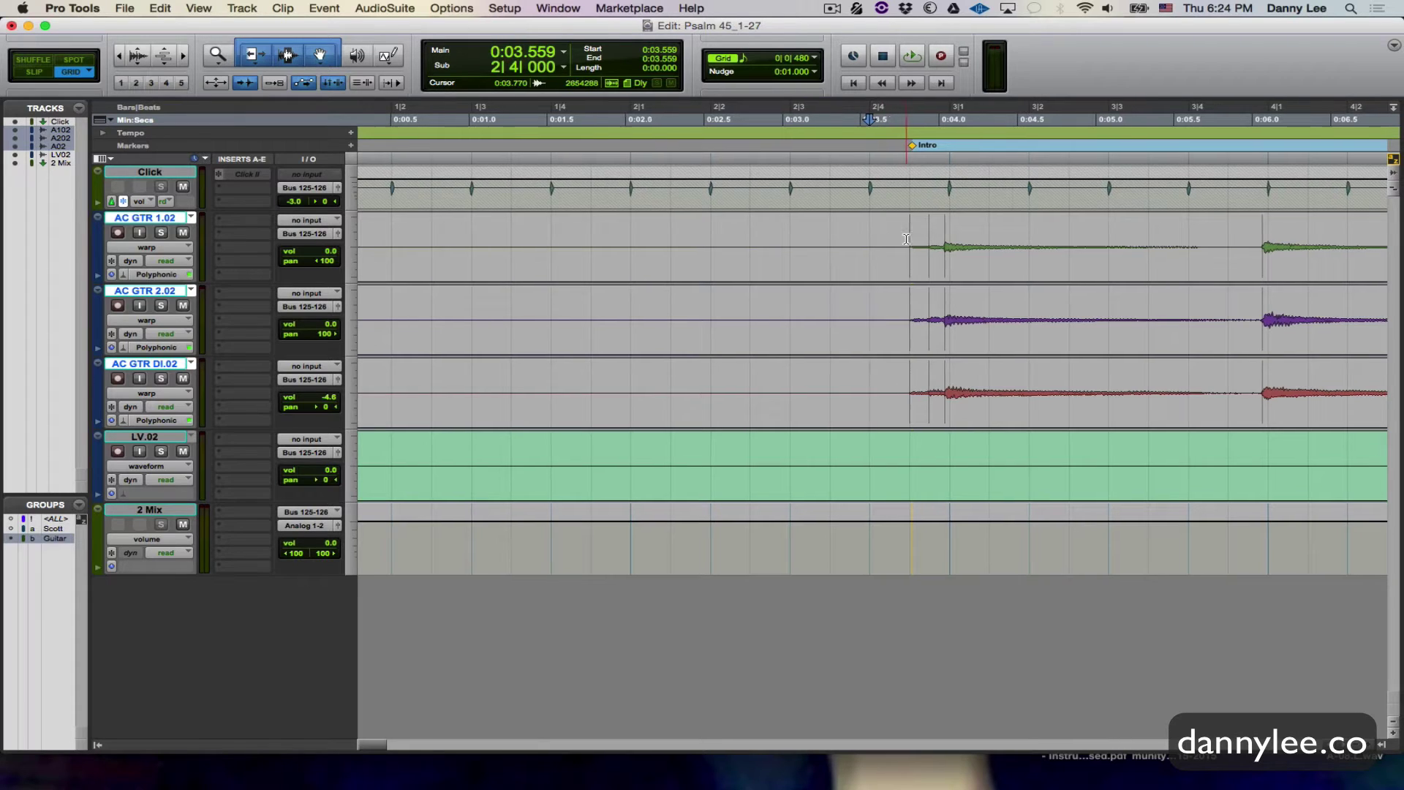
scroll(548, 241, right, 5)
key(r)
key(r)
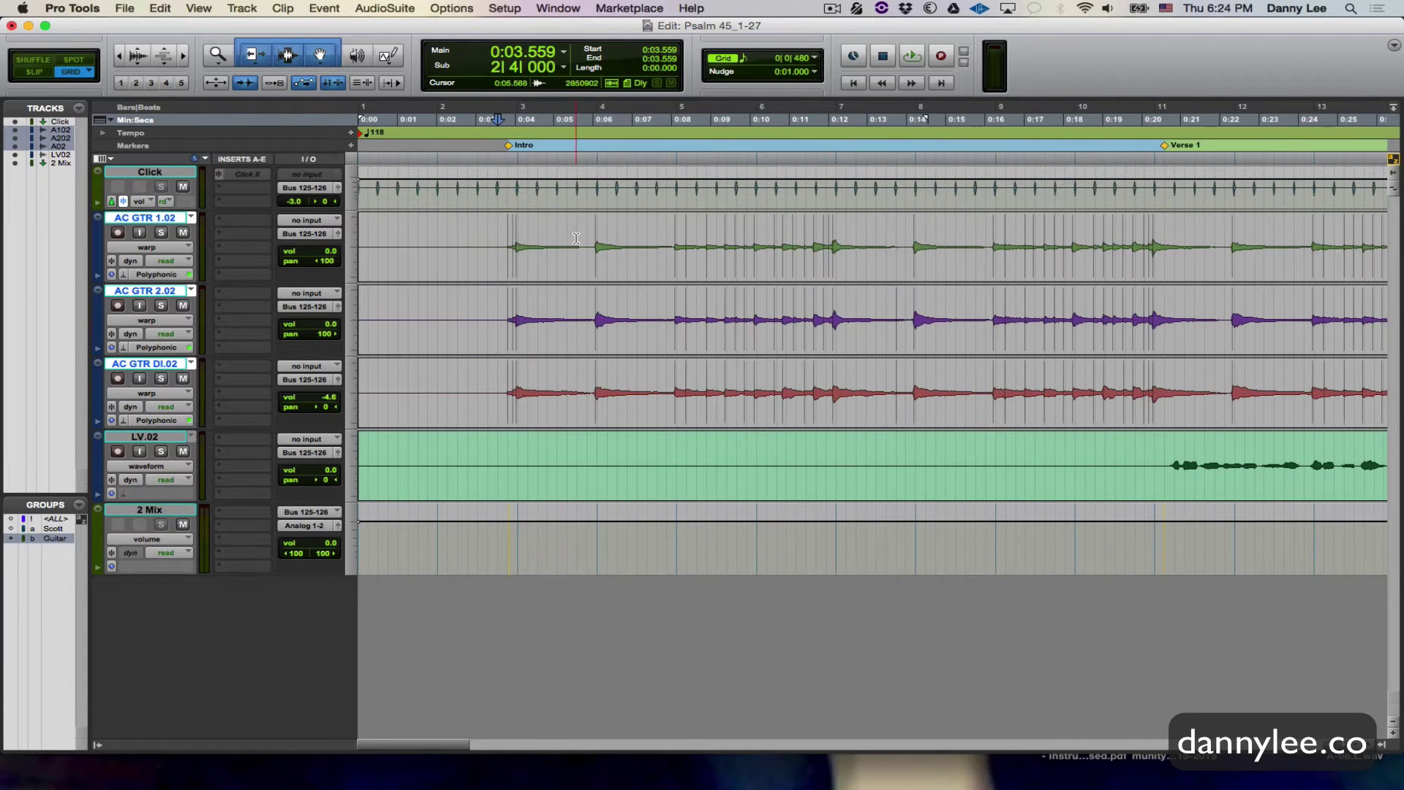
key(r)
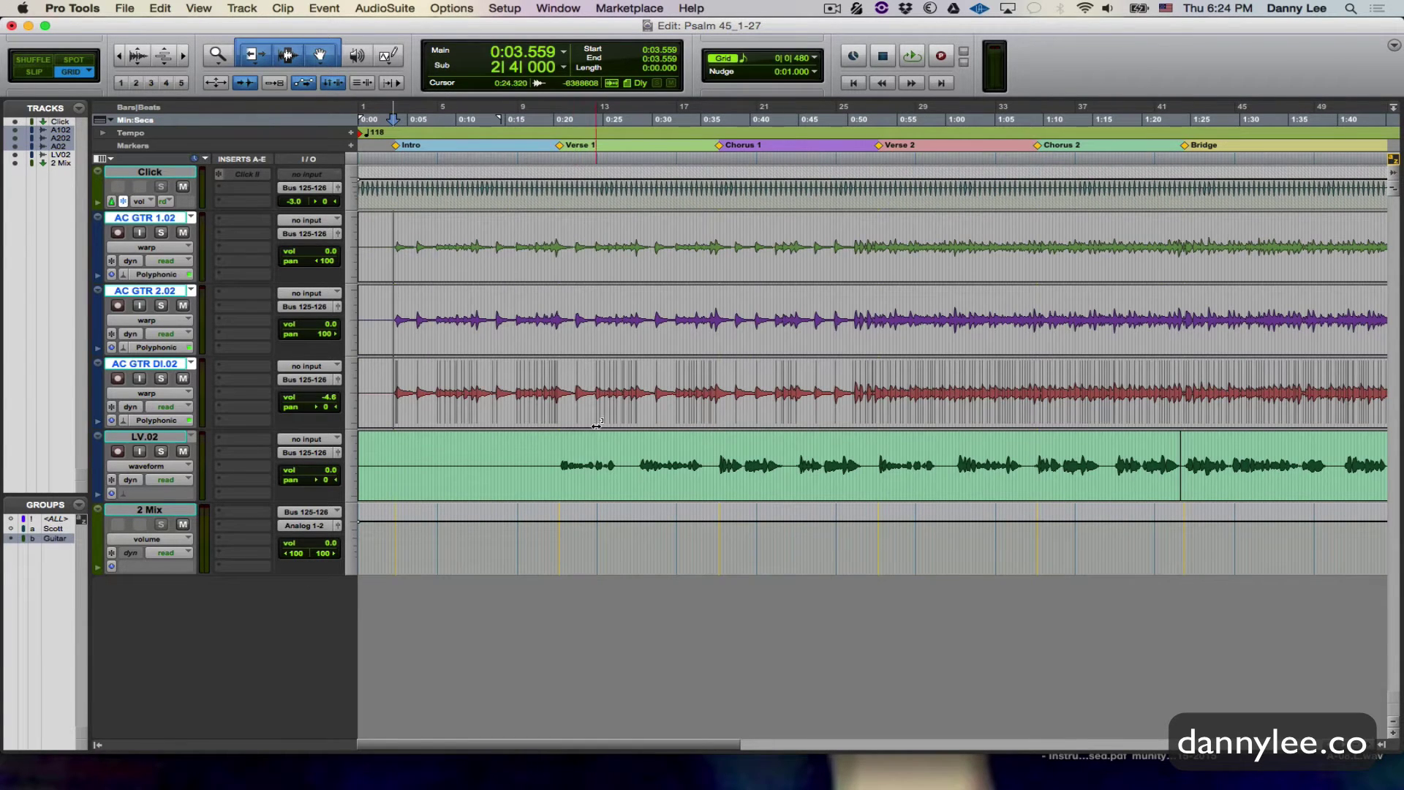
Step: Play the intro against the click with the opening bars zoomed in, then stop
key(space)
key(t)
key(t)
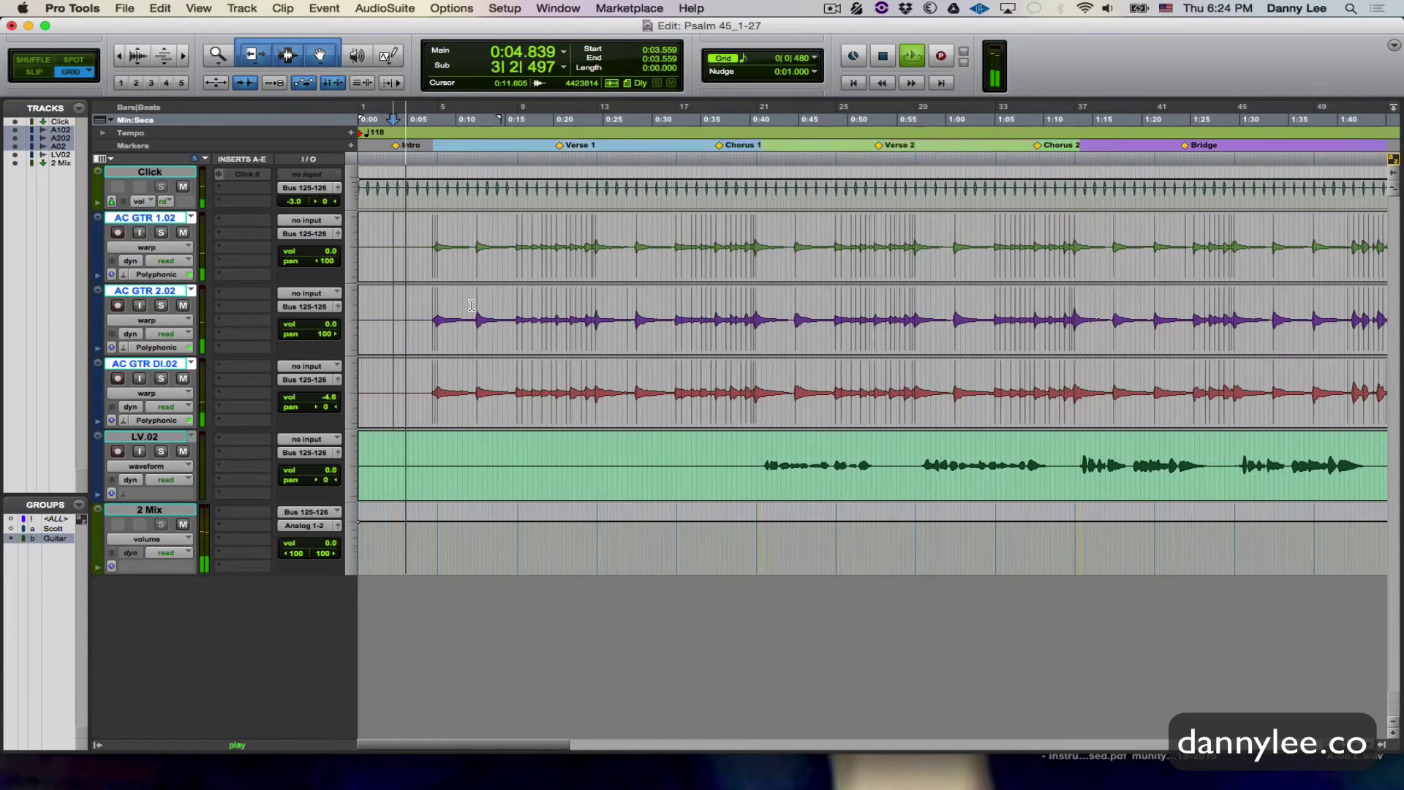
key(t)
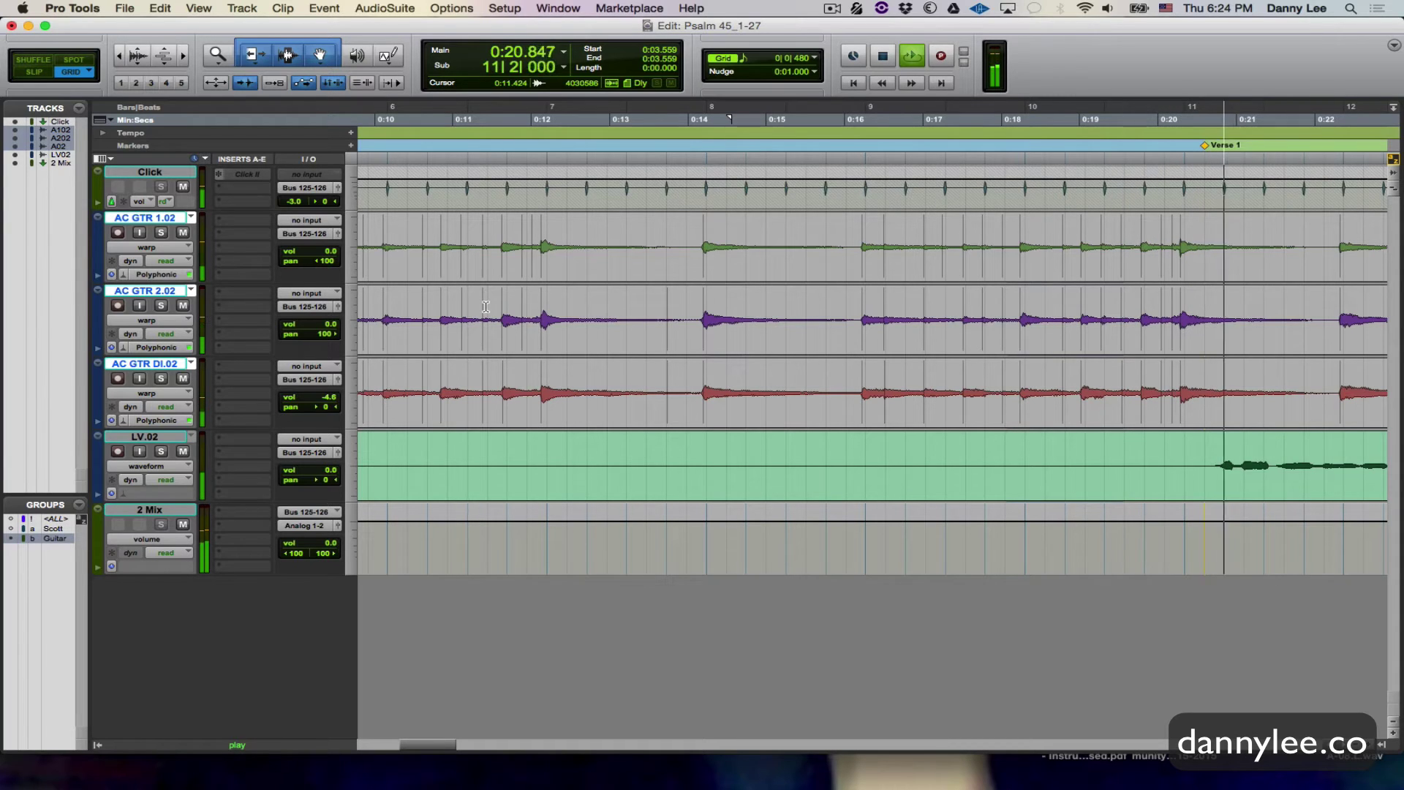
key(space)
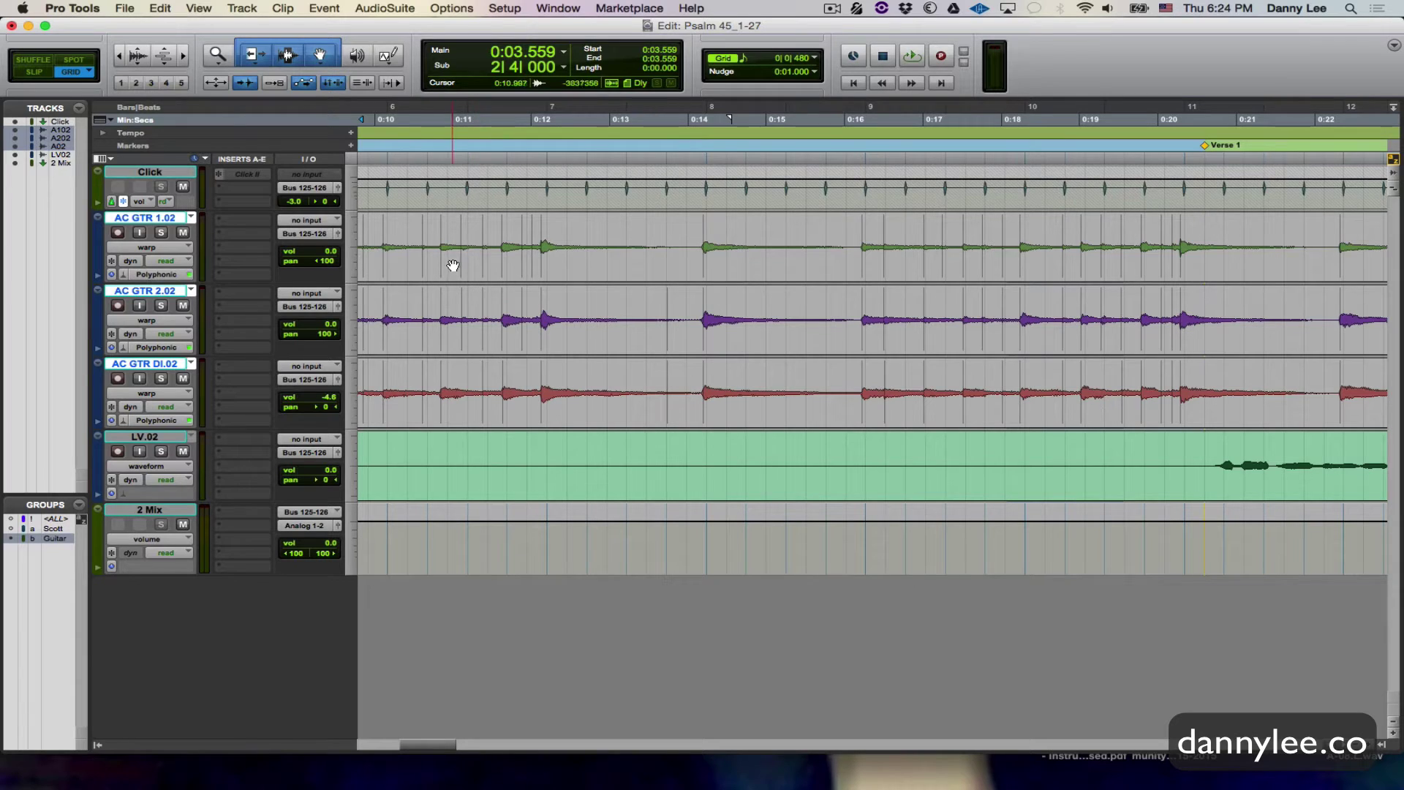
Step: Zoom in on the first guitar strum and audition it from 0:03.813
drag(407, 252, 503, 237)
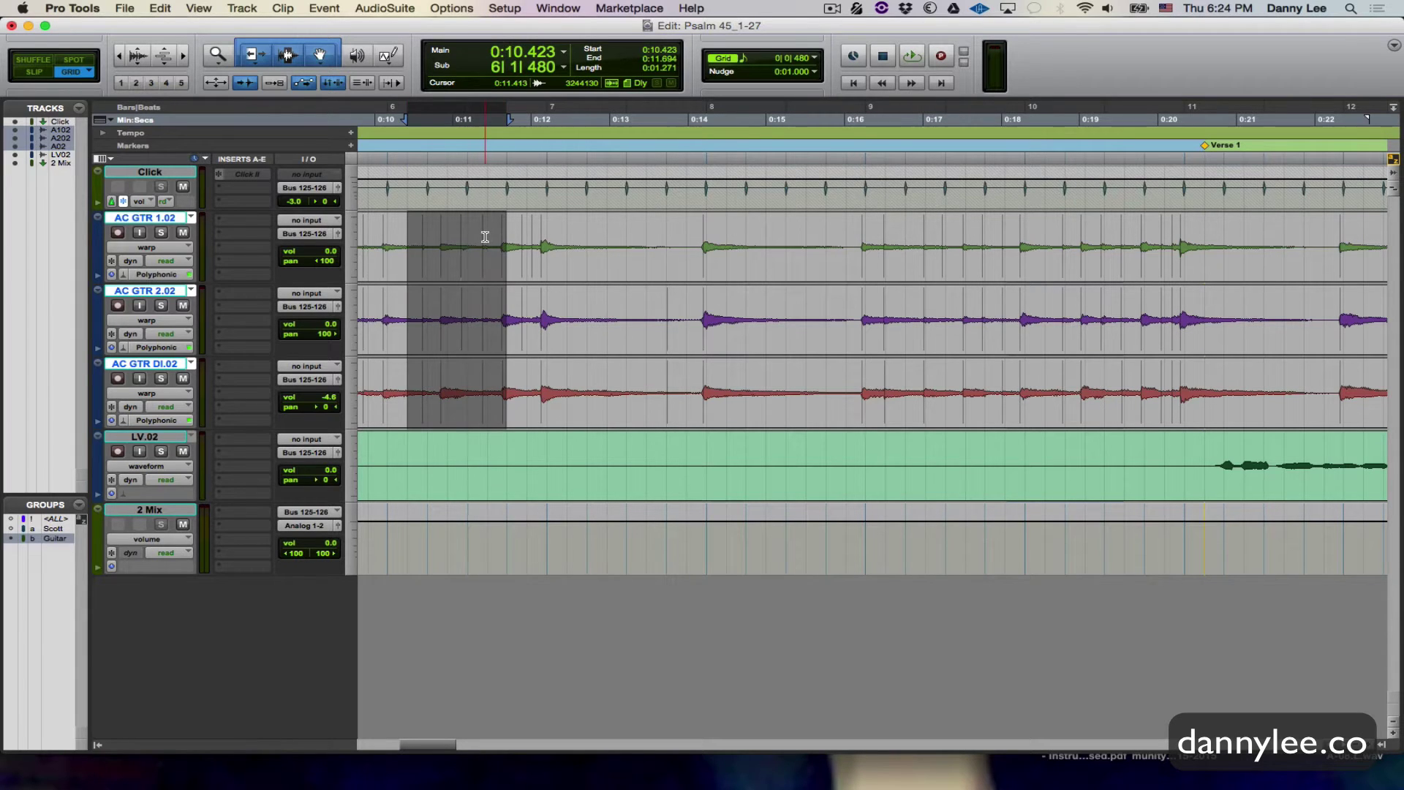
key(super+])
key(super+])
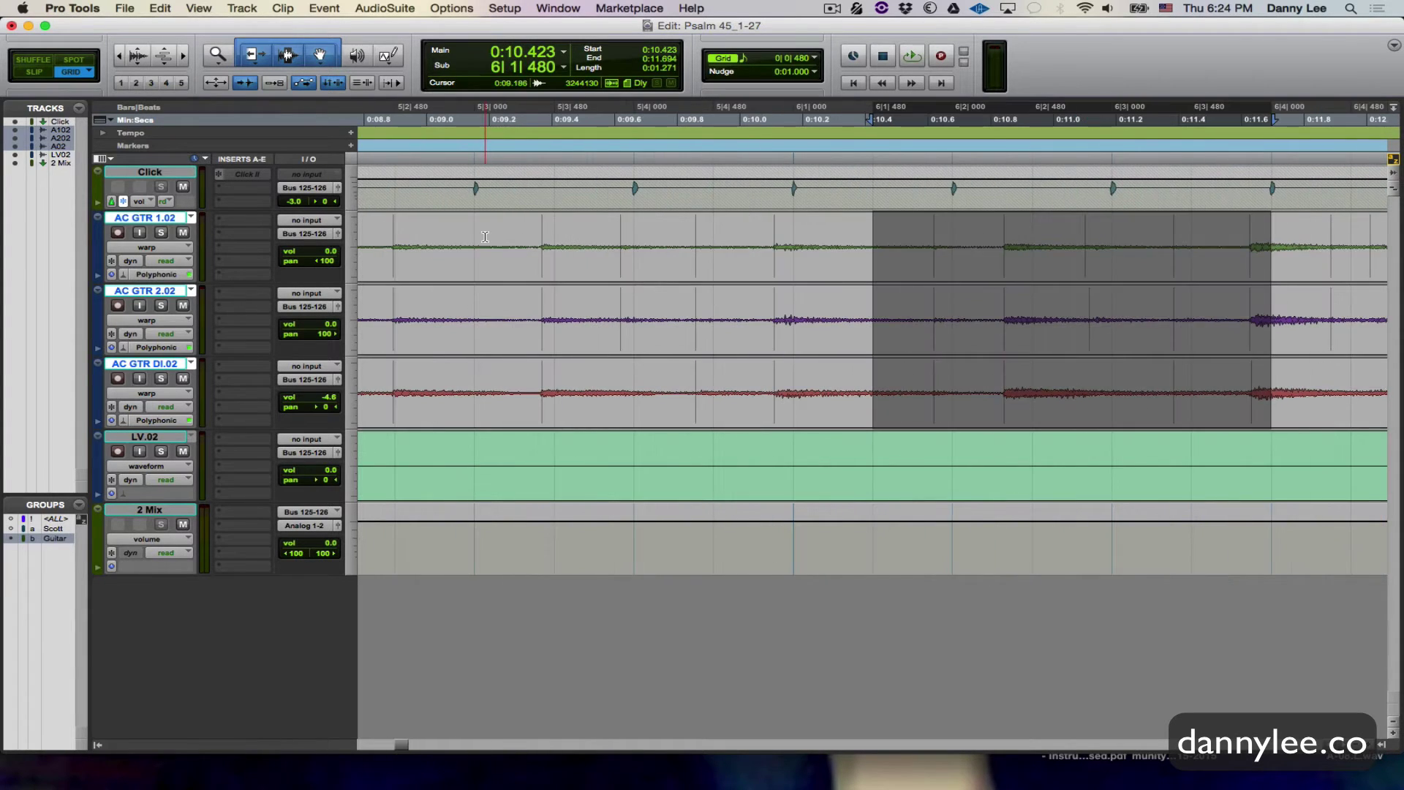
key(super+[)
key(super+[)
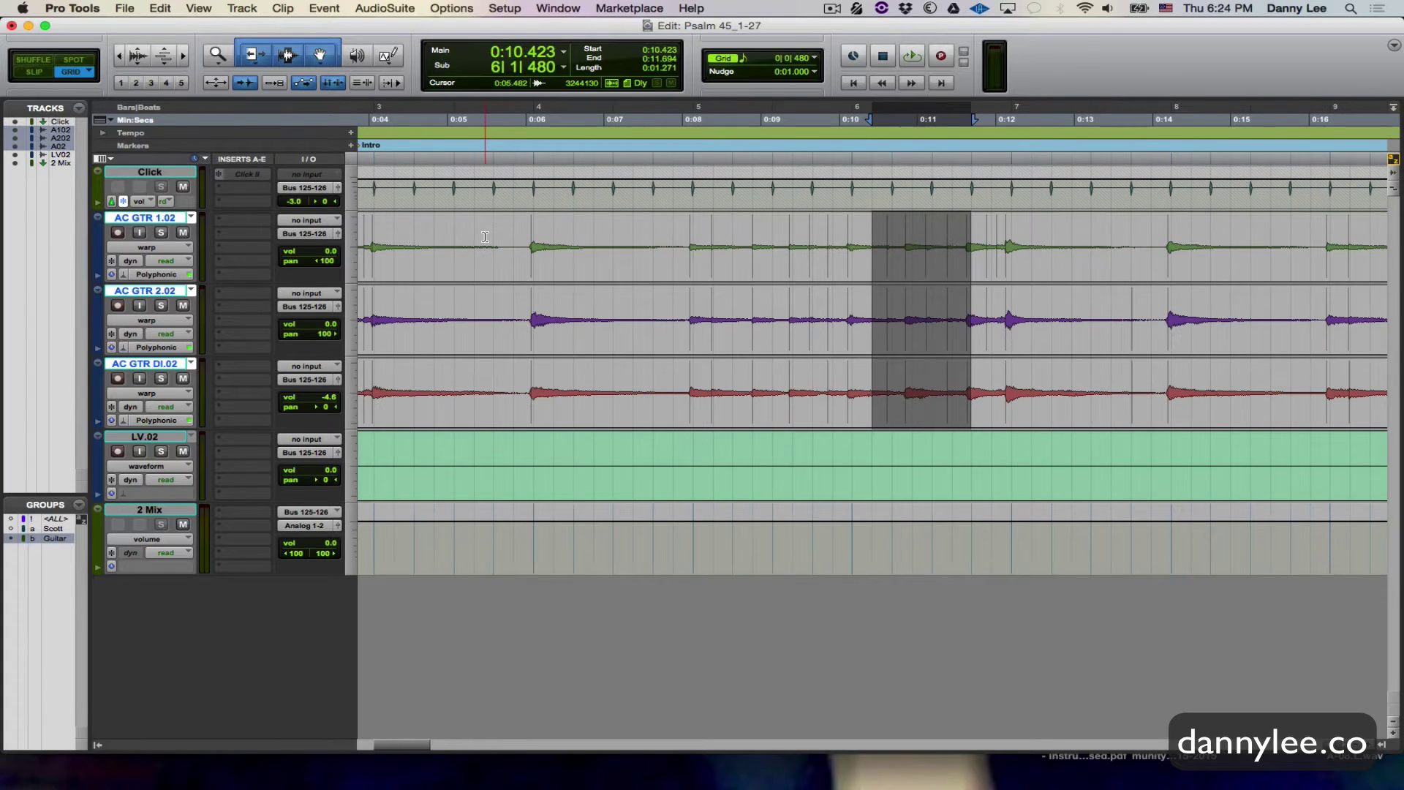
key(super+[)
click(490, 232)
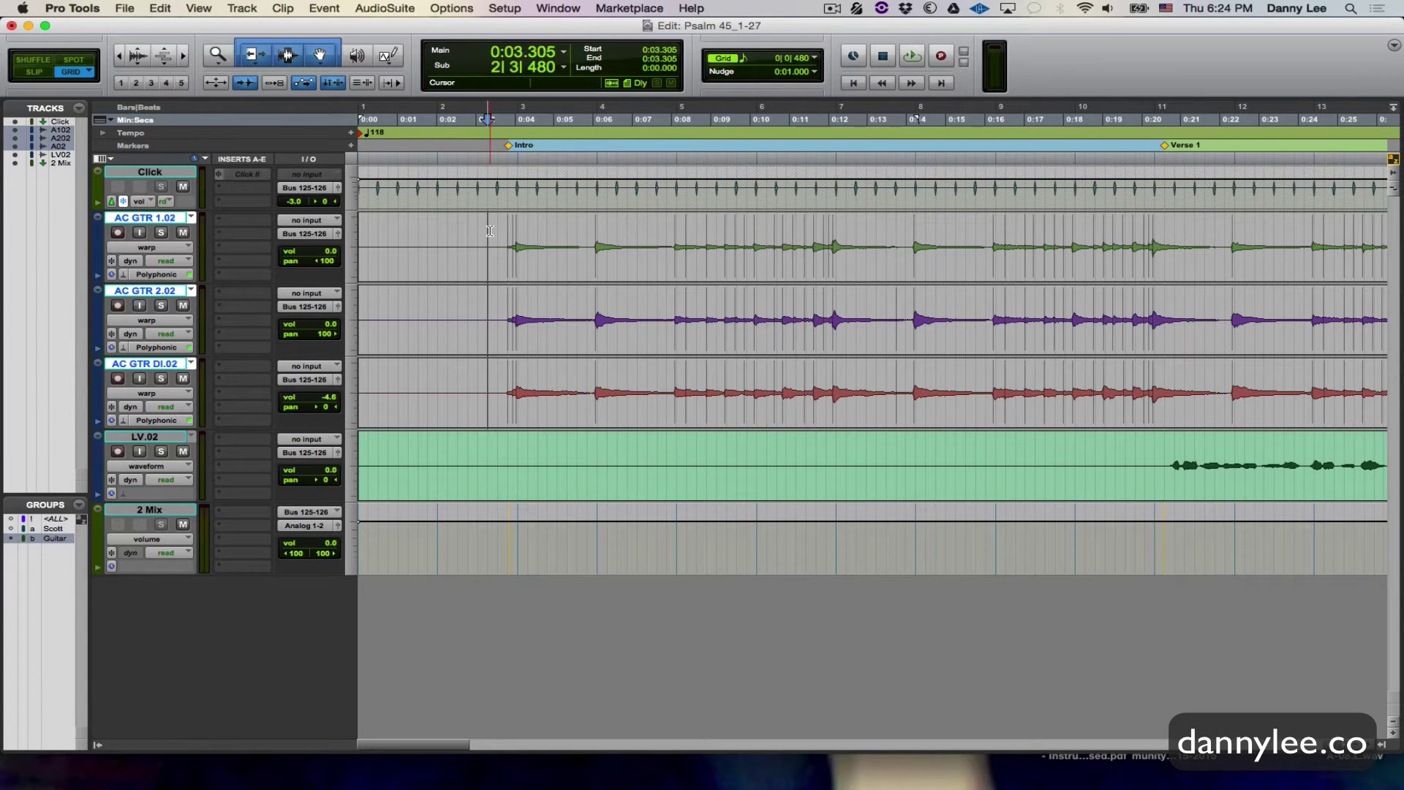
key(super+])
key(super+])
key(super+])
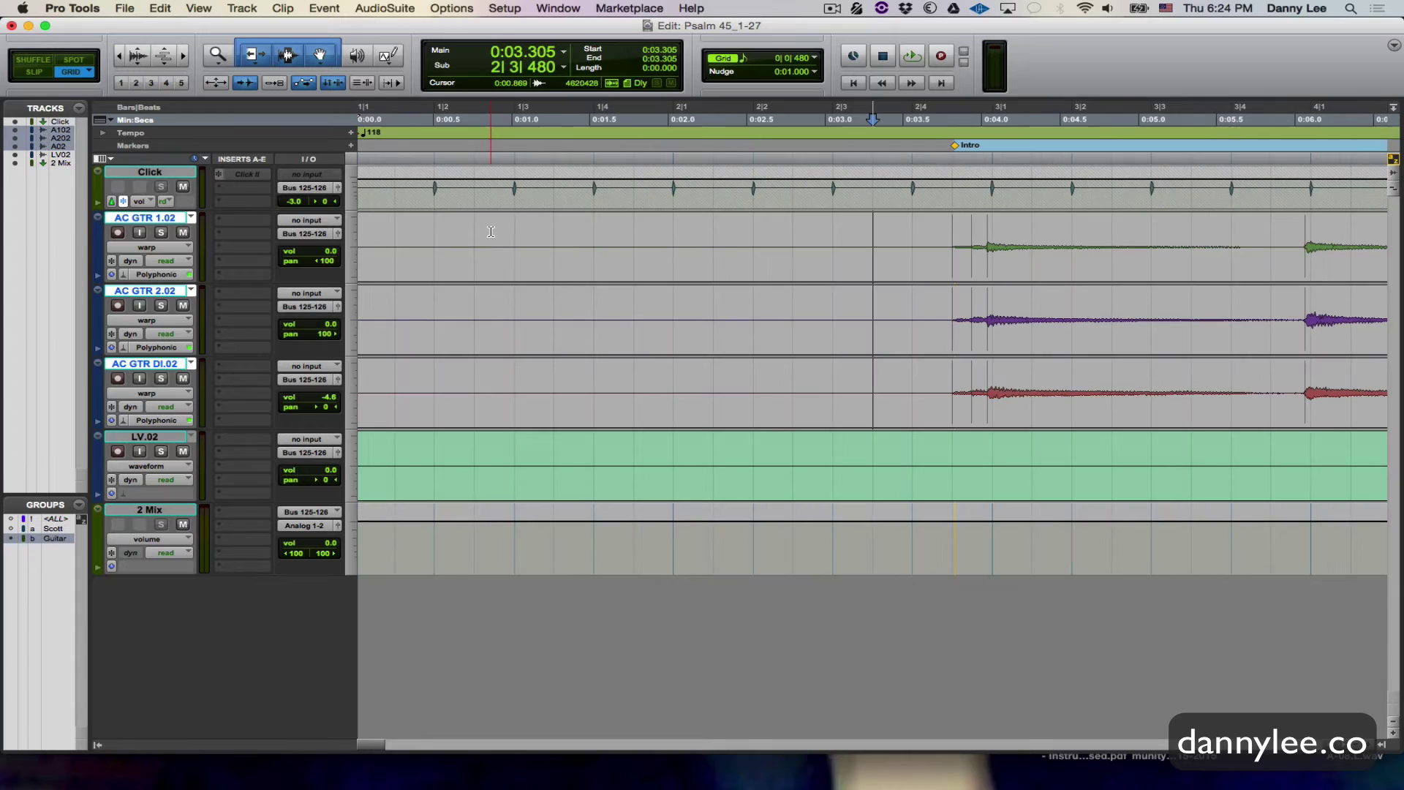
click(491, 227)
key(space)
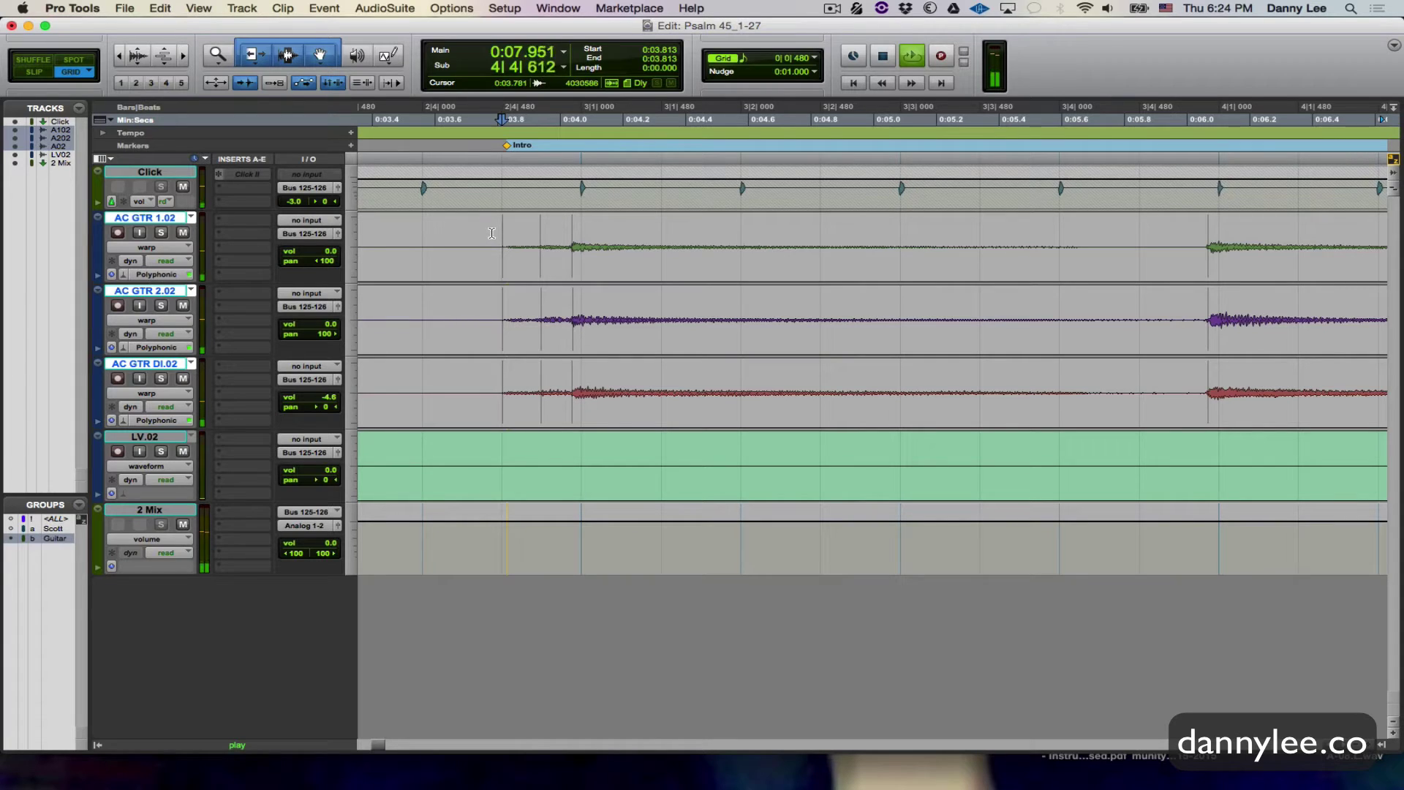
key(space)
Step: Switch to Slip mode and place the insertion point just before the strum at 0:03.736
drag(492, 232, 561, 231)
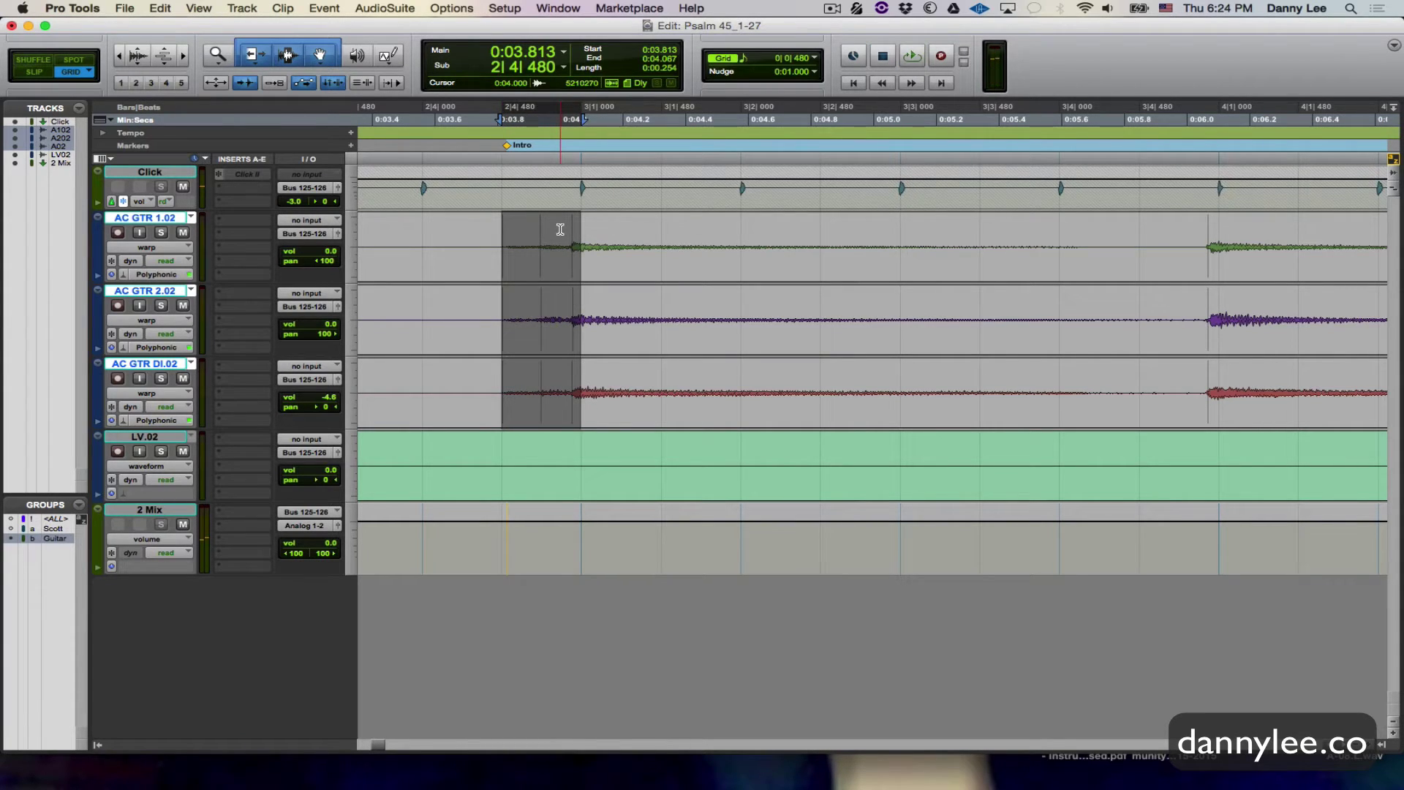
key(F2)
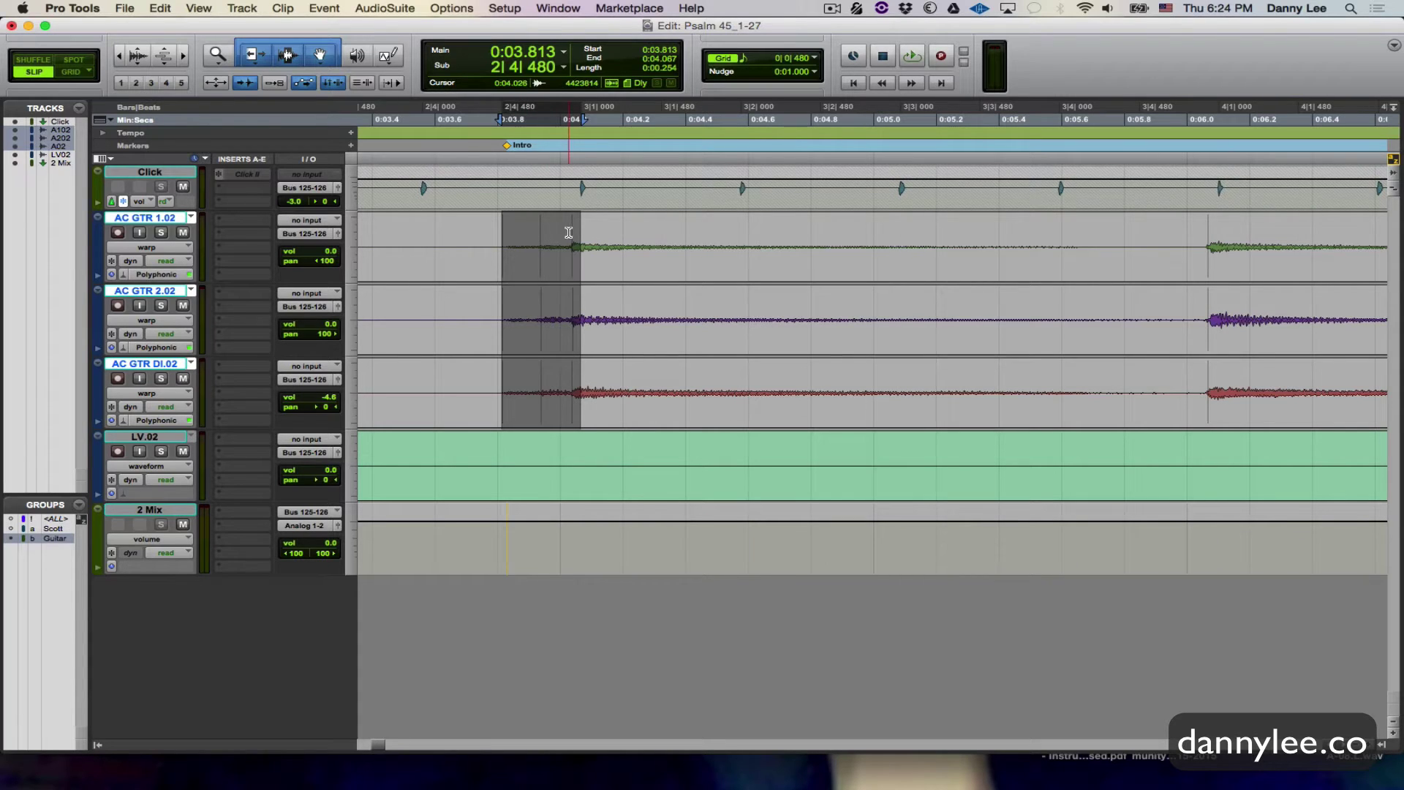
click(484, 234)
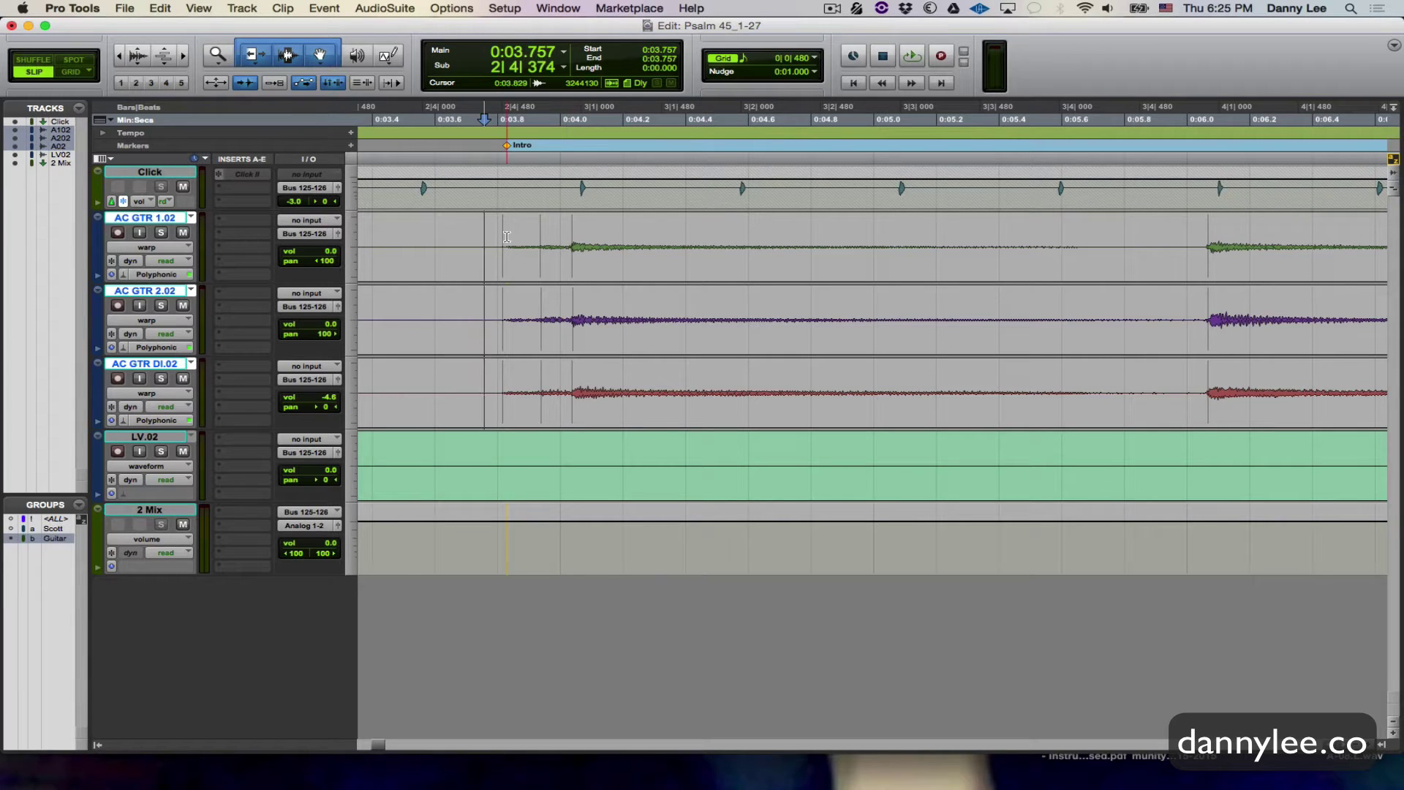
click(478, 232)
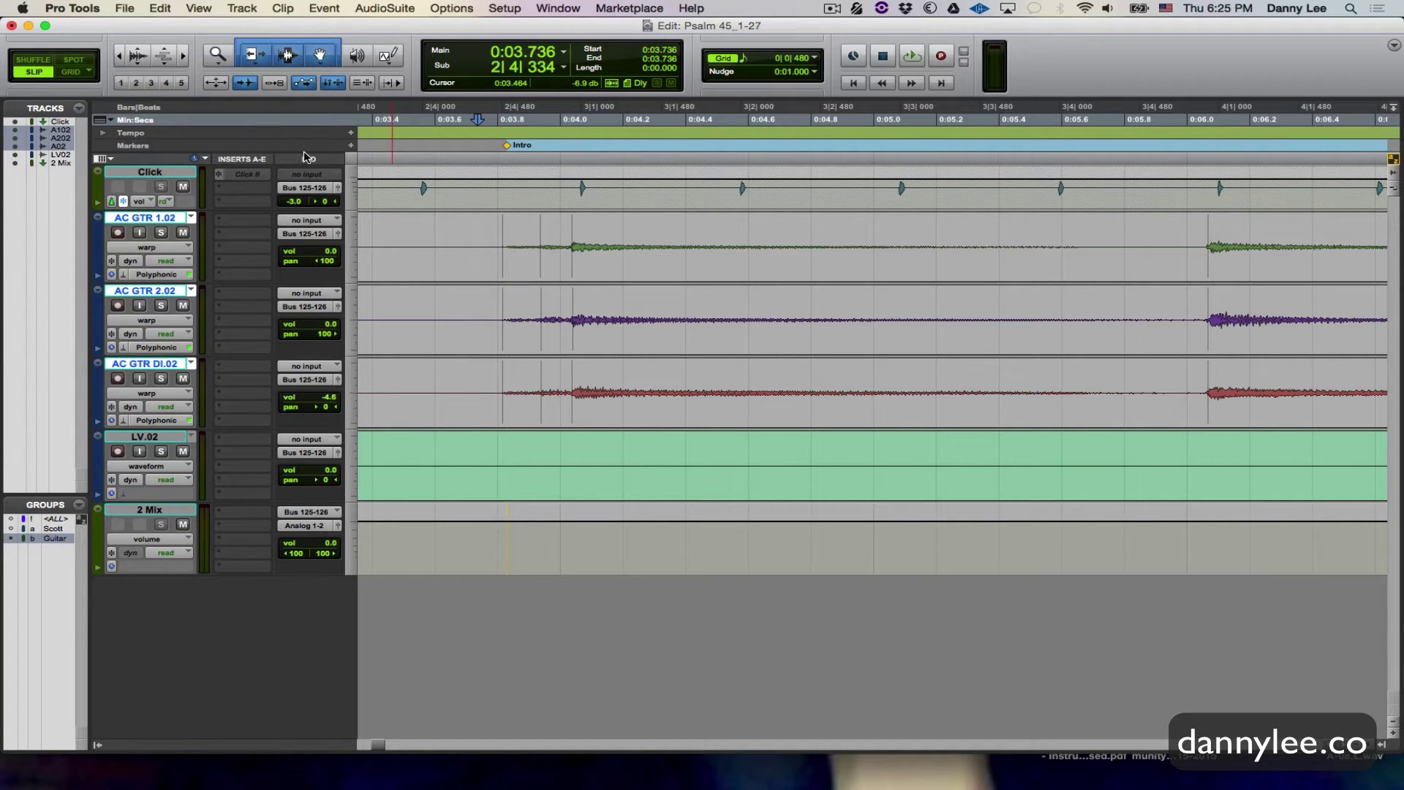
Step: Turn Grid mode back on and pin the bar 3 guitar attack with a warp marker
key(F4)
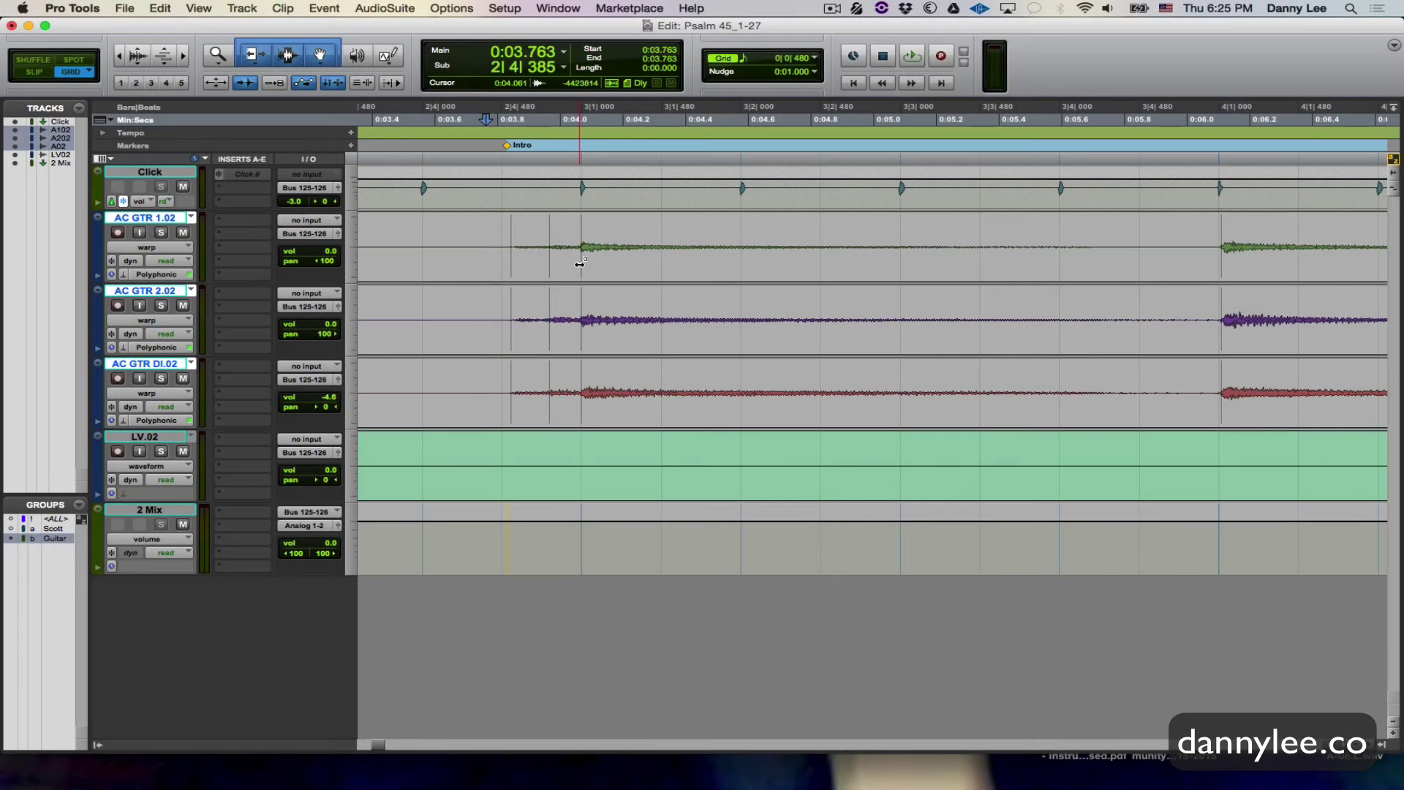
drag(580, 267, 572, 272)
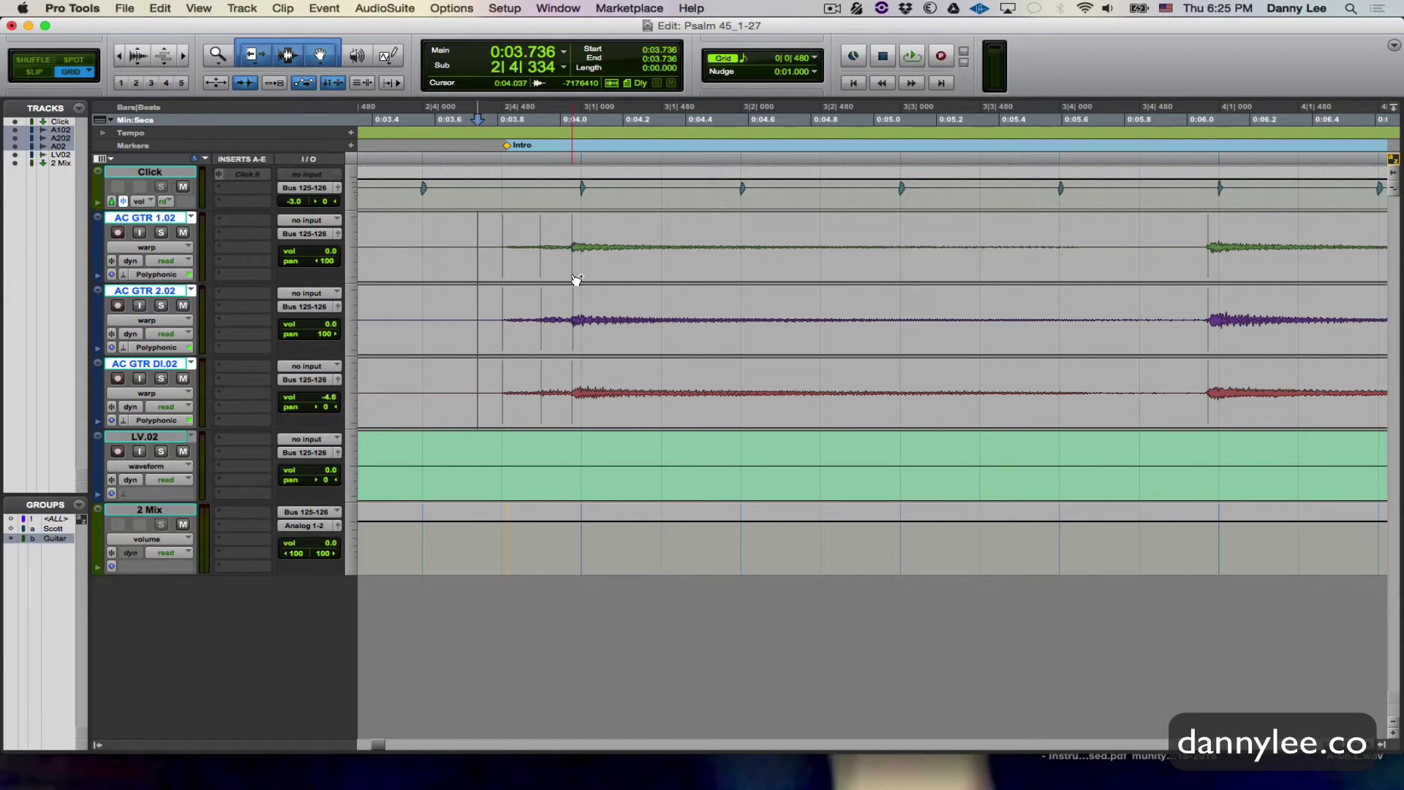
double_click(573, 279)
Step: Zoom out and add a second warp marker on a later guitar note past bar 5
key(super+bracketleft)
scroll(702, 275, right, 3)
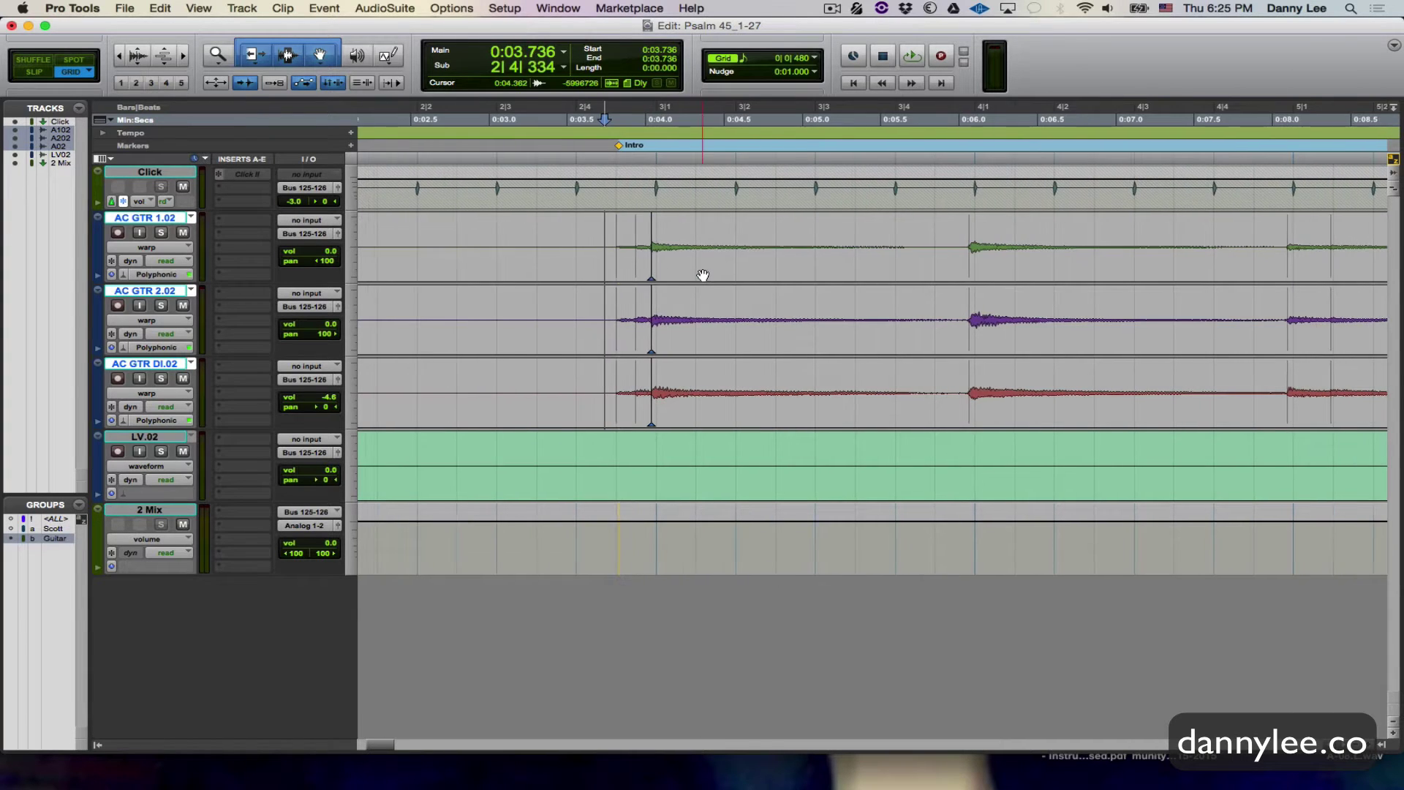
scroll(704, 275, right, 3)
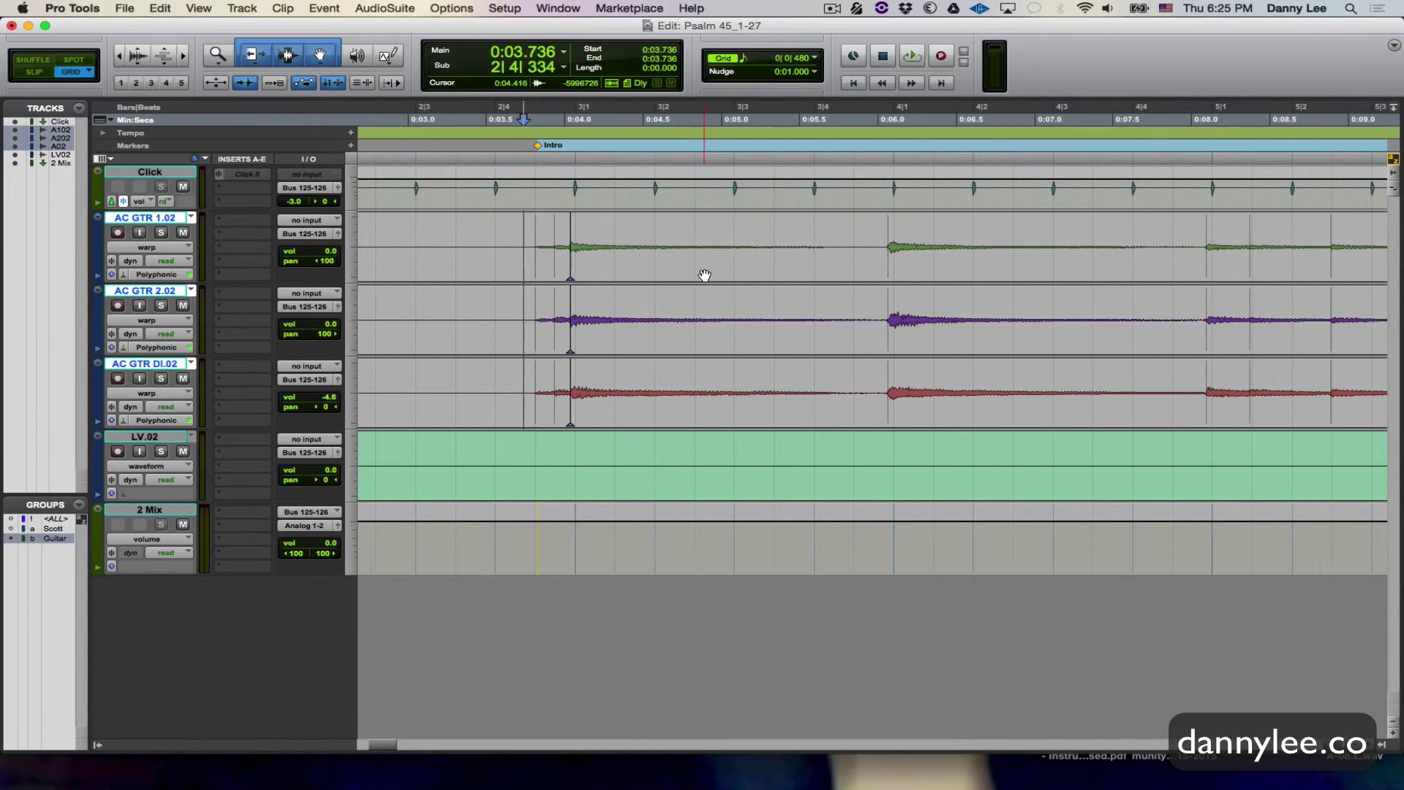
scroll(704, 276, right, 2)
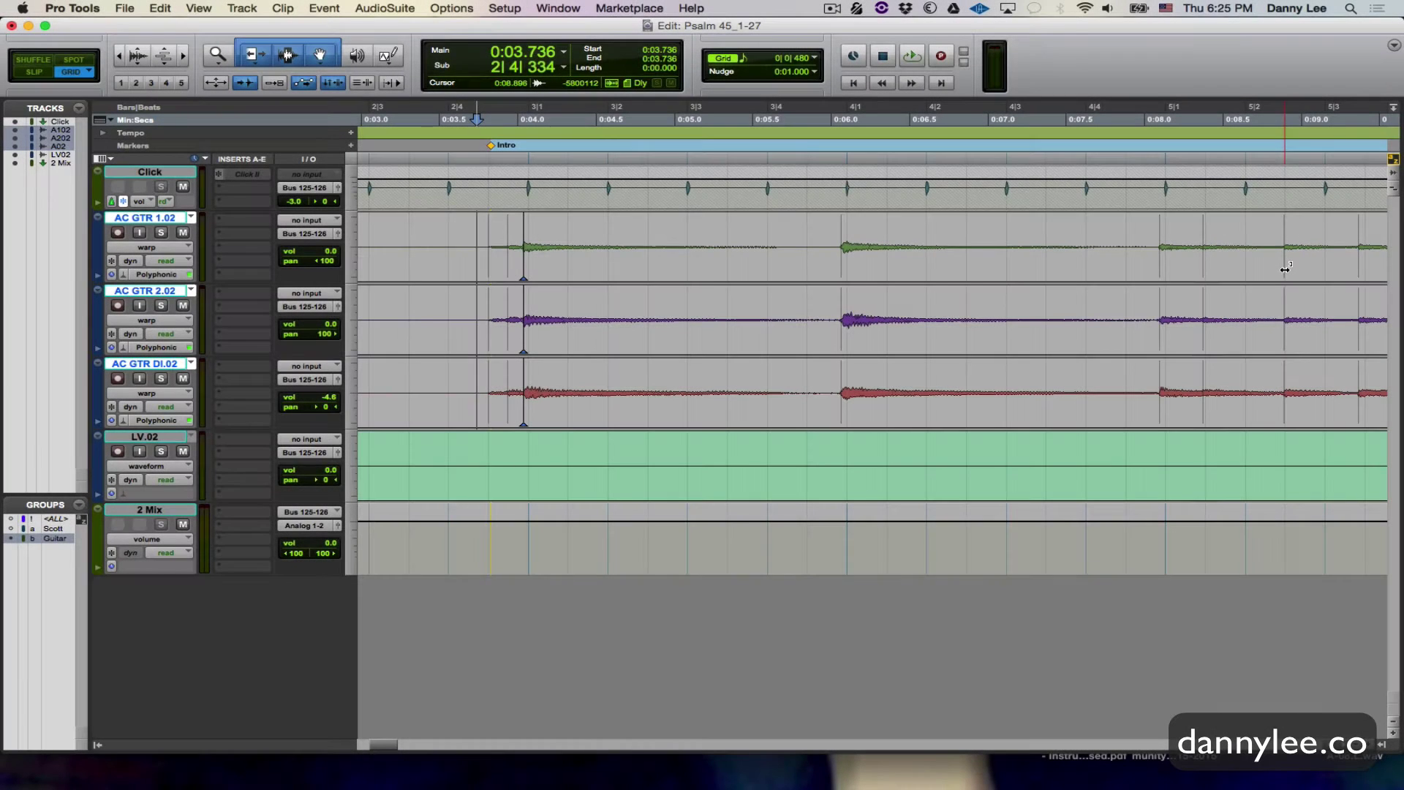
click(1285, 273)
click(1324, 250)
scroll(1199, 253, right, 2)
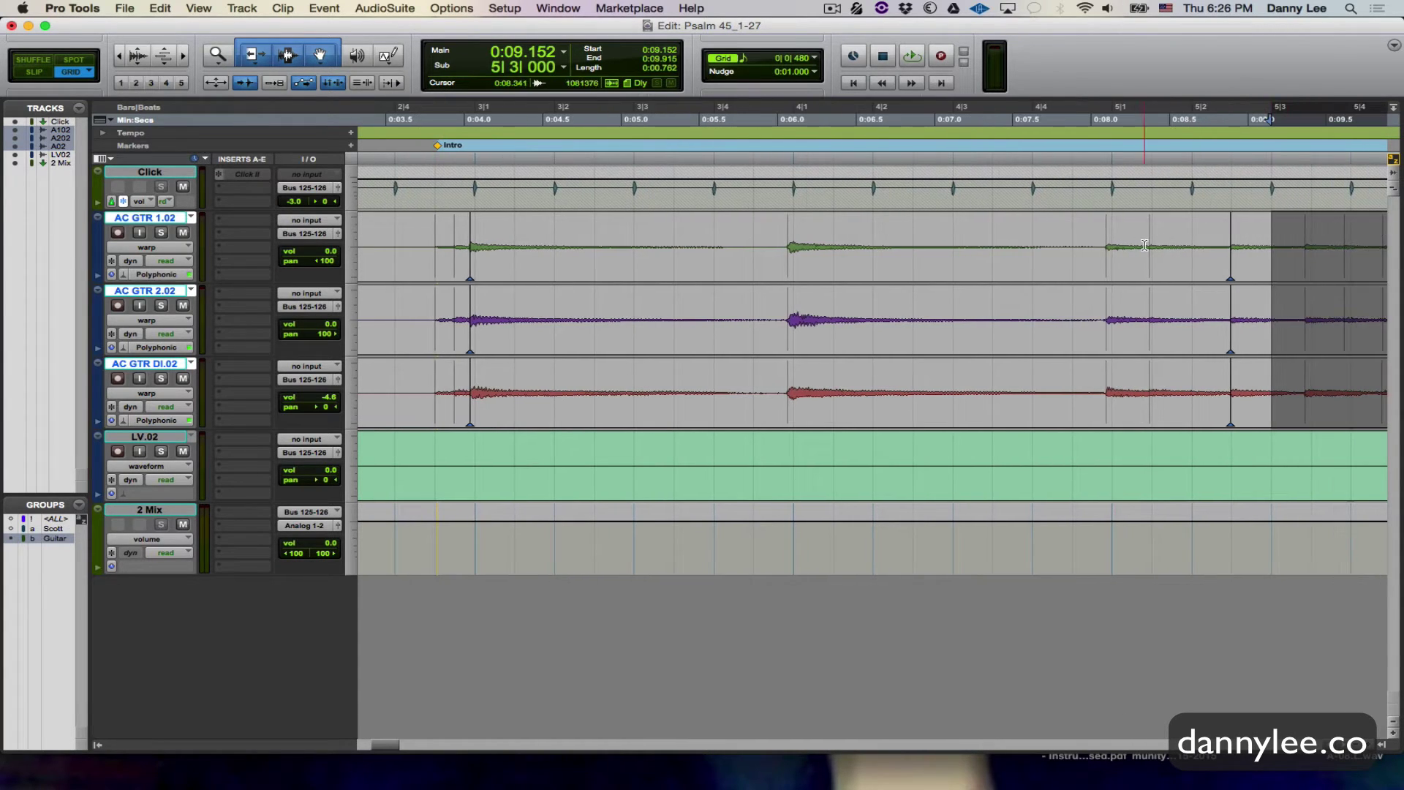
scroll(1072, 256, left, 1)
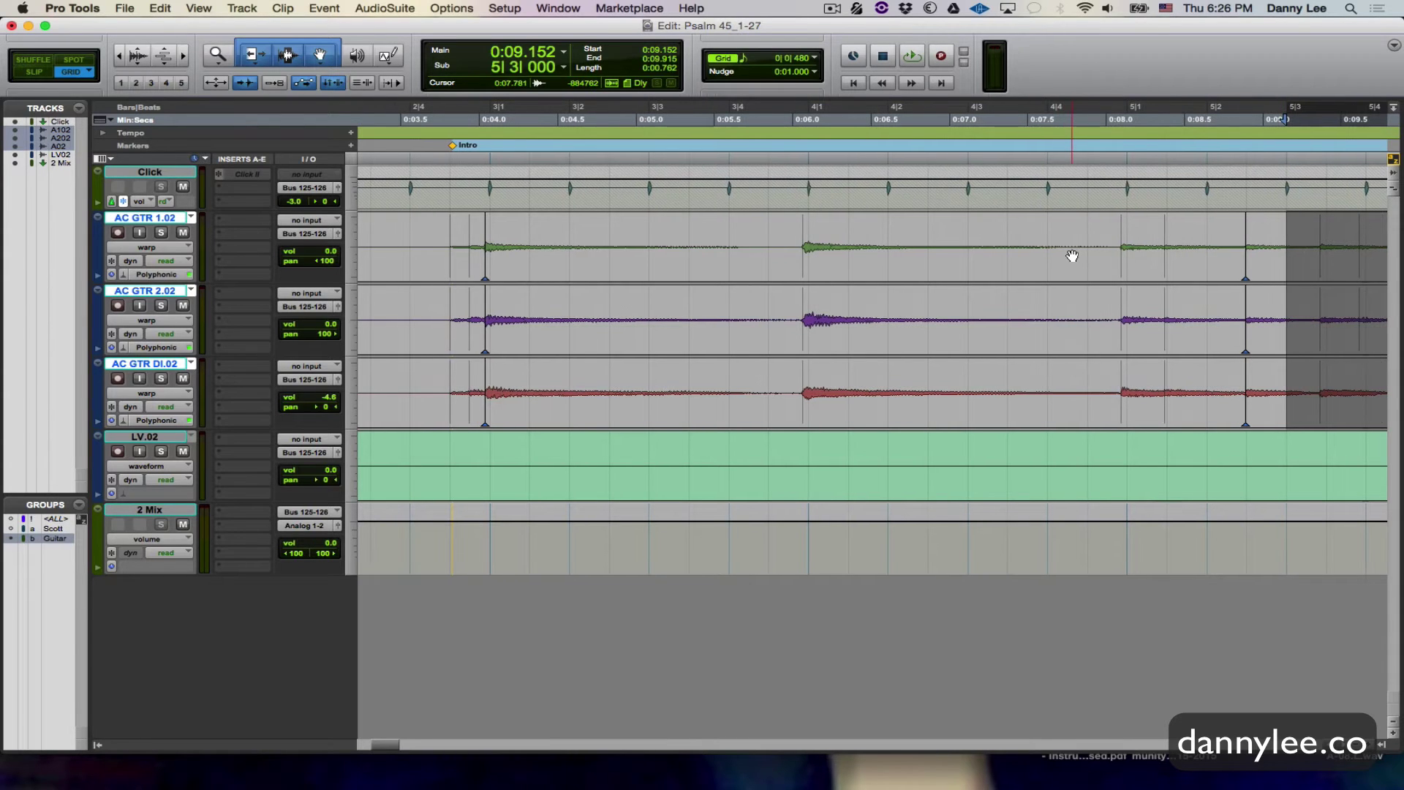
scroll(1072, 256, left, 5)
scroll(1060, 252, right, 6)
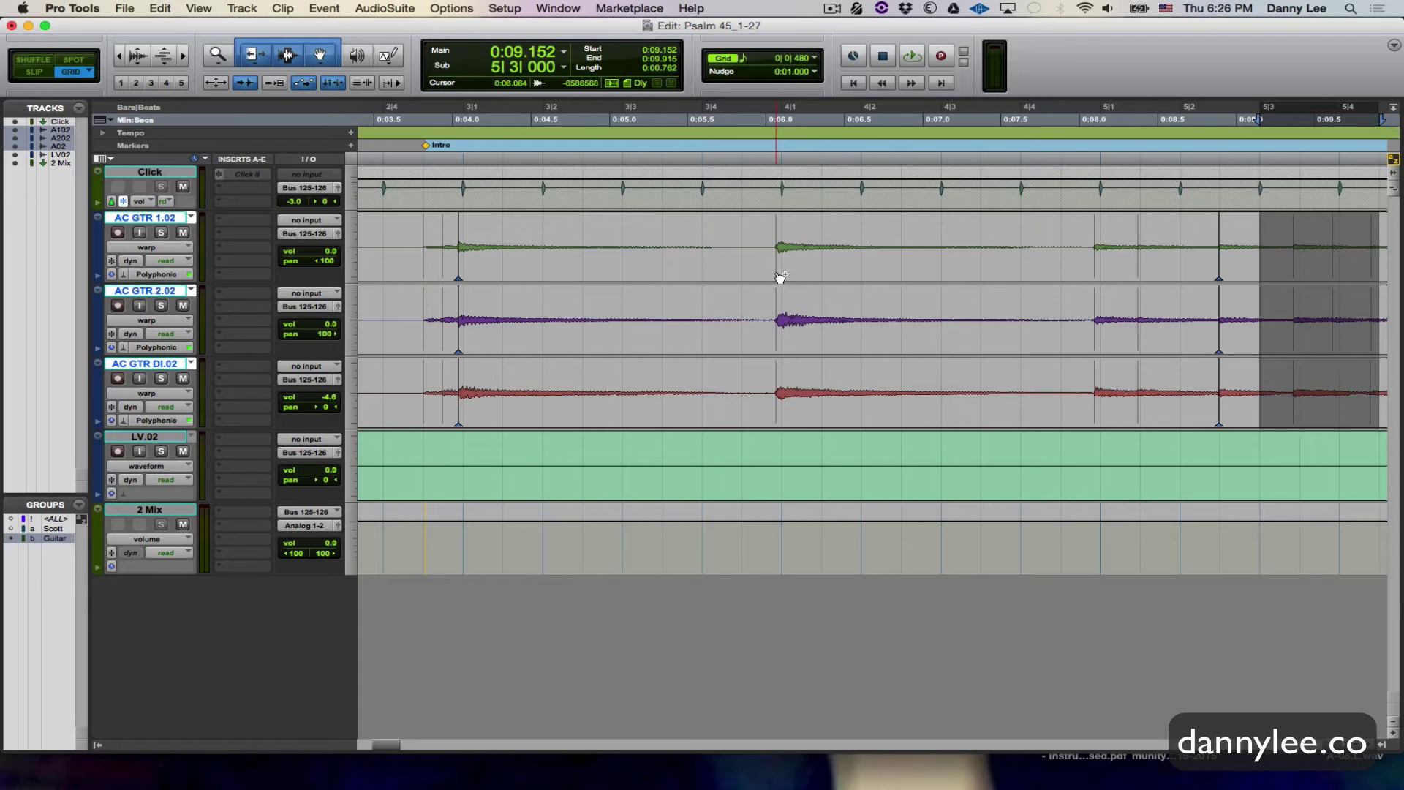
Step: Add a warp marker on the bar 4 attack and undo the mistaken Shuffle-mode move
double_click(777, 275)
key(F1)
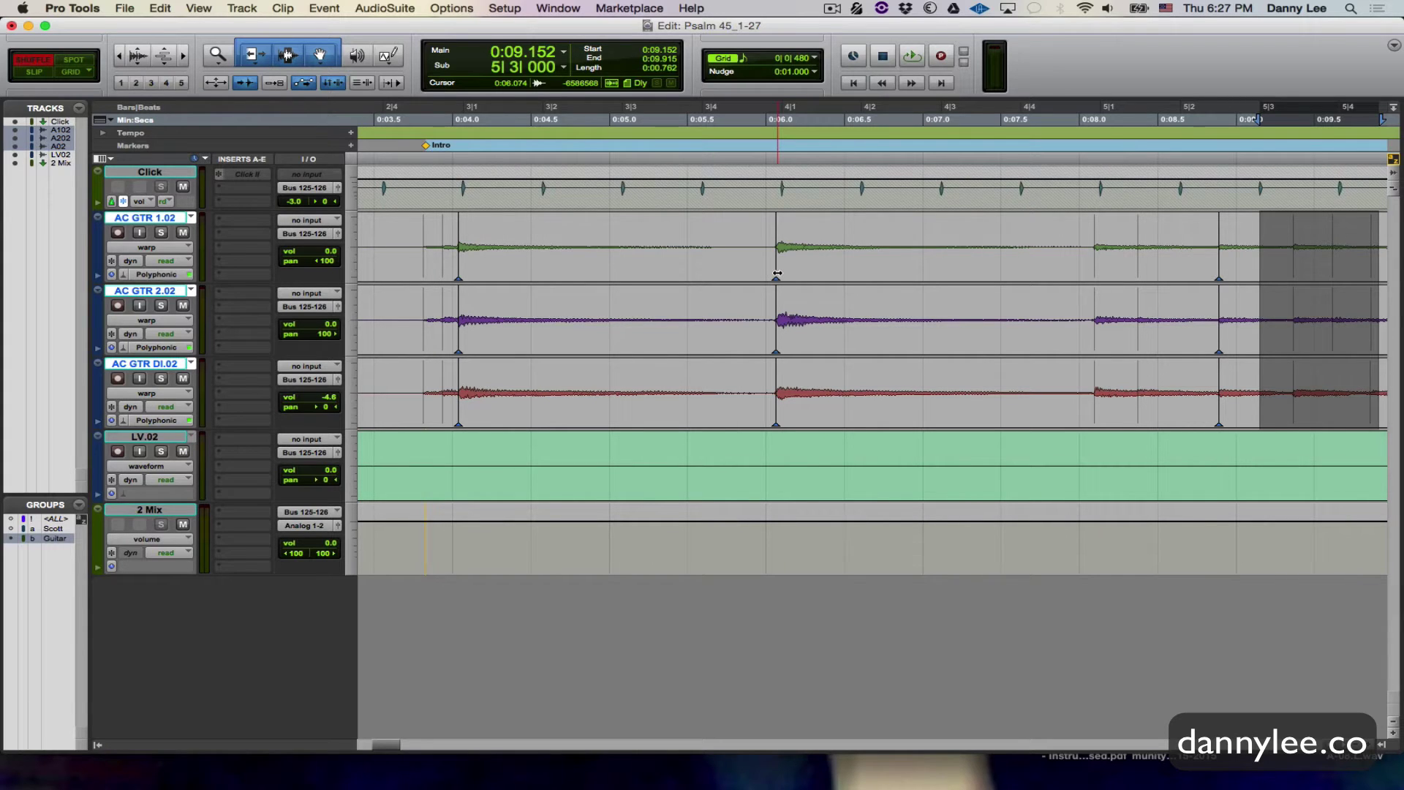
drag(776, 273, 755, 277)
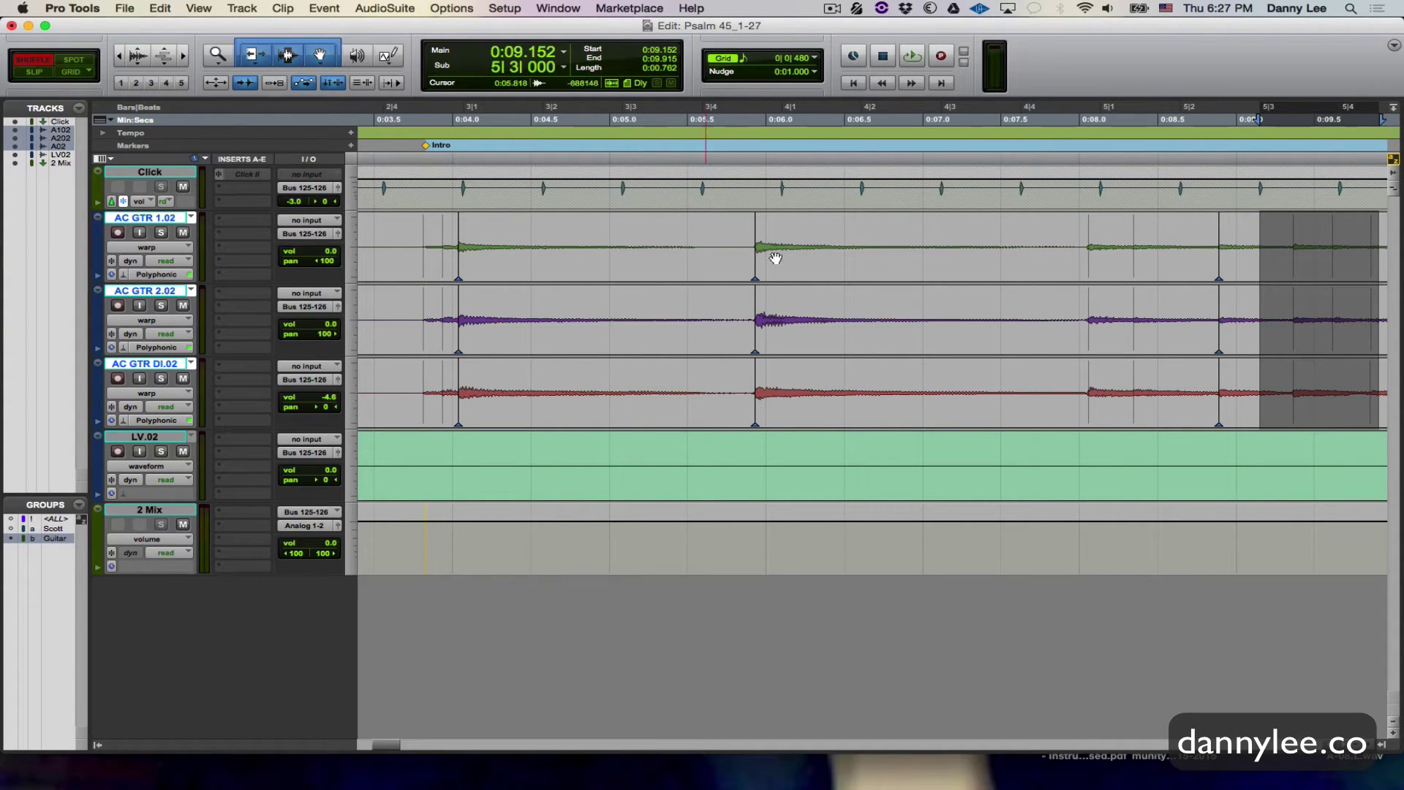
click(1111, 263)
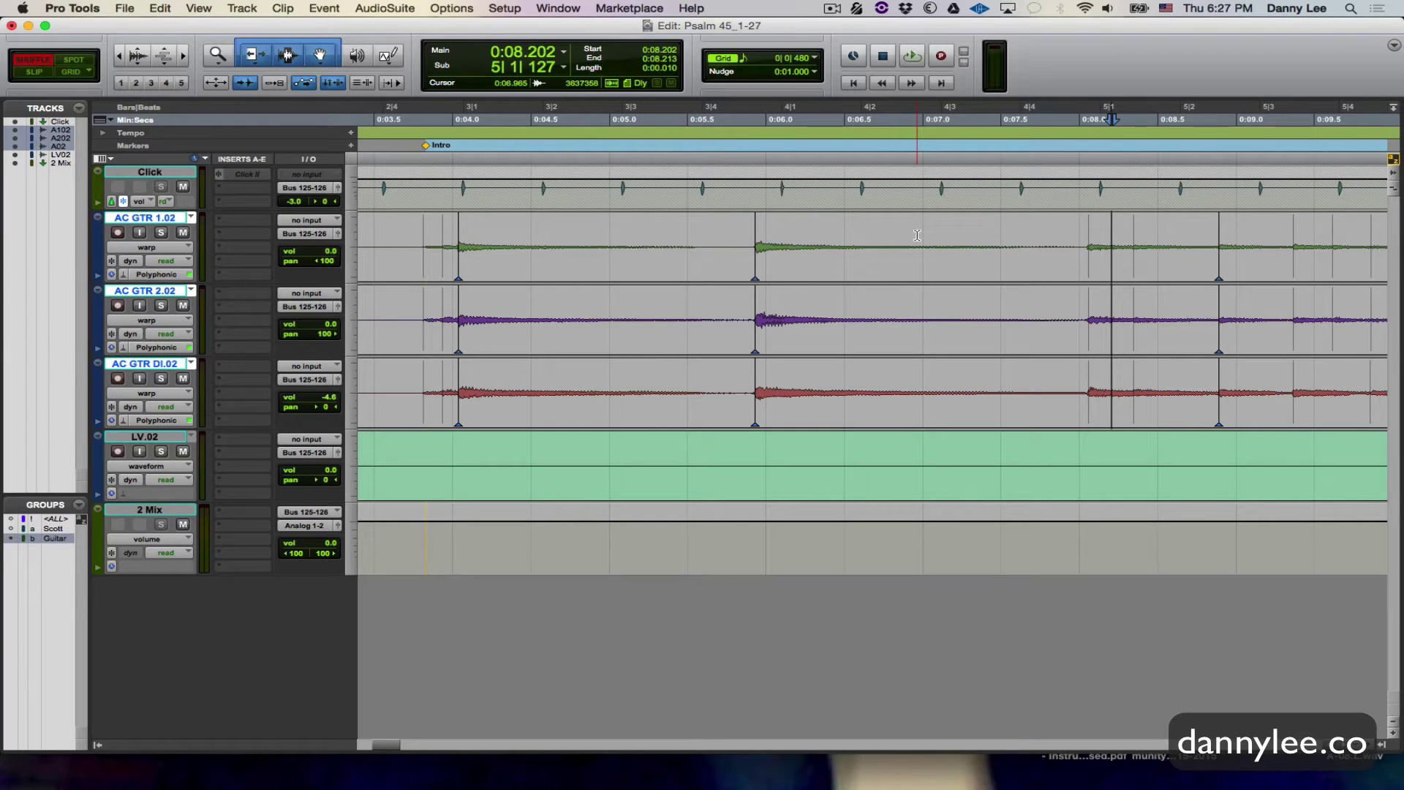
key(F2)
key(super+z)
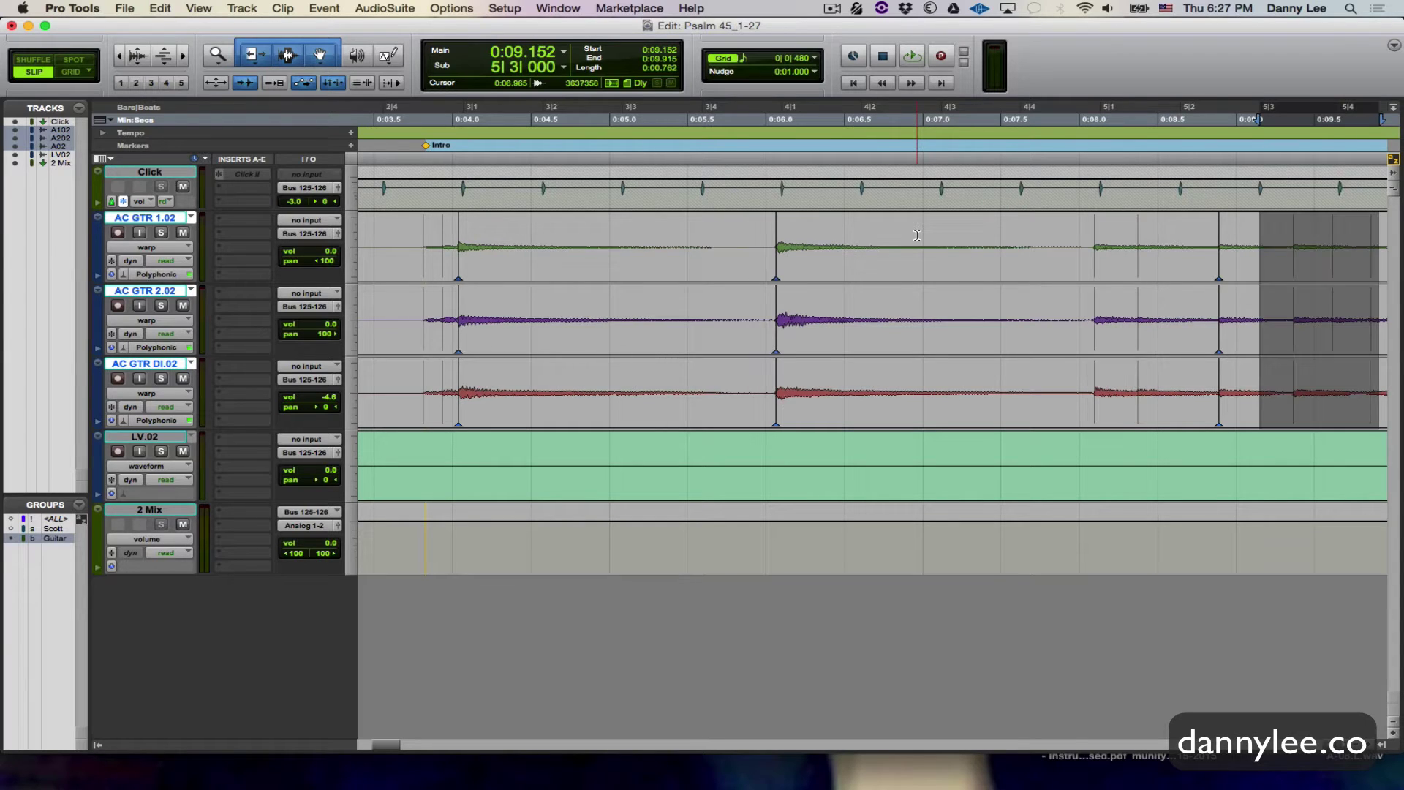
Step: In Grid mode, snap the bar 4 attack onto its downbeat and audition from bar 3
click(708, 231)
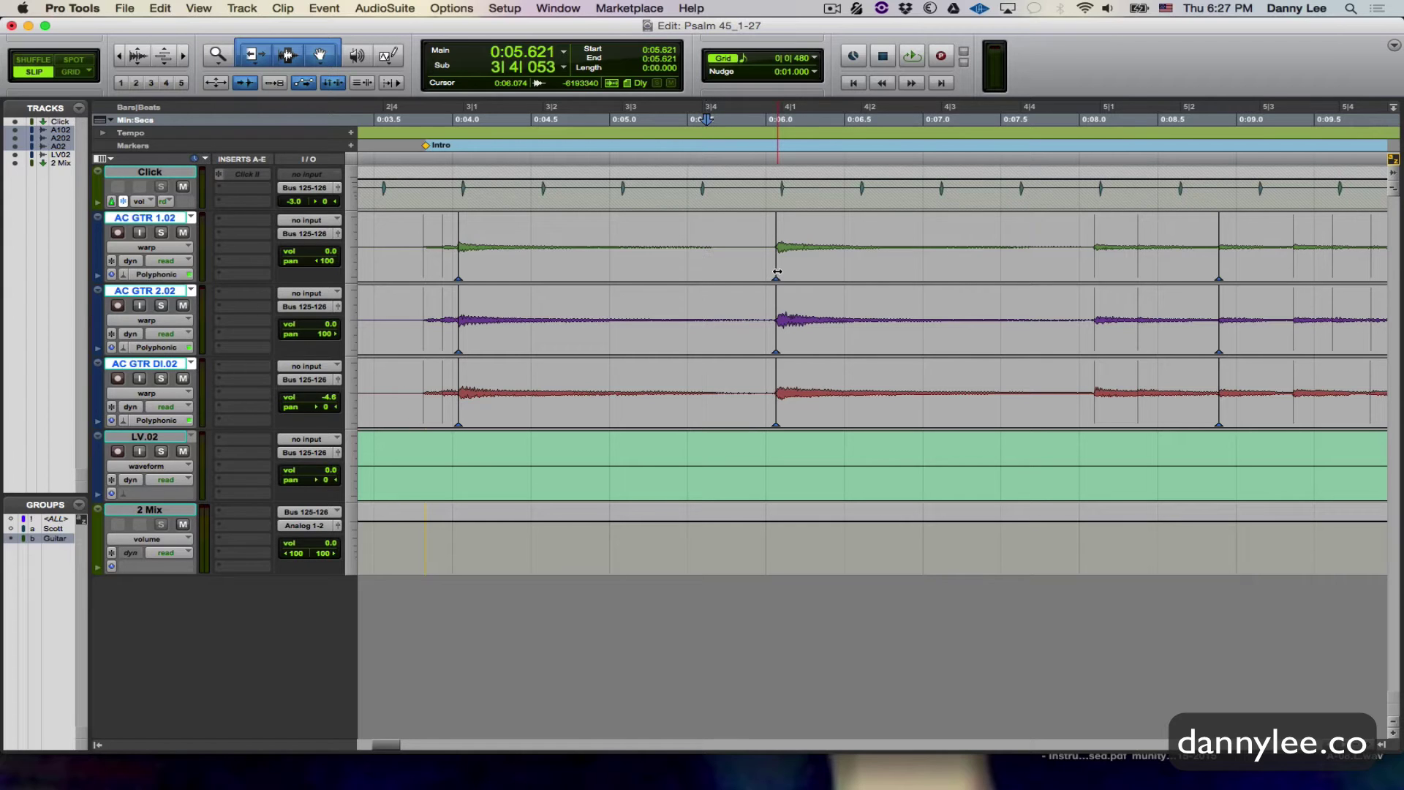
key(F4)
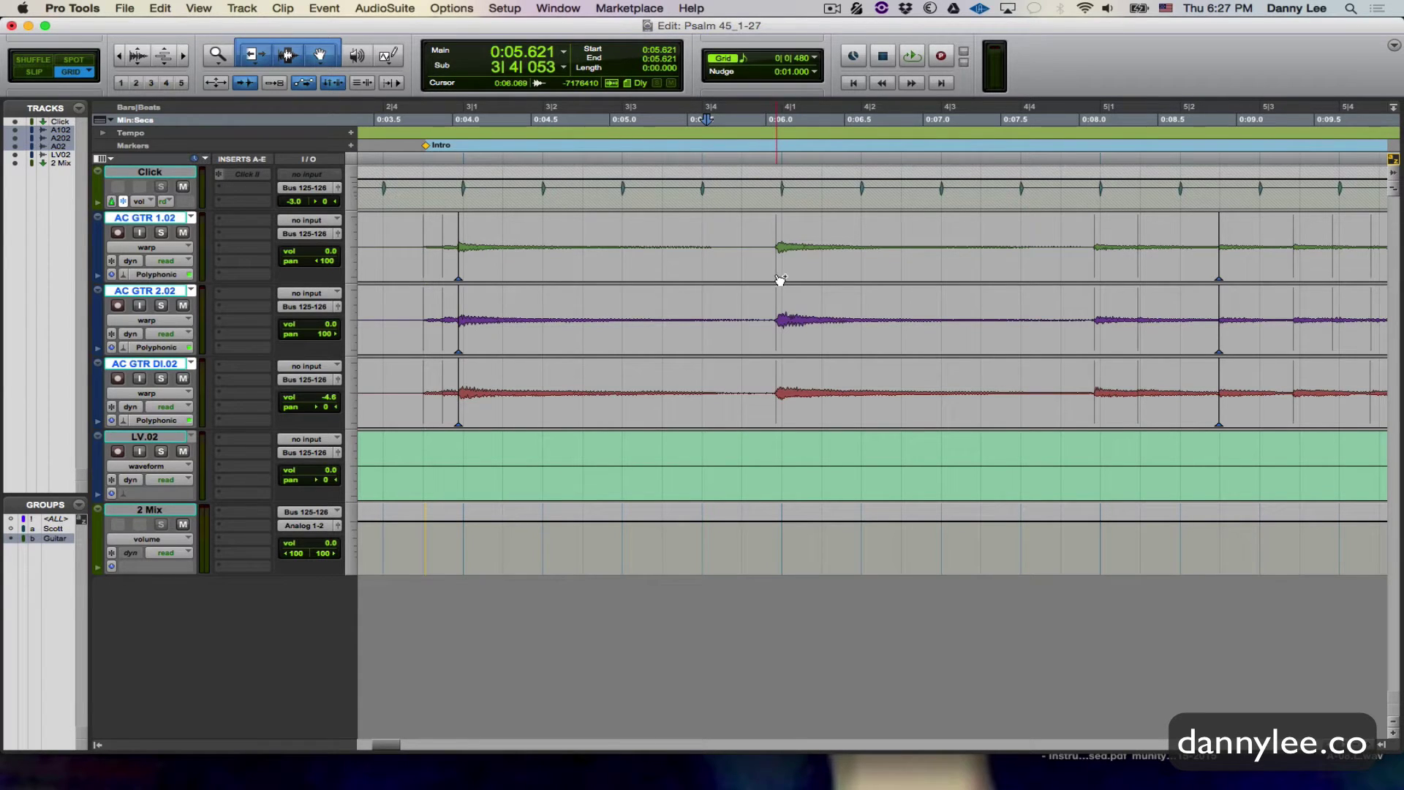
drag(780, 280, 781, 270)
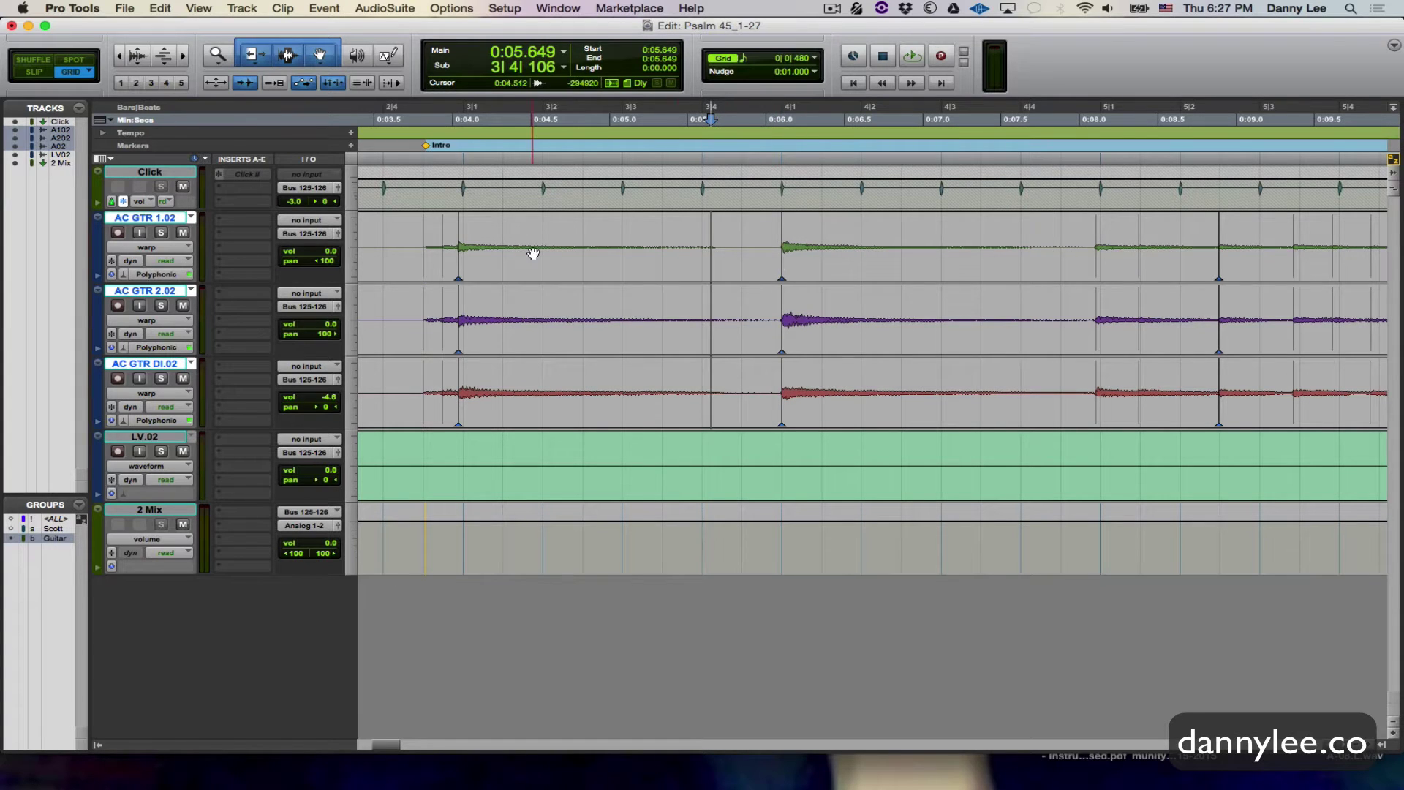
click(621, 232)
key(space)
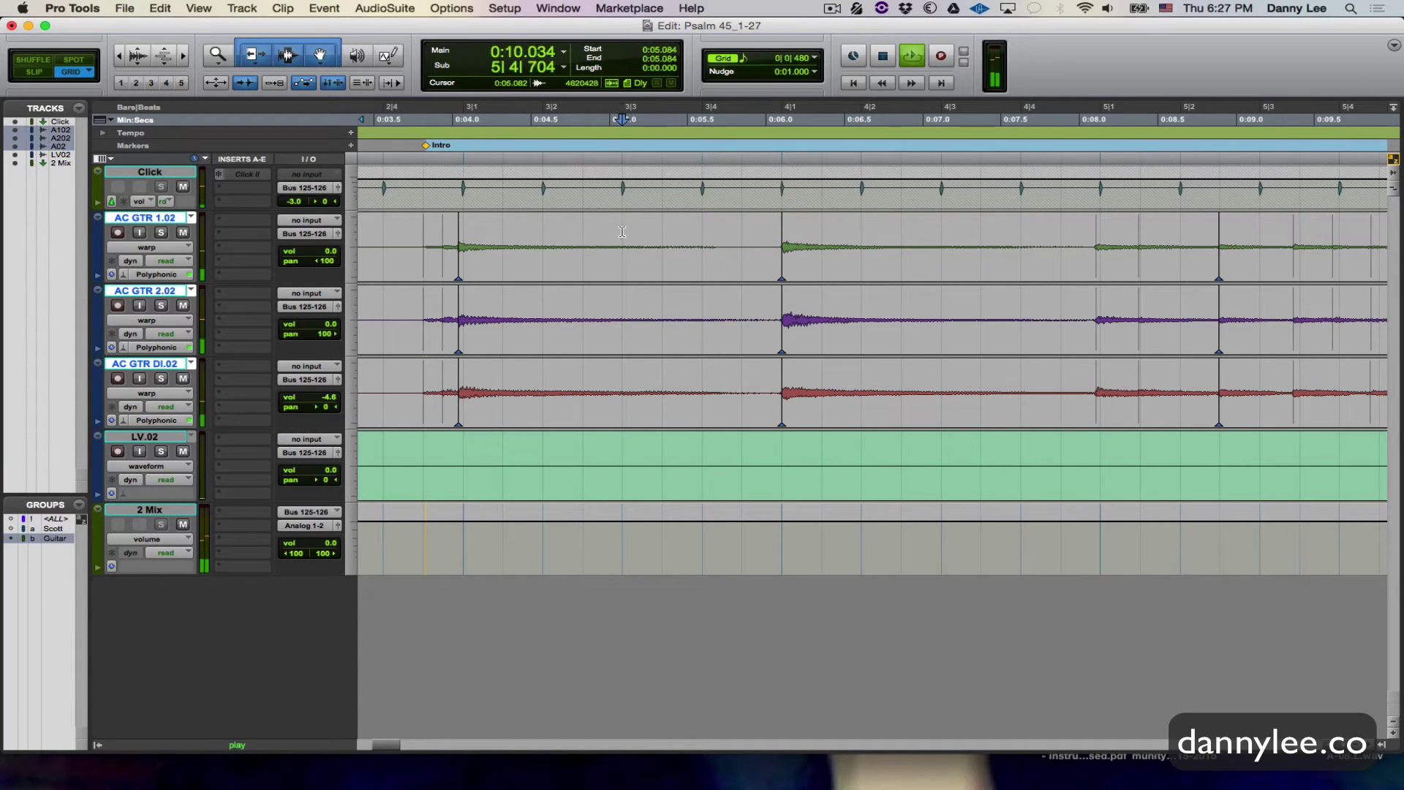
key(space)
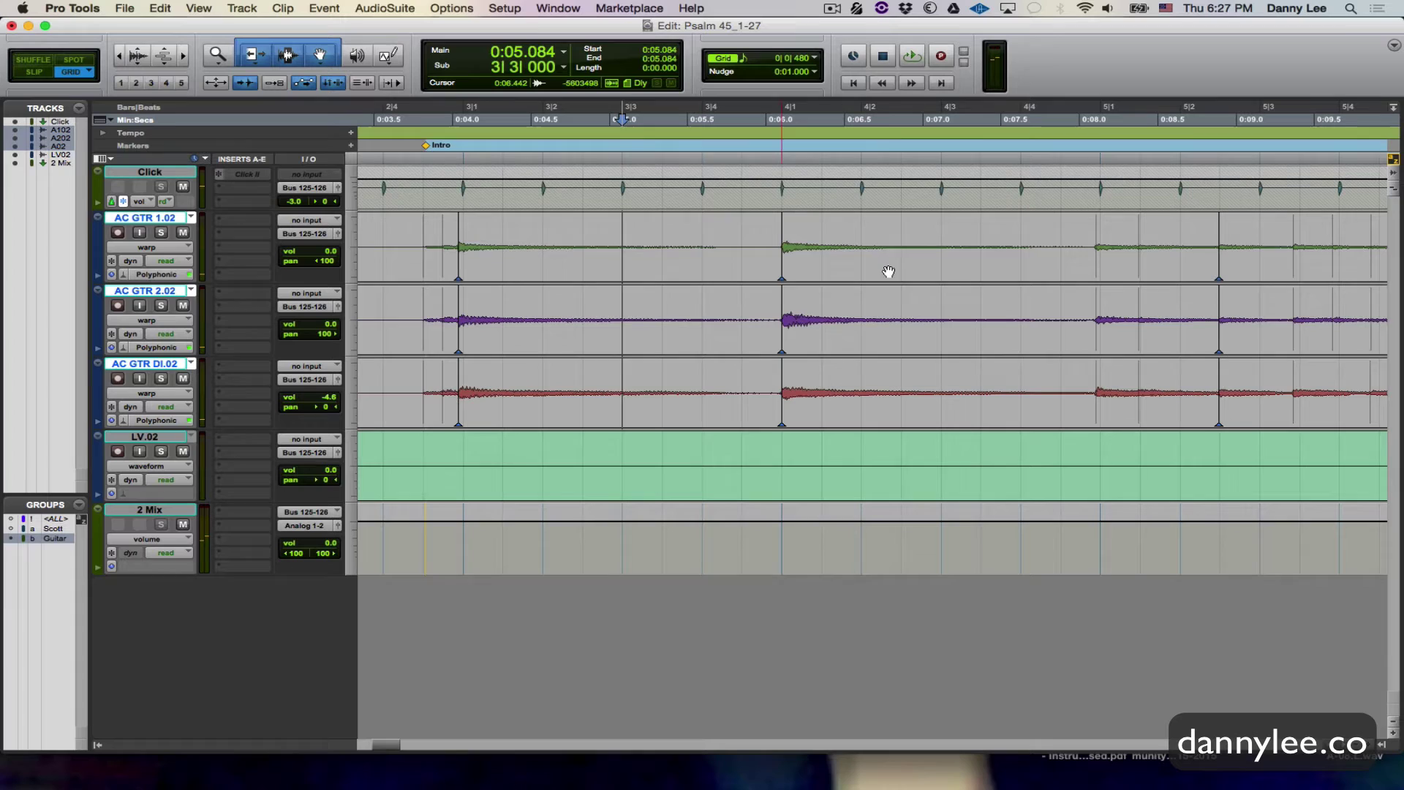
Step: Align the bar 5 and bar 3 attacks with their downbeats and play from just before bar 3
click(1096, 263)
drag(1096, 263, 1099, 263)
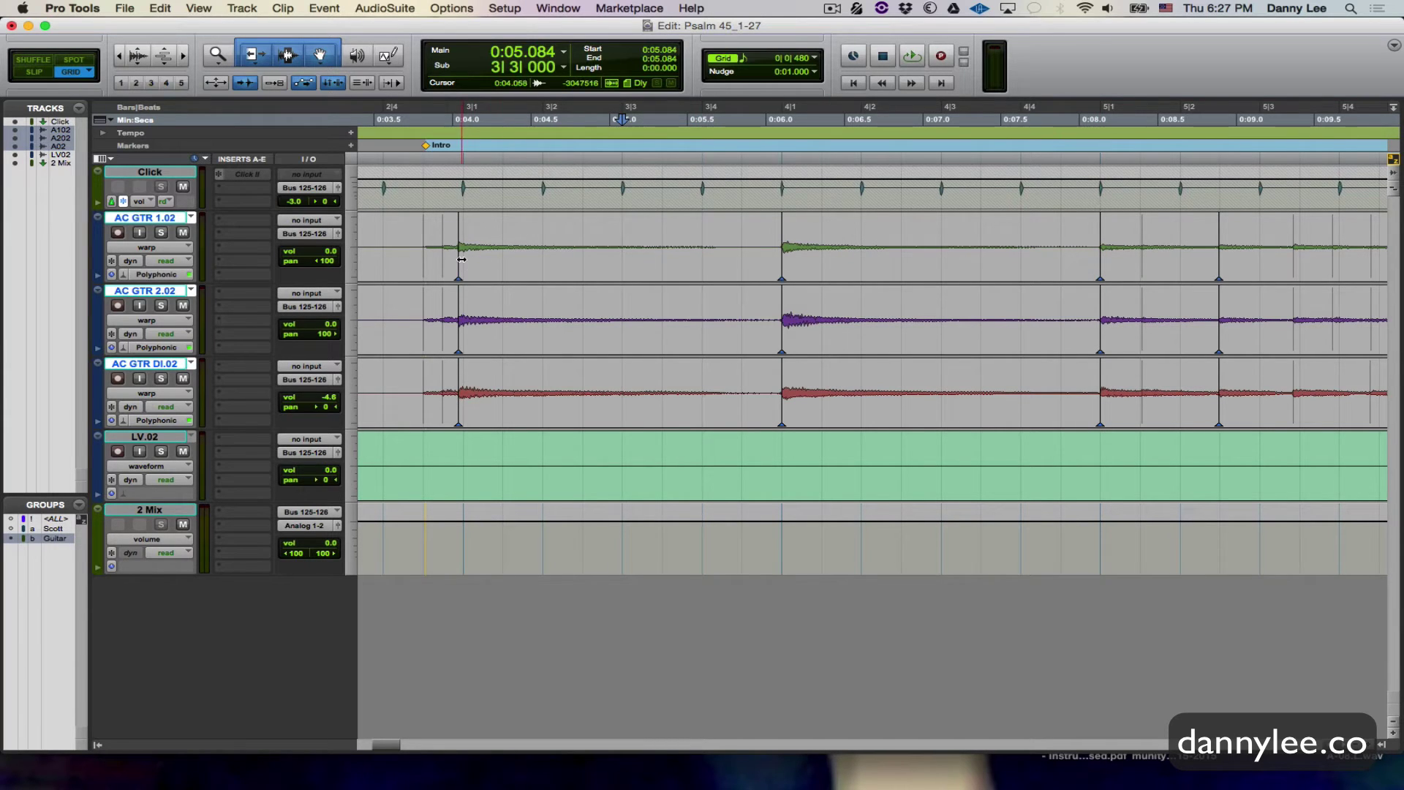
drag(459, 261, 463, 261)
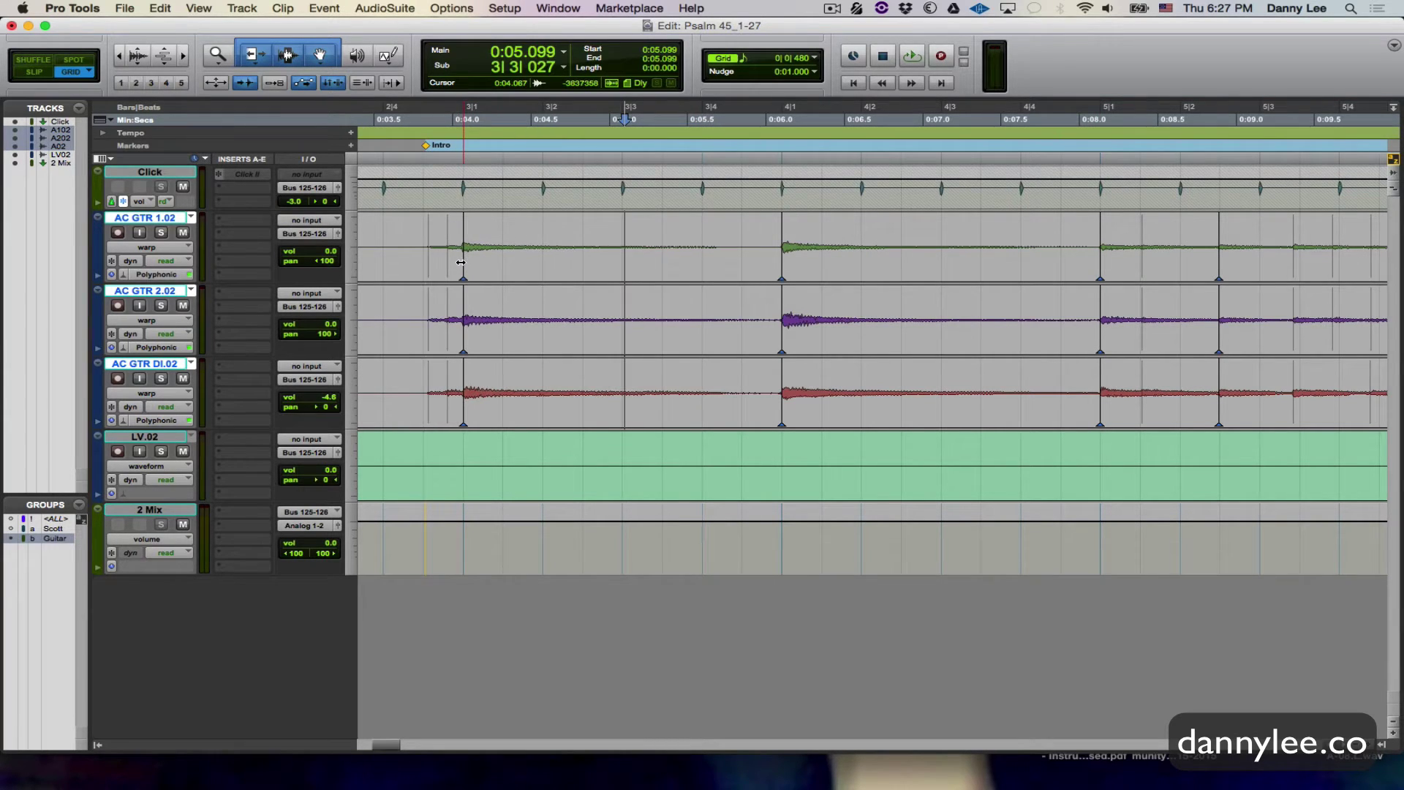
click(411, 240)
key(space)
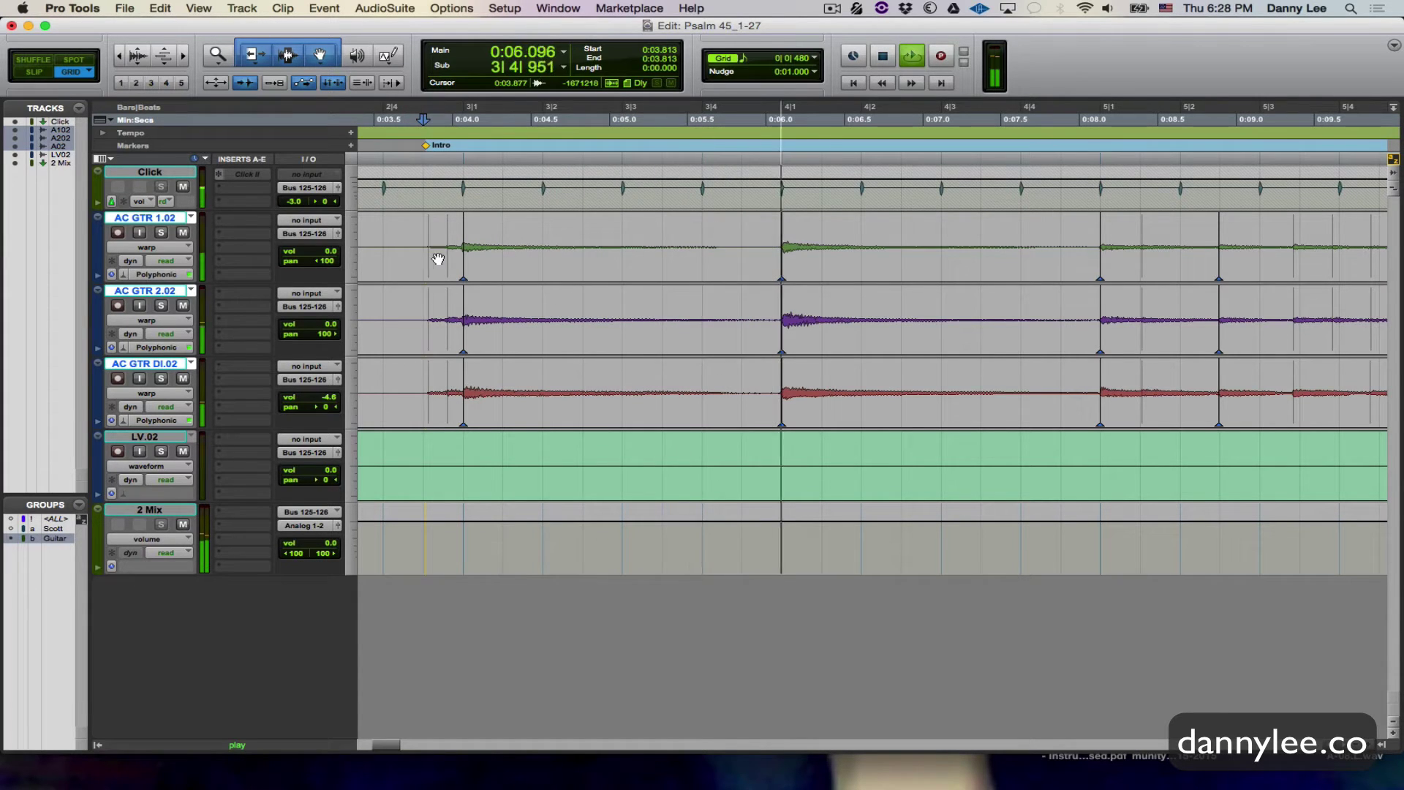
Step: Stop playback and set the start point to 0:07.881 at the end of bar 4
scroll(476, 258, right, 2)
scroll(484, 256, right, 10)
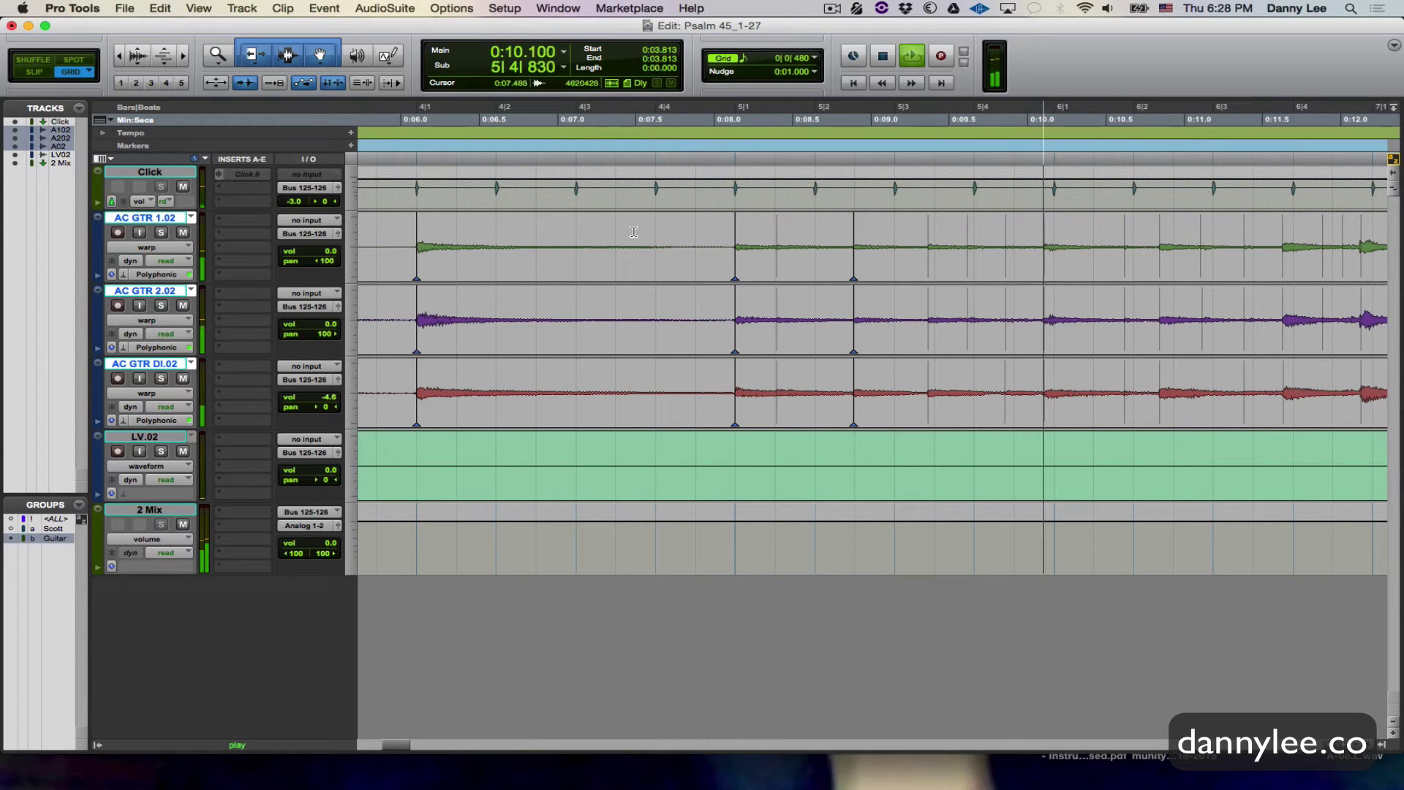
key(space)
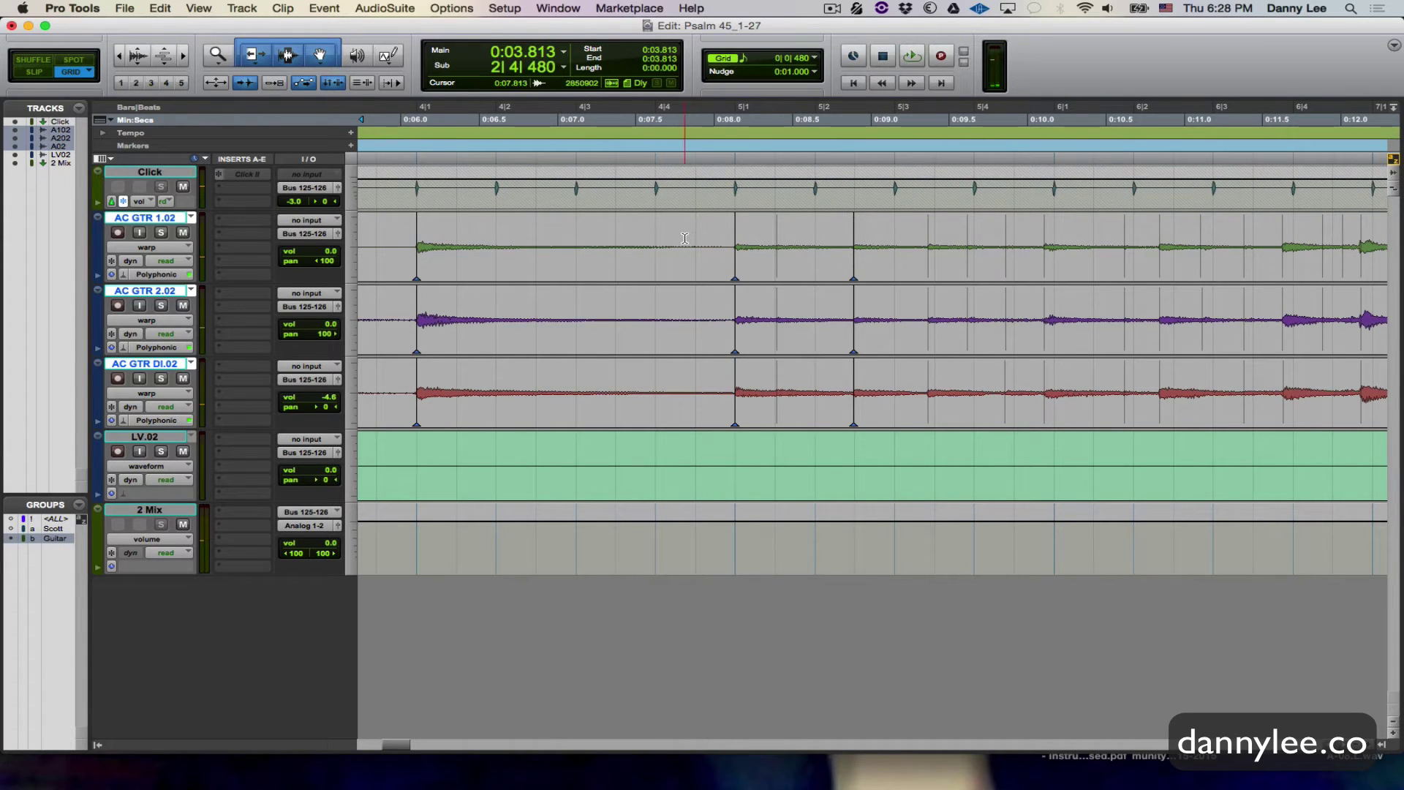
click(695, 235)
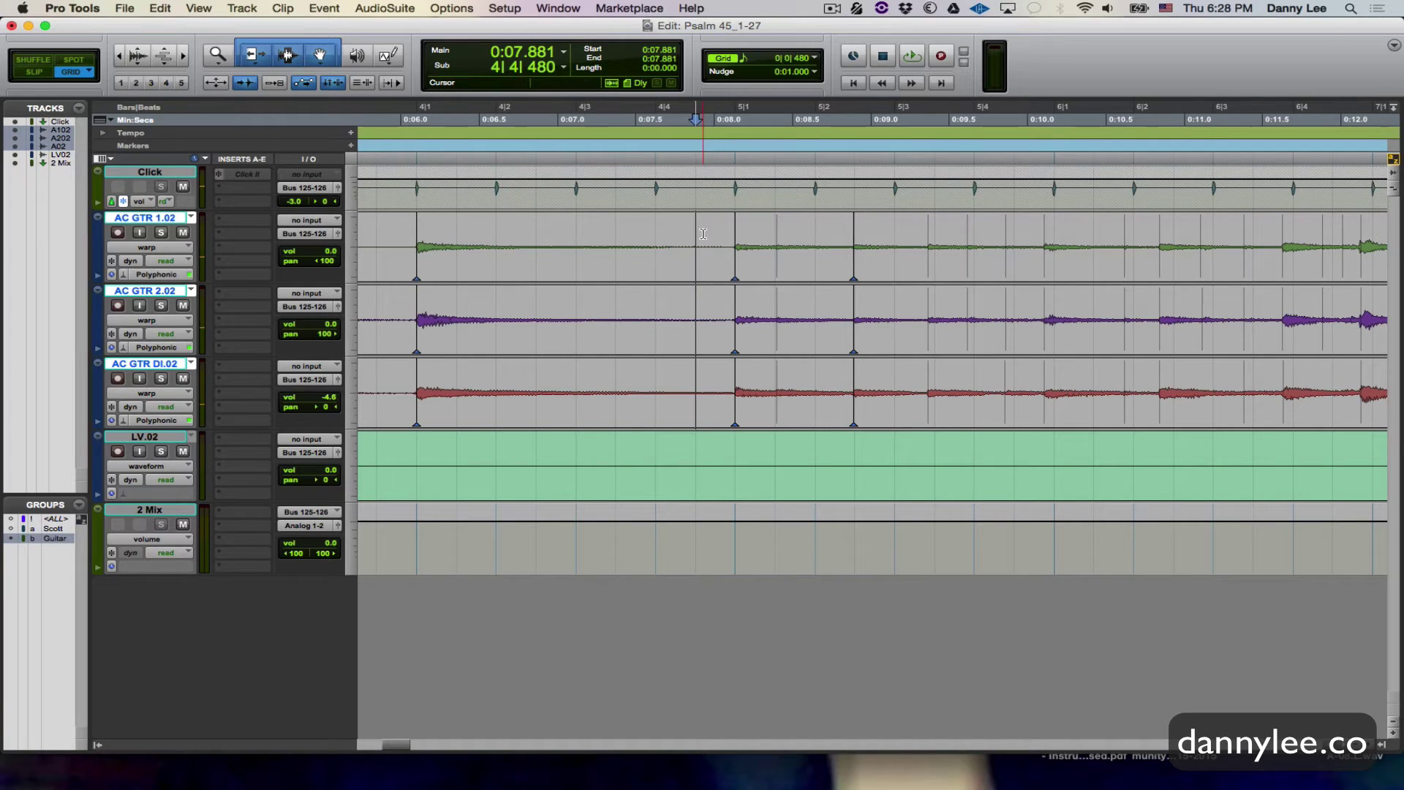
click(673, 233)
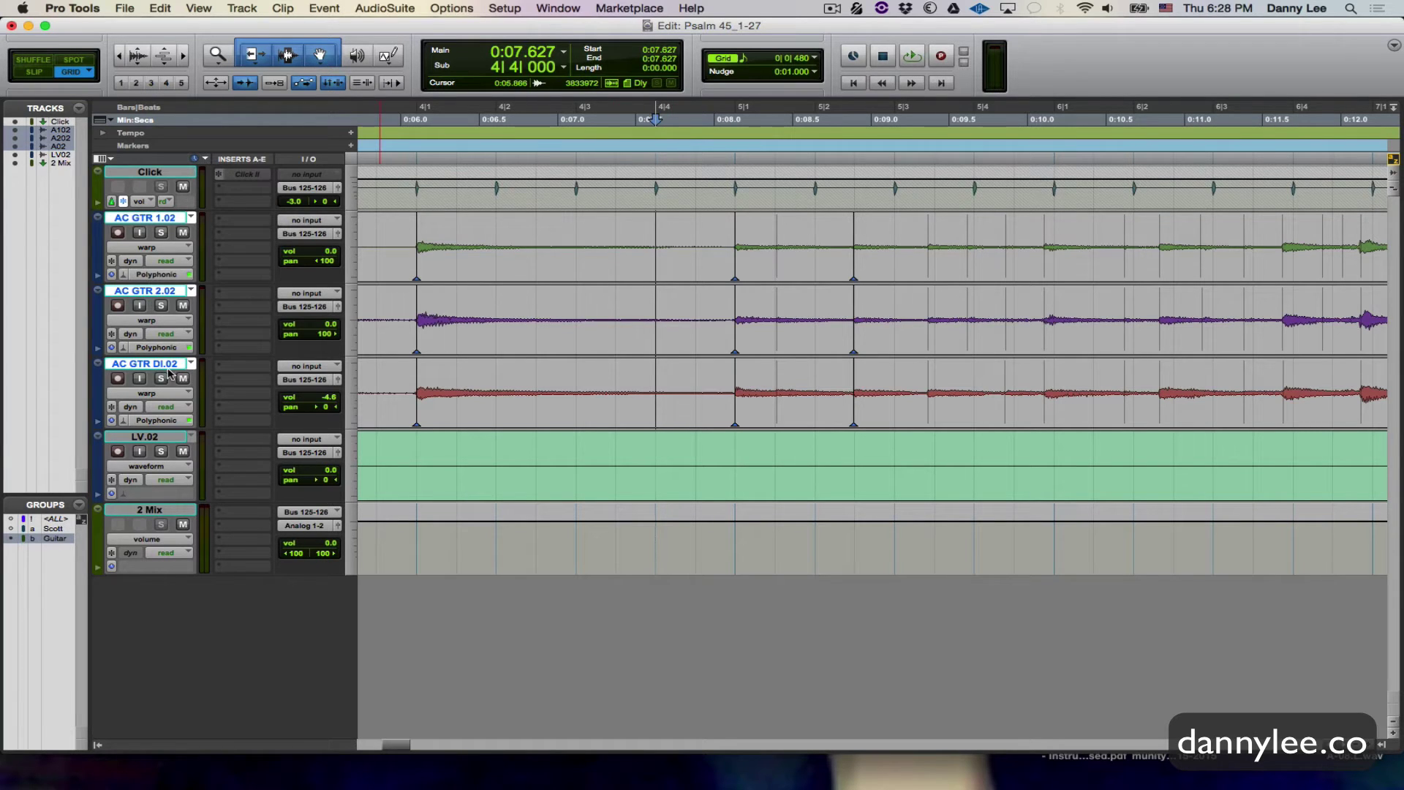
click(697, 227)
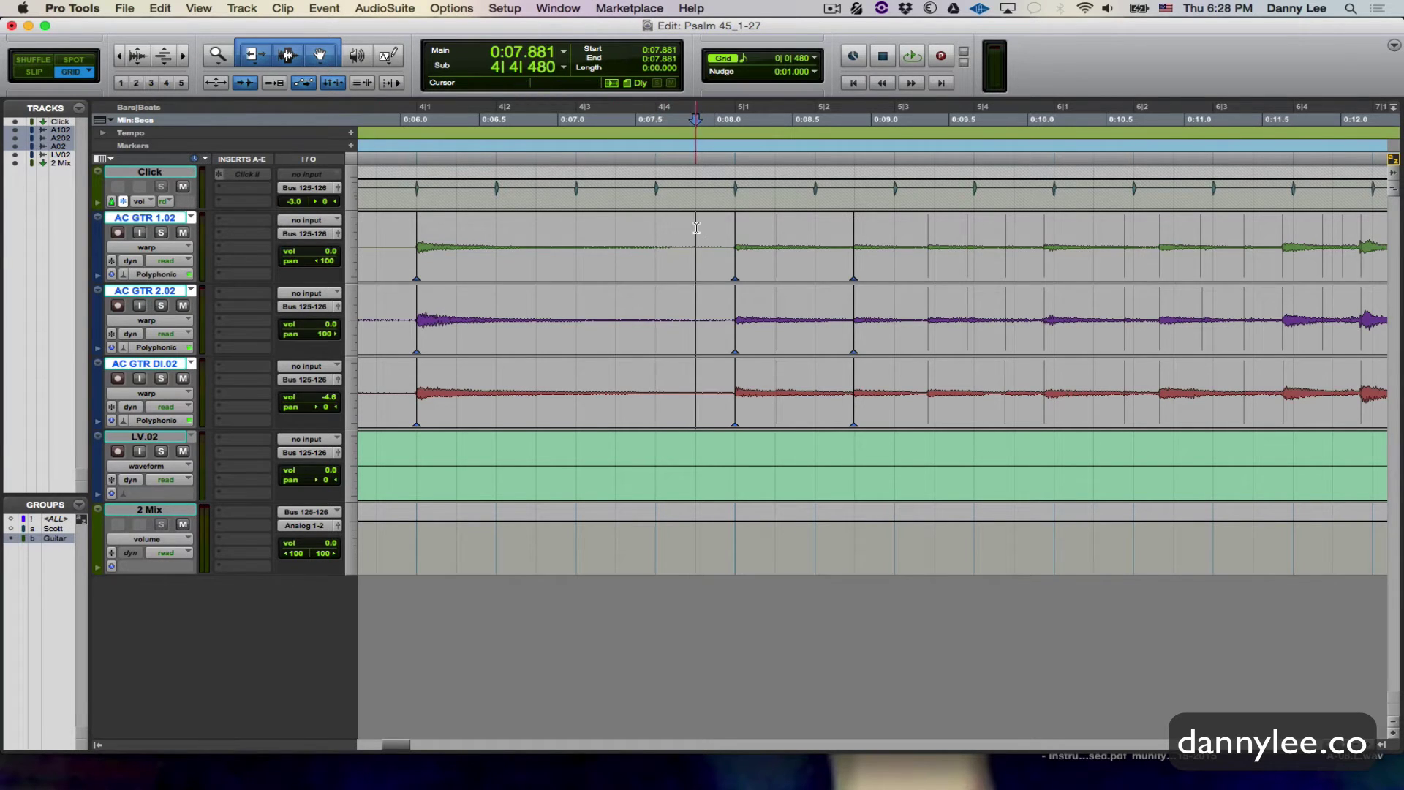
Step: Audition from the end of bar 4, then pin the bar 8 guitar attack with a warp marker
key(space)
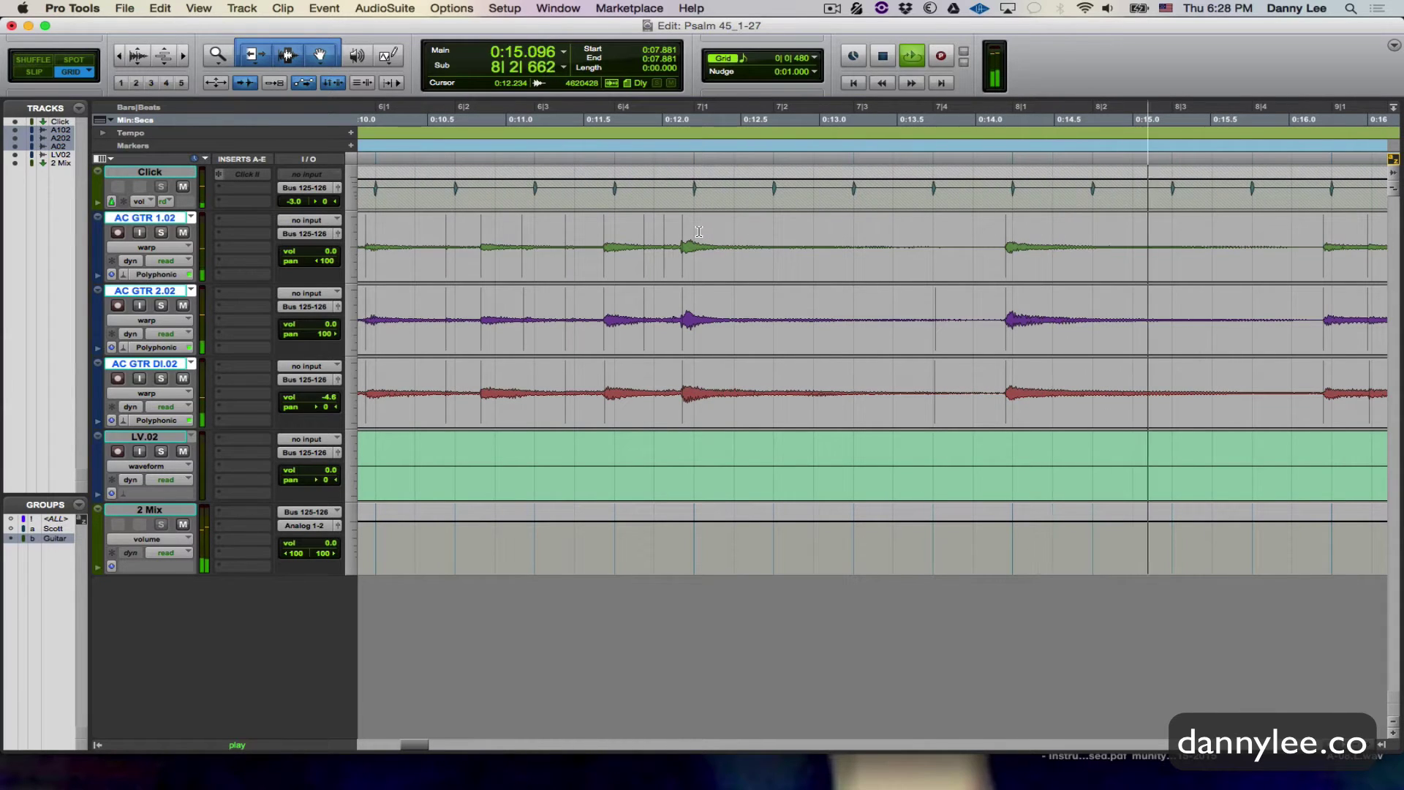
key(space)
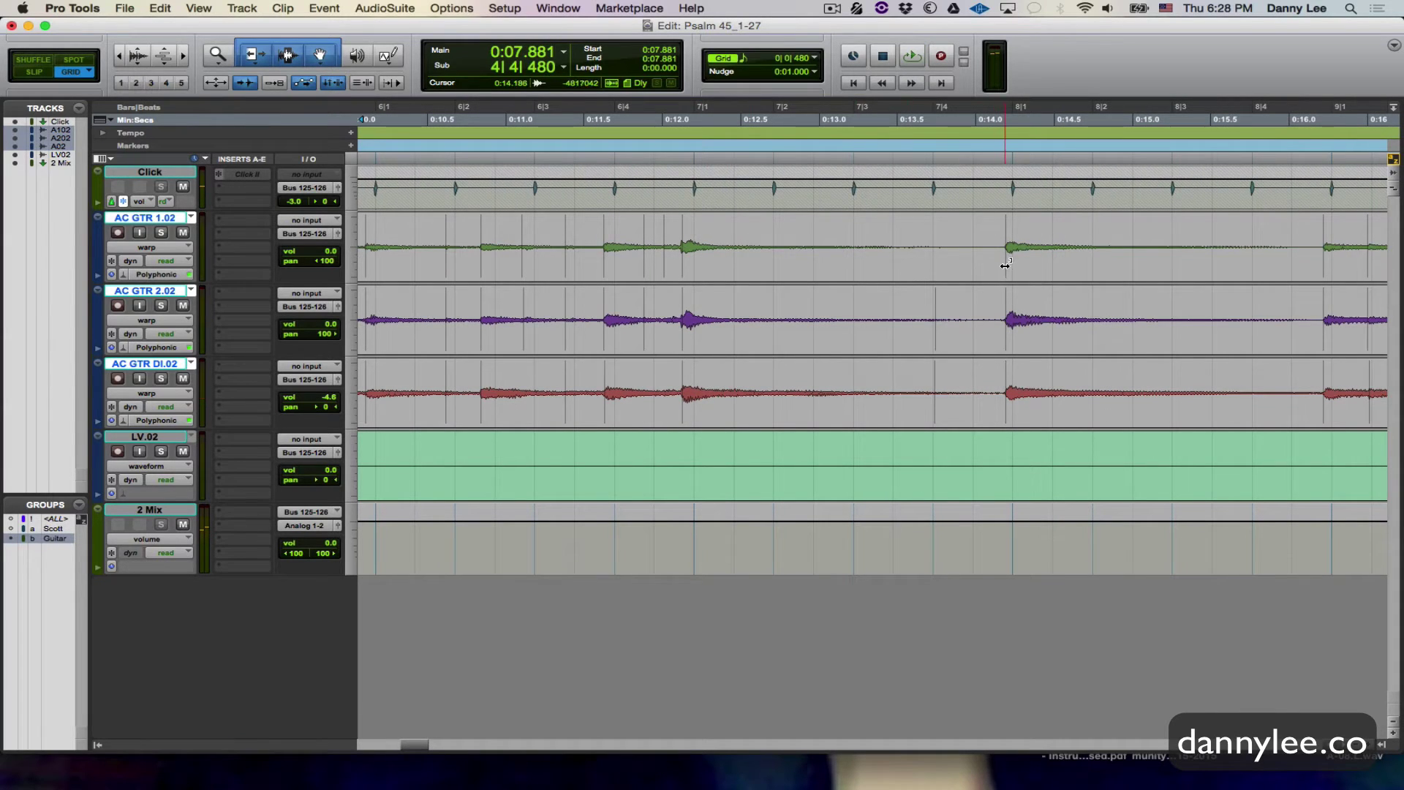
click(1008, 274)
Step: Zoom in around 0:09.915 and set the insertion point at bar 5 beat 3 on the guitars
key(super+bracketleft)
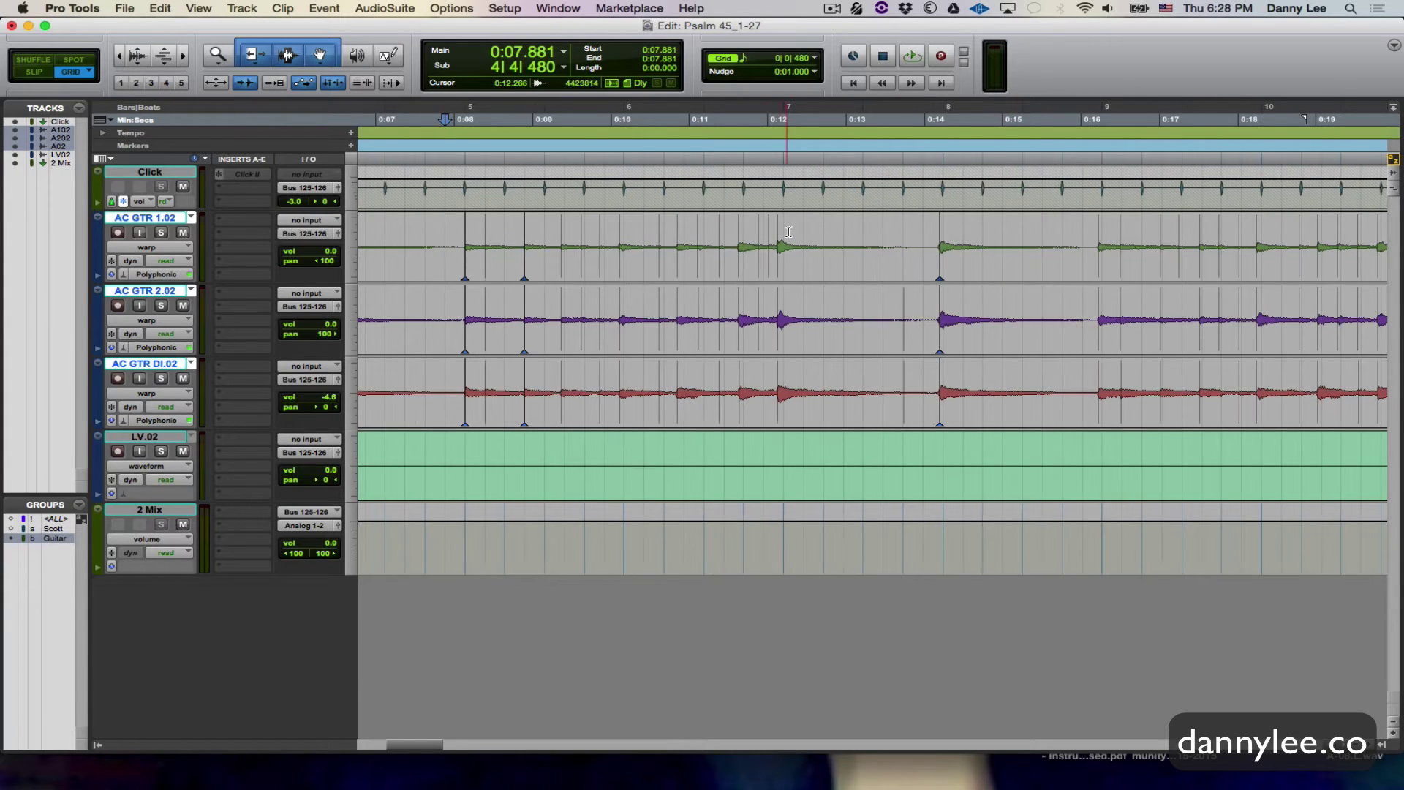
drag(823, 236, 528, 240)
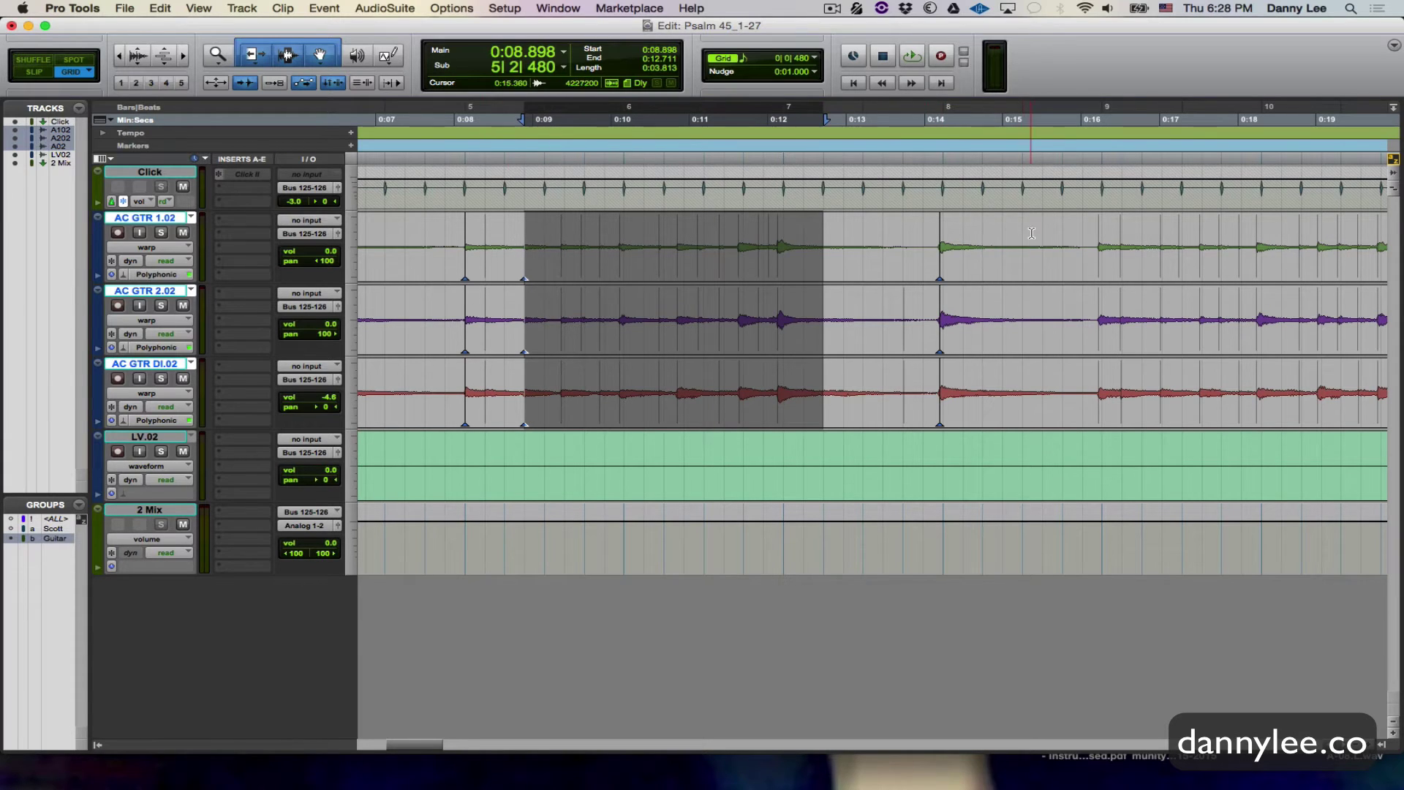
click(1078, 234)
shift+click(1241, 234)
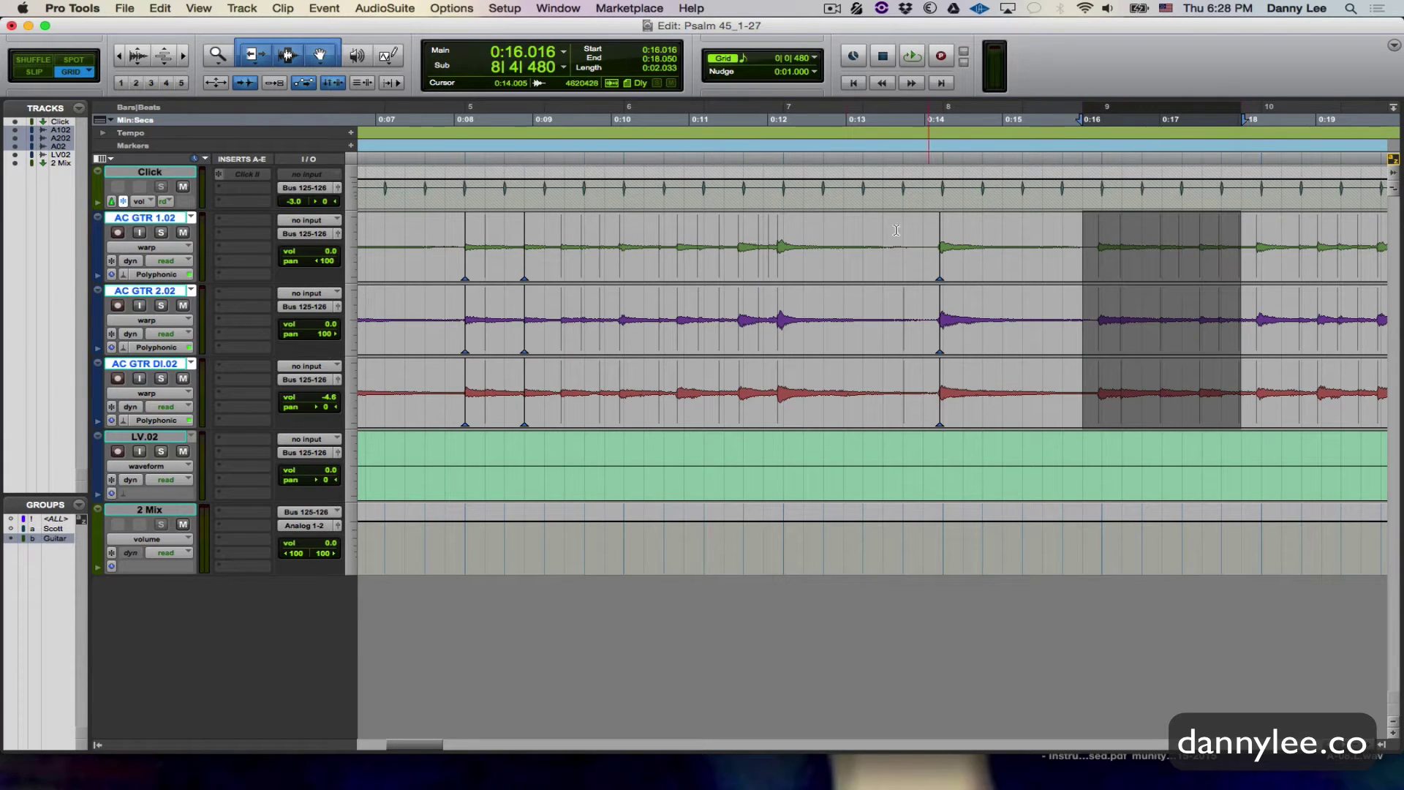
click(832, 226)
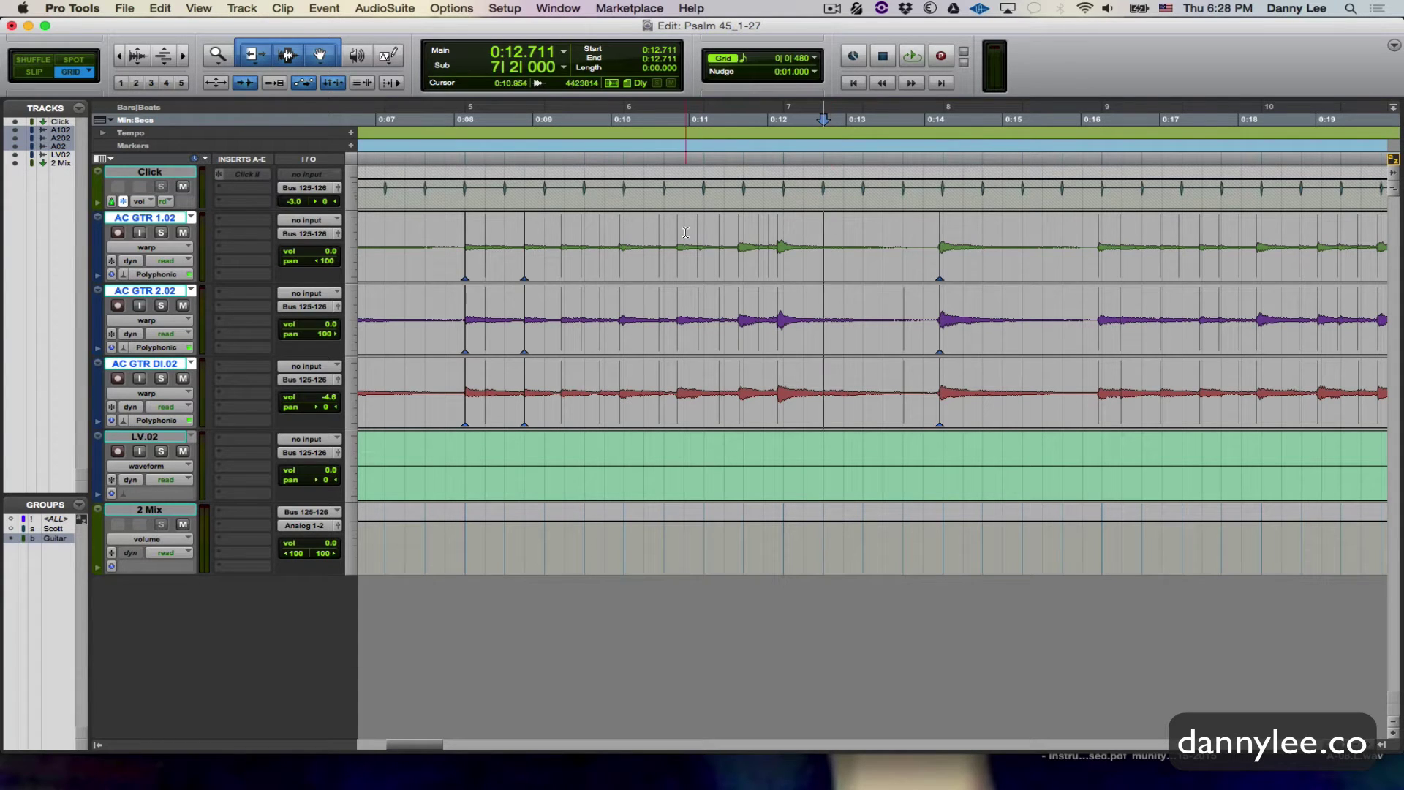
click(606, 233)
key(super+bracketright)
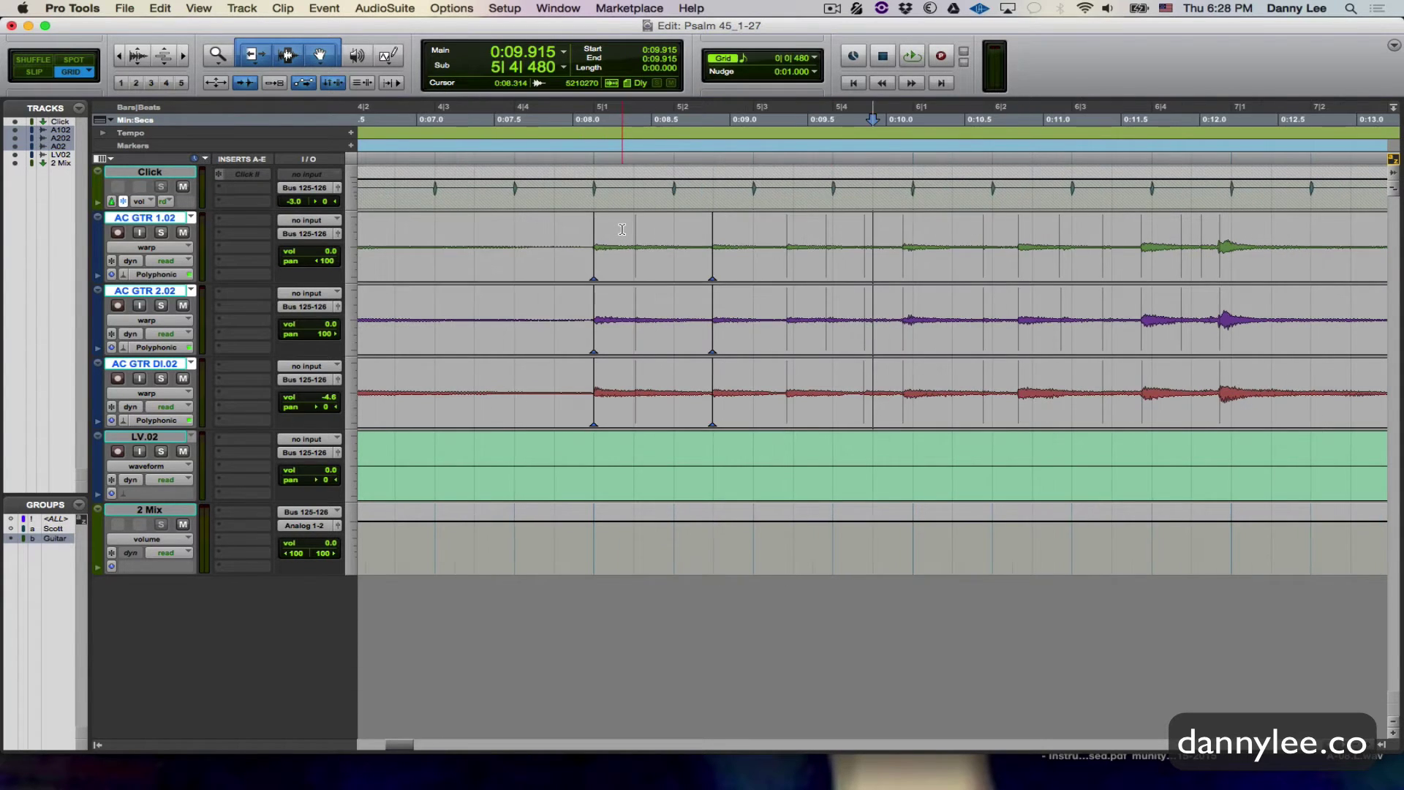
scroll(621, 231, right, 5)
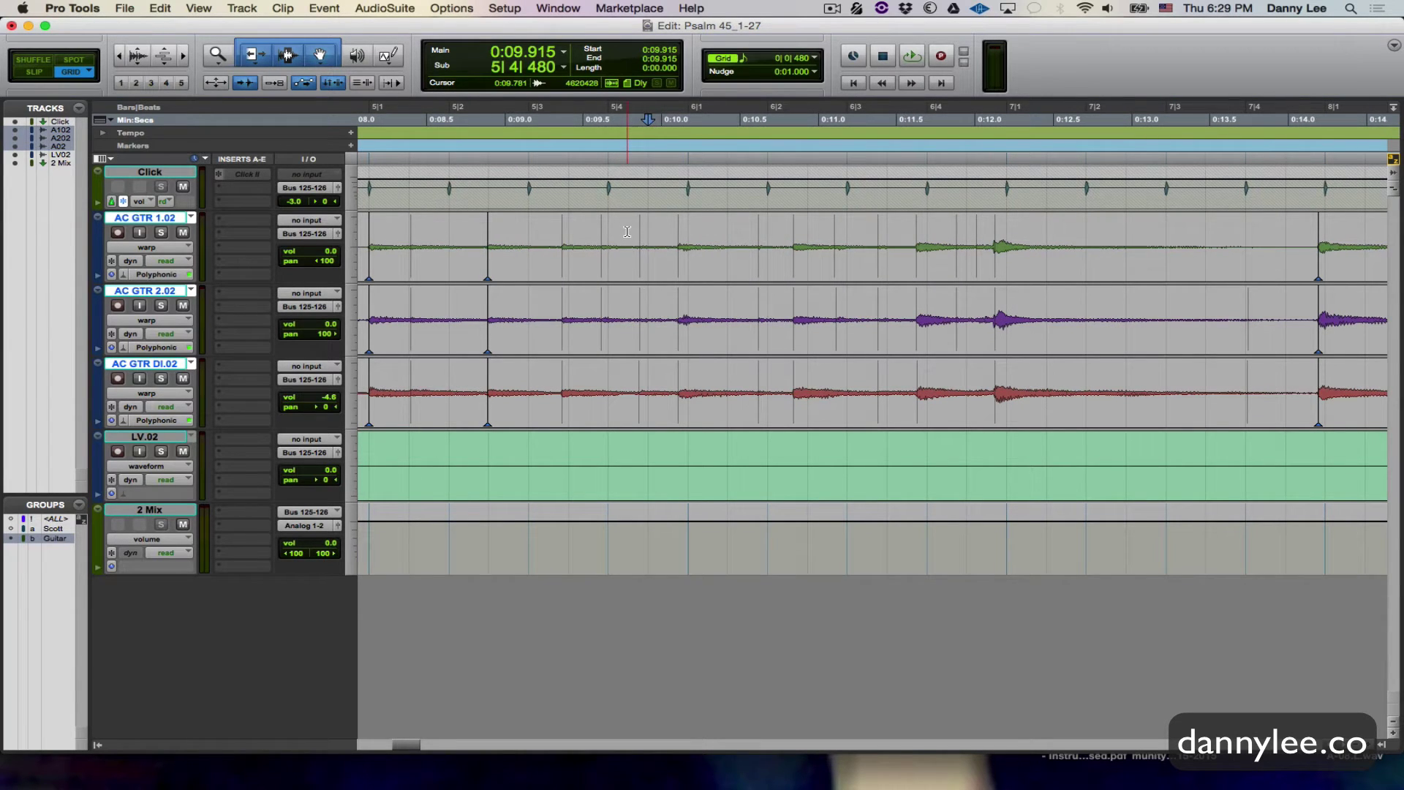
click(564, 255)
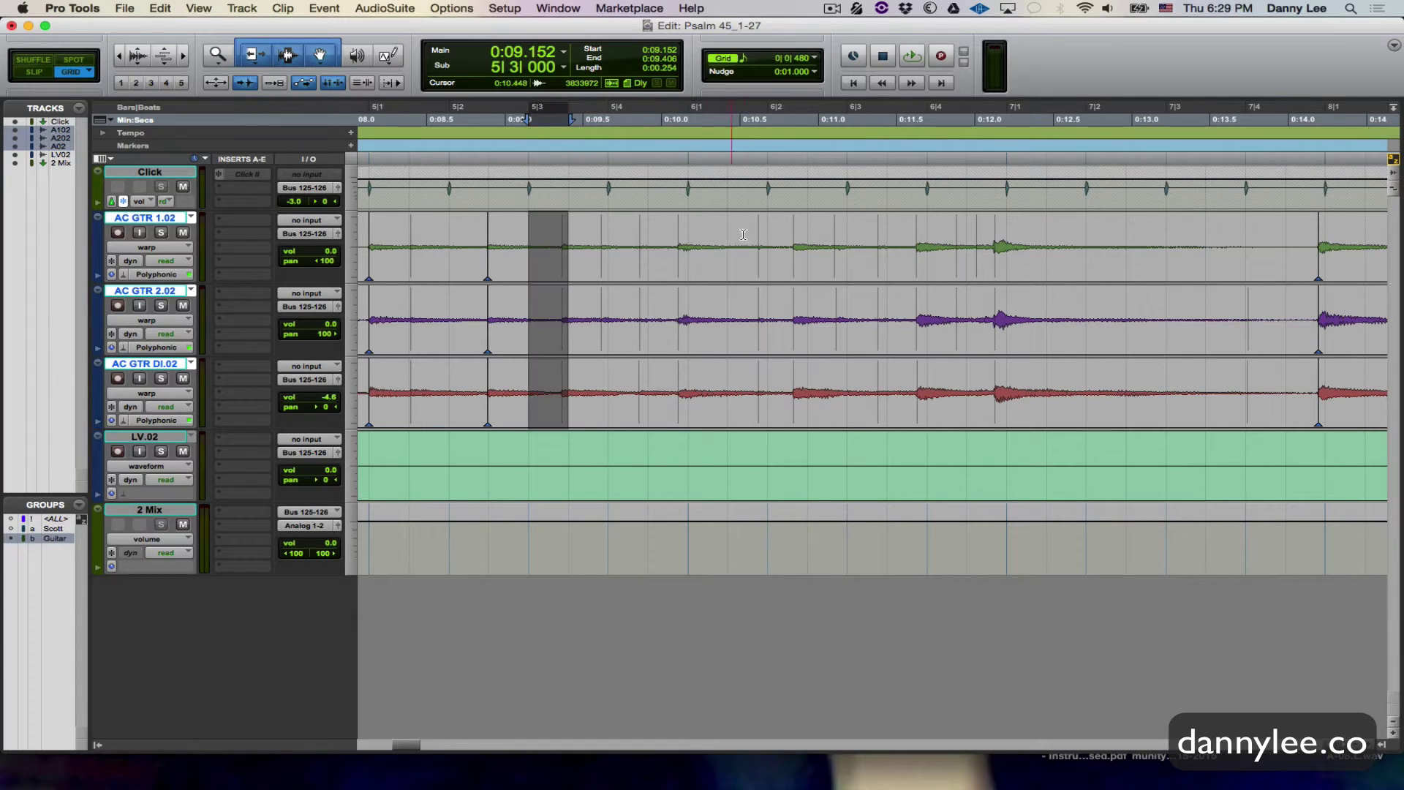
Step: Select around 5|3–6|2, then drag on the guitar waveform to add a warp marker near 5|3
click(827, 234)
drag(827, 234, 729, 234)
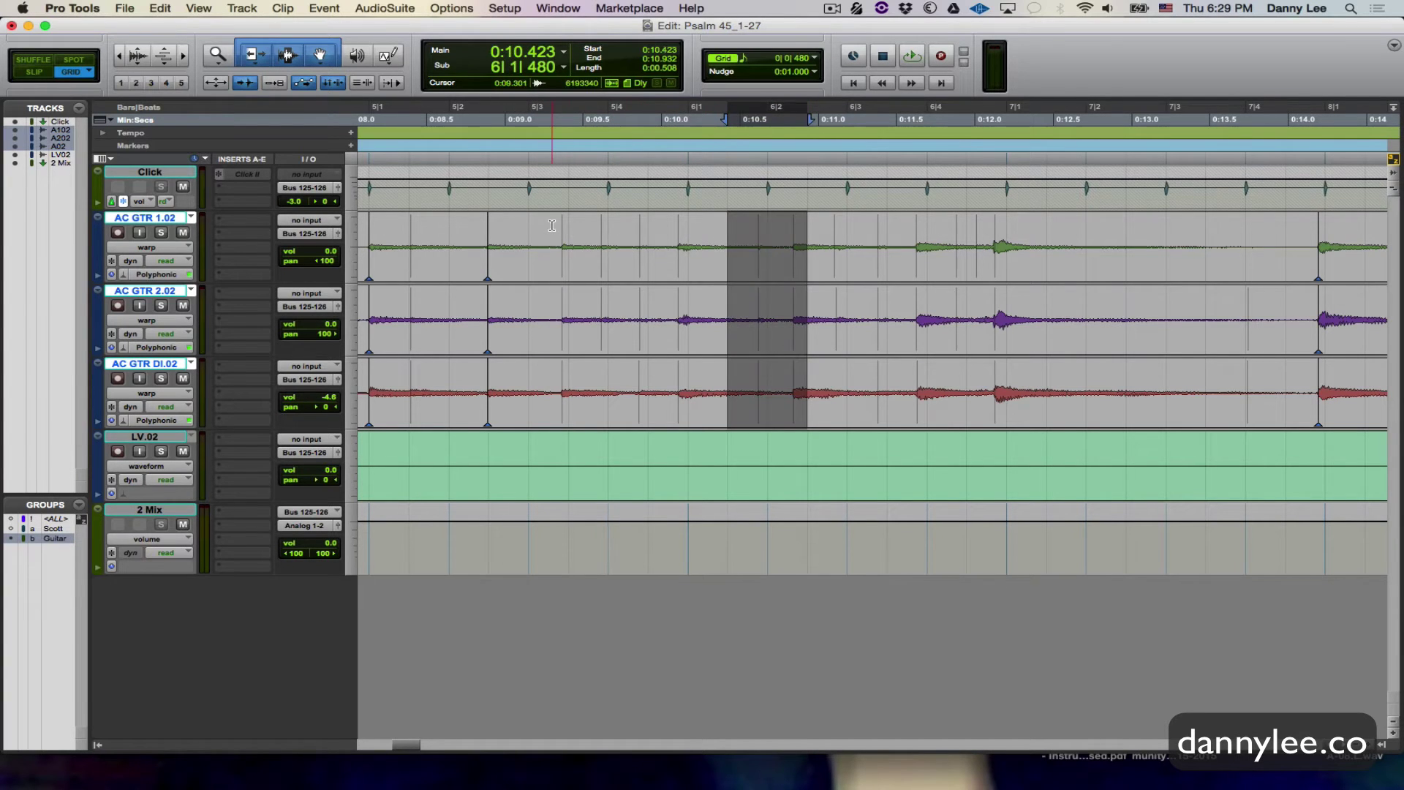
drag(551, 227, 939, 235)
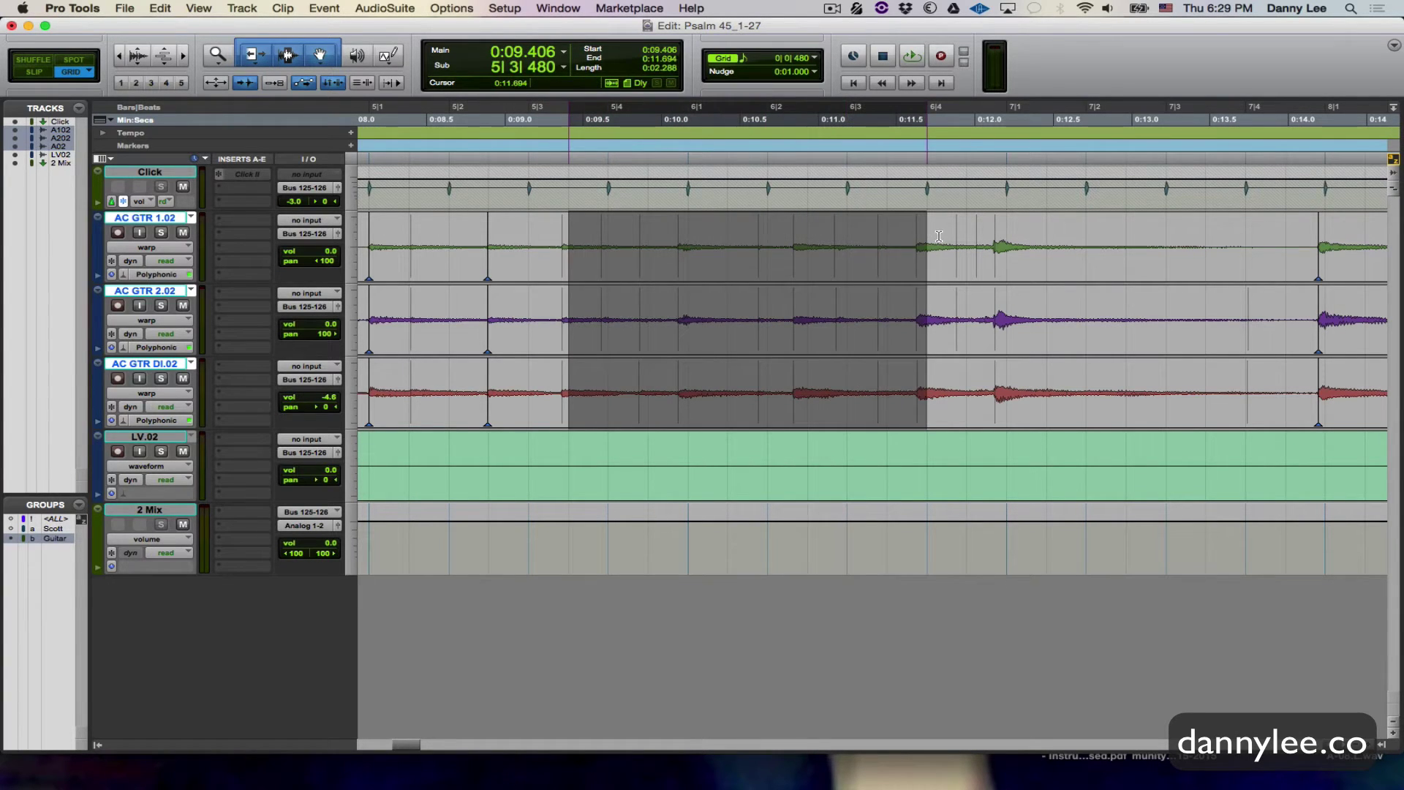
click(811, 230)
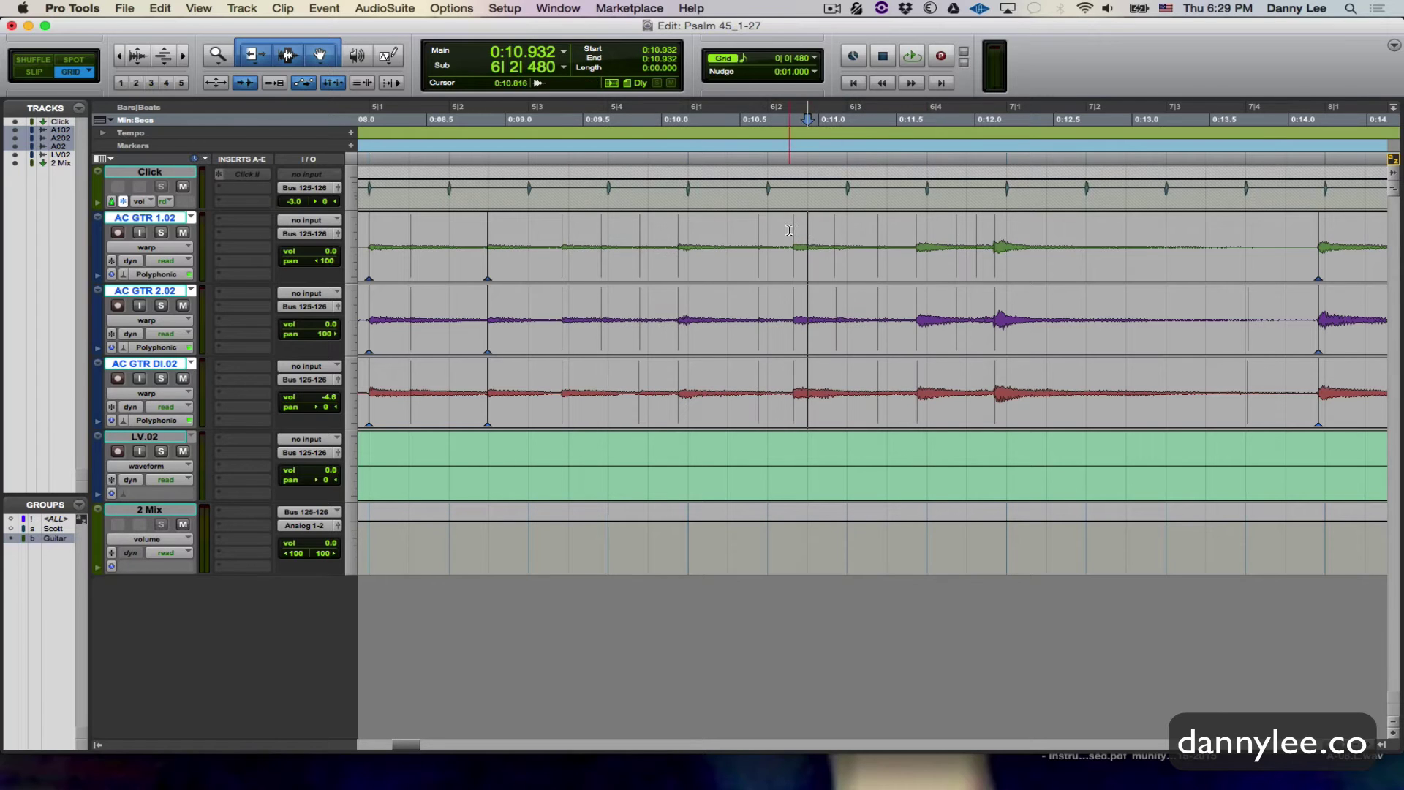
click(775, 227)
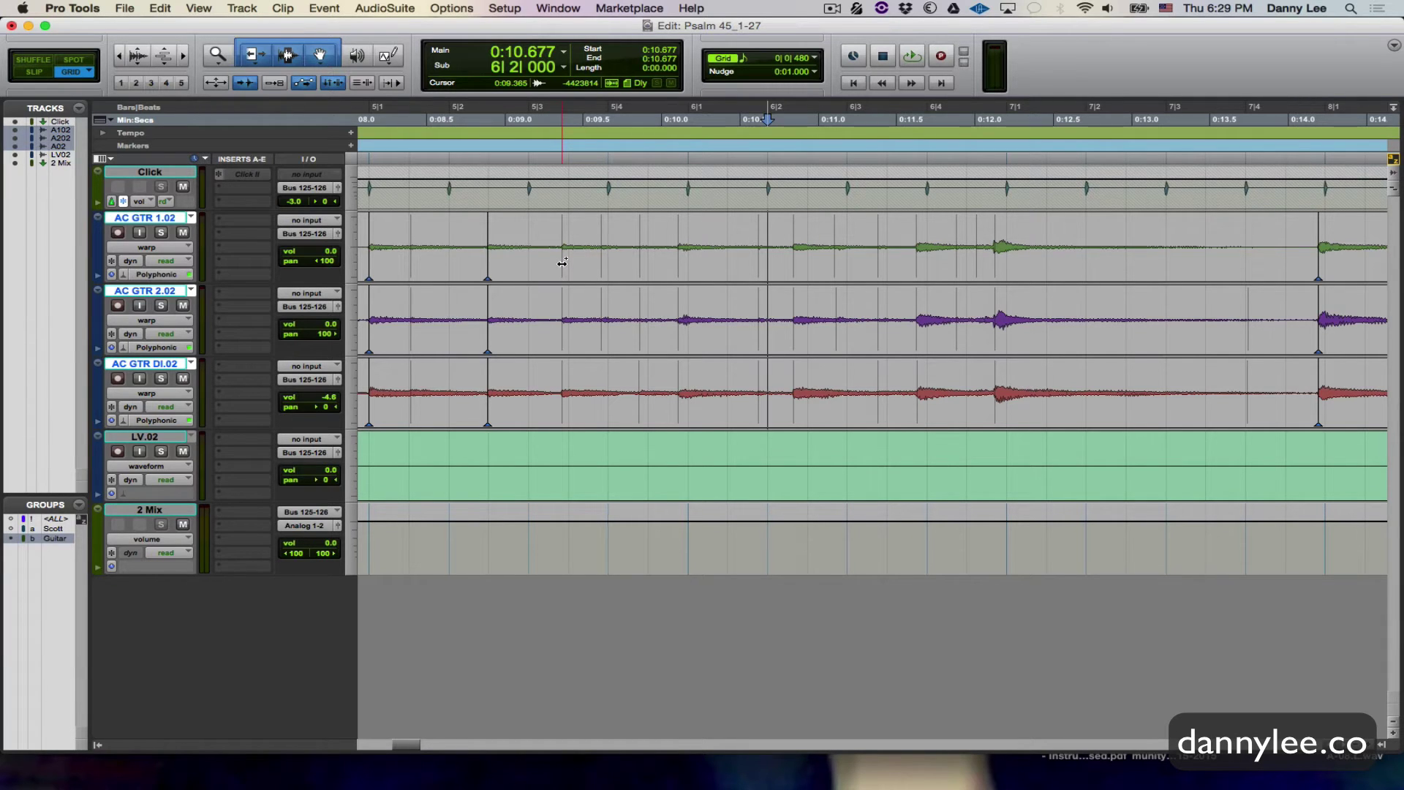
drag(562, 261, 564, 262)
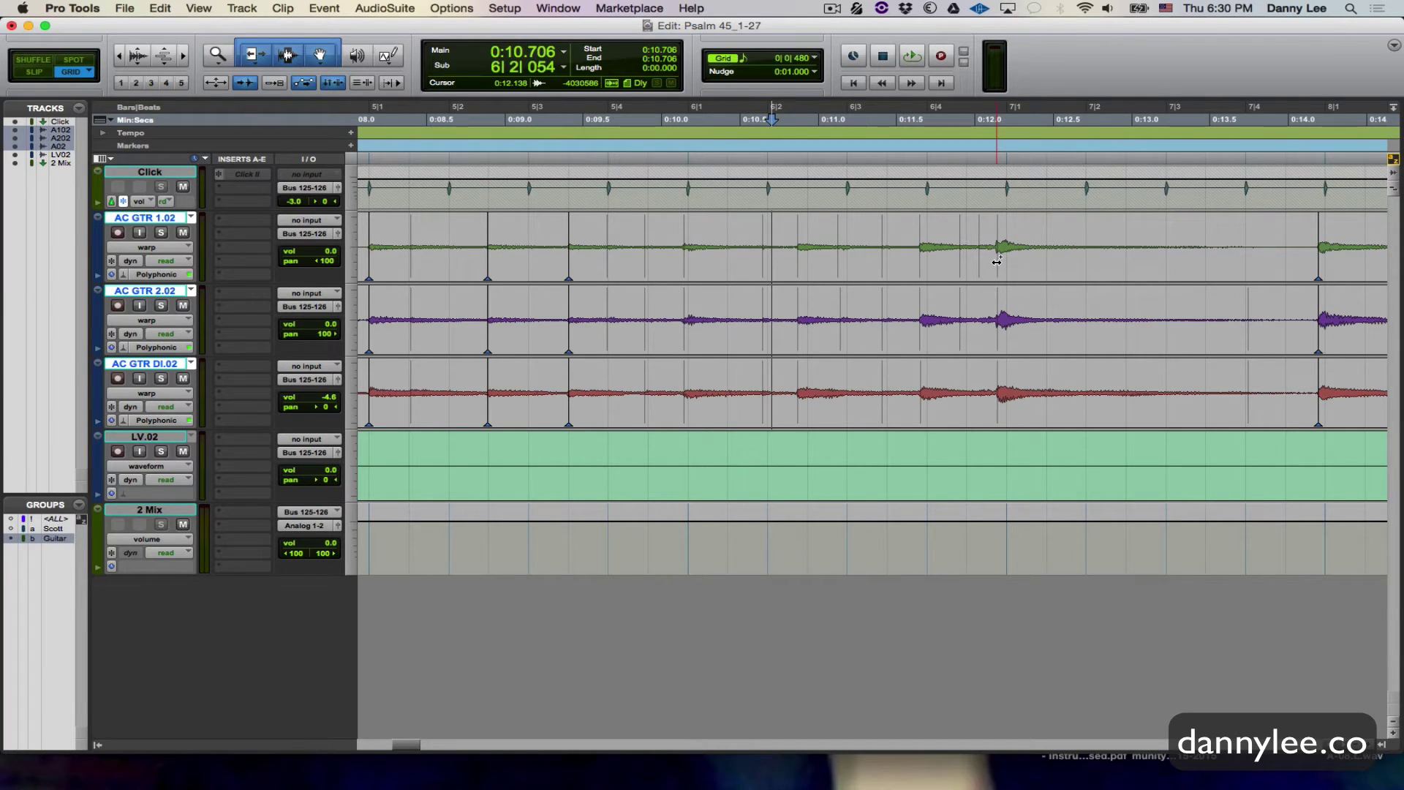
Step: Stretch the guitar transient onto the 7|1 grid line and audition from 0:08.898 and 5|3
drag(997, 261, 1005, 261)
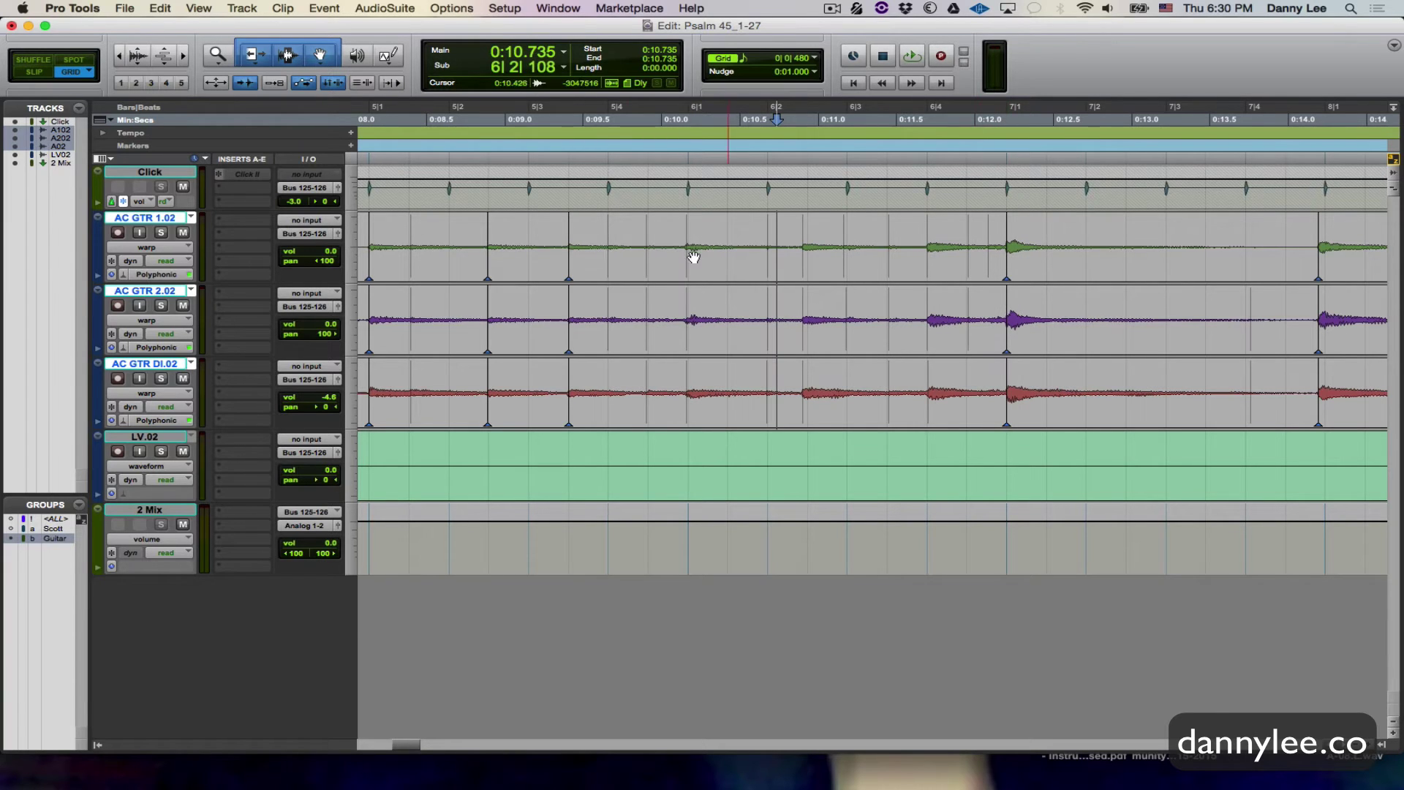
click(473, 228)
key(space)
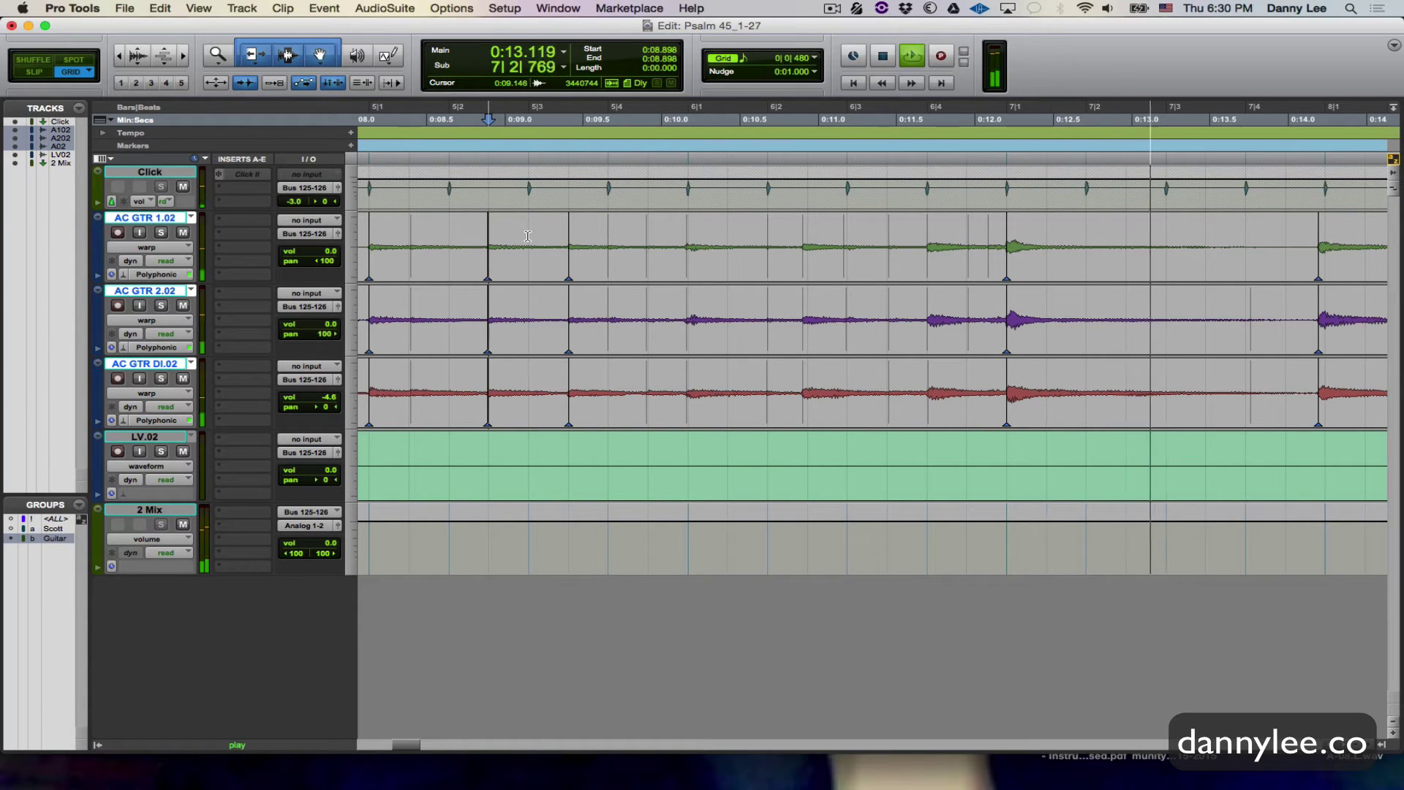
key(space)
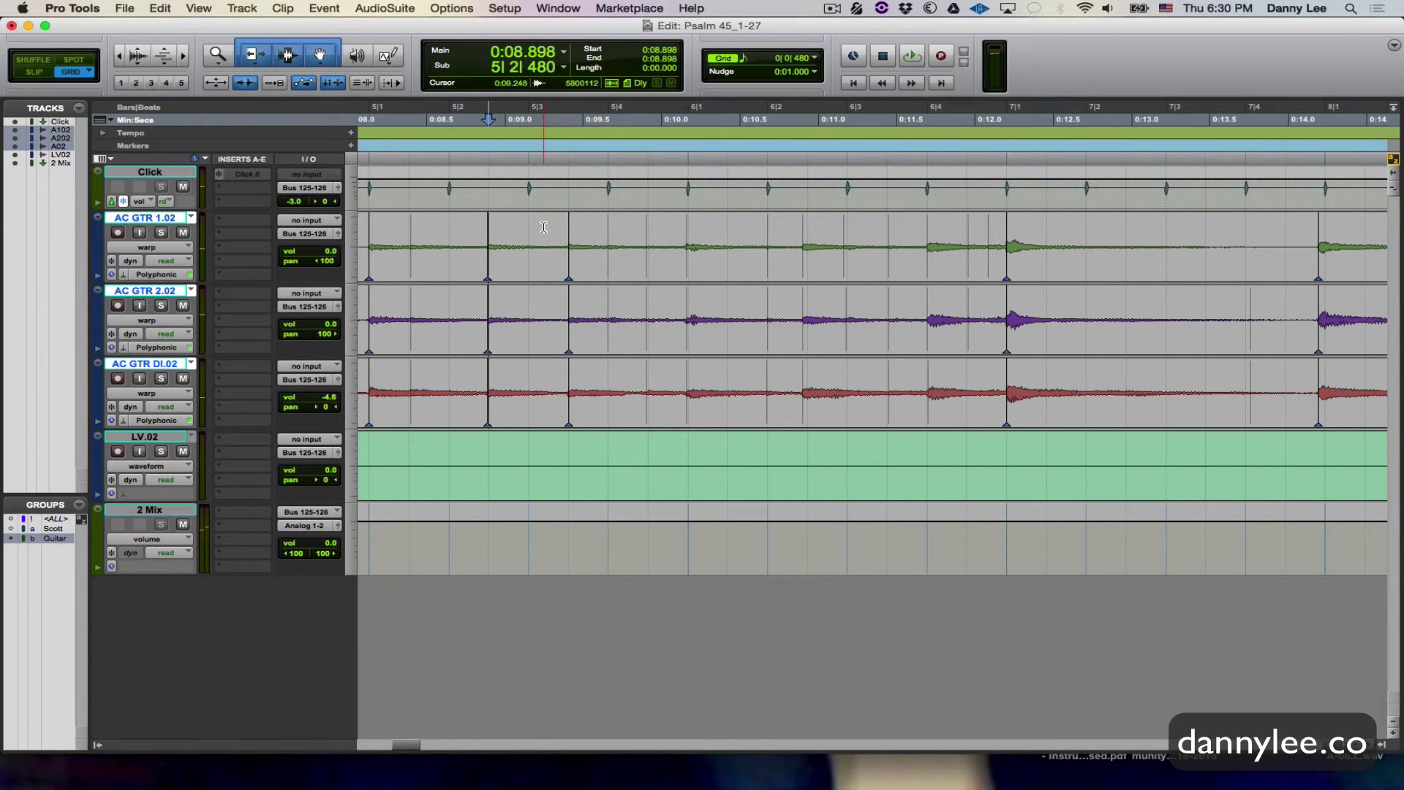
click(543, 227)
key(space)
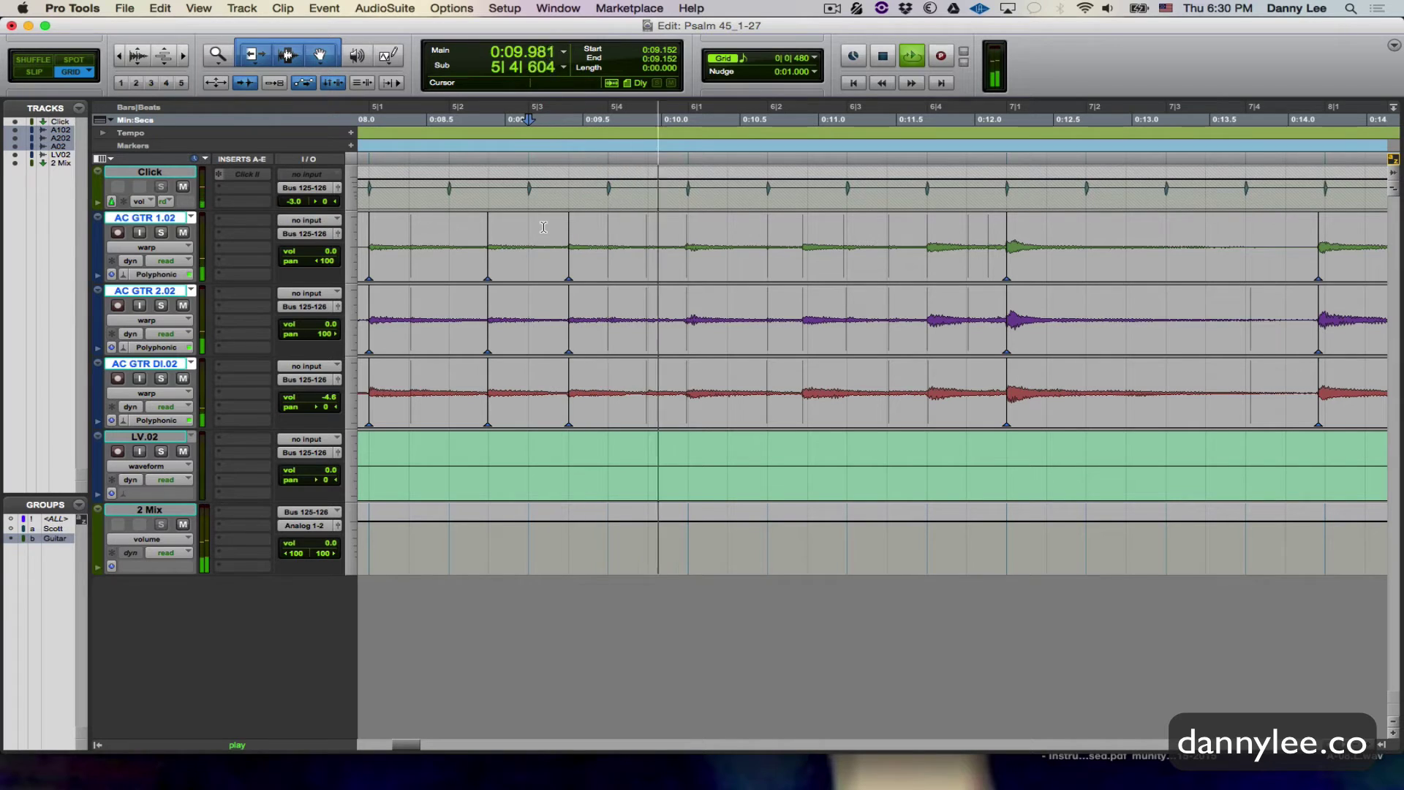
key(space)
Step: Switch to Slip mode and inspect around beat 6|3, leaving the insertion point at 0:11.109
click(801, 258)
drag(808, 276, 920, 297)
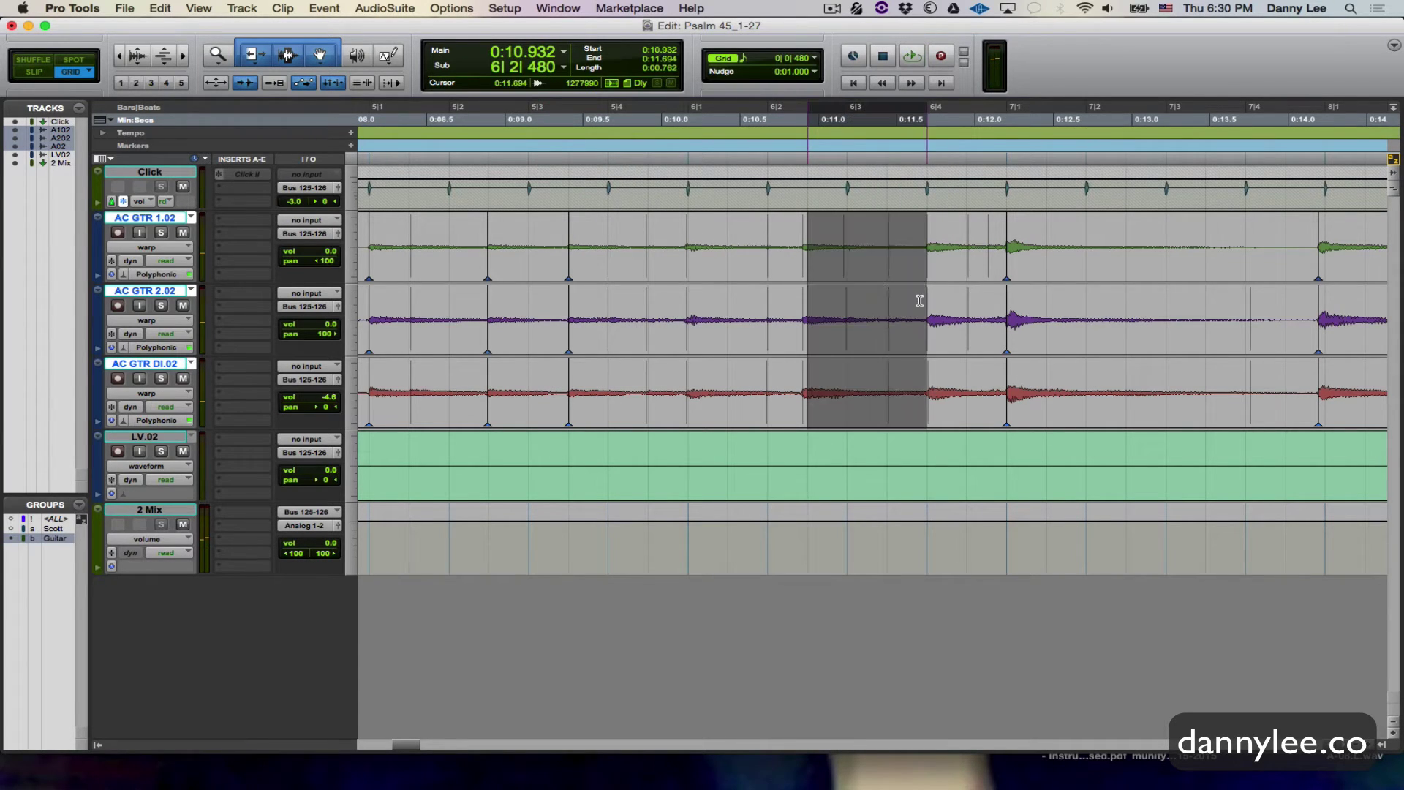
key(F2)
click(790, 230)
key(space)
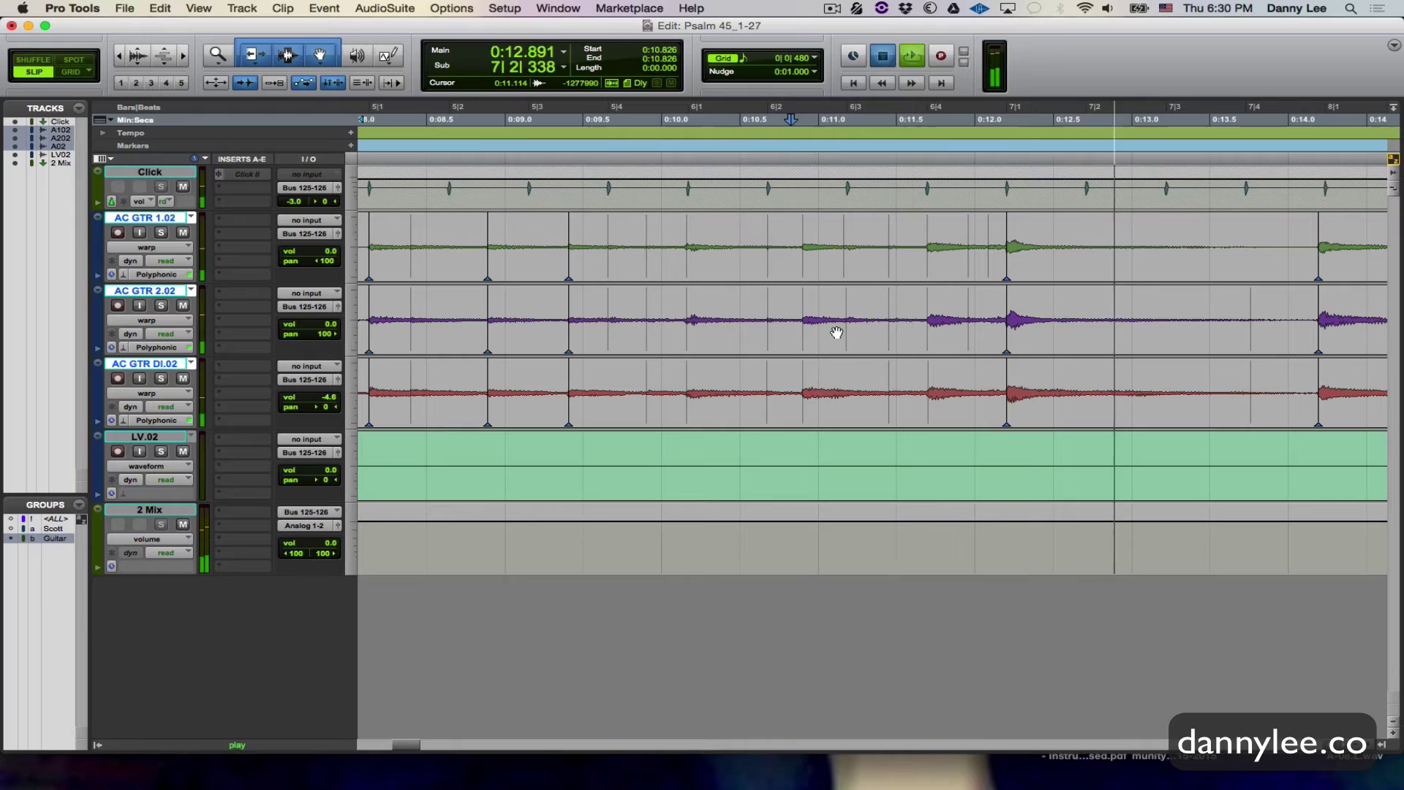
key(space)
drag(839, 253, 875, 304)
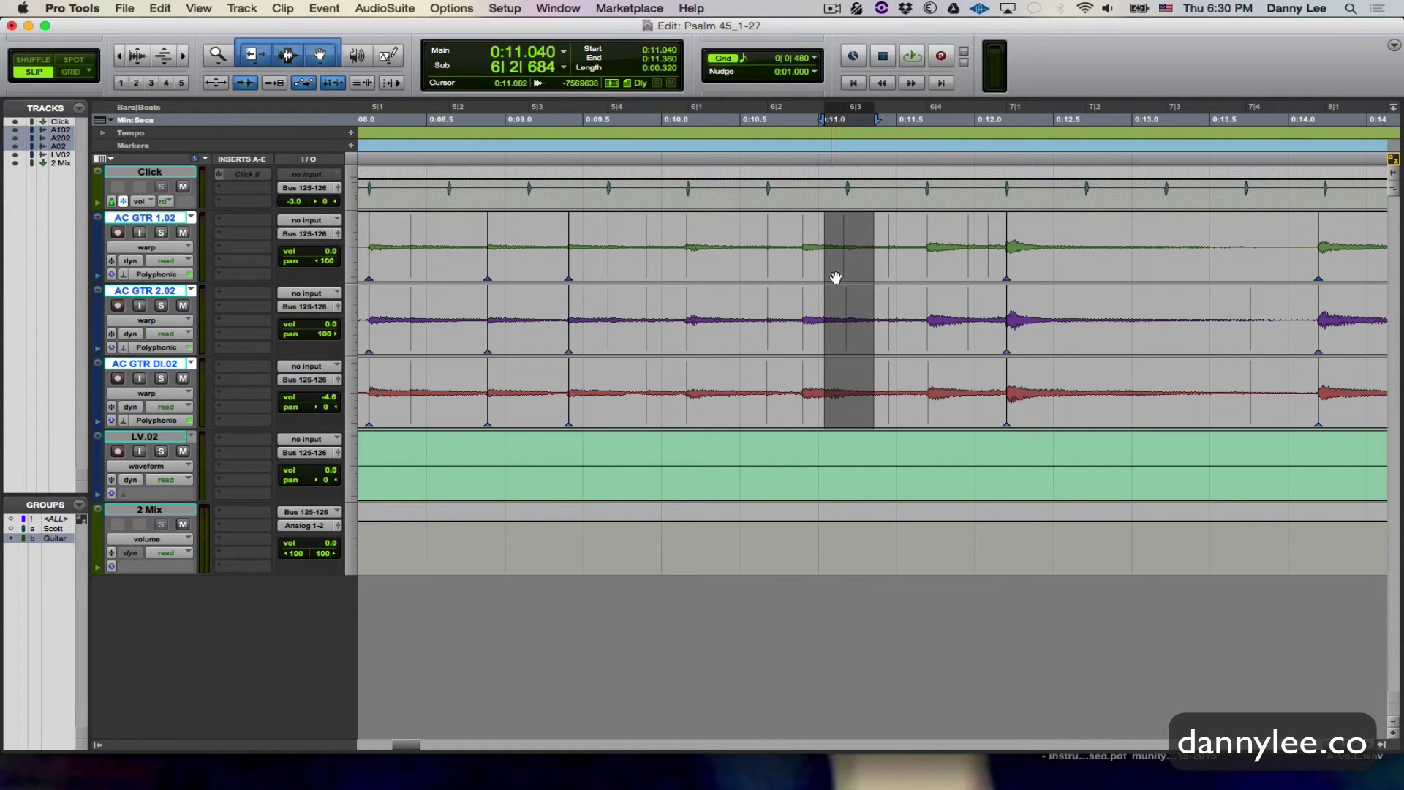
click(835, 309)
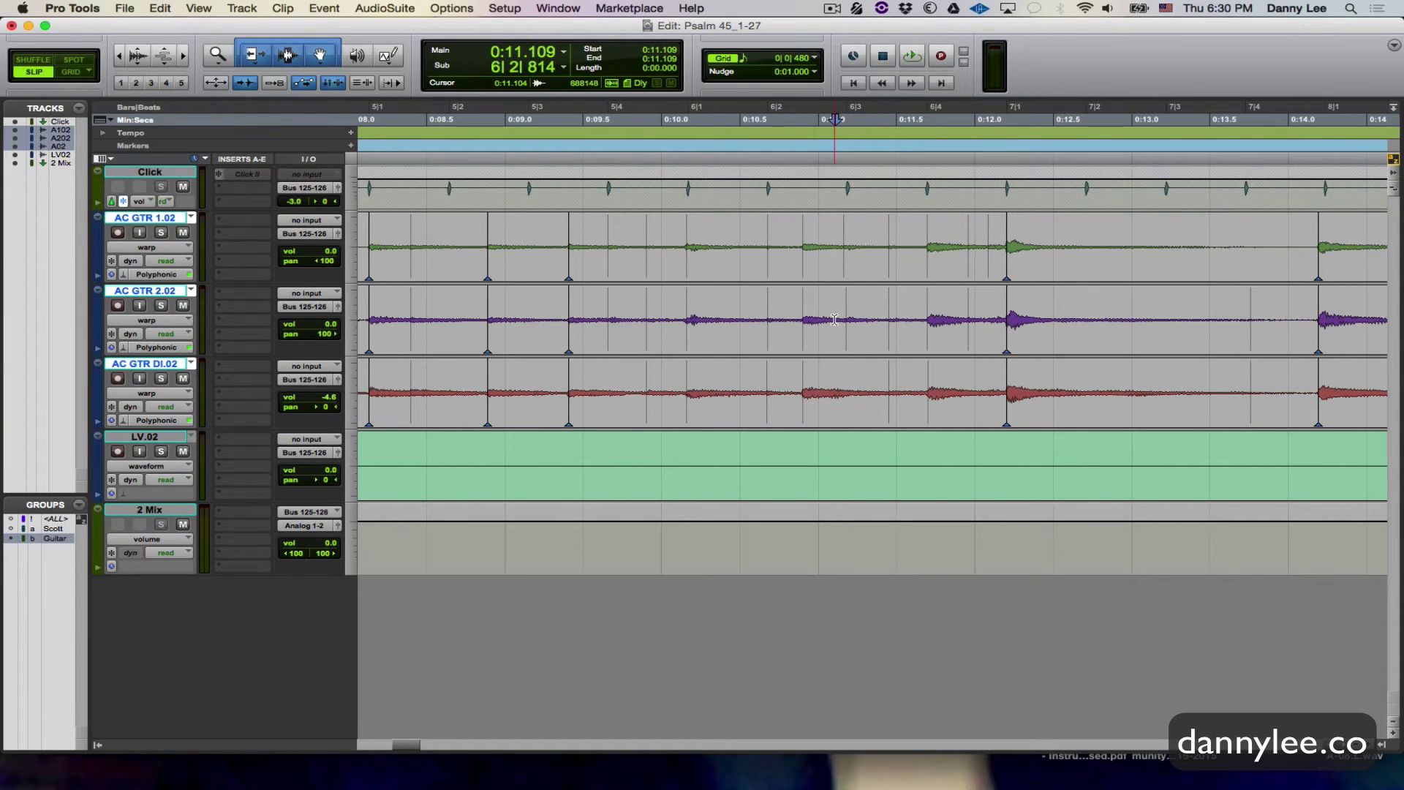
Step: Undo the bar 7 downbeat warp and audition from 0:09.226 and 0:09.317
key(super+z)
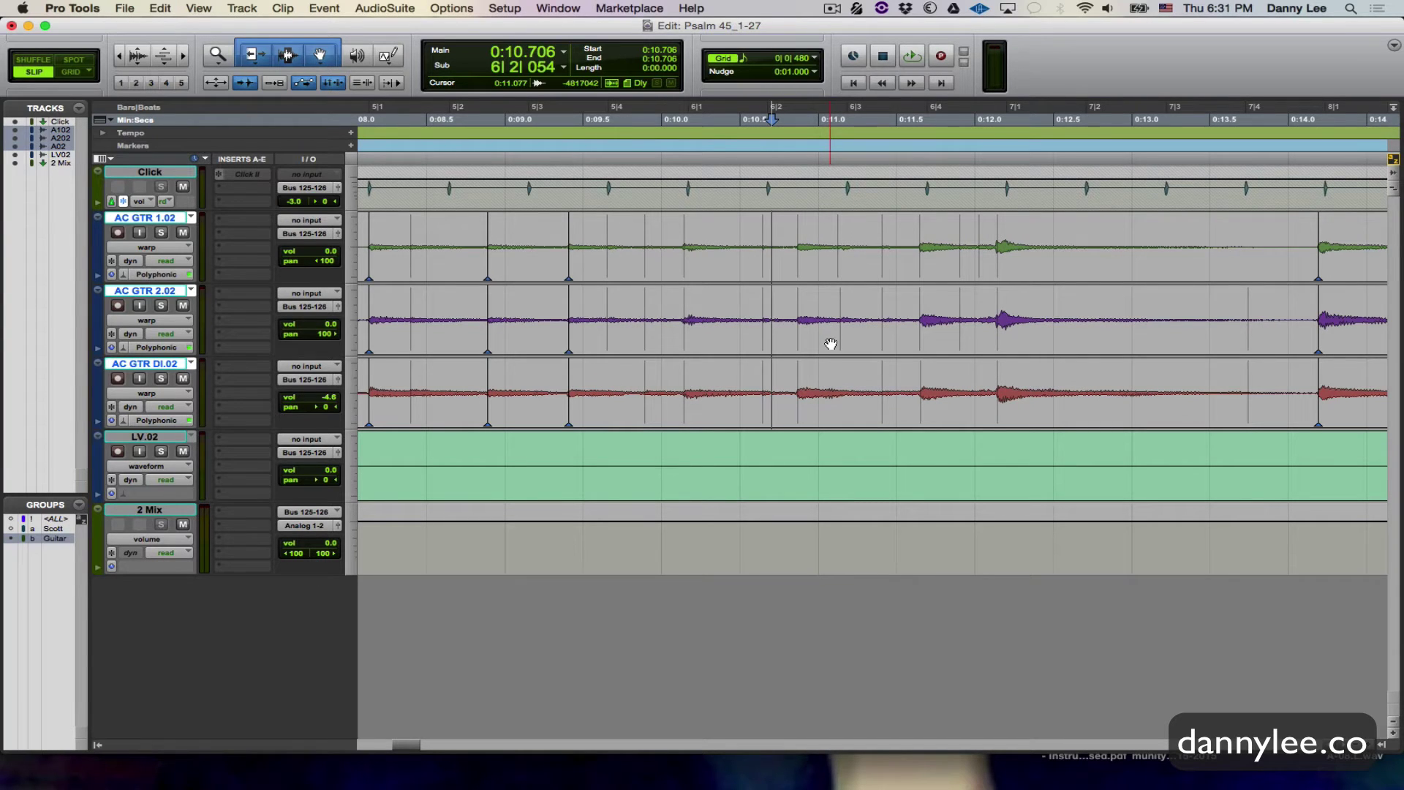
click(540, 242)
key(space)
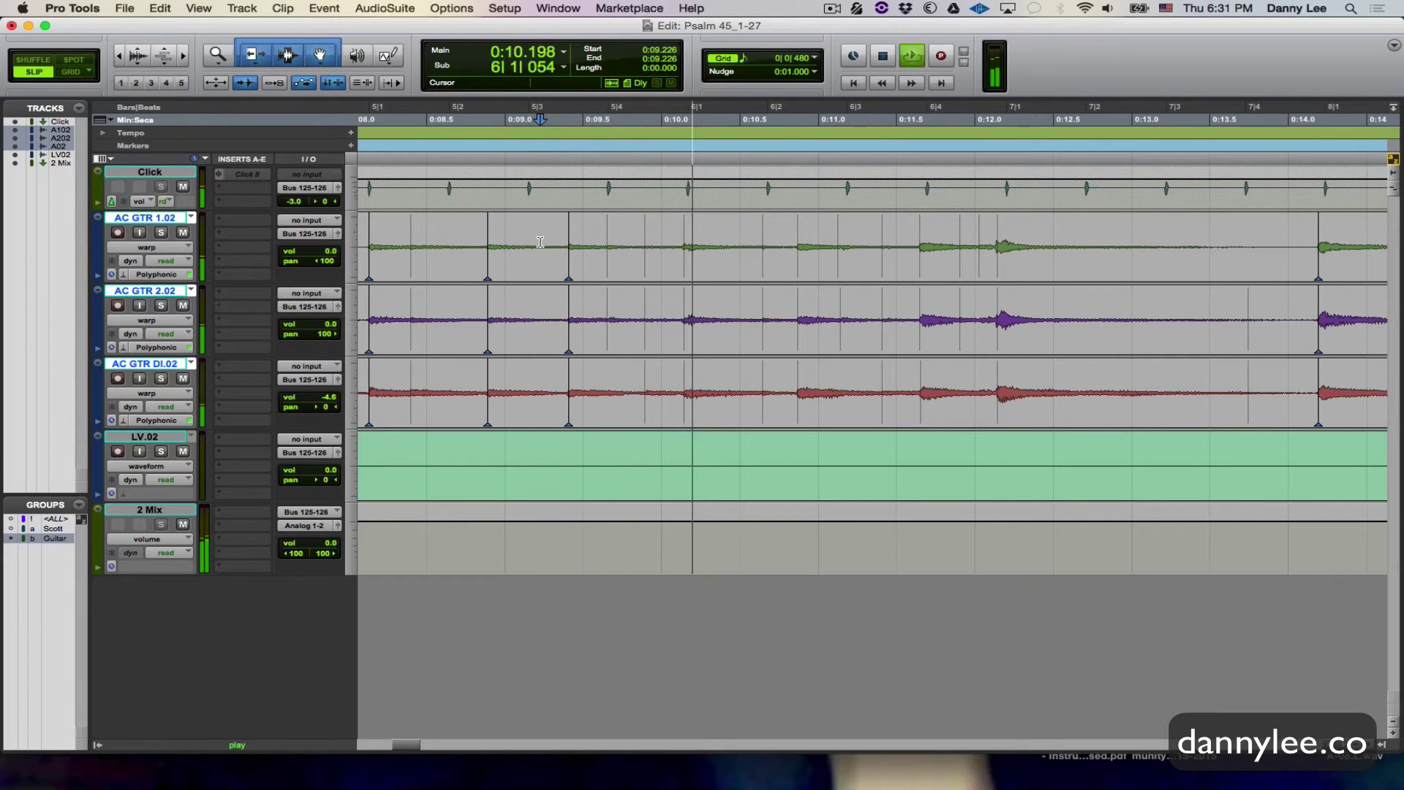
key(space)
drag(585, 242, 637, 243)
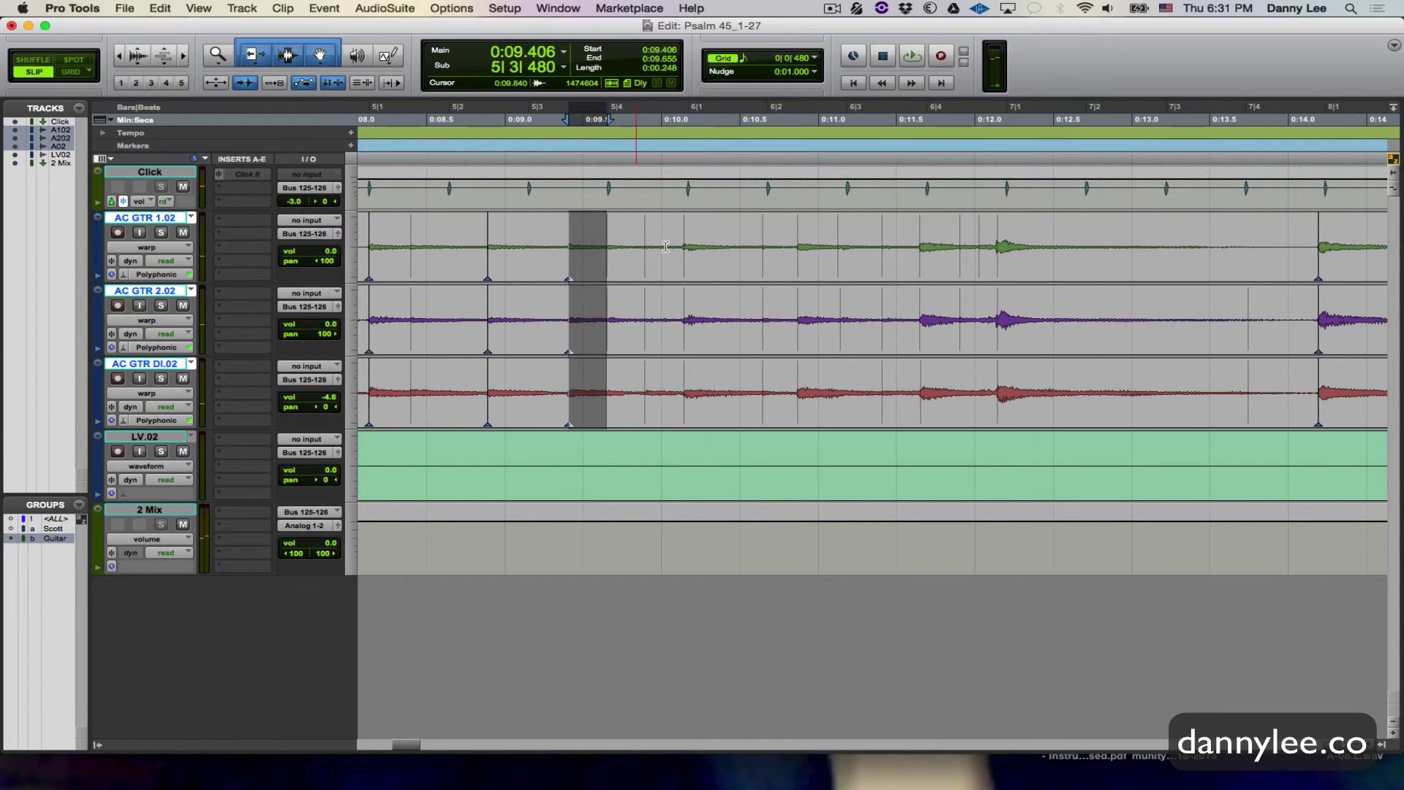
click(555, 232)
key(space)
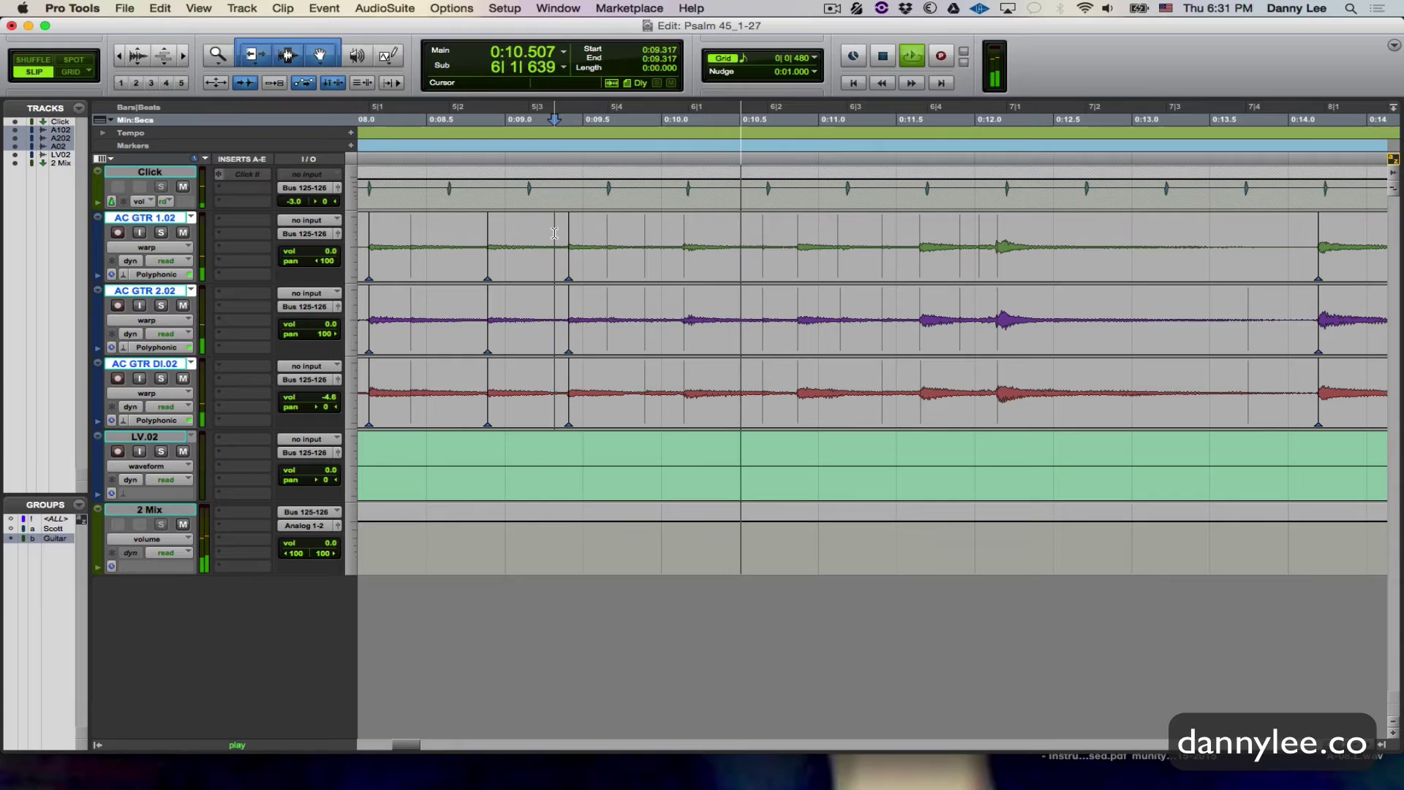
key(space)
Step: Undo the warp marker near beat 5|3 and audition from 0:09.157
key(super+z)
click(529, 228)
key(space)
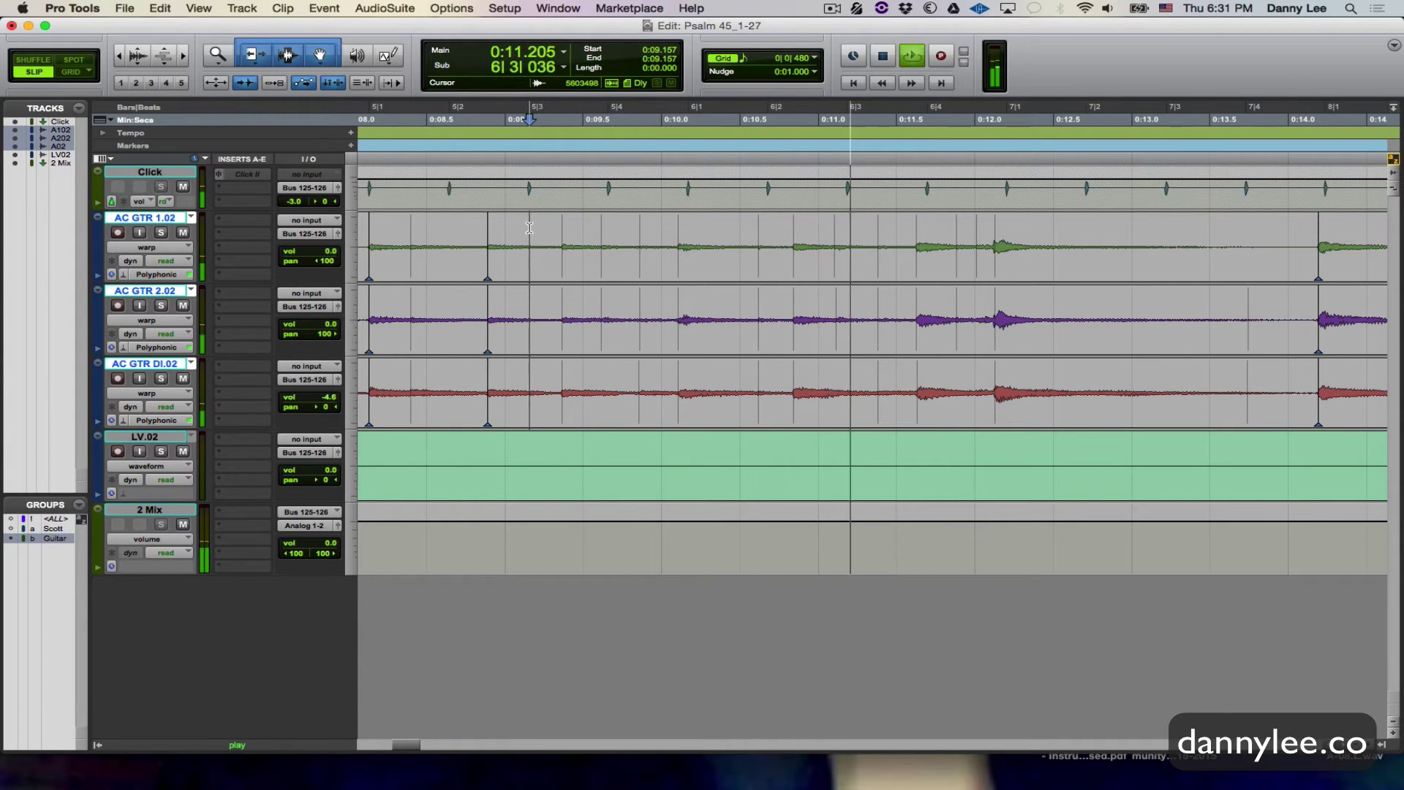
key(space)
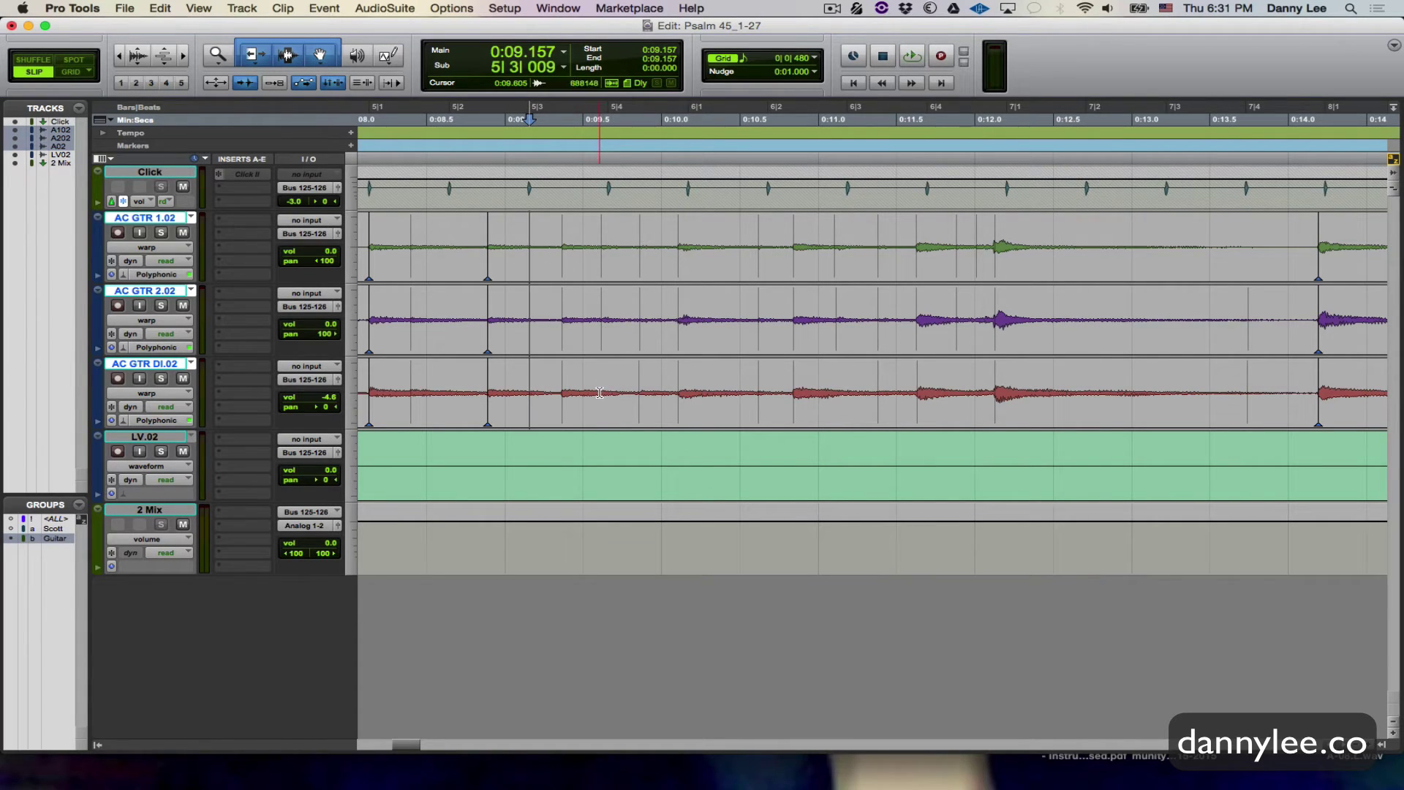
Step: Add warp markers just before beats 5|4 and 6|3 on the guitars
click(601, 332)
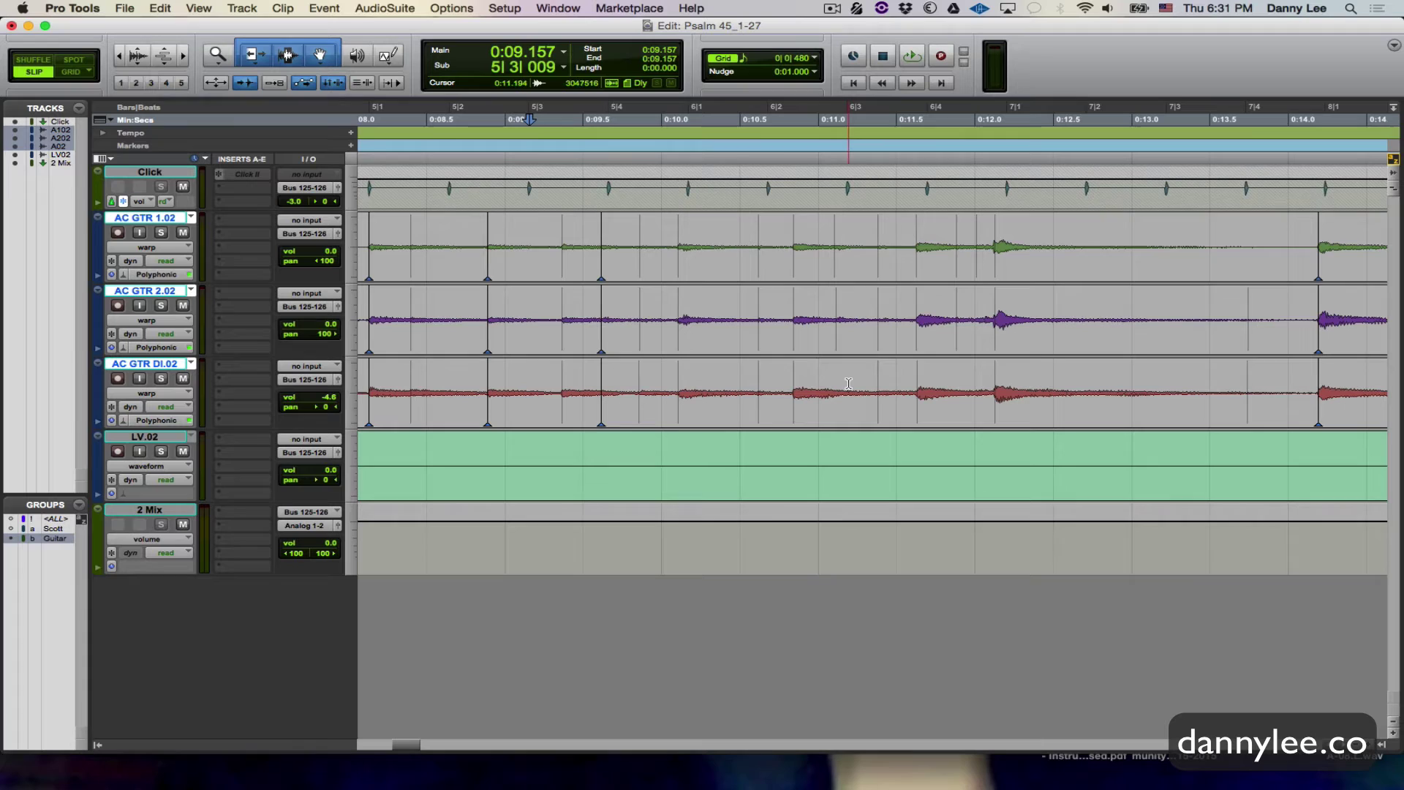
click(837, 342)
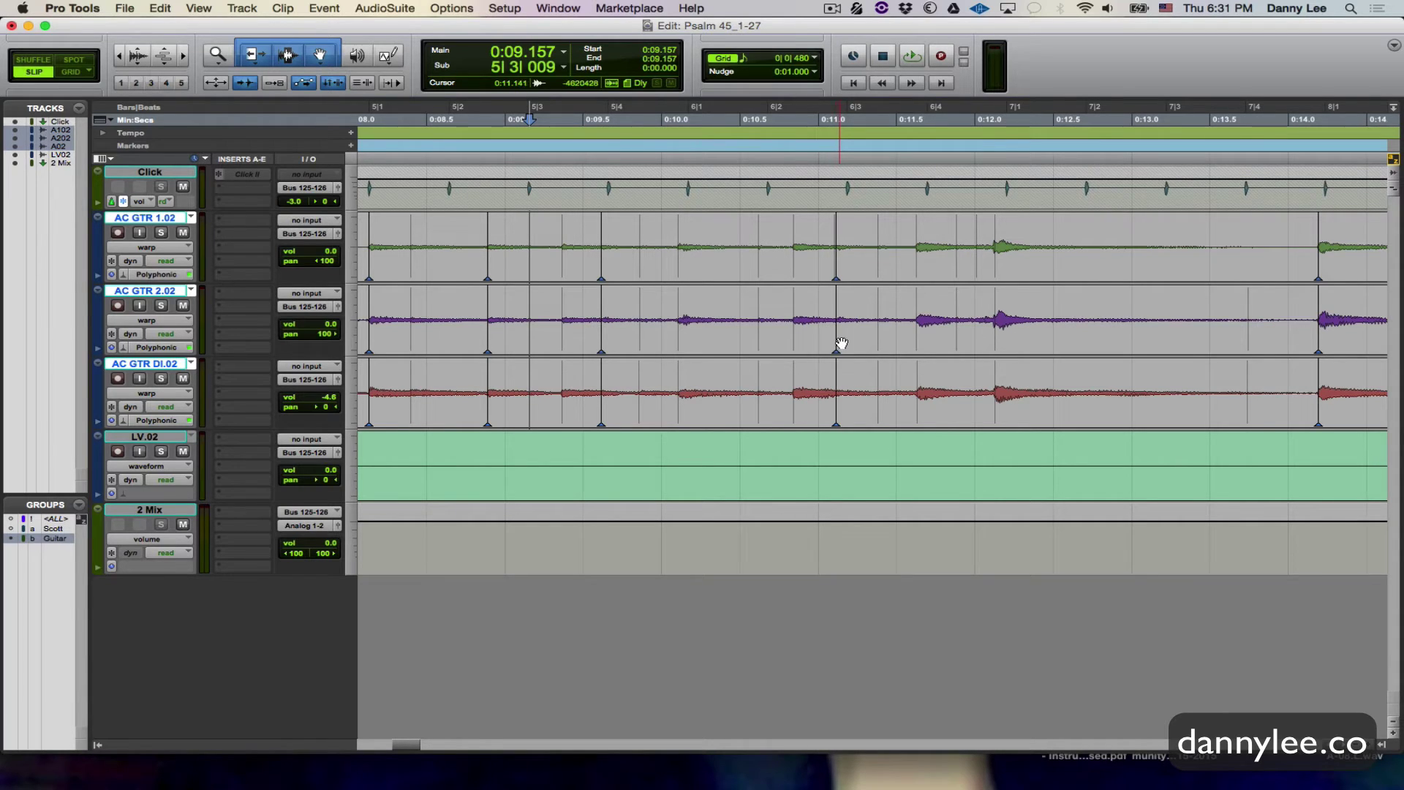
key(super+z)
click(836, 332)
Step: With grid snapping on, stretch the guitar note onto 6|4 and audition from 0:10.932 and 0:11.440
key(F4)
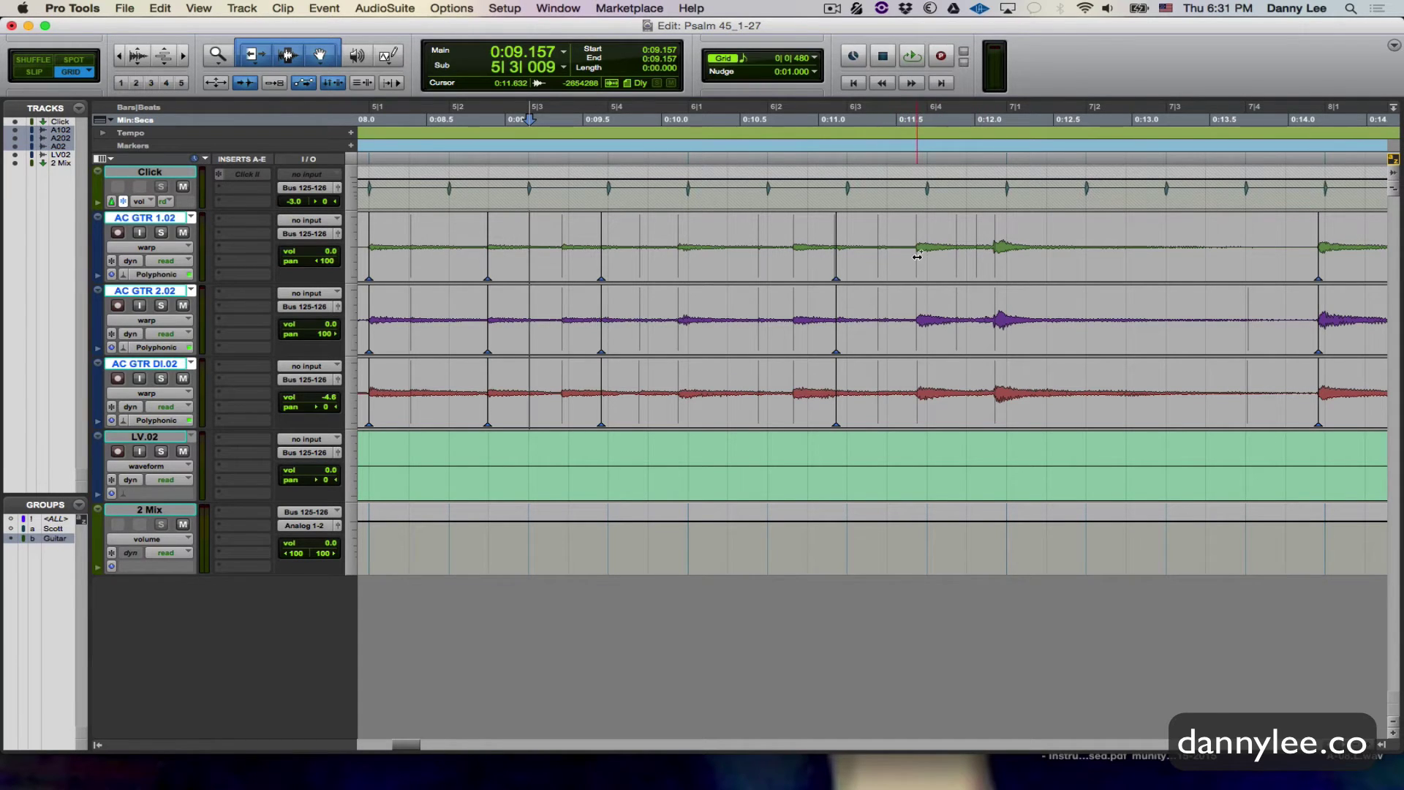
drag(917, 256, 919, 256)
click(807, 241)
key(space)
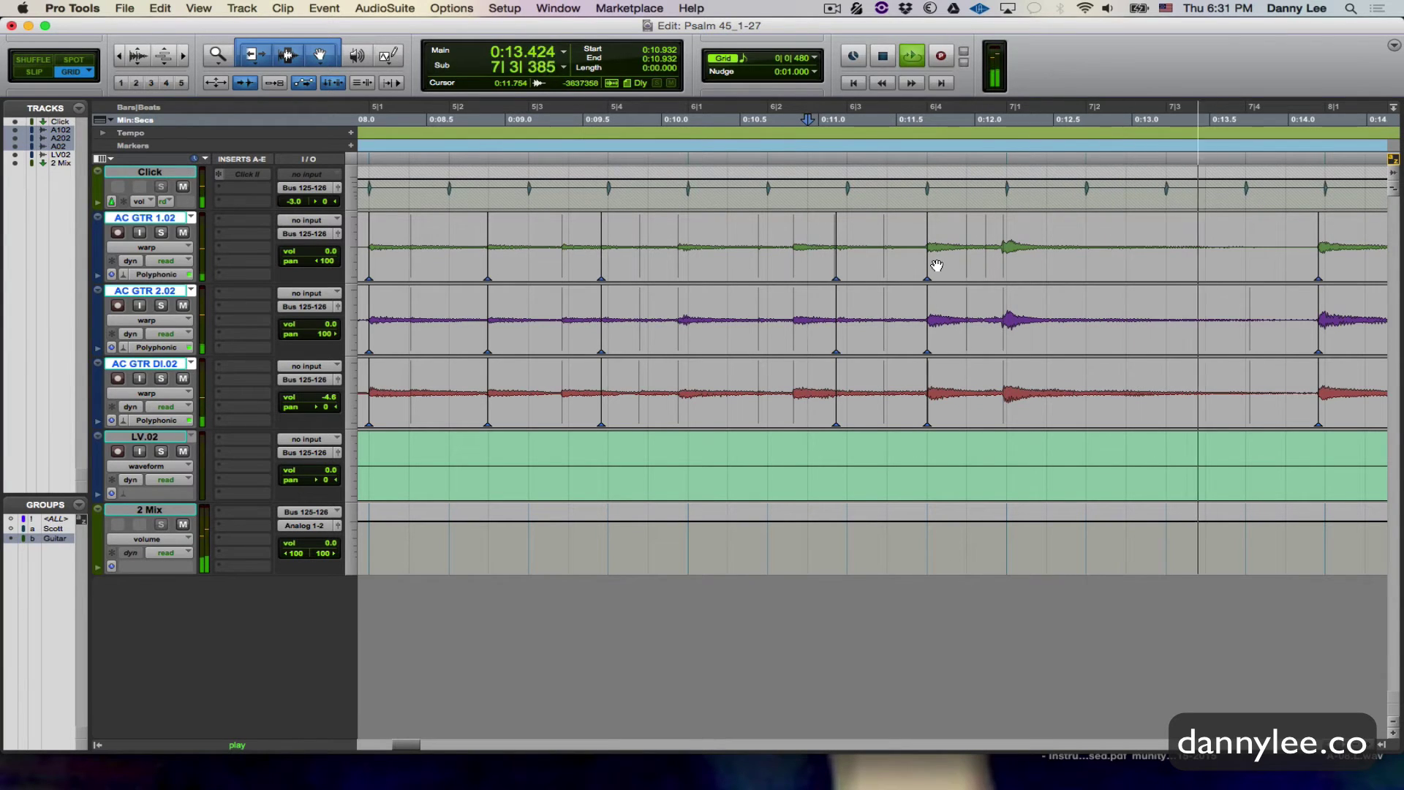
click(902, 236)
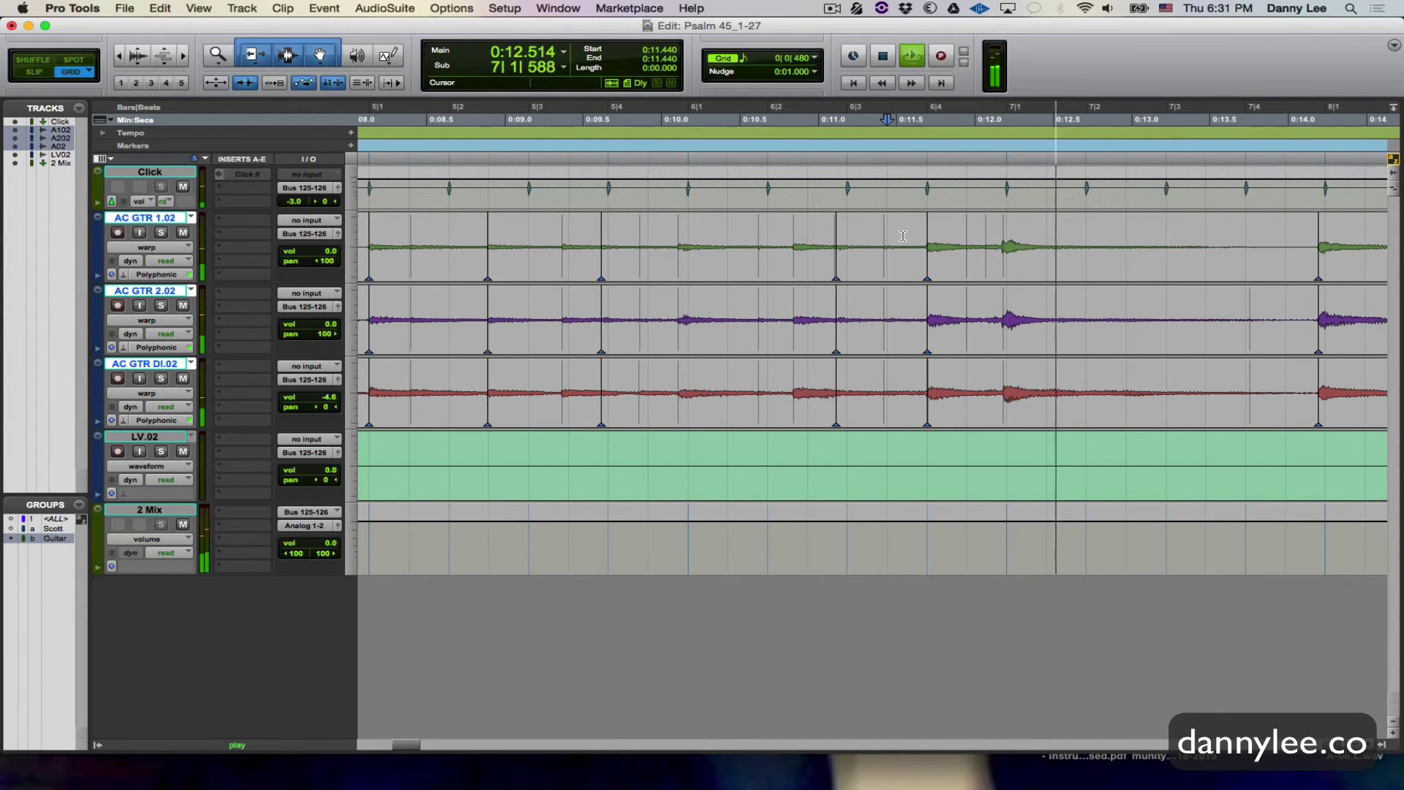
key(space)
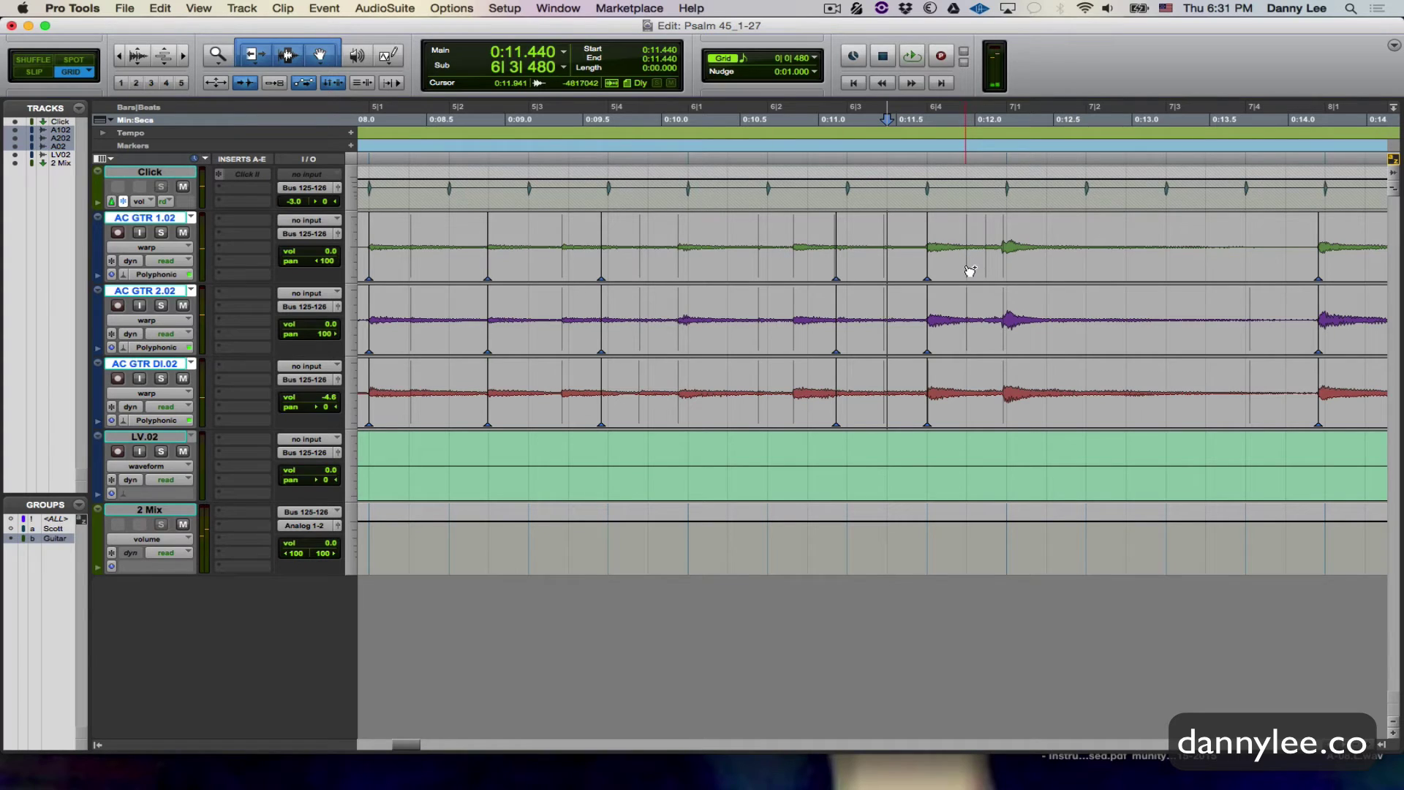
Step: Add warp markers between 6|4 and 7|1, audition, and select 0:11.419–0:11.694
click(967, 271)
click(1006, 262)
key(space)
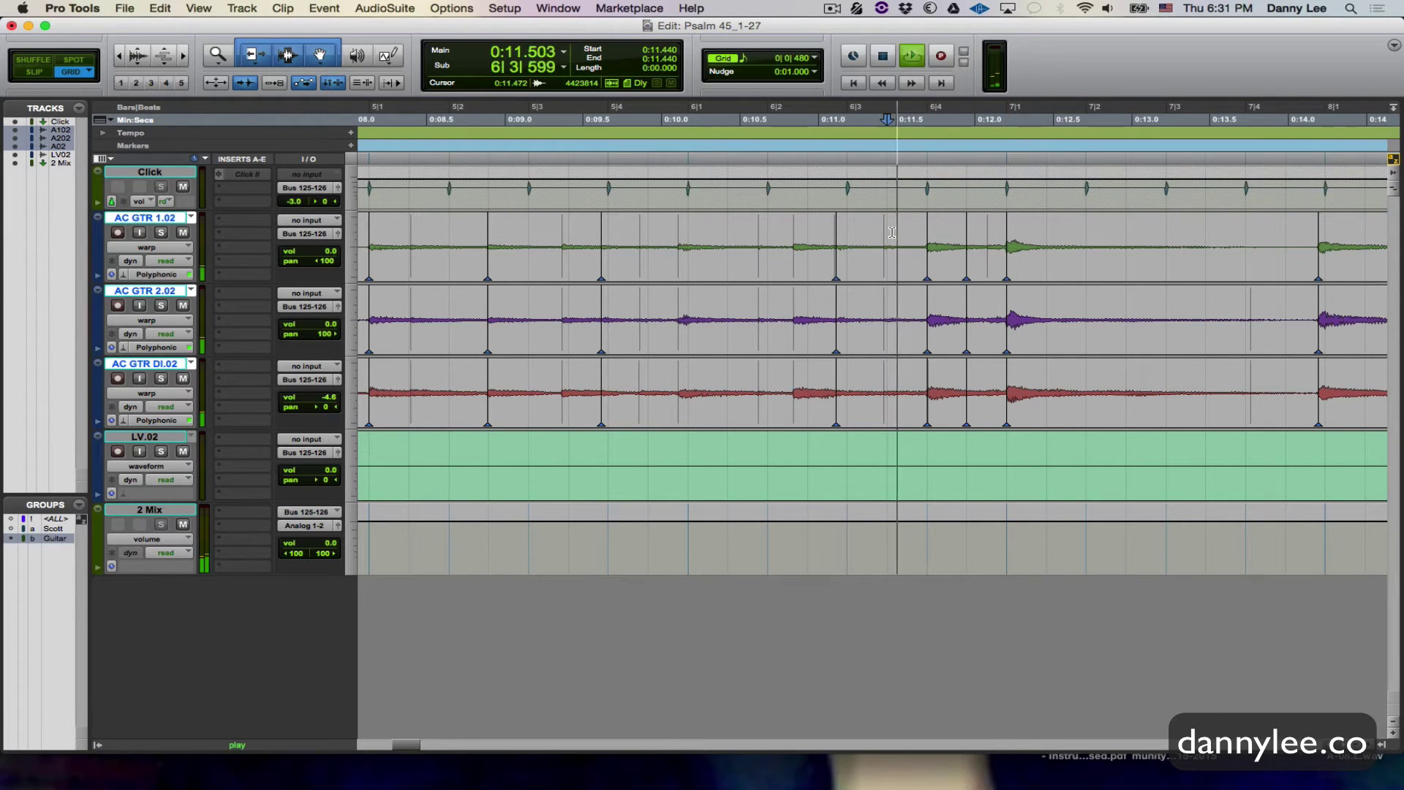
click(849, 223)
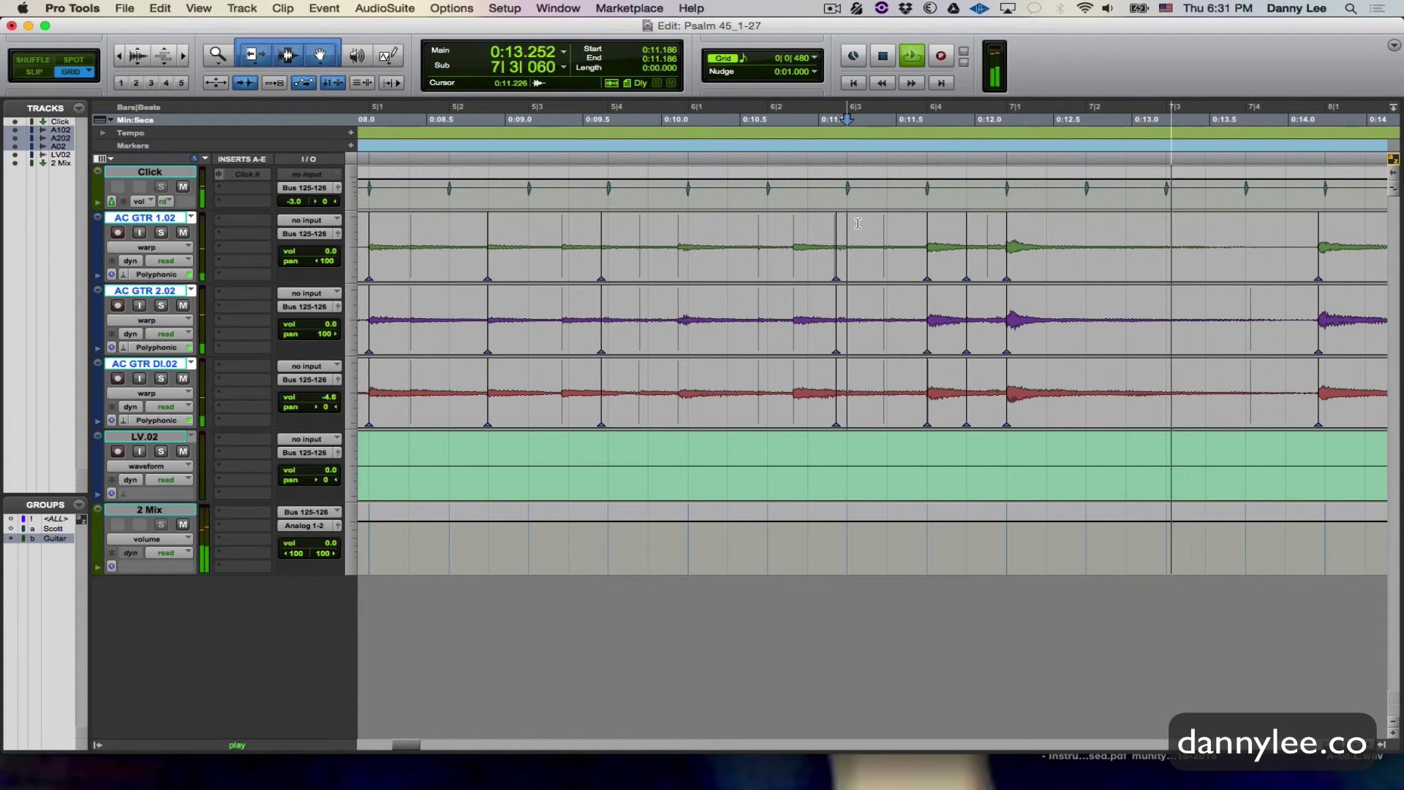
click(888, 227)
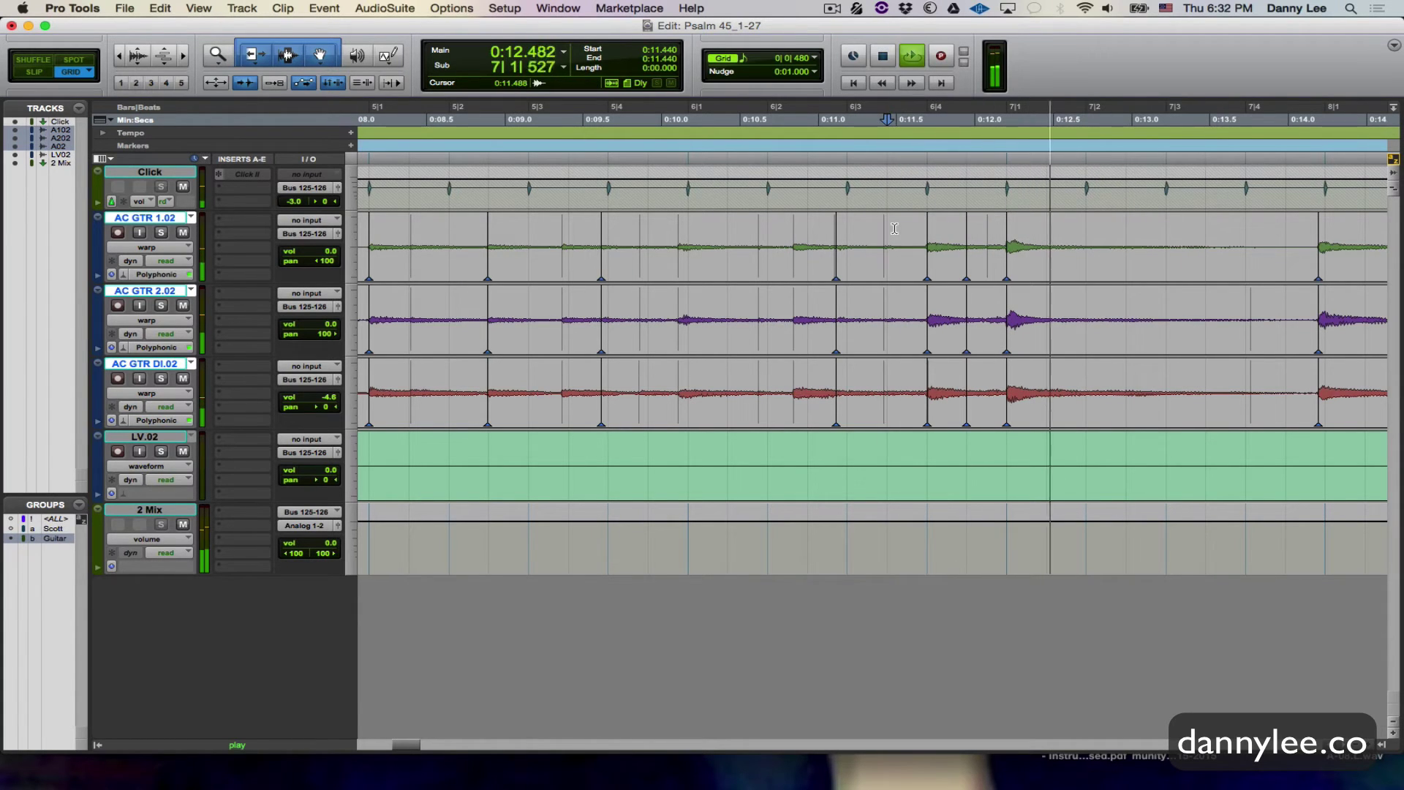
key(space)
drag(883, 228, 1044, 241)
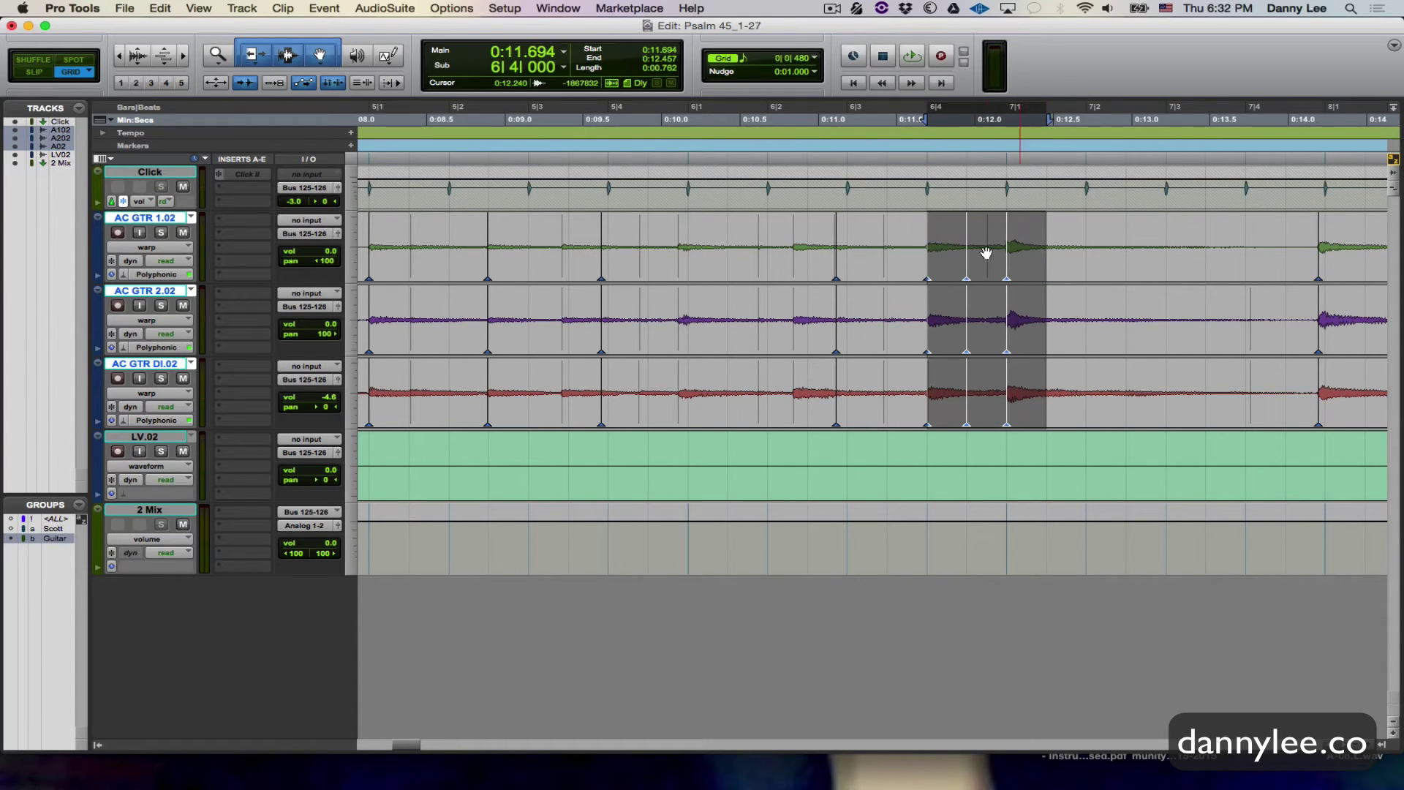
Step: Add warp markers at the 6|1 grid line, auditioning from bar 5 beat 3 and 0:09.406
click(542, 231)
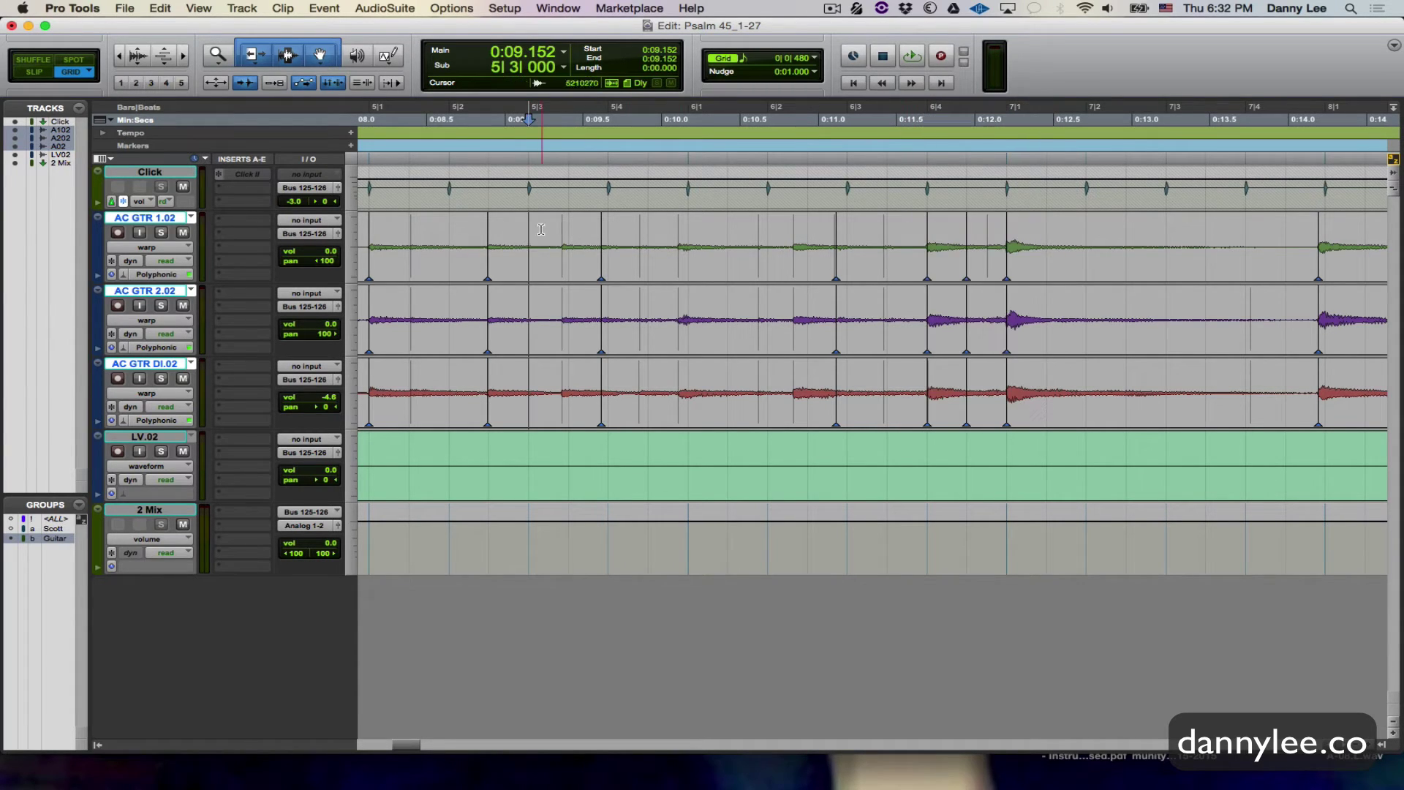
key(space)
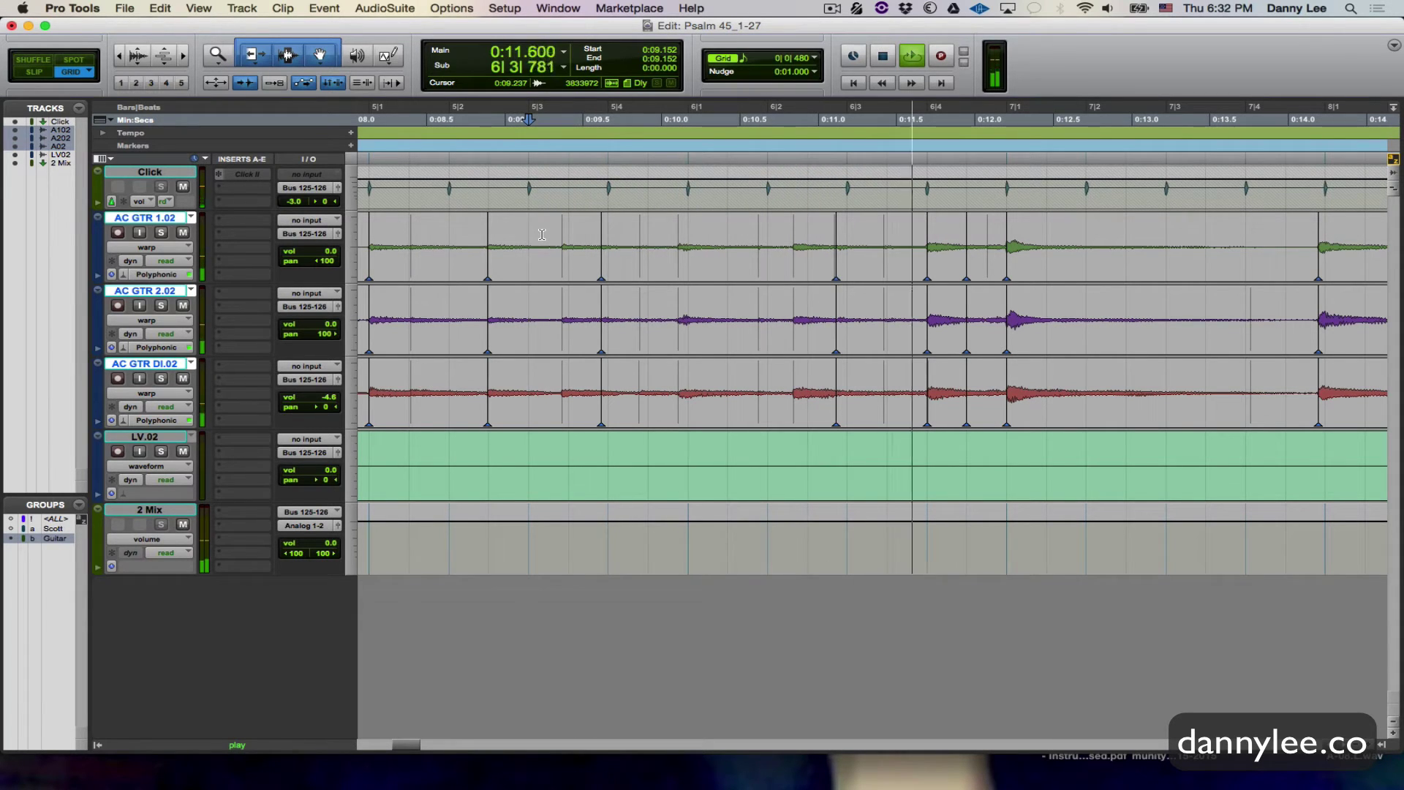
key(space)
key(space)
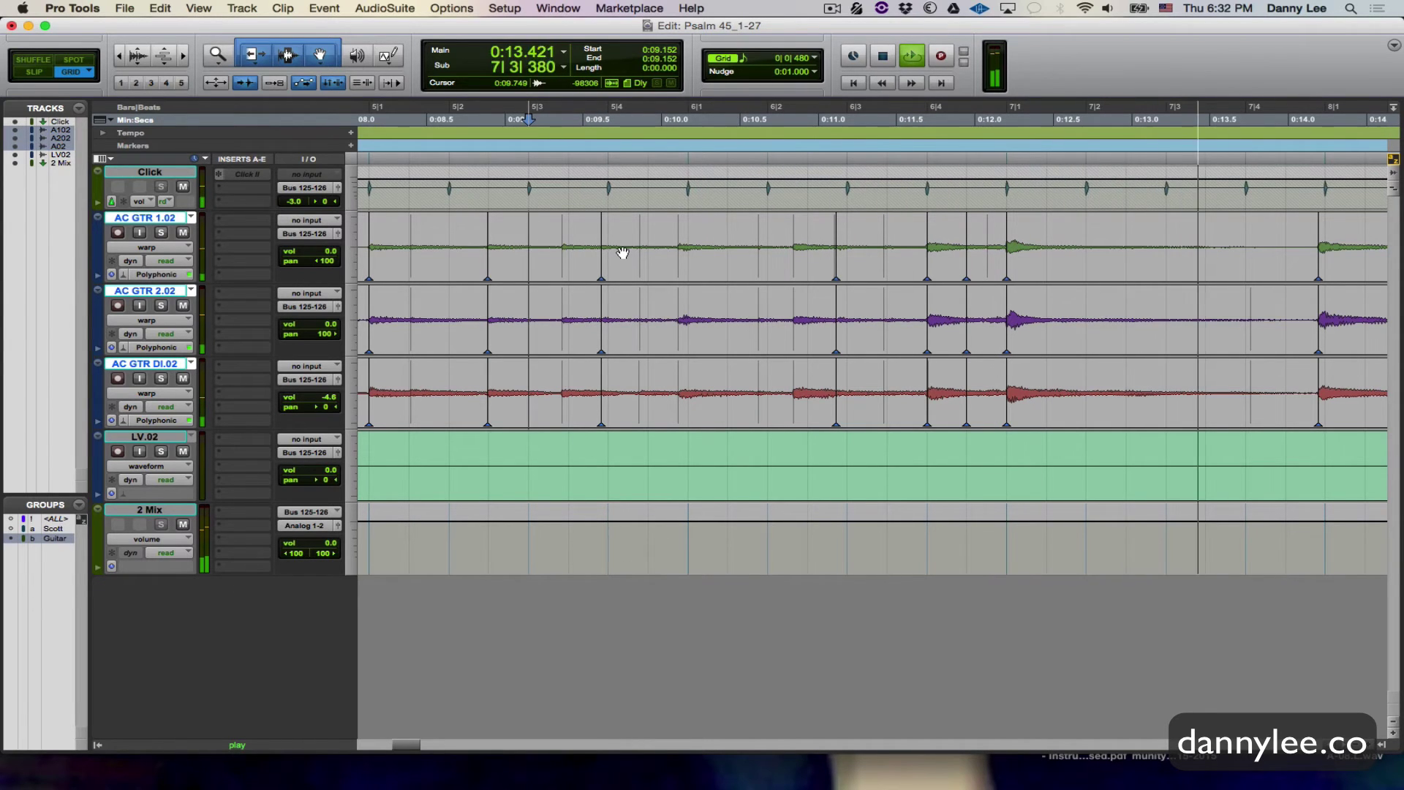
key(space)
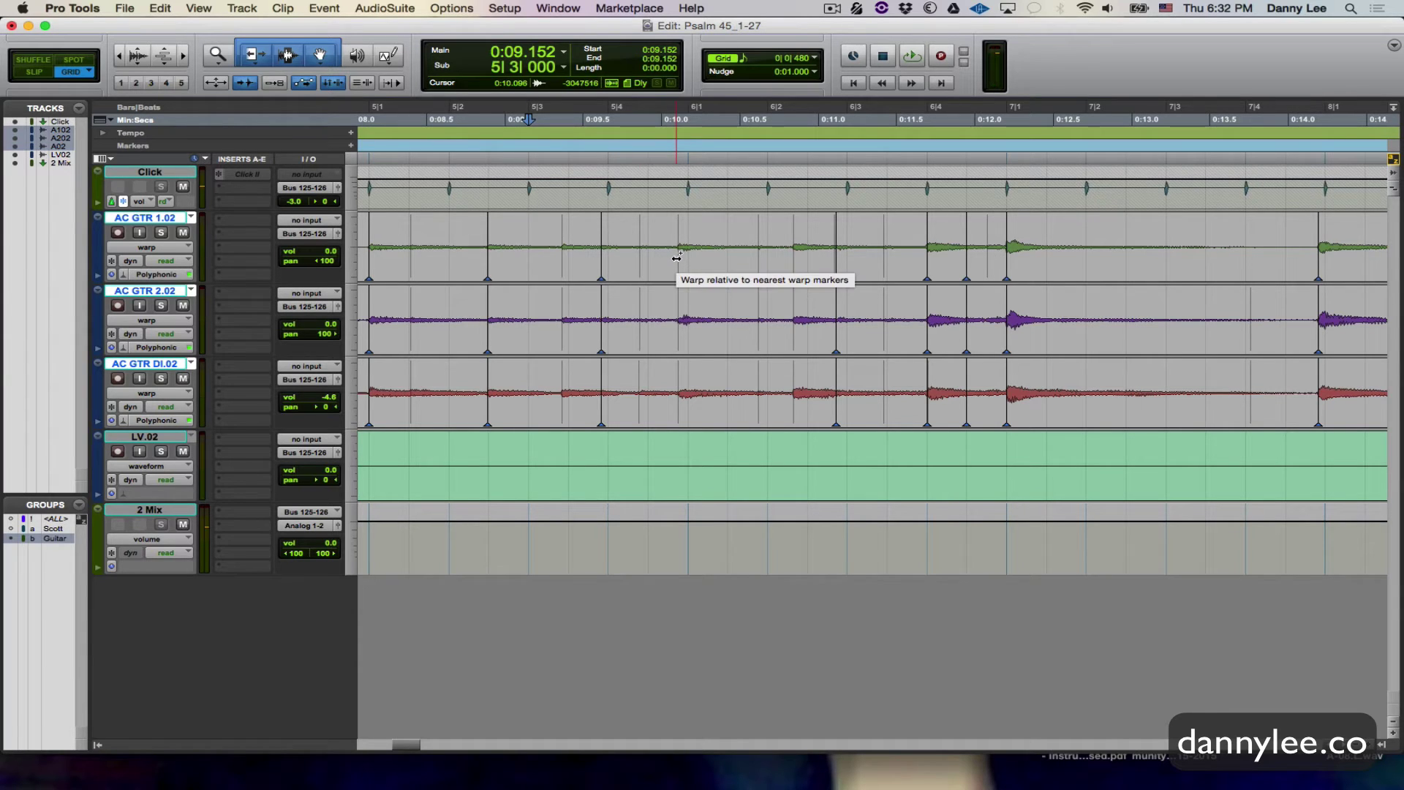
click(678, 258)
click(571, 231)
key(space)
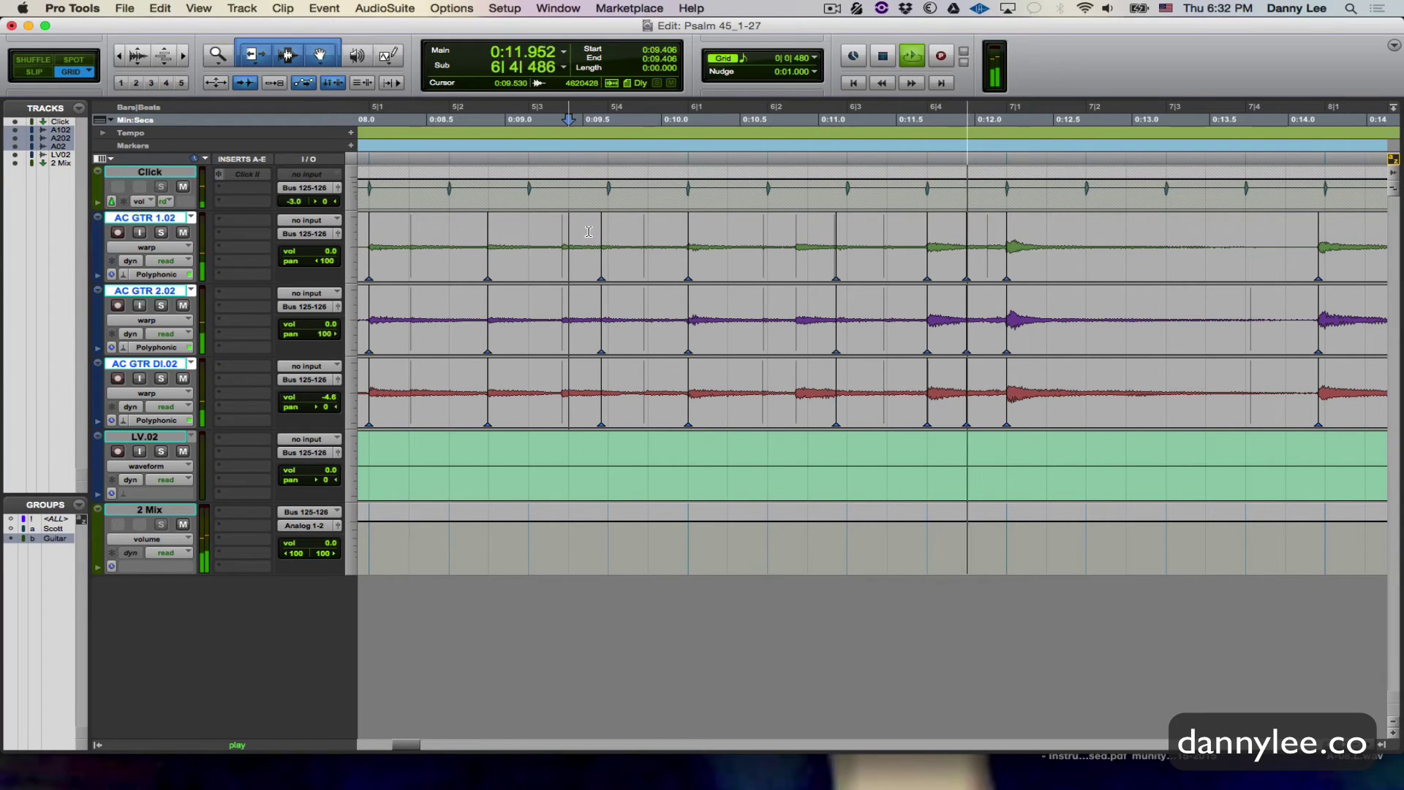
key(space)
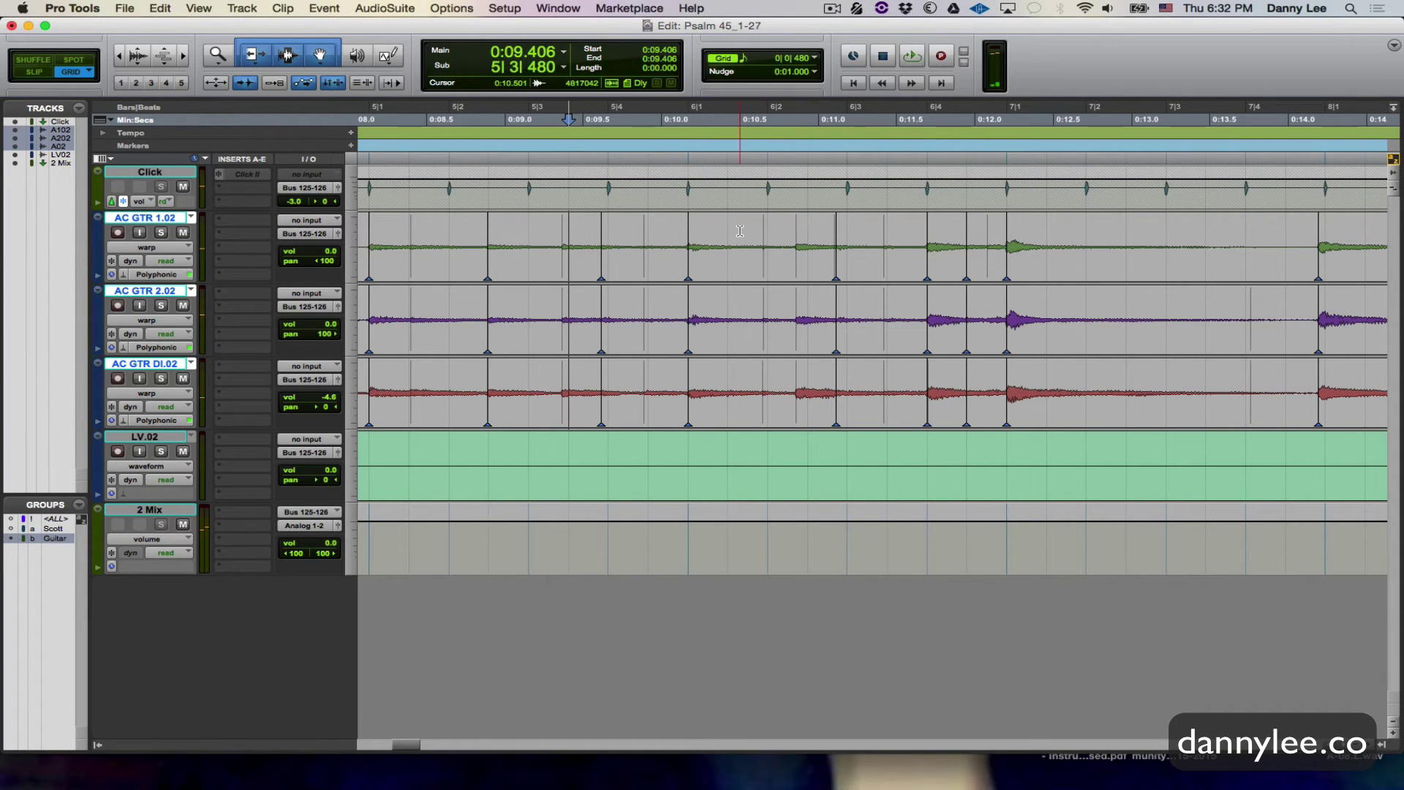
Step: Slide the bar 6 warp marker right onto the beat and audition from 0:10.423
drag(730, 241, 863, 232)
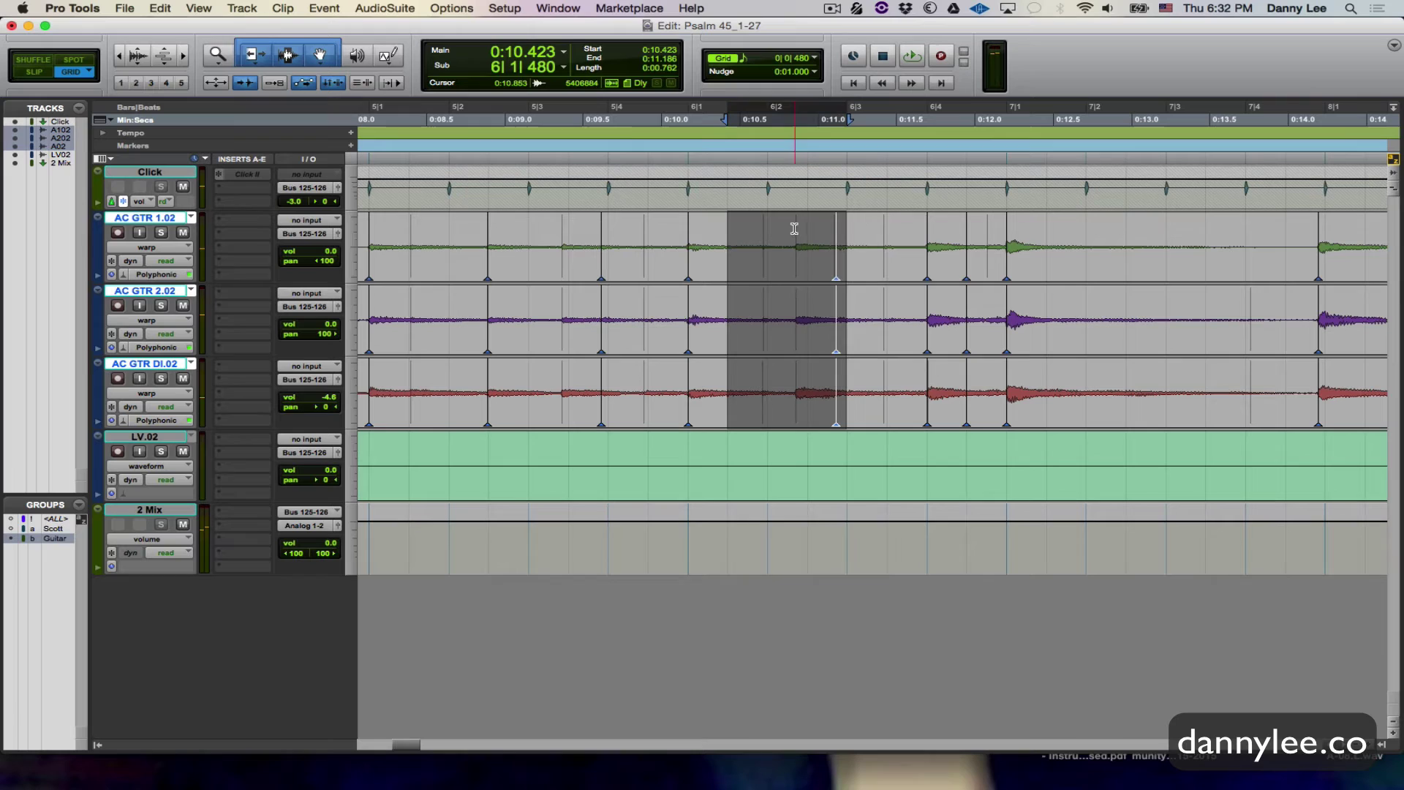
click(748, 221)
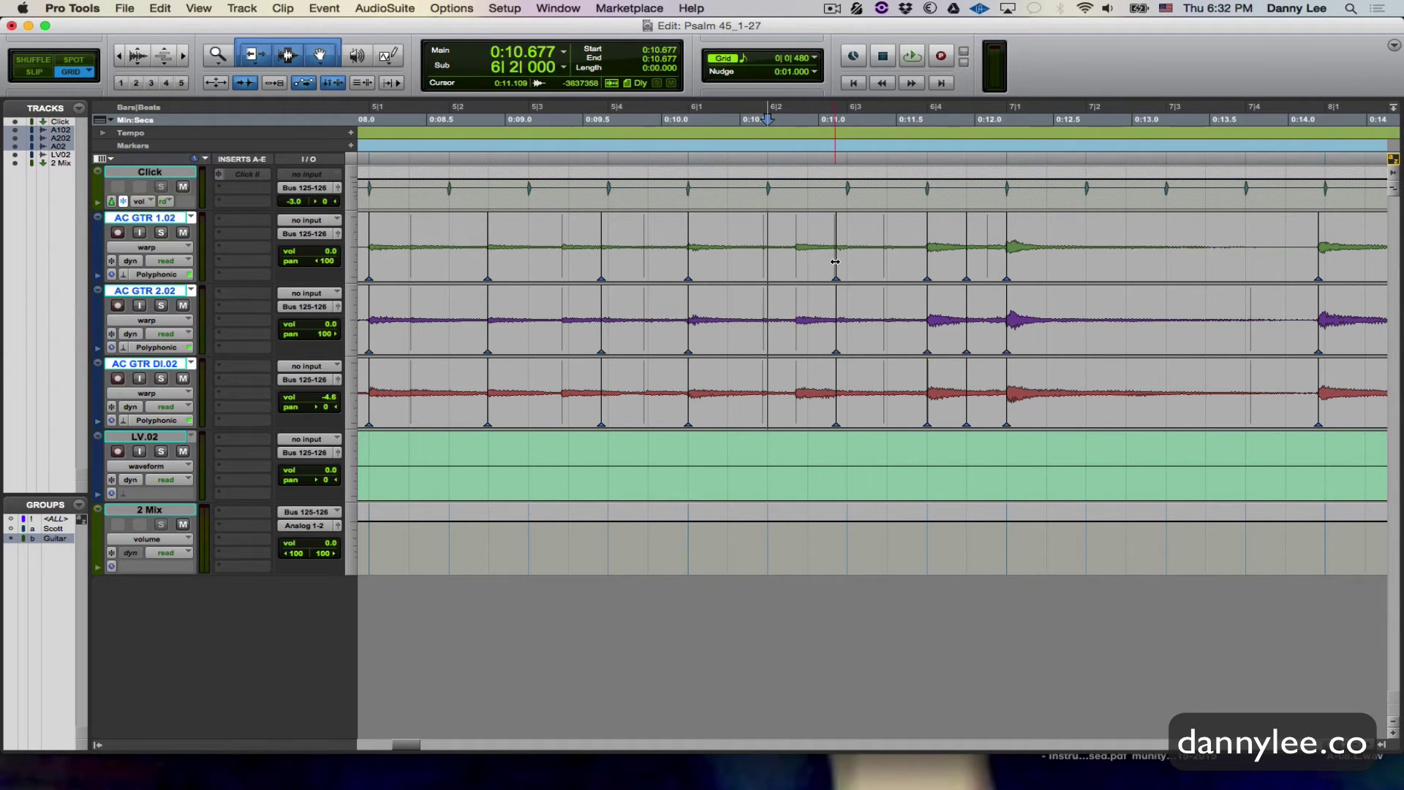
drag(835, 261, 846, 261)
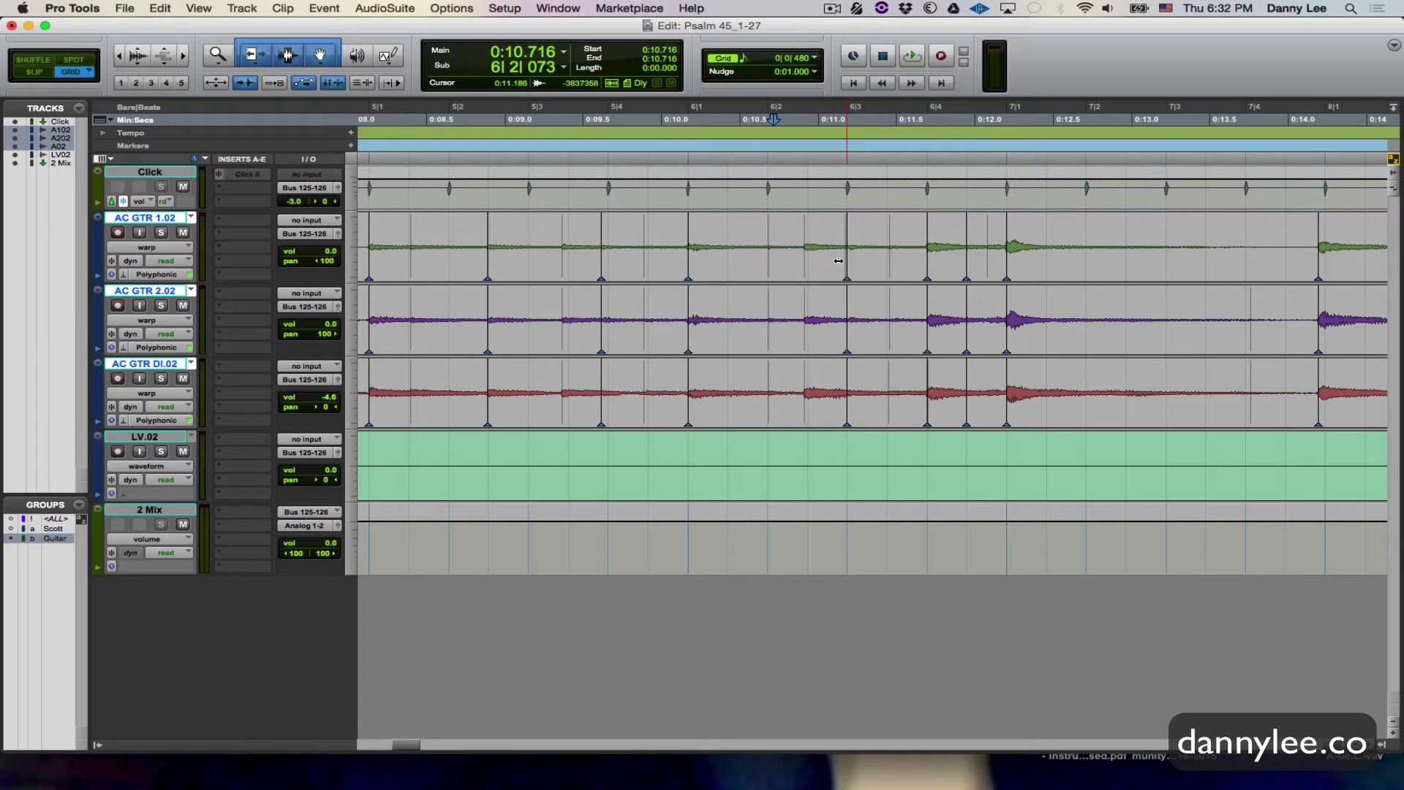
click(740, 233)
key(space)
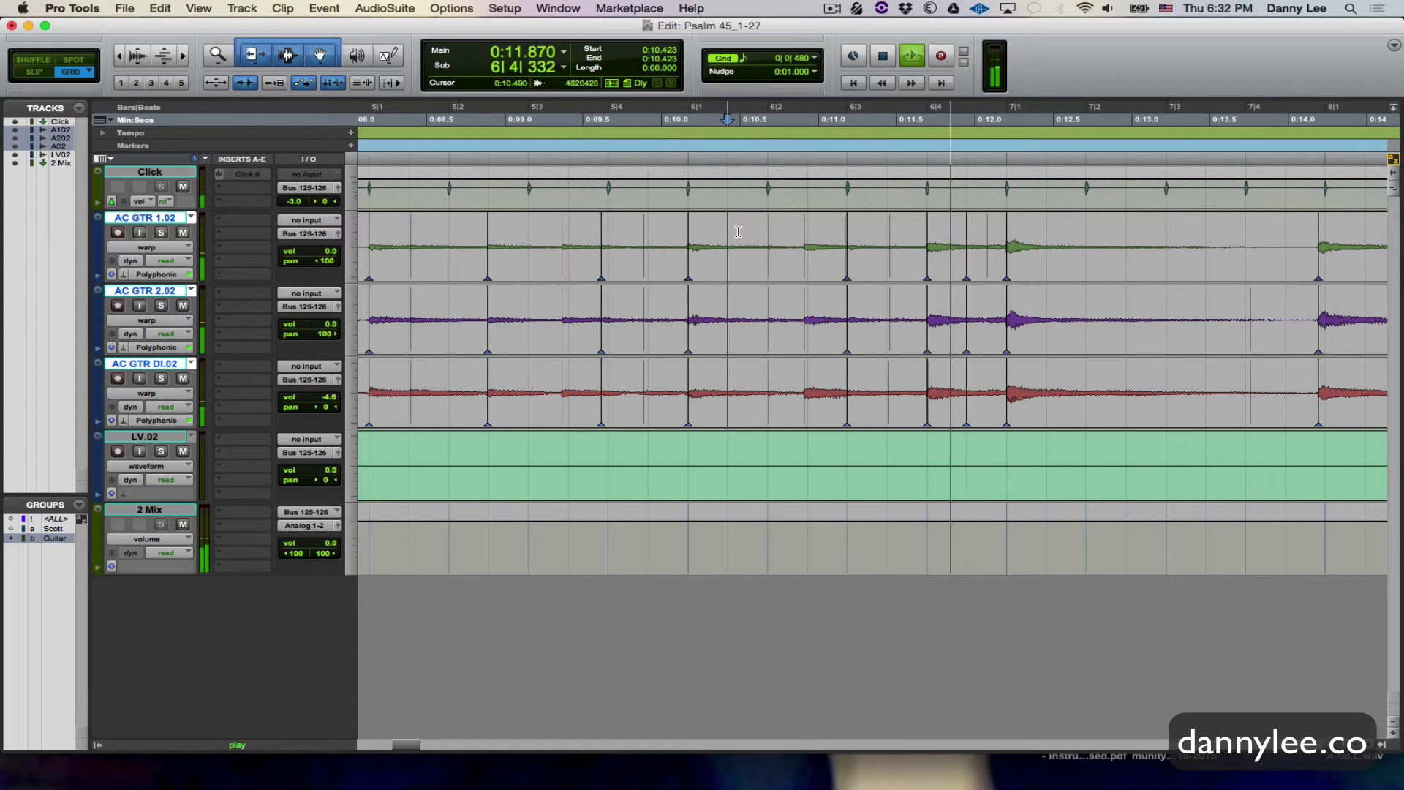
key(space)
key(space)
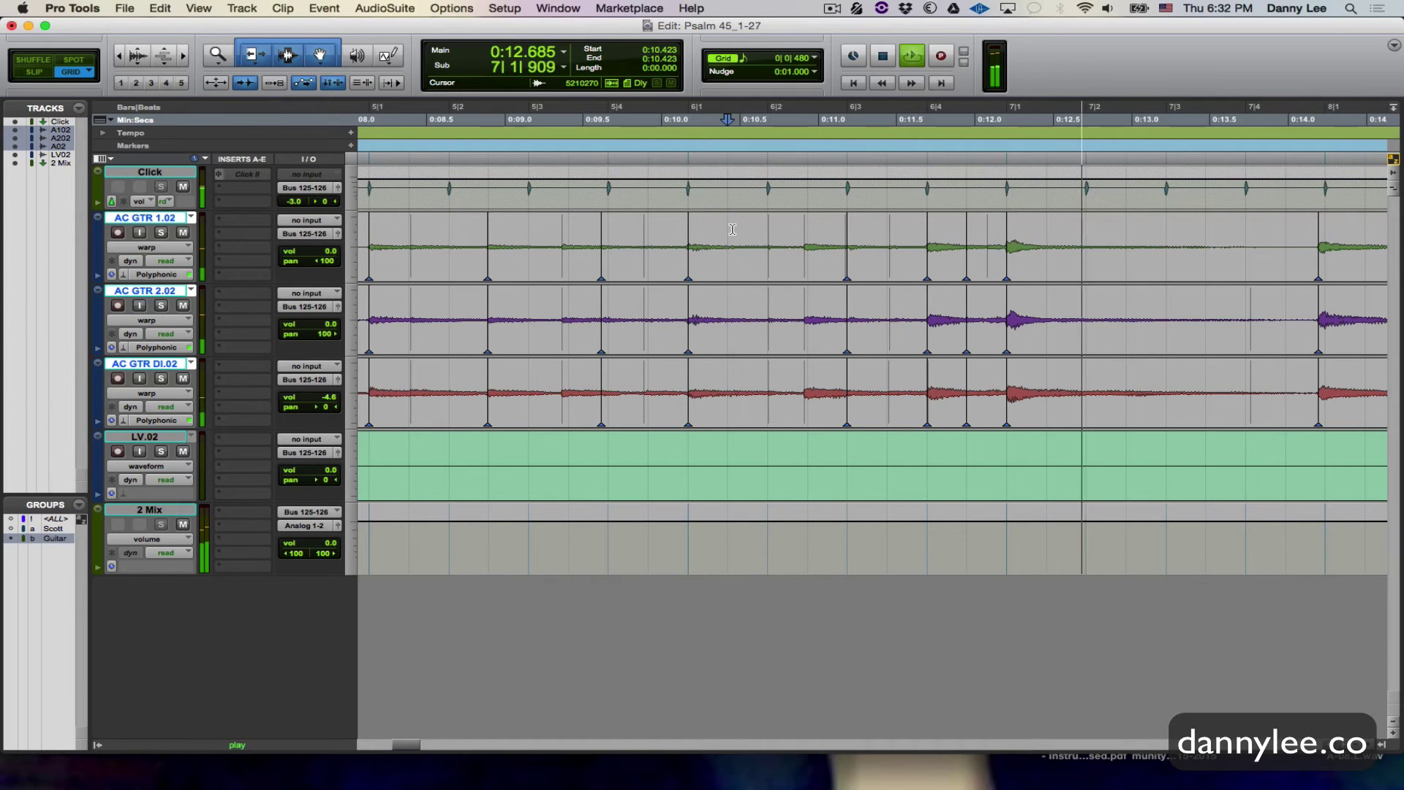
key(space)
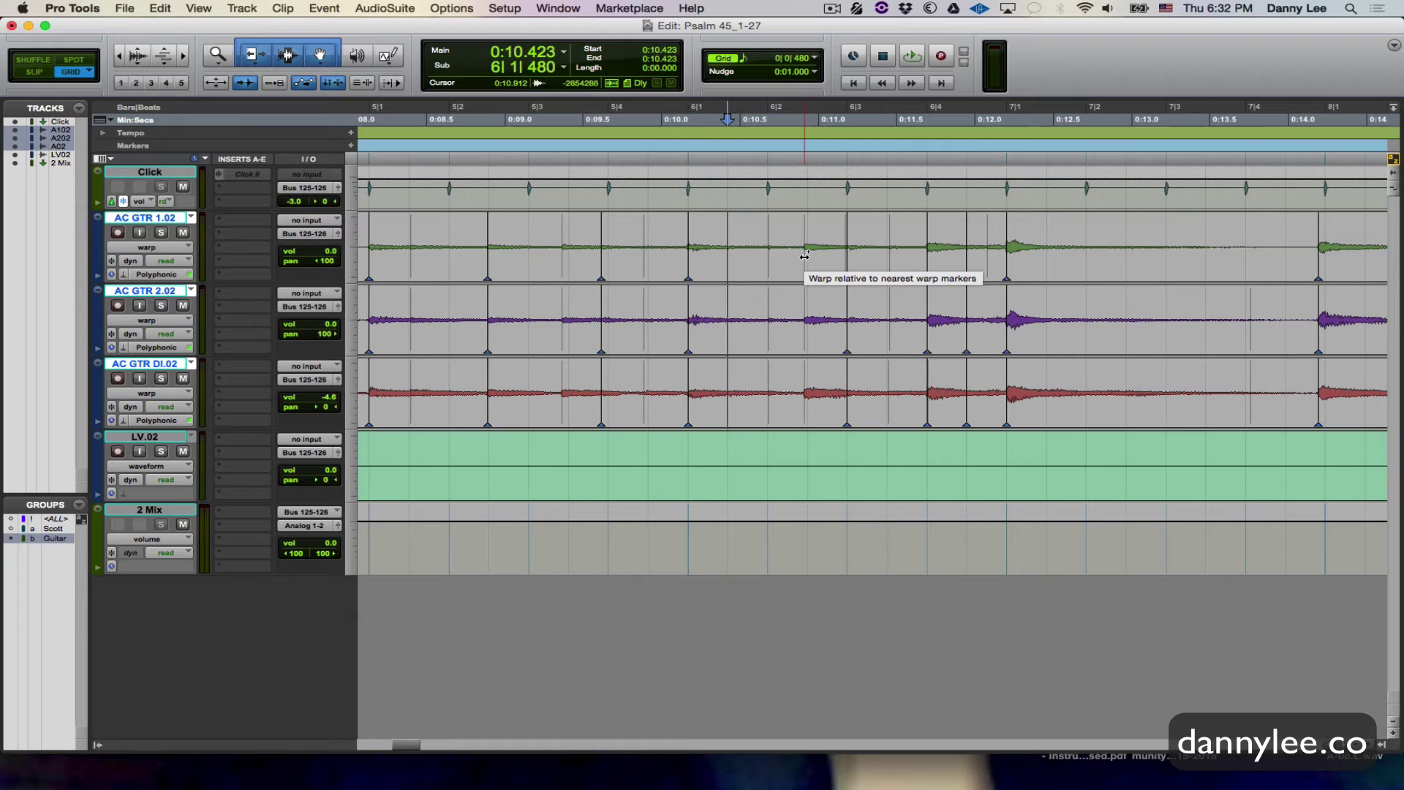
Step: Add another warp marker inside bar 6 and play from 0:09.915
click(804, 256)
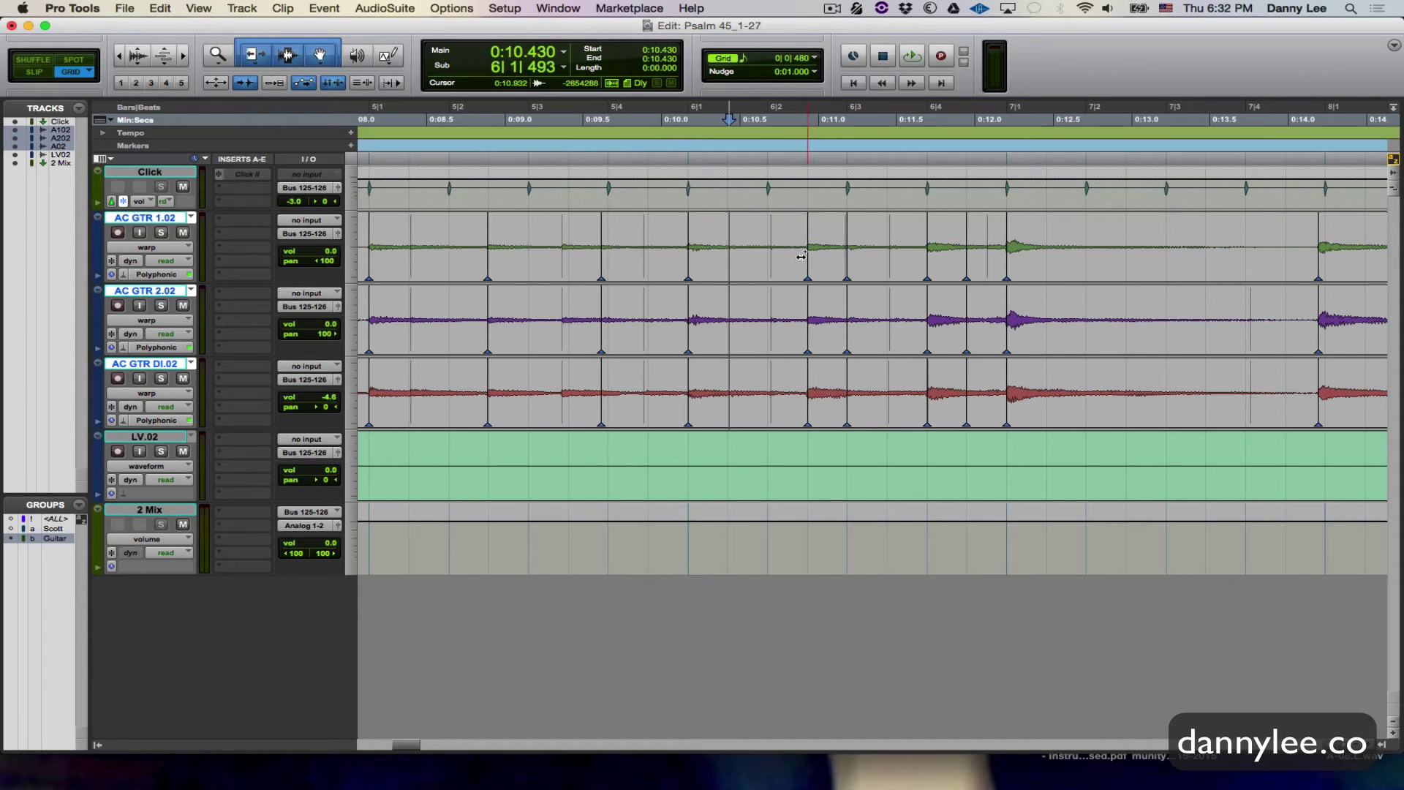
click(667, 229)
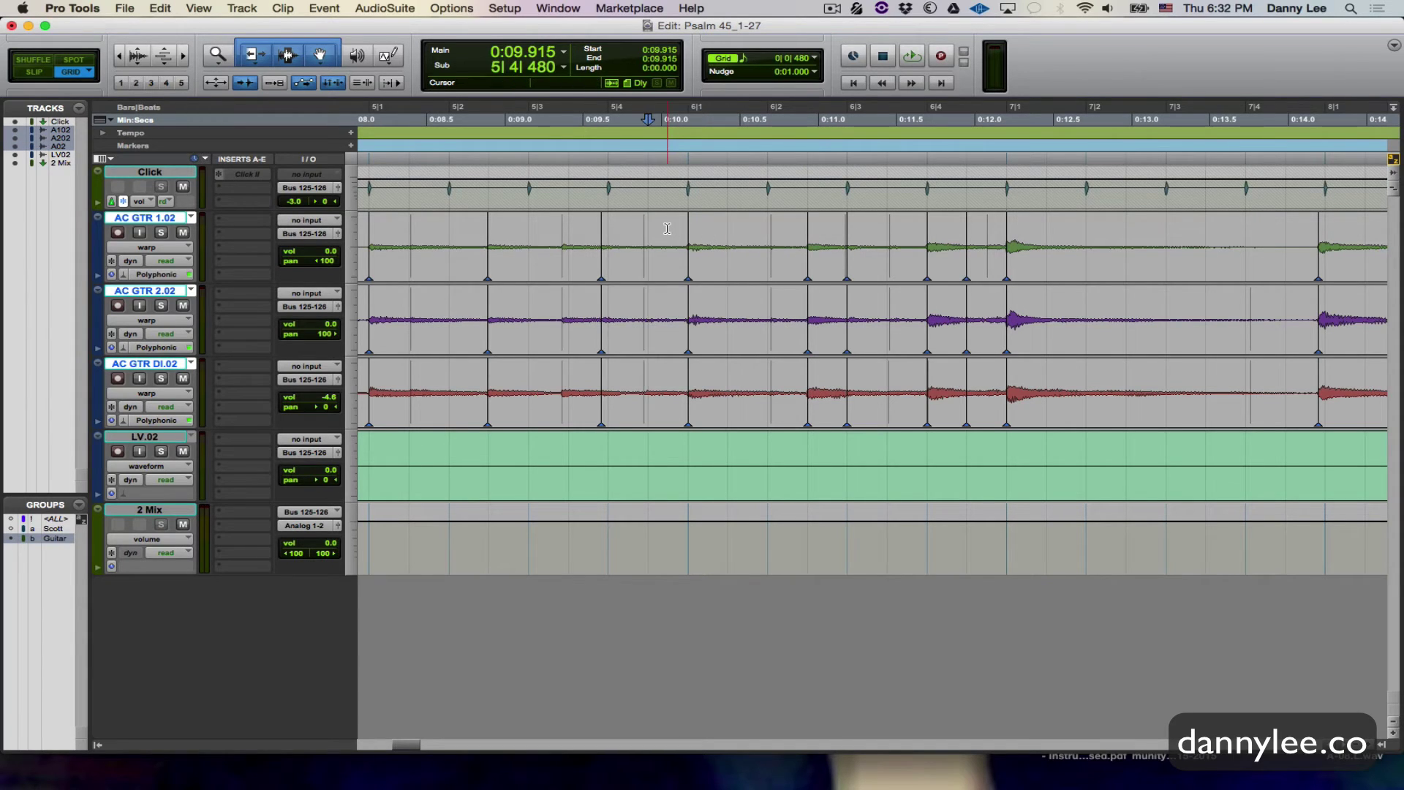
key(space)
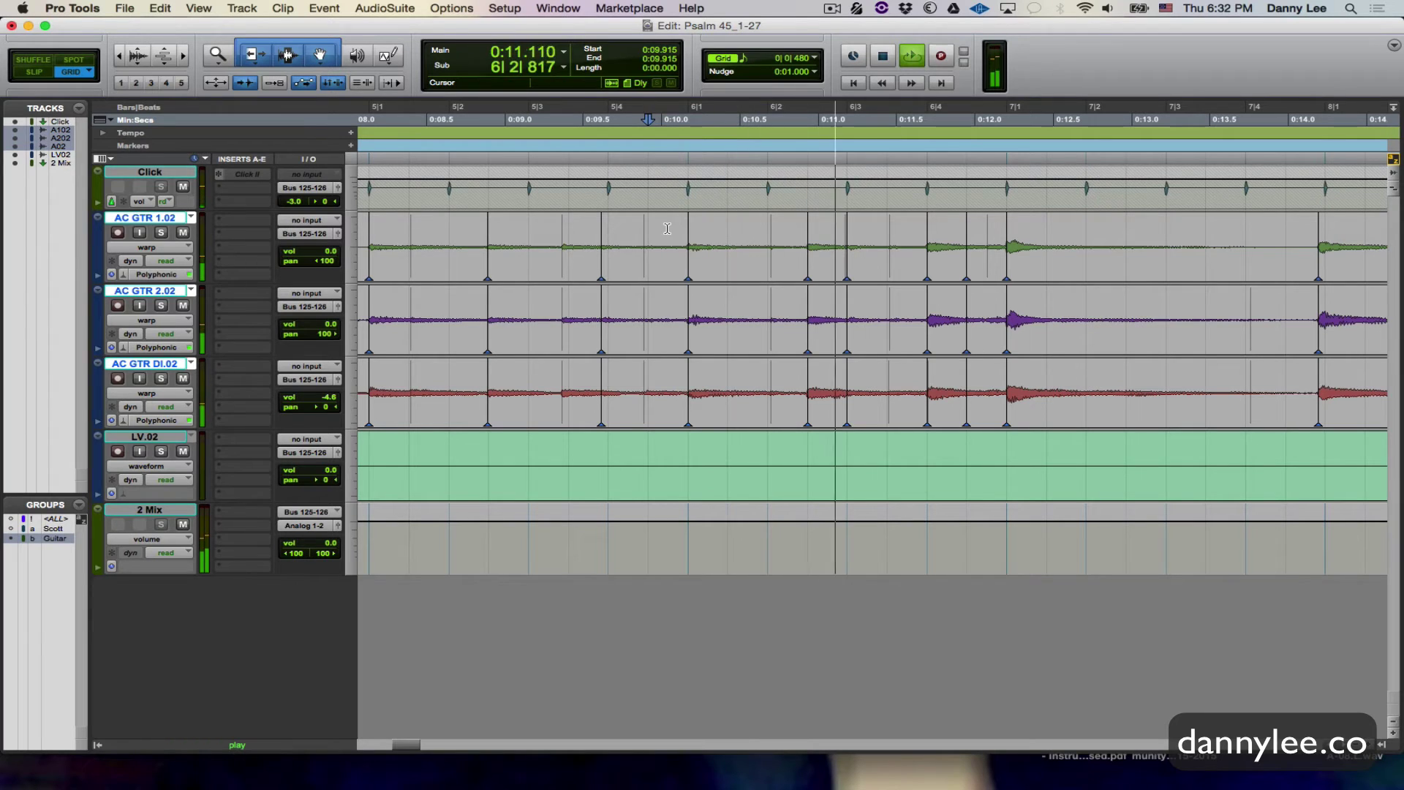
Step: Nudge a bar 5 warp marker slightly later, auditioning from bar 5 beat 2 and 0:09.152
key(space)
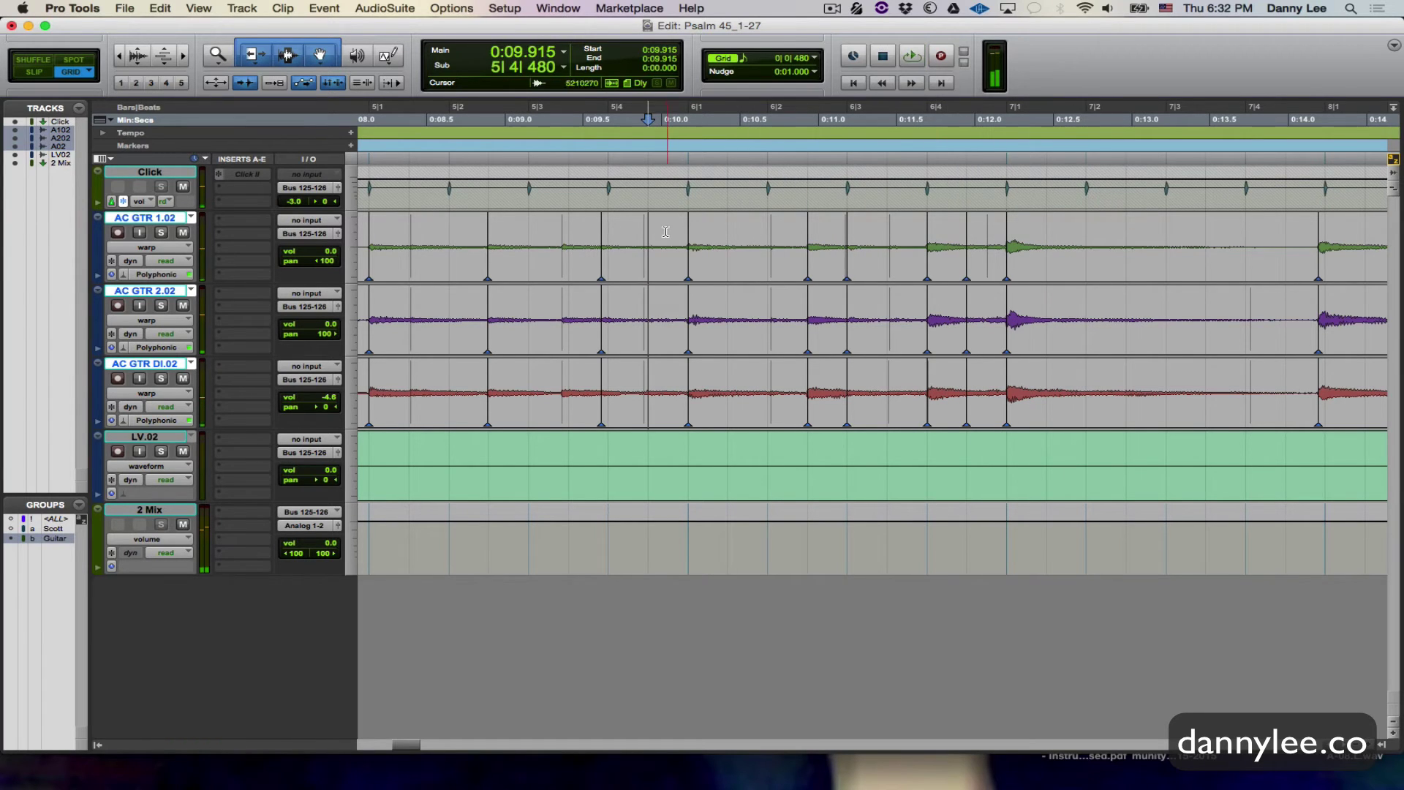
click(530, 241)
key(space)
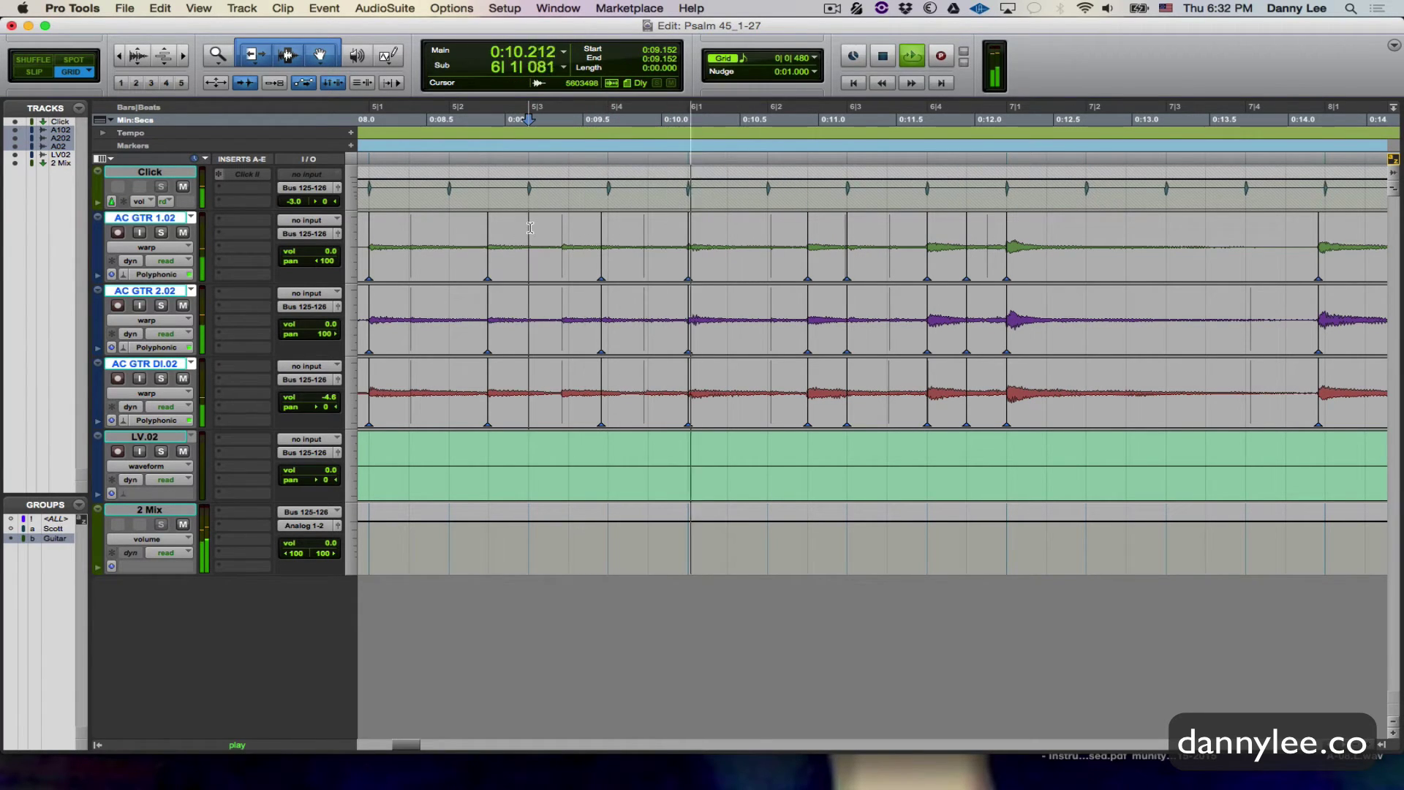
key(space)
drag(563, 257, 565, 263)
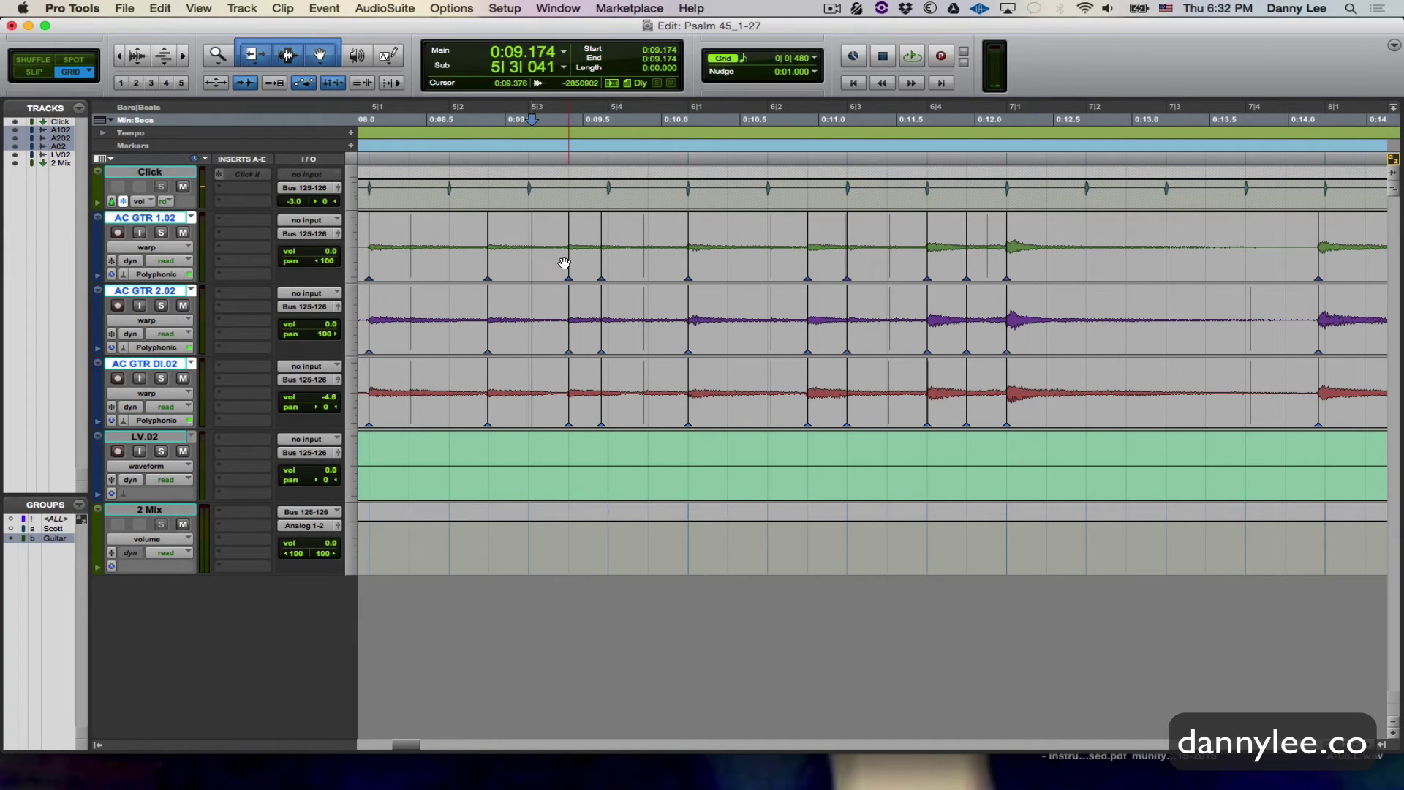
click(461, 221)
key(space)
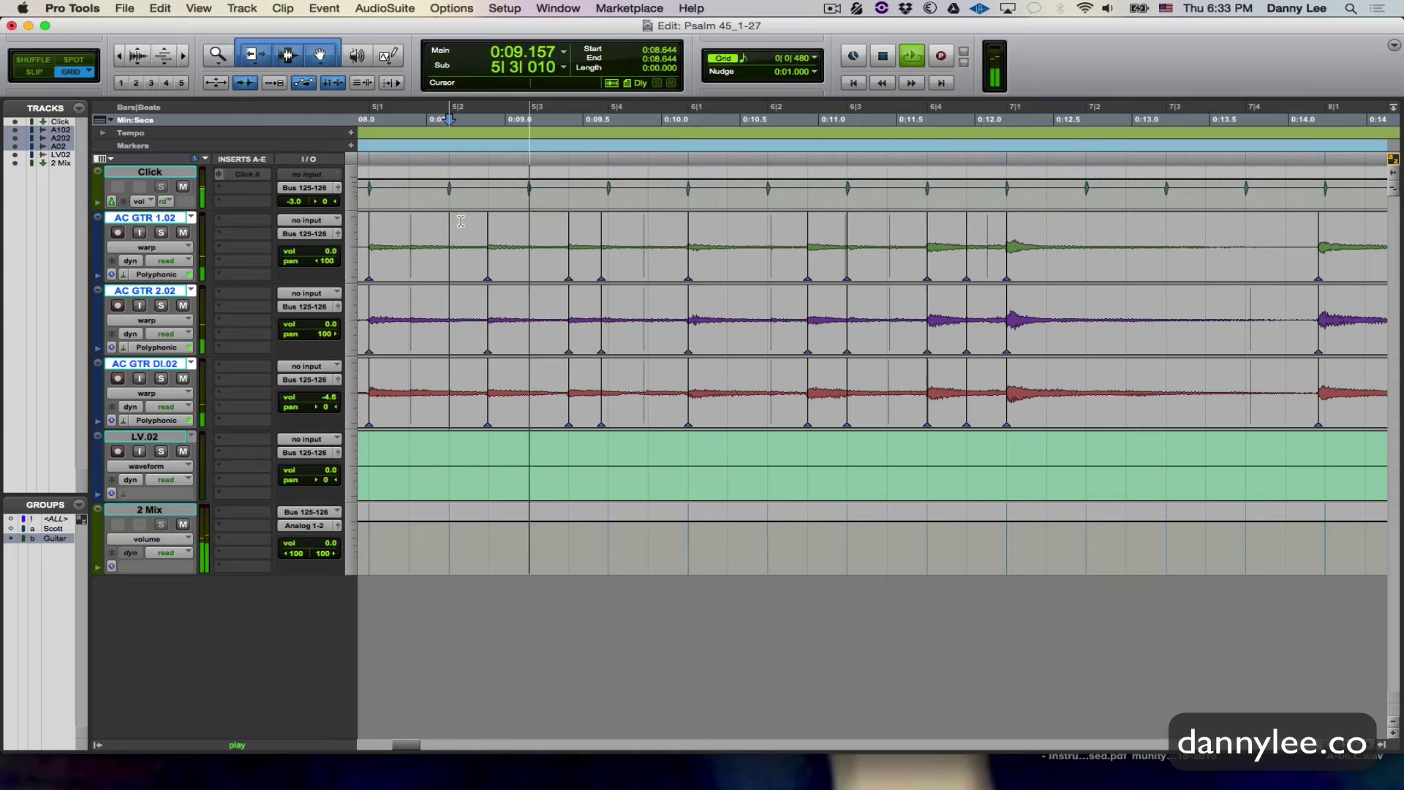
key(space)
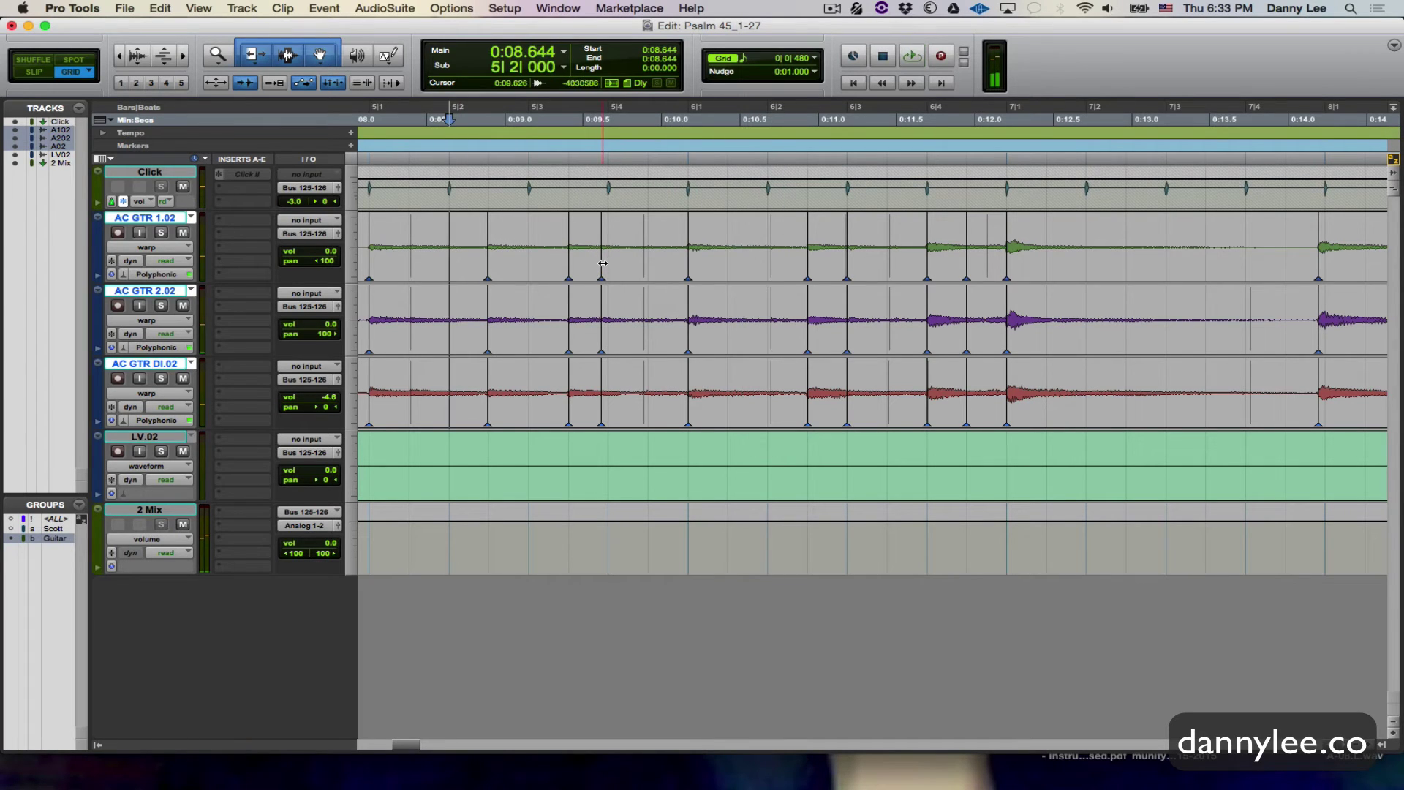
click(532, 228)
key(space)
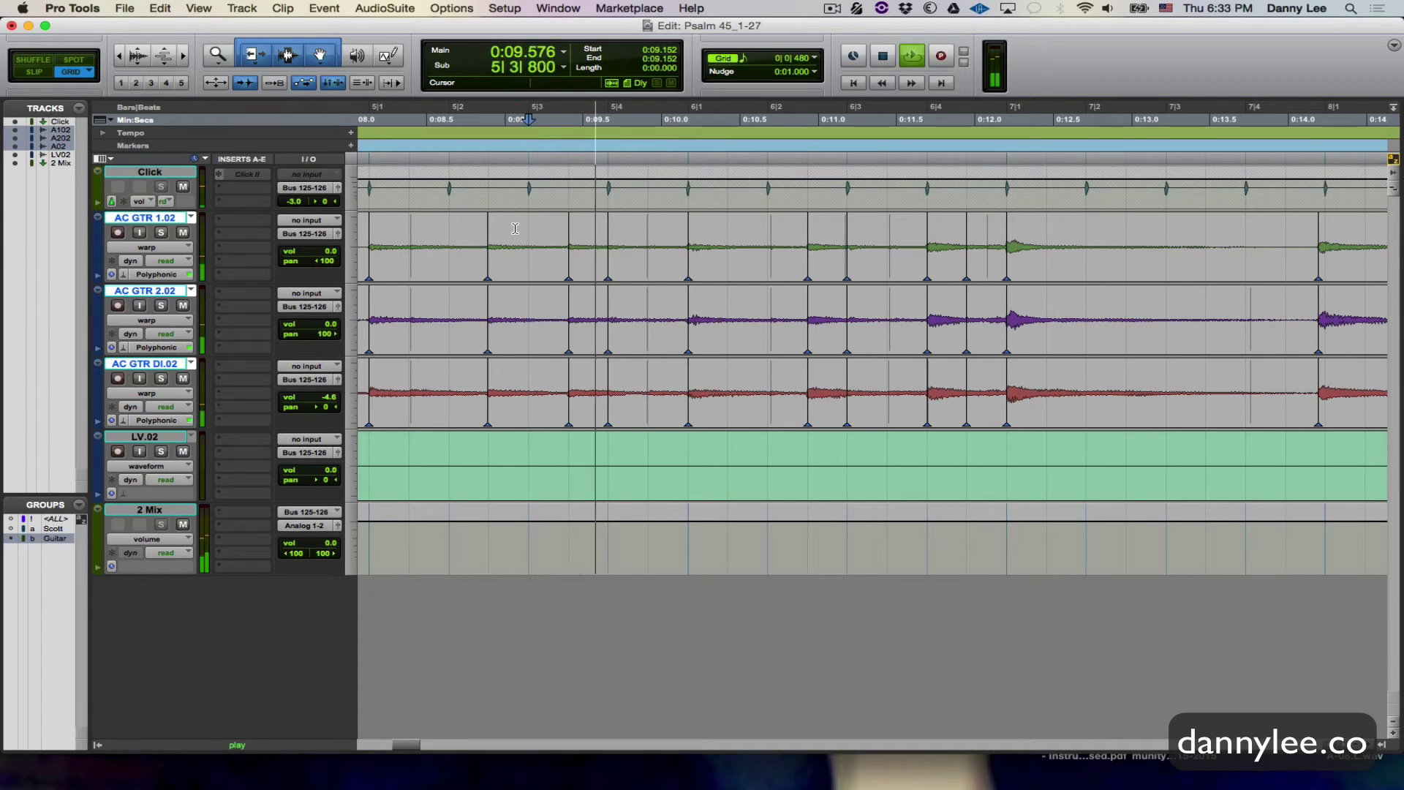
key(space)
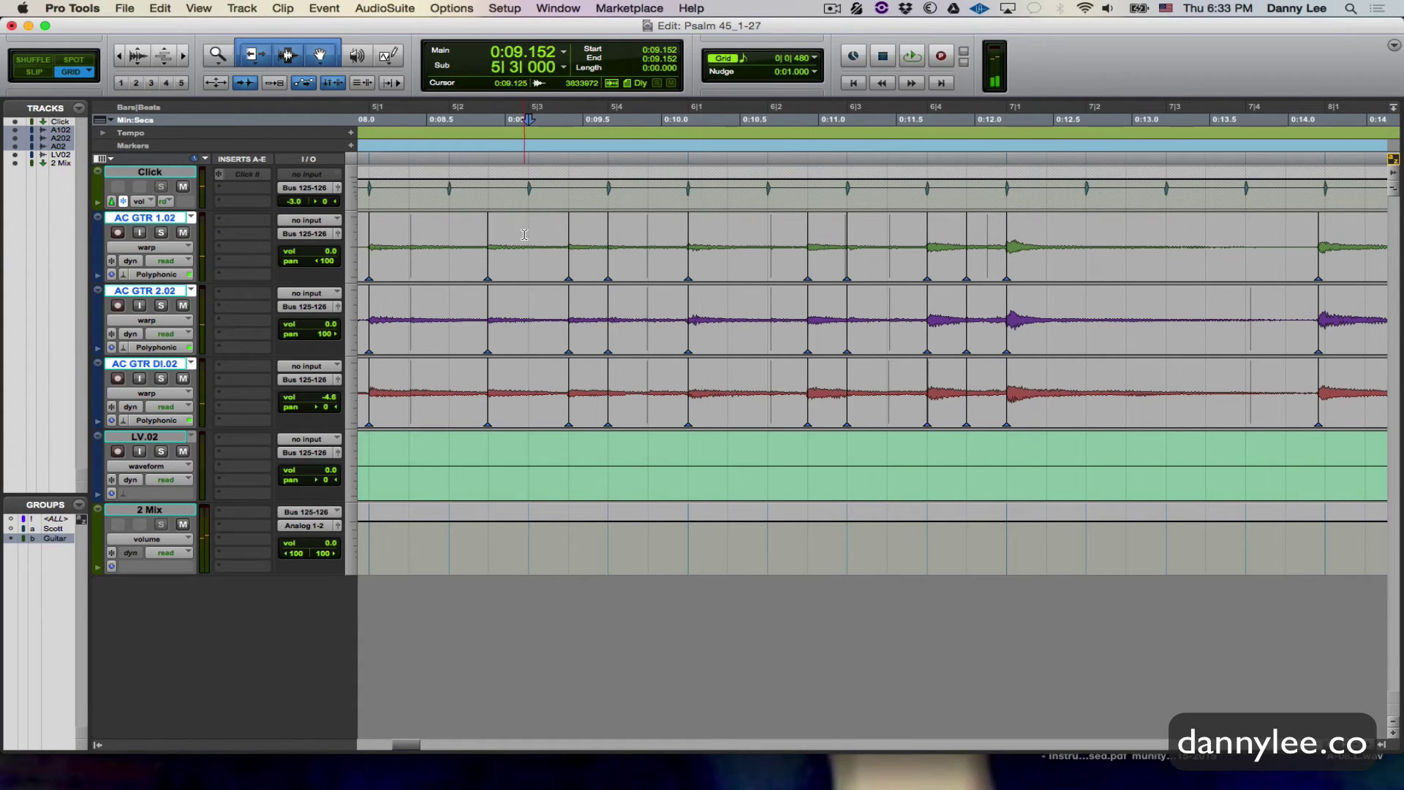
Step: Undo the marker move to compare by ear, then redo the warp edit
key(super+z)
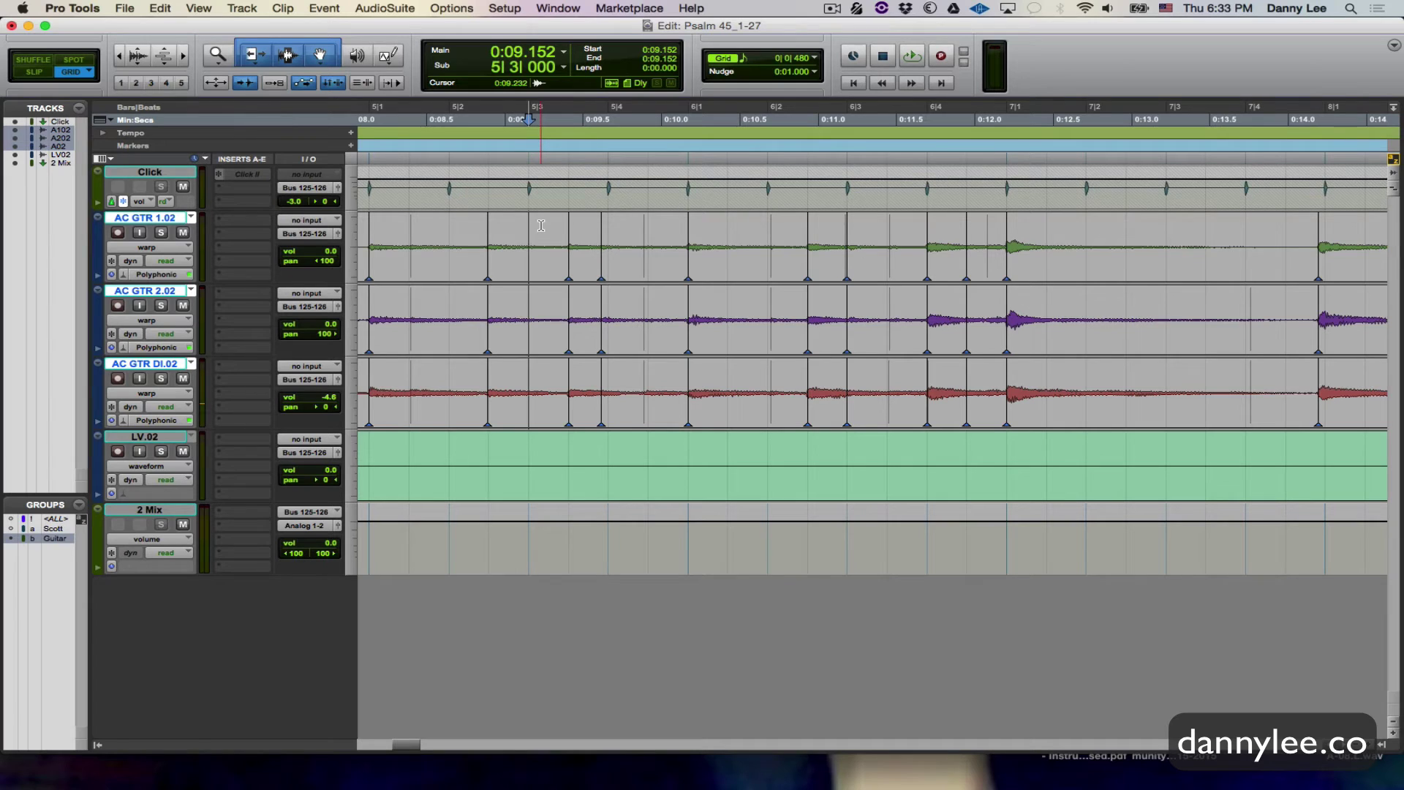
key(space)
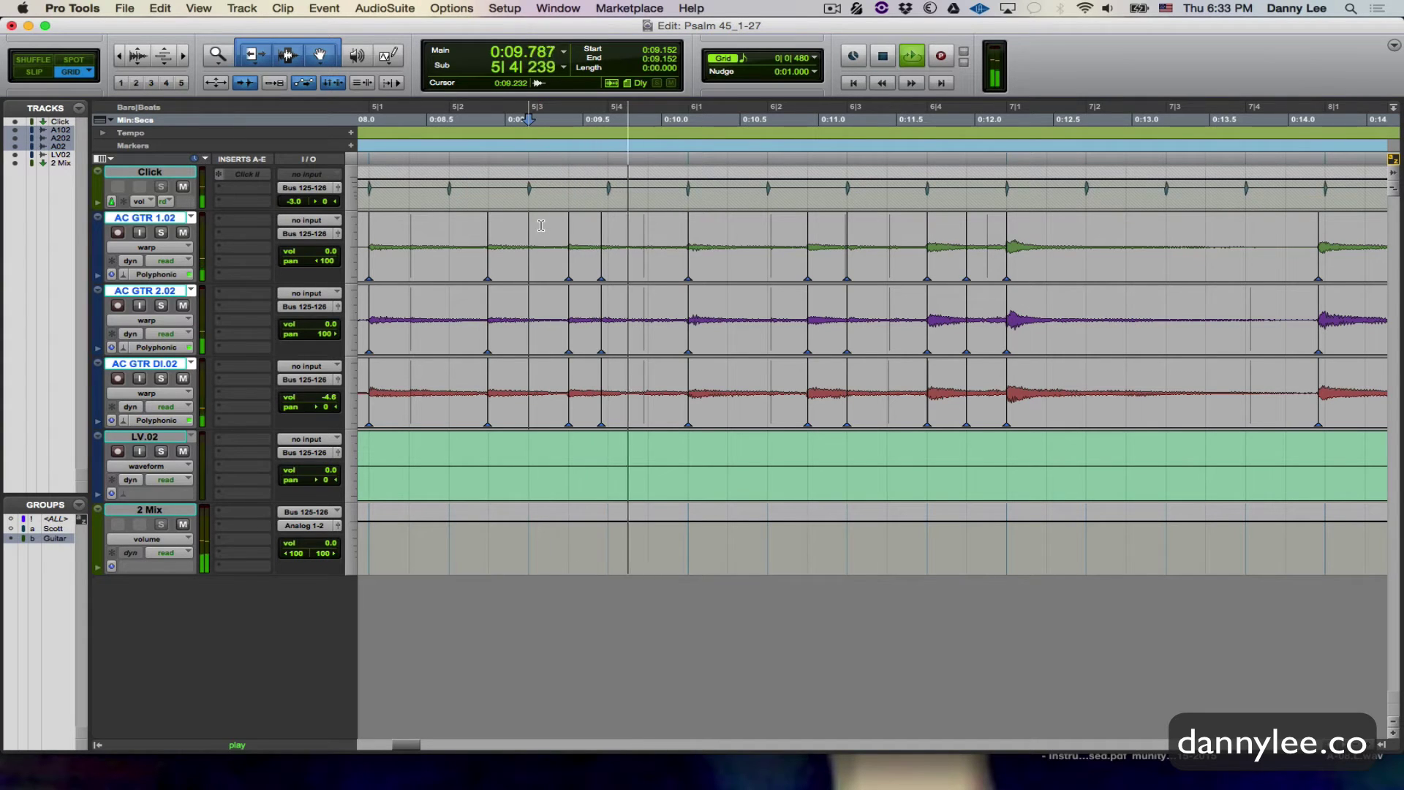
key(space)
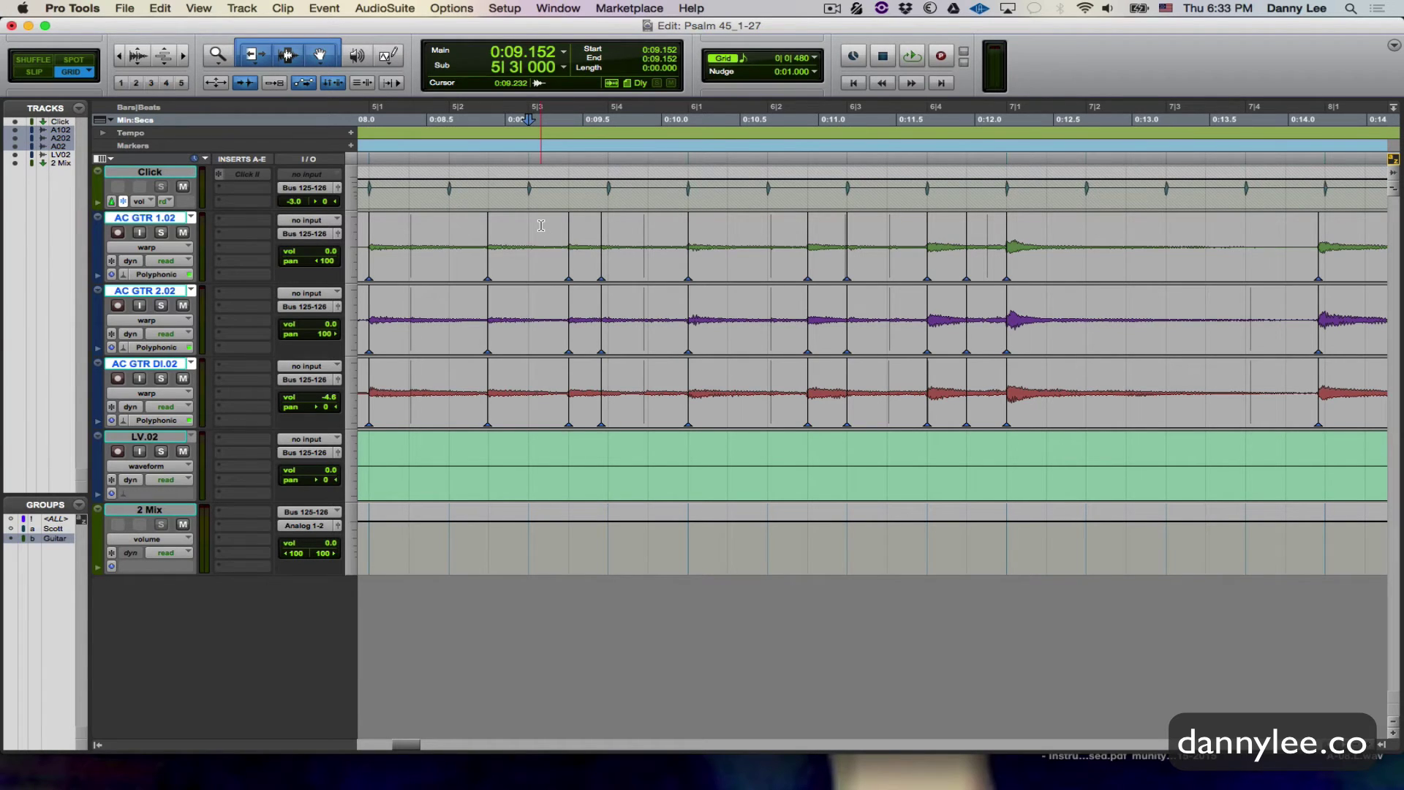
key(super+z)
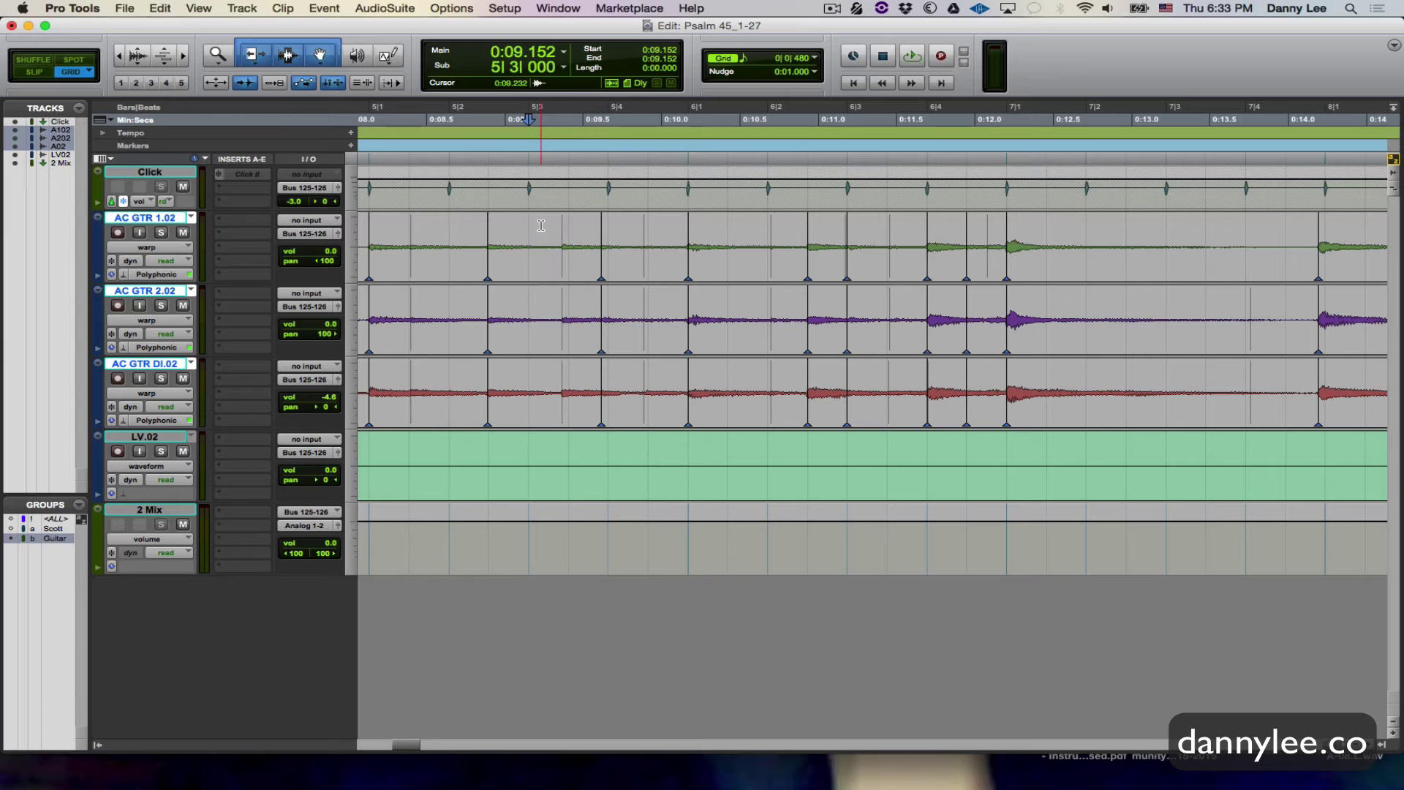
key(super+shift+z)
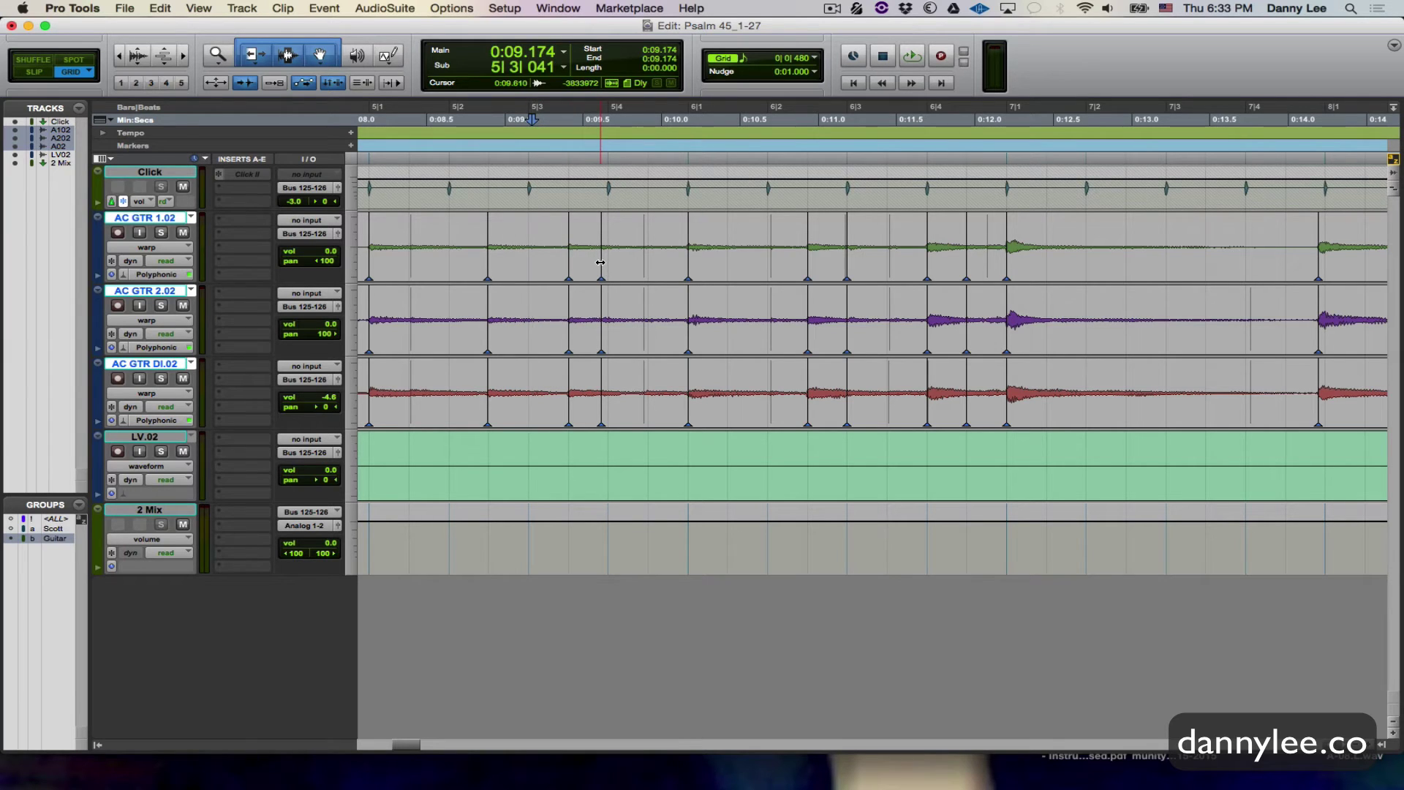
Step: Move the guitar warp marker slightly later onto the grid and audition from 0:09.152
drag(600, 262, 605, 262)
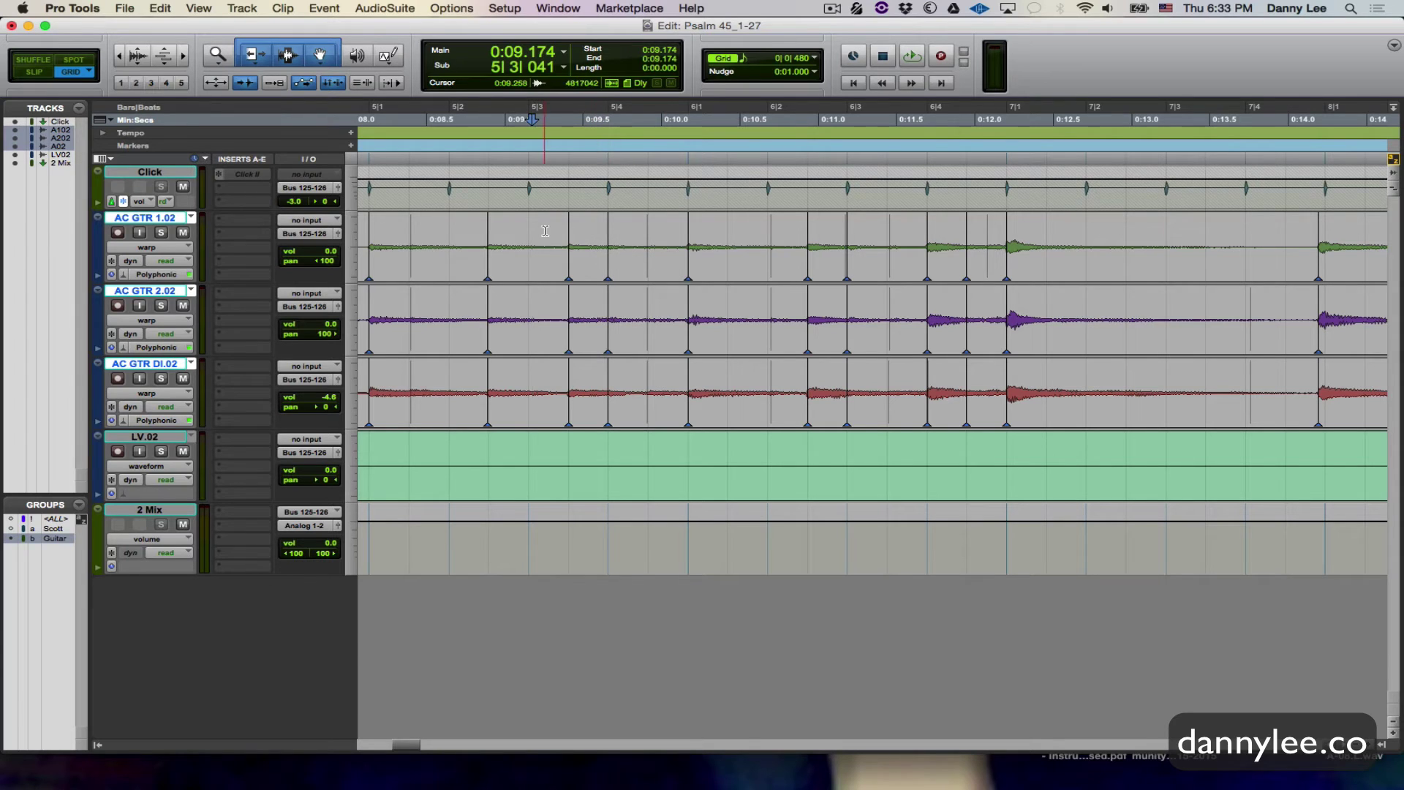
click(494, 224)
key(space)
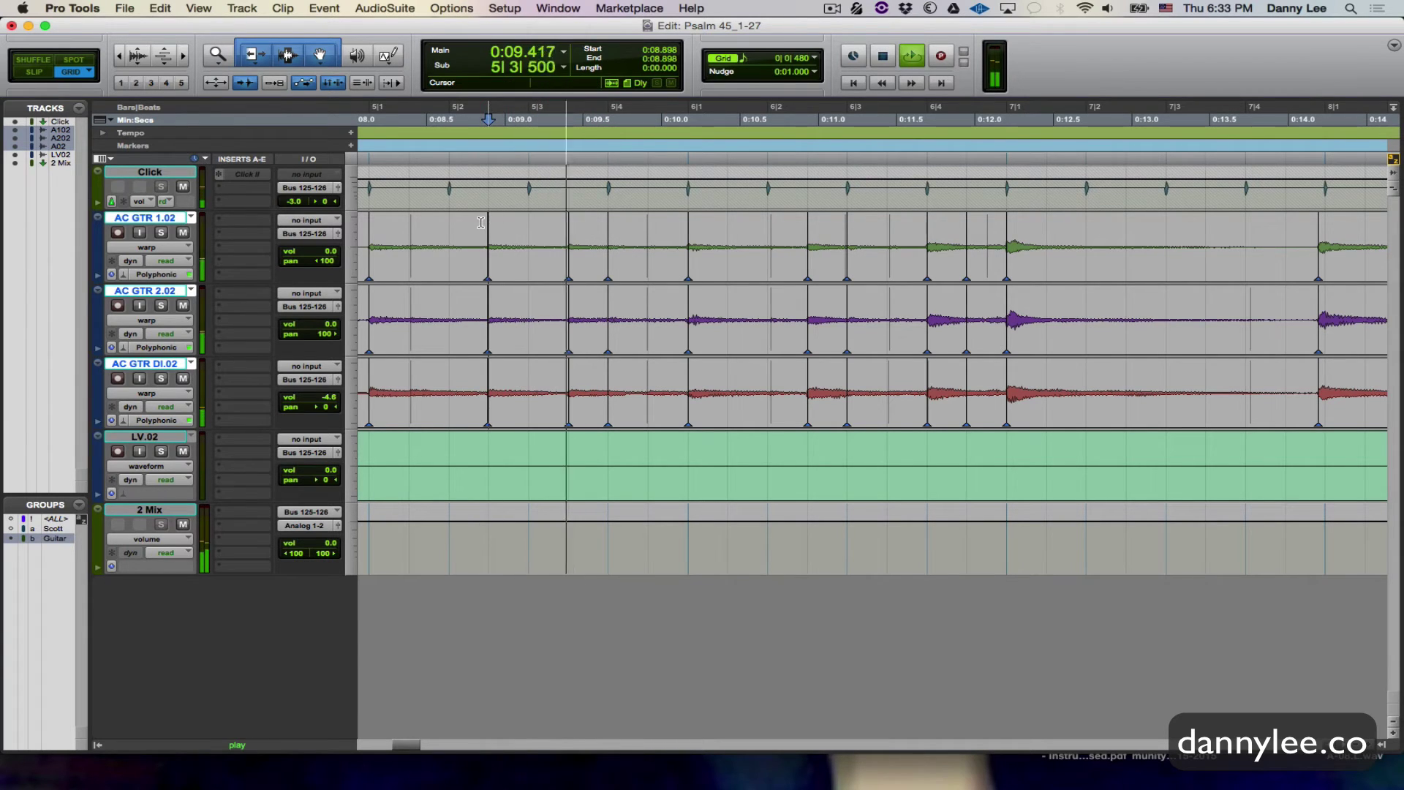
click(528, 225)
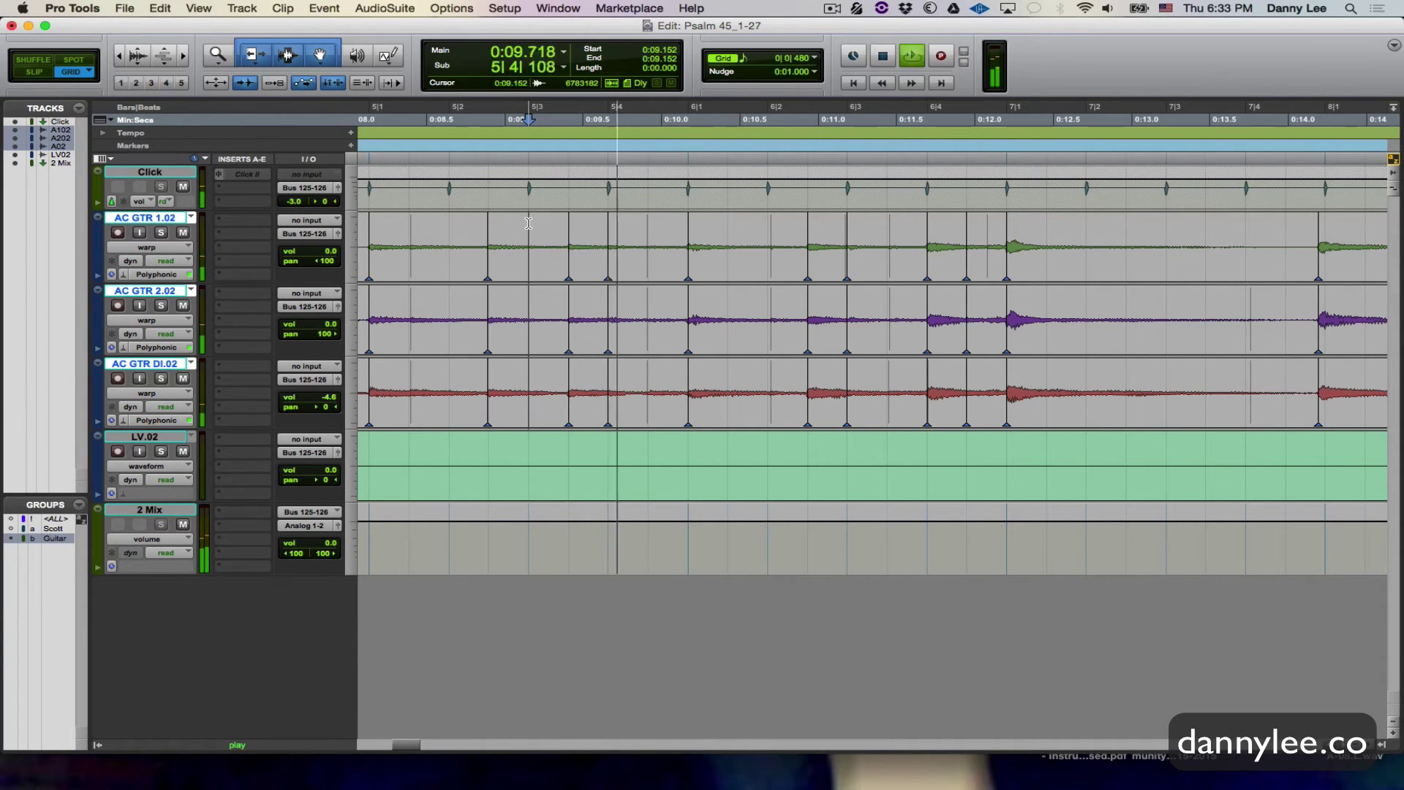
key(space)
key(space)
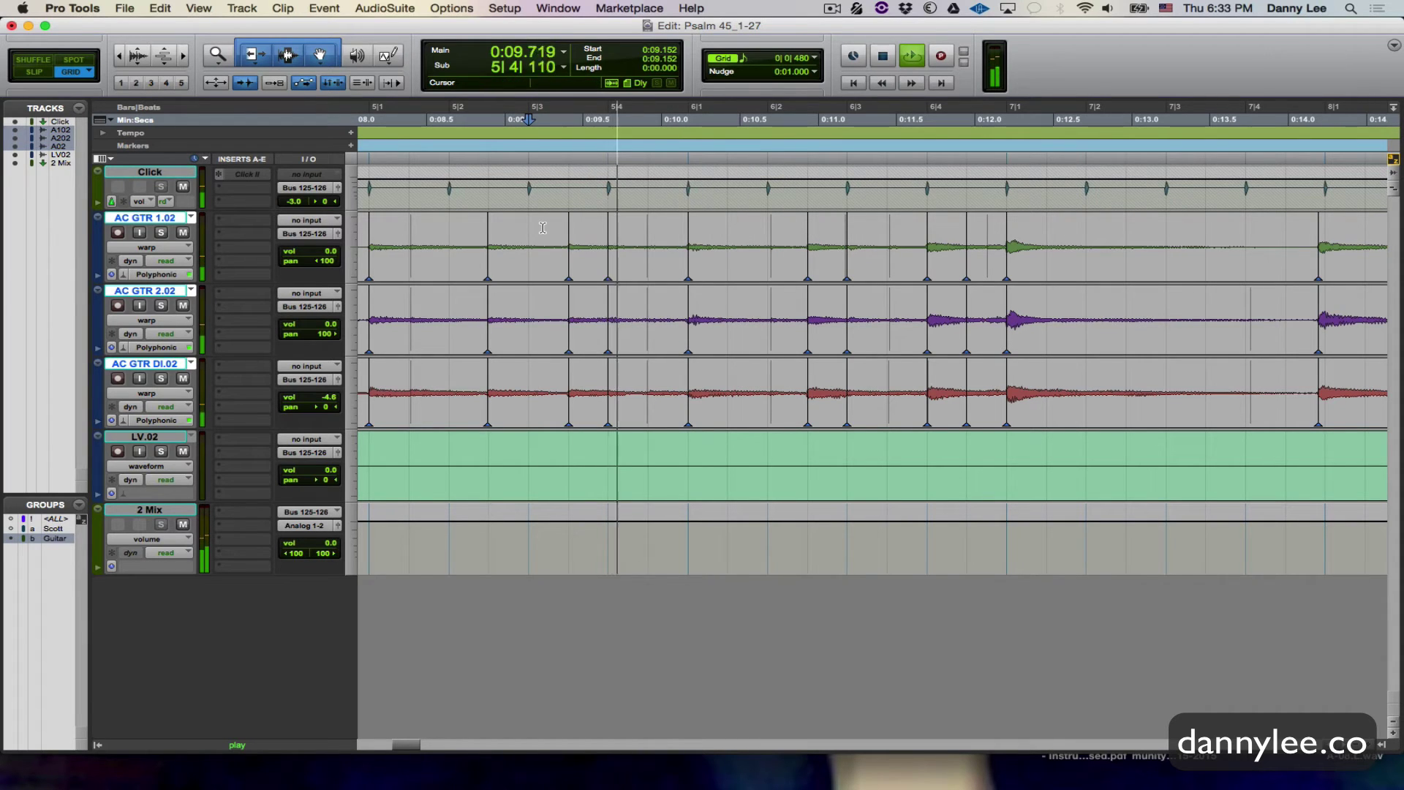
key(space)
key(space)
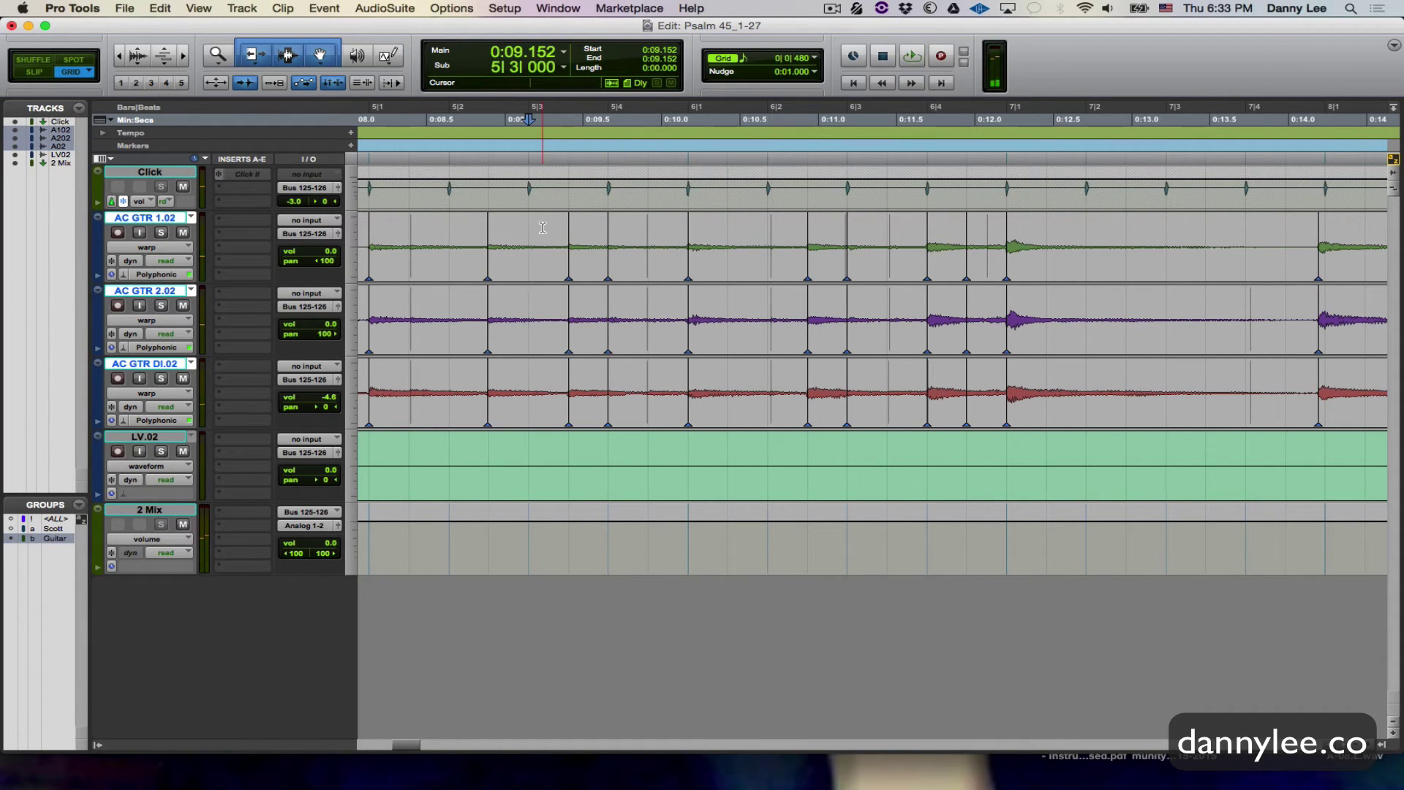
Step: Play the grouped guitars from 0:10.423, then restart from 0:11.440
scroll(556, 231, right, 3)
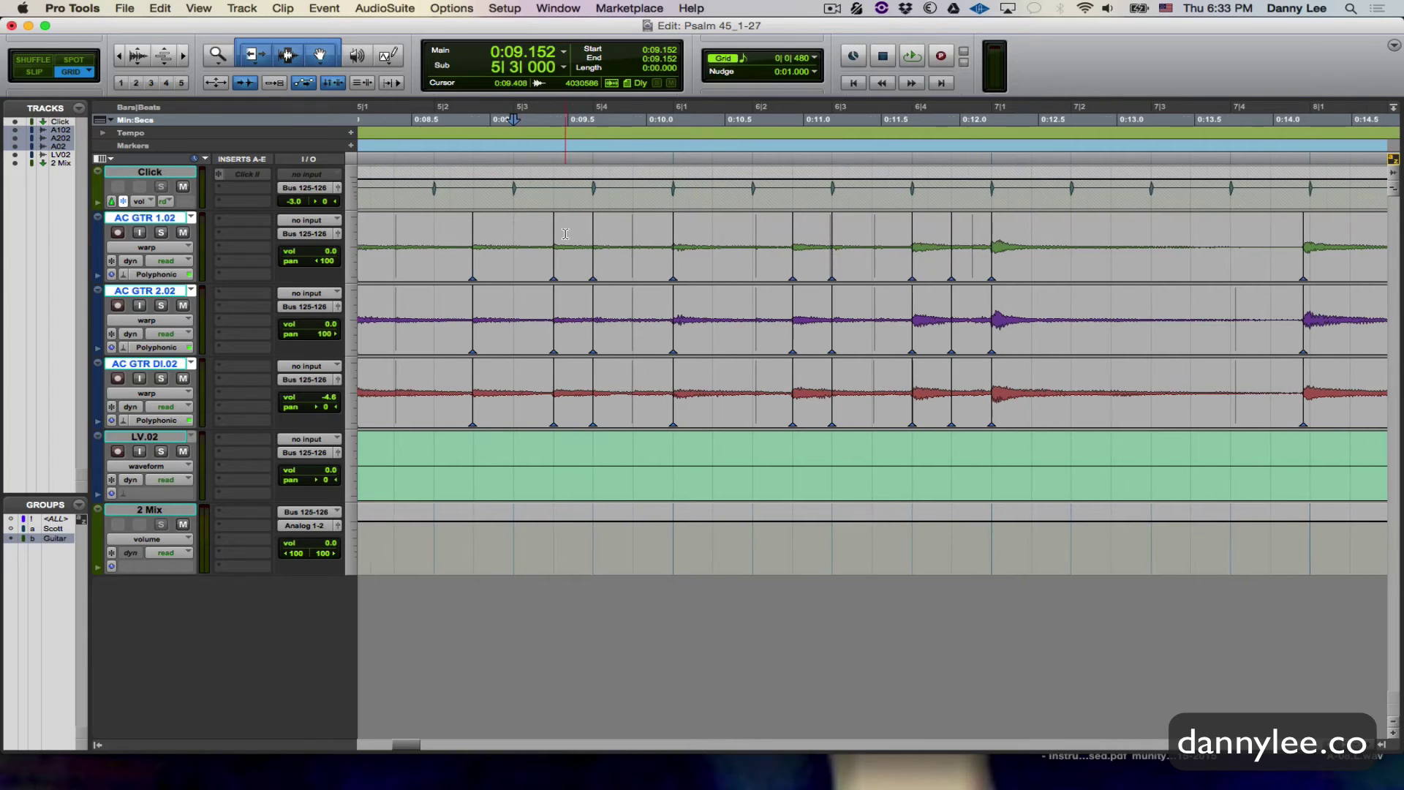
scroll(564, 233, right, 3)
click(583, 231)
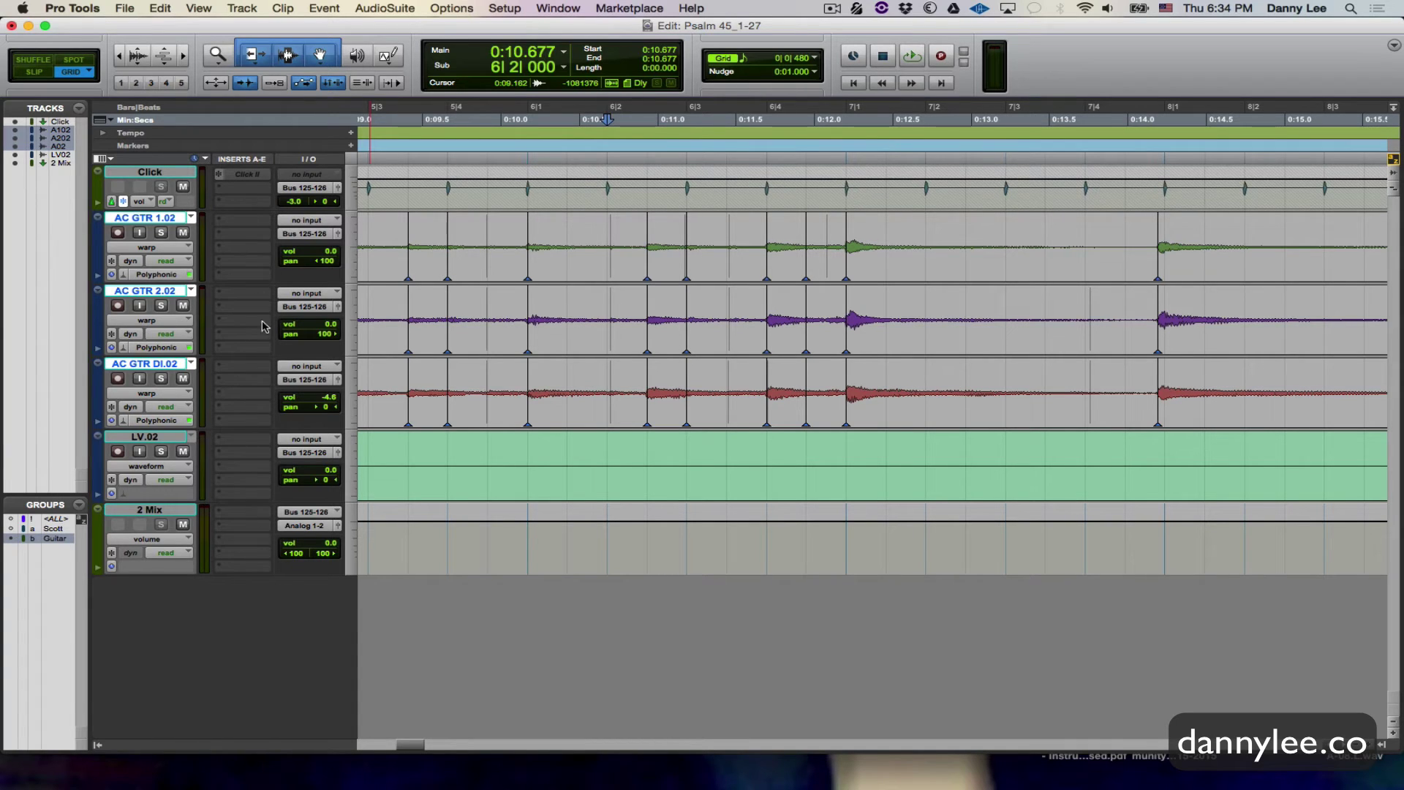
click(580, 234)
key(space)
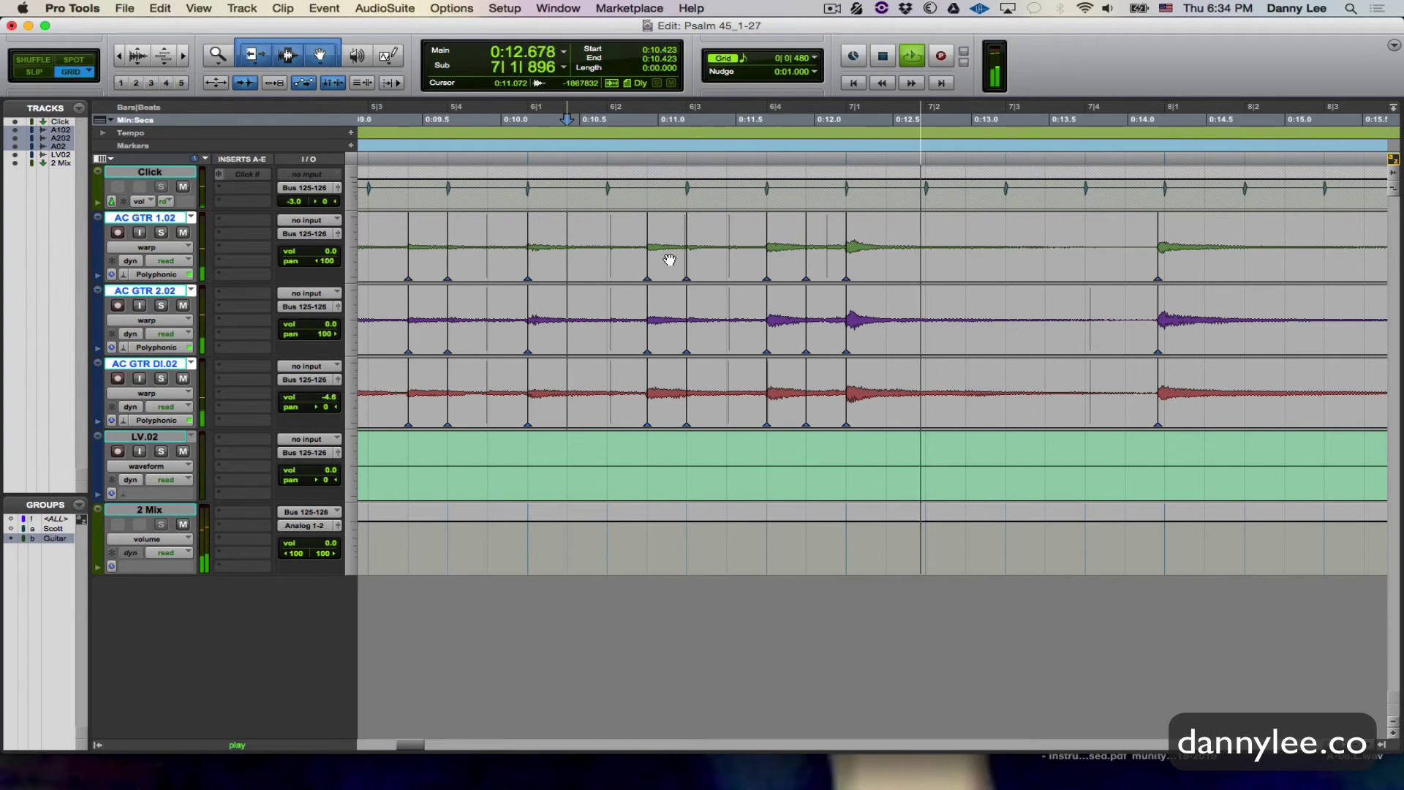
click(726, 239)
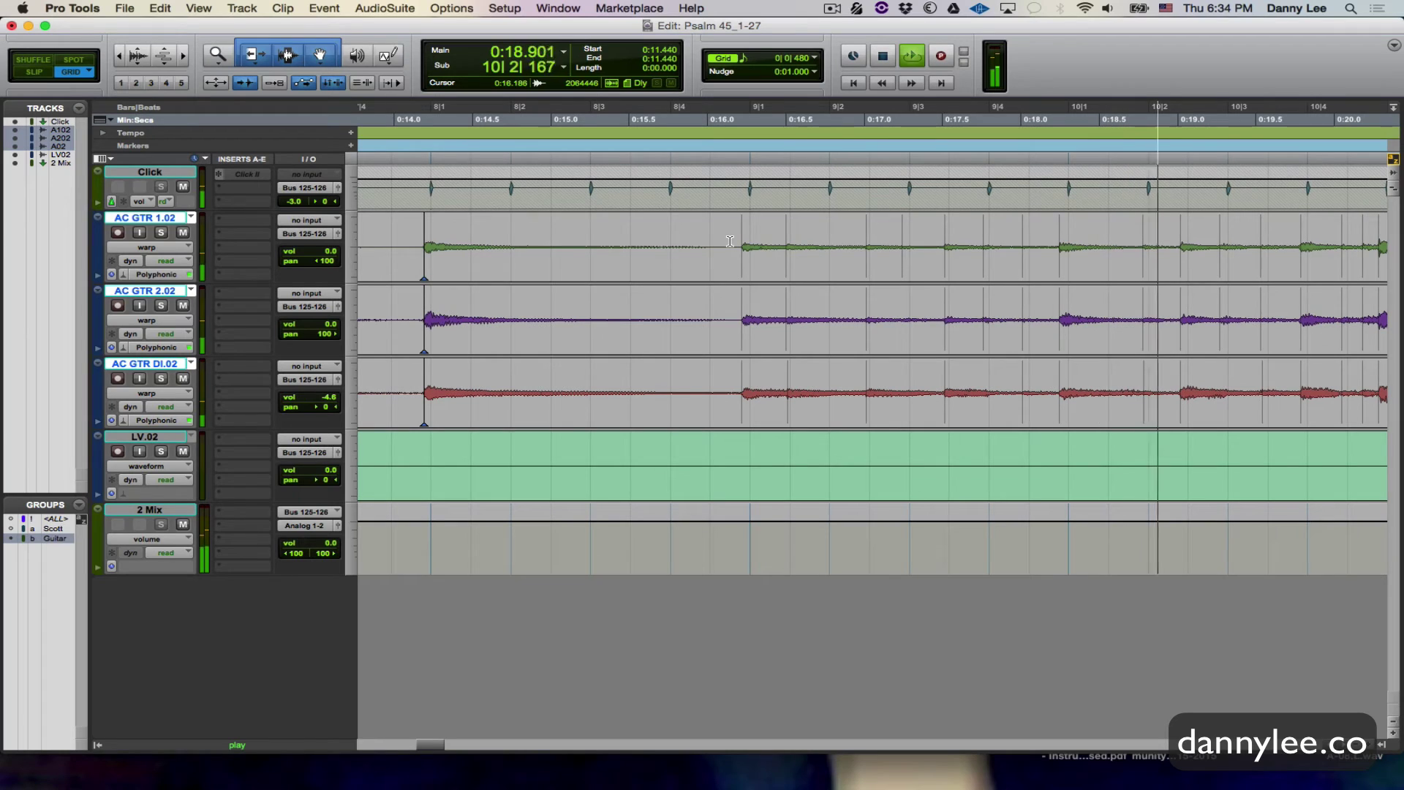
Step: Align the bar 8 downbeat warp marker with the grid and audition from 0:11.694
key(space)
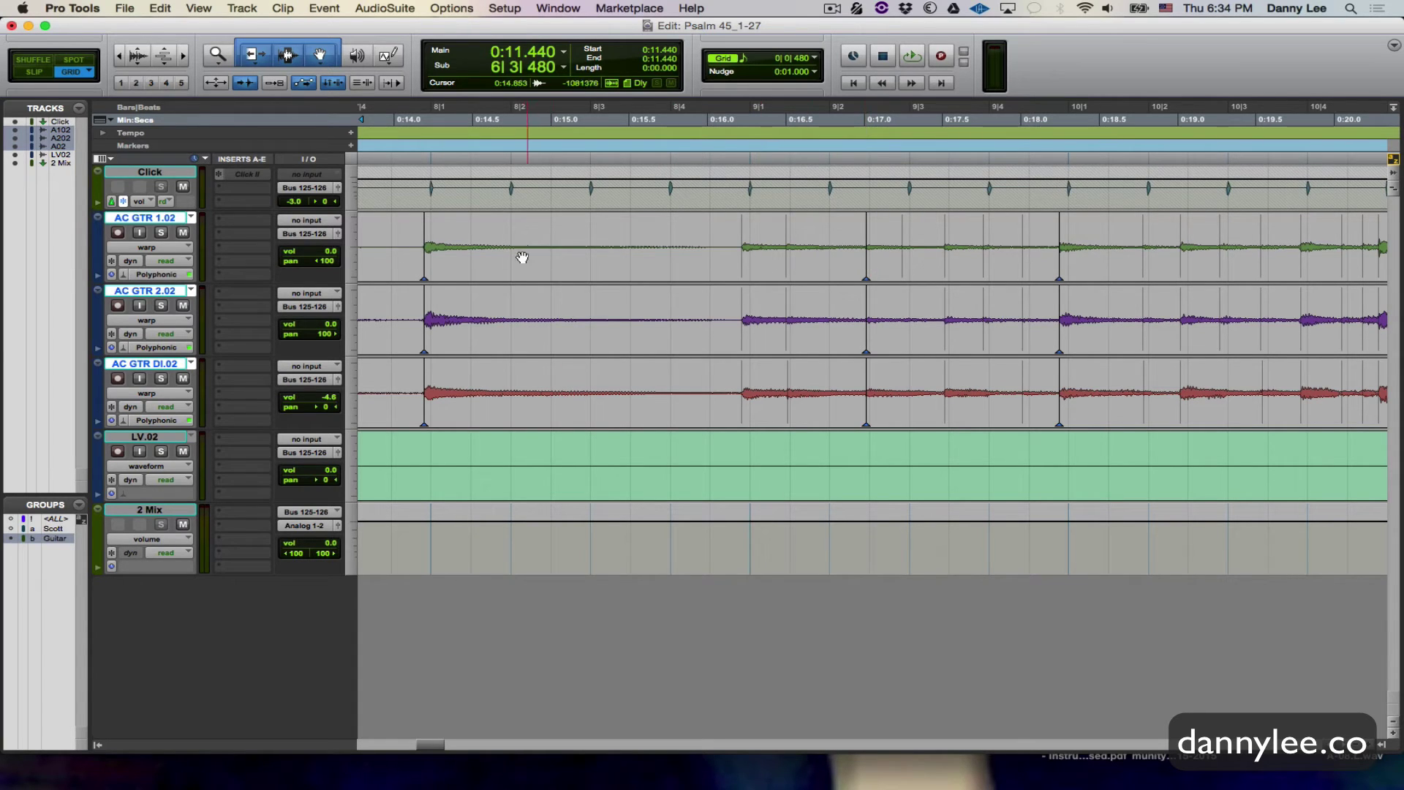
scroll(505, 260, left, 5)
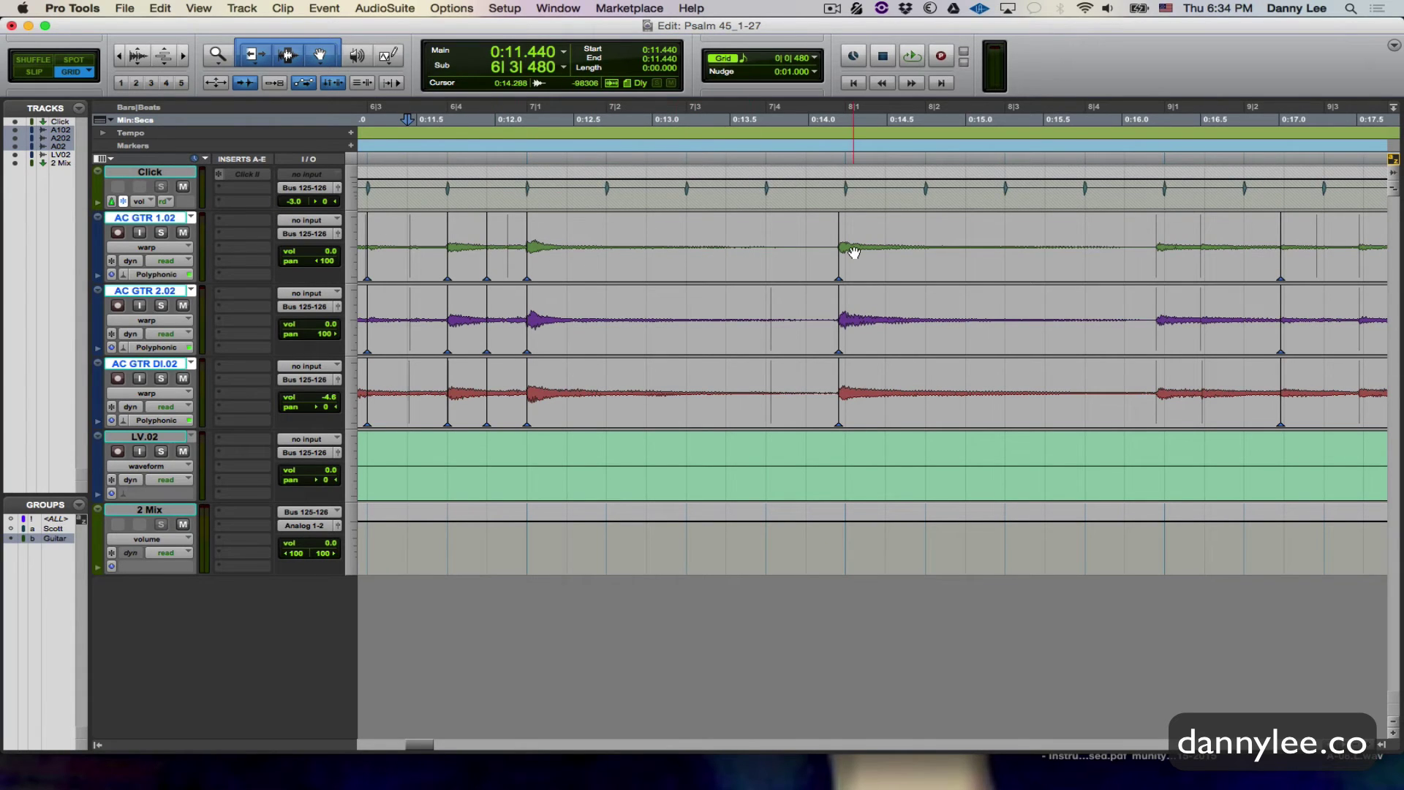
scroll(848, 256, right, 1)
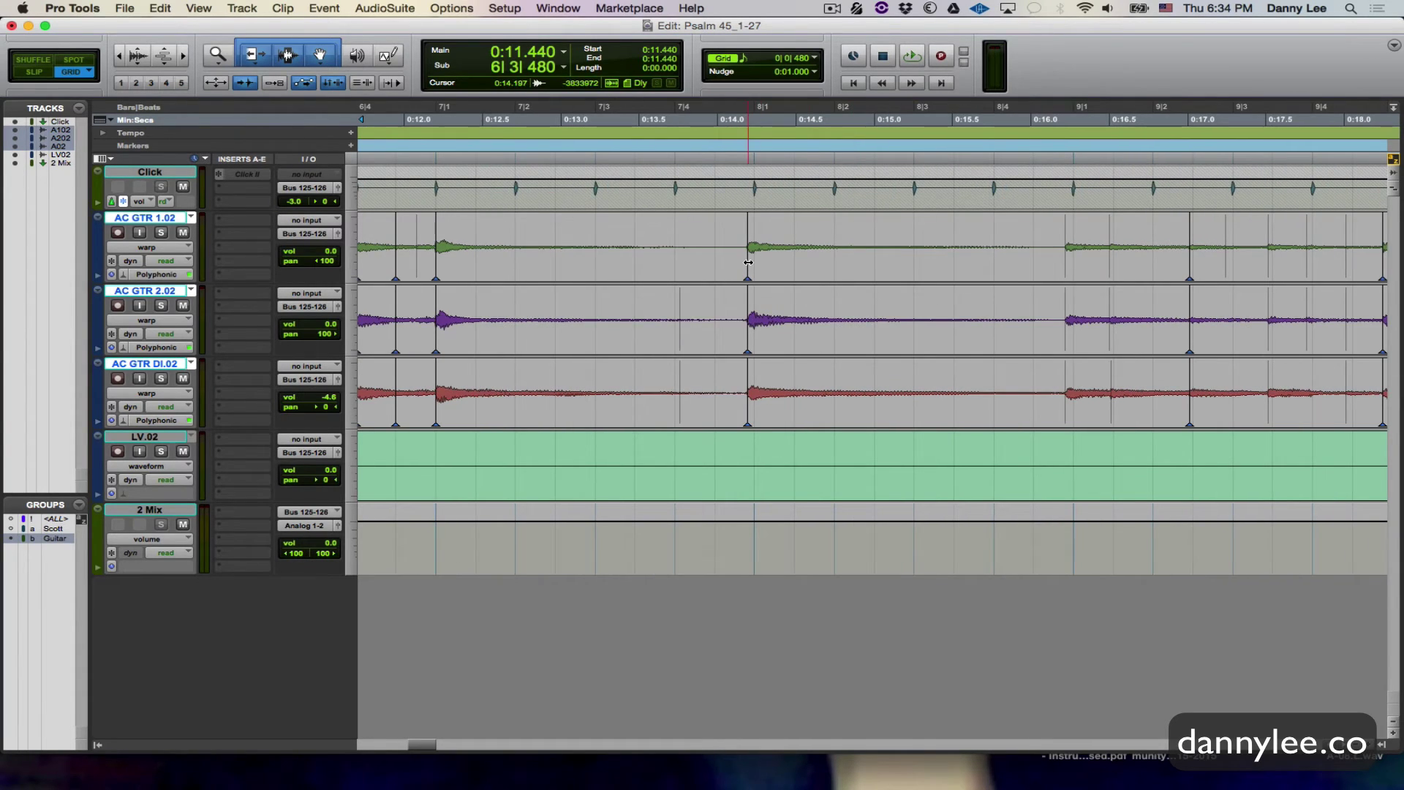
drag(748, 261, 749, 267)
key(space)
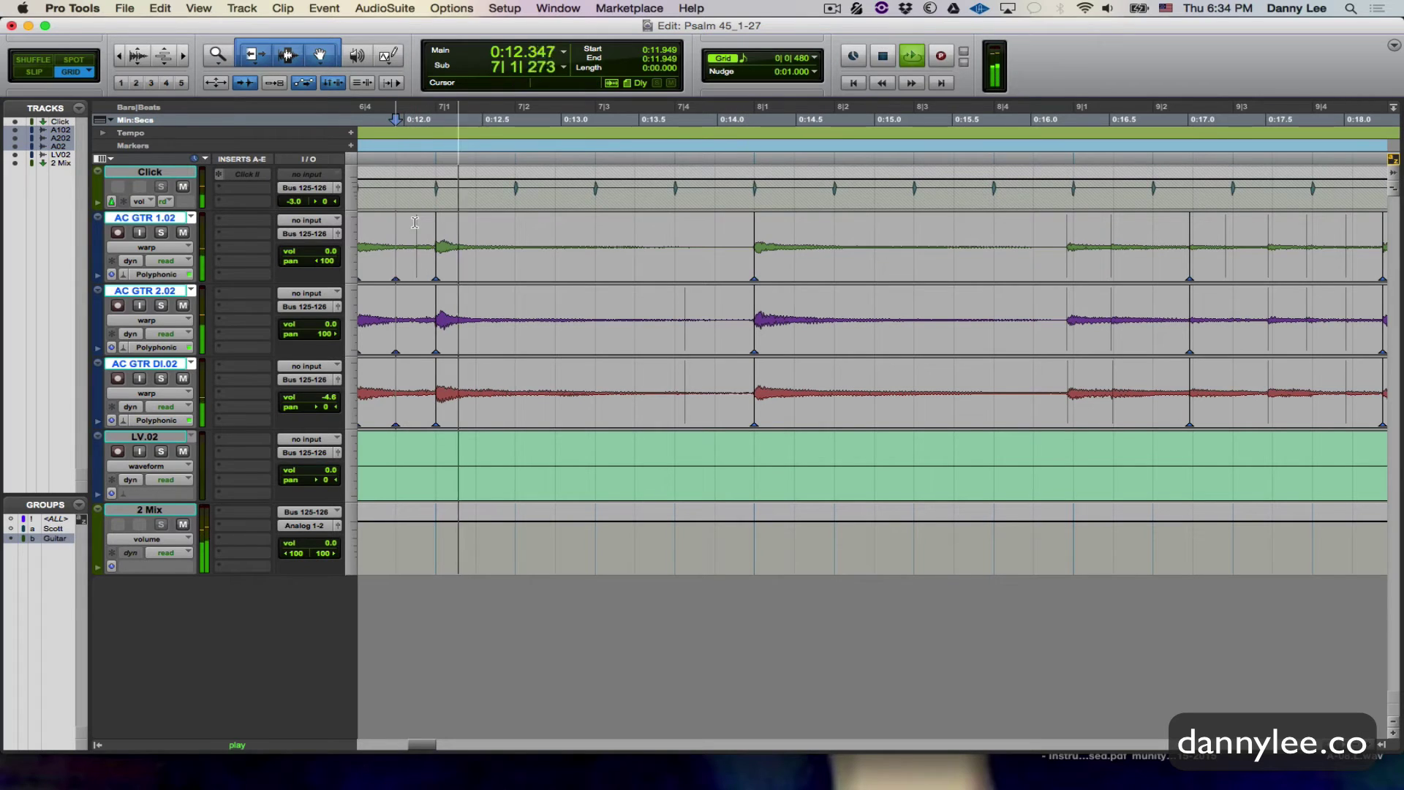
click(375, 217)
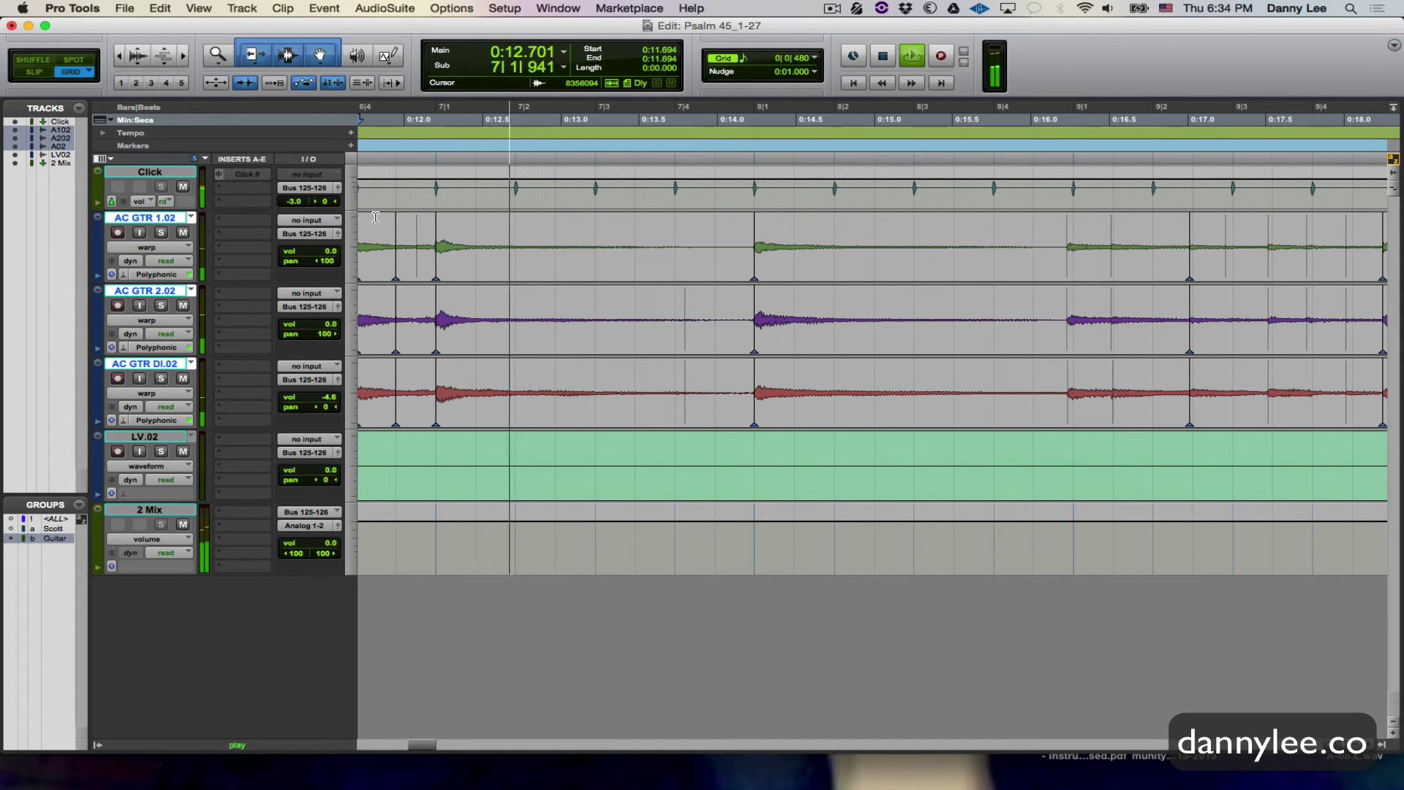
click(603, 236)
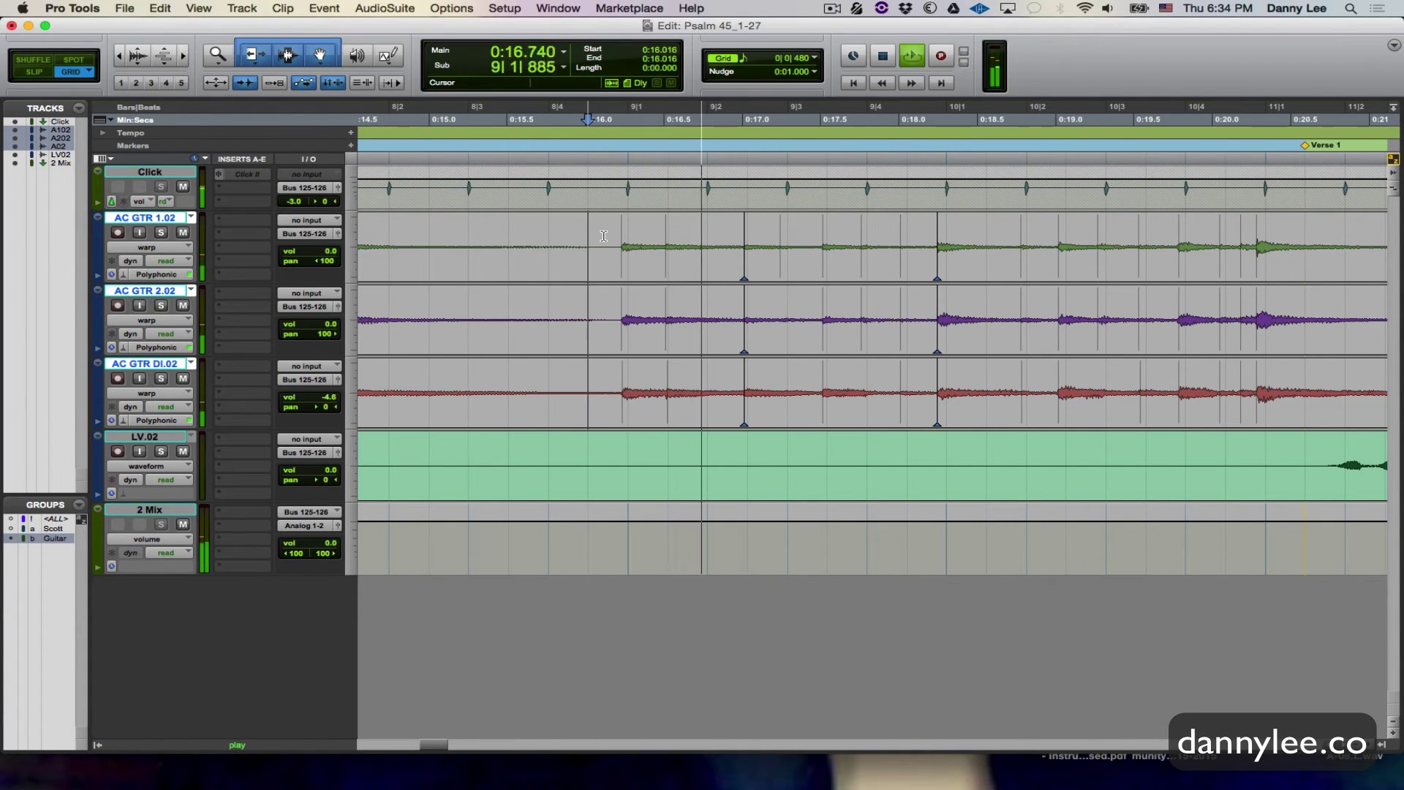
key(space)
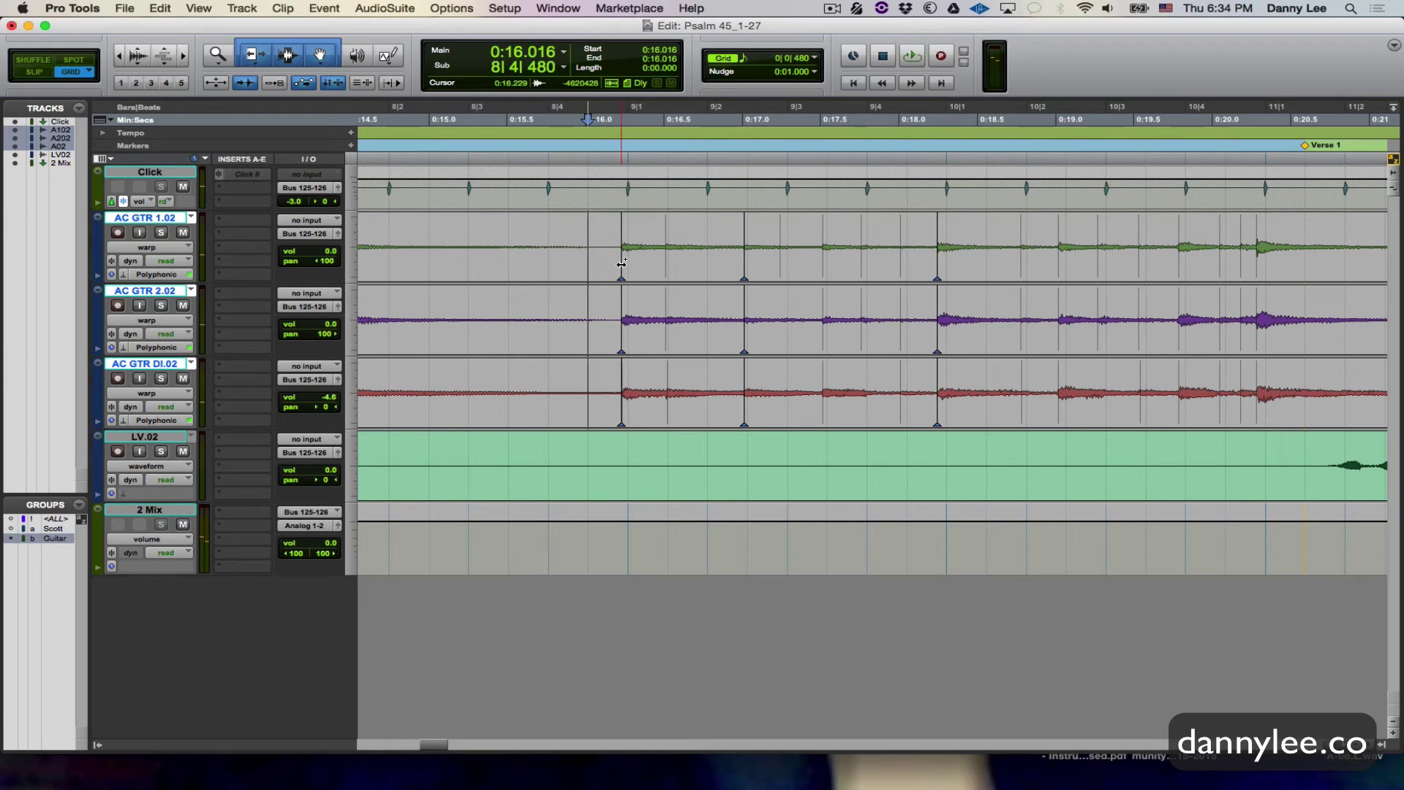
Step: Warp the guitar transient onto the 9|1 grid line and audition from 0:15.762
drag(621, 263, 625, 265)
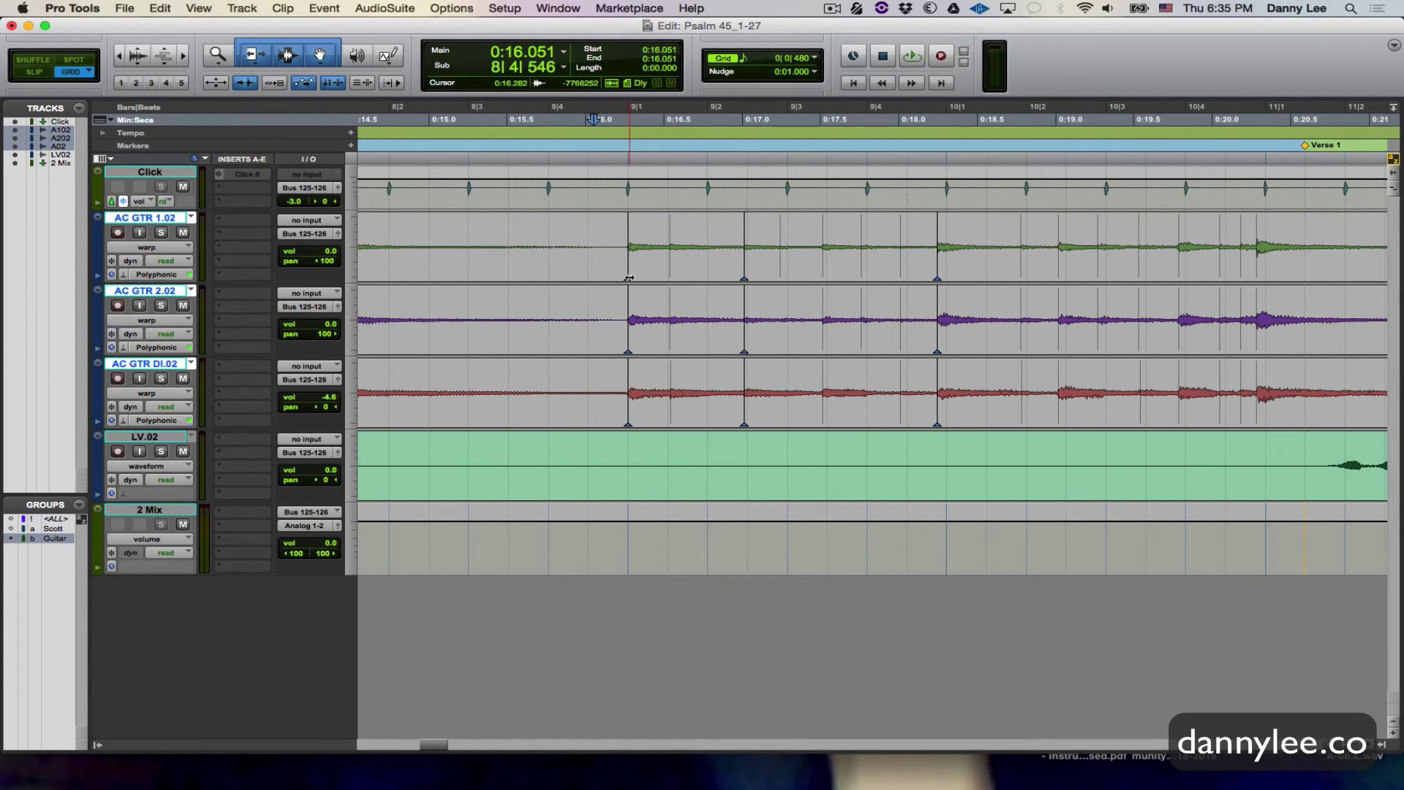
click(566, 232)
key(space)
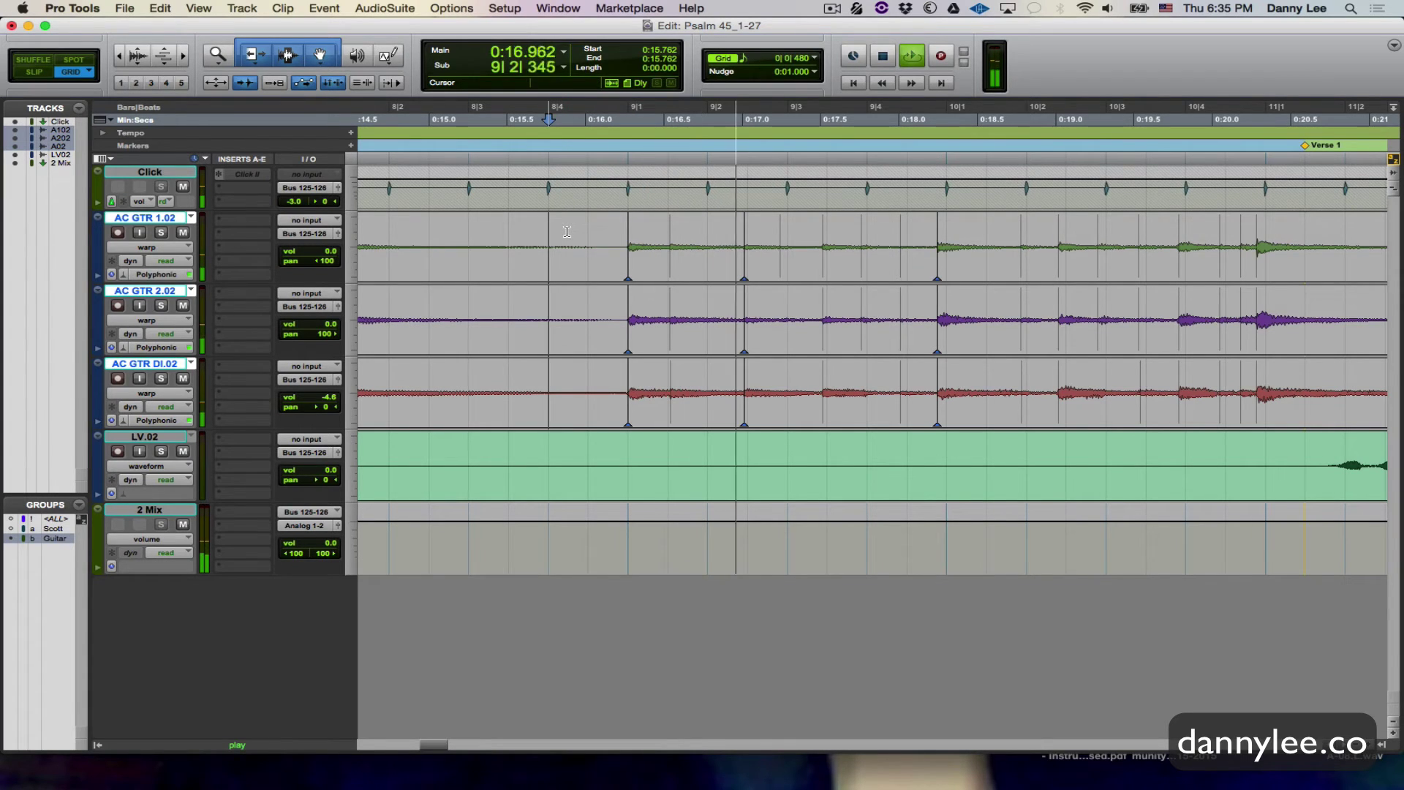
key(space)
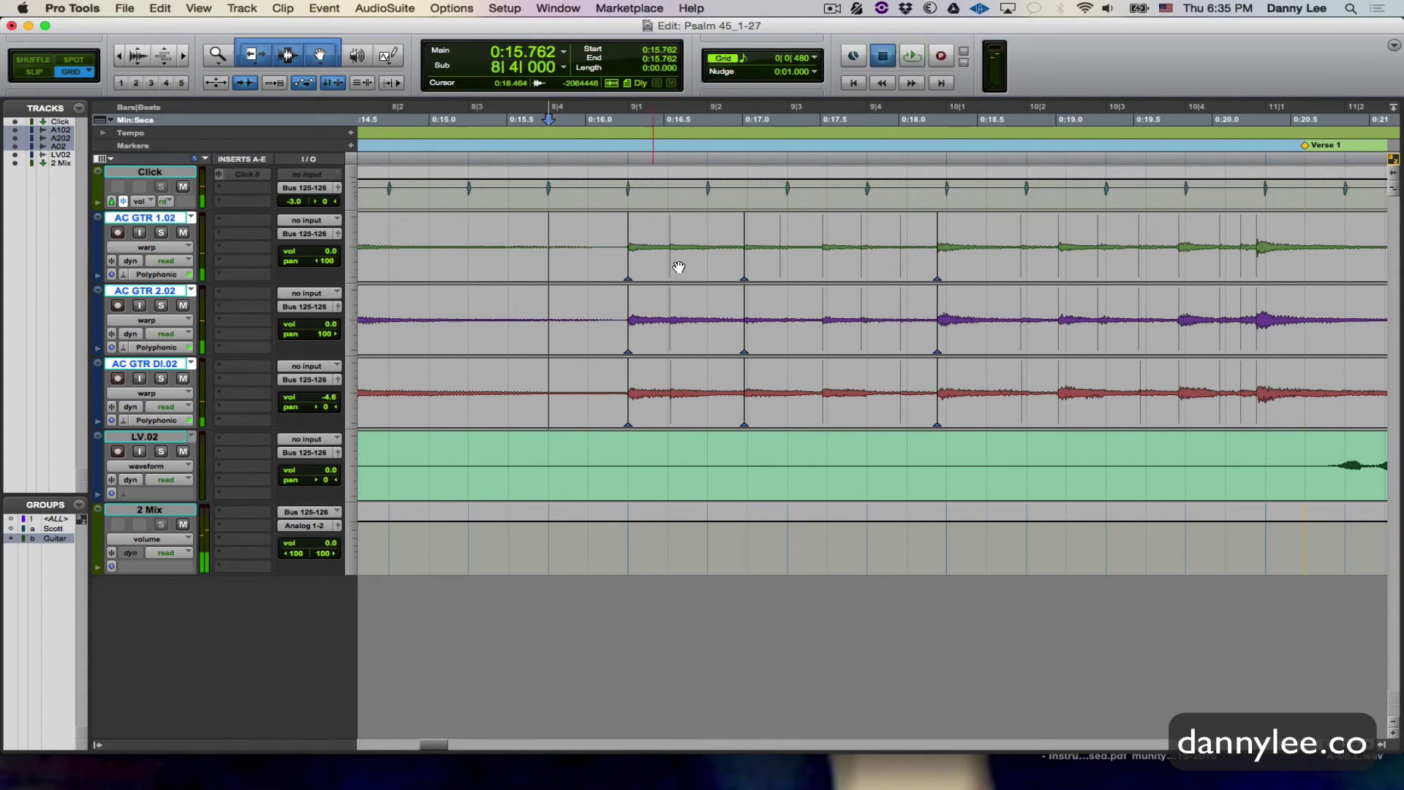
Step: Nudge the warp marker near 0:17.0 slightly later and audition from 0:16.016
drag(743, 262, 746, 262)
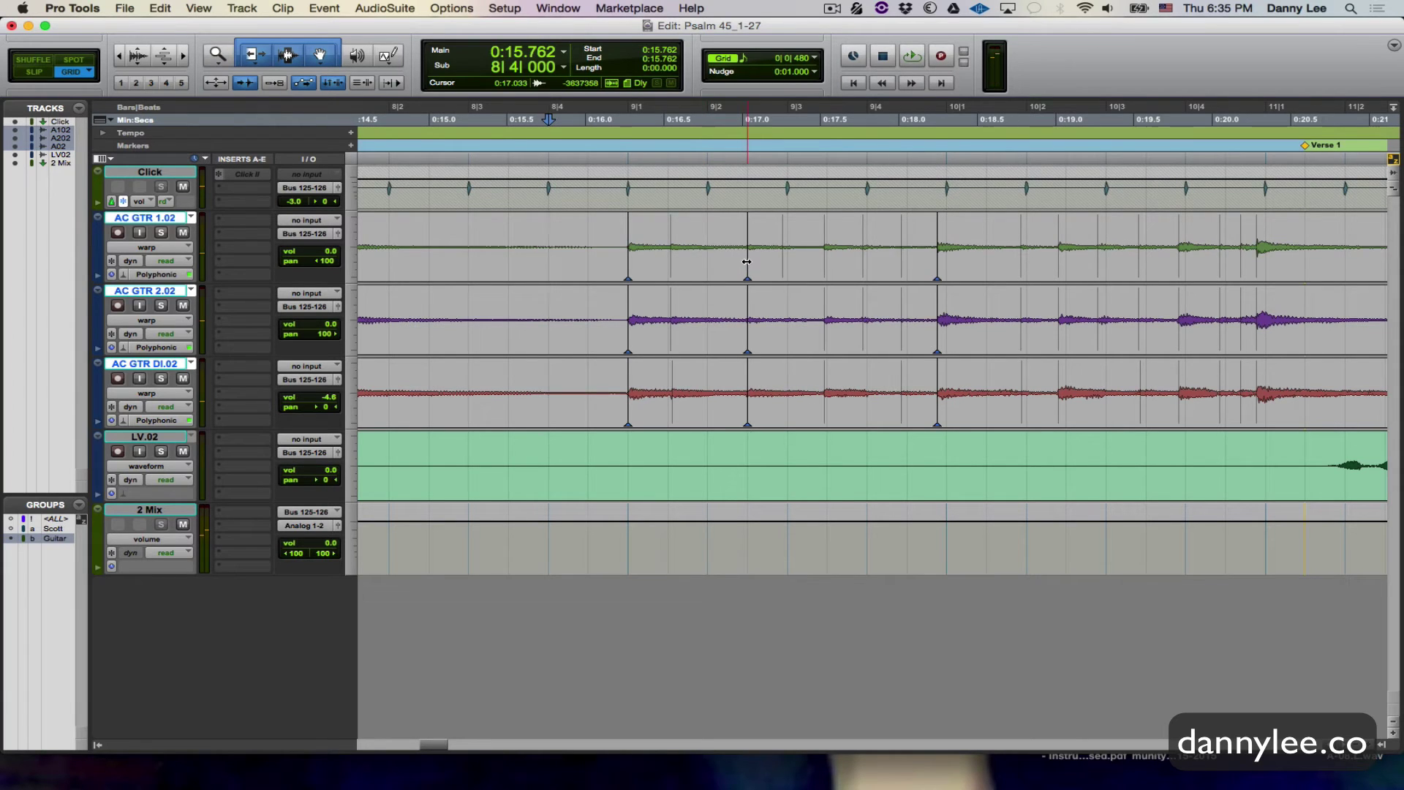
click(587, 231)
key(space)
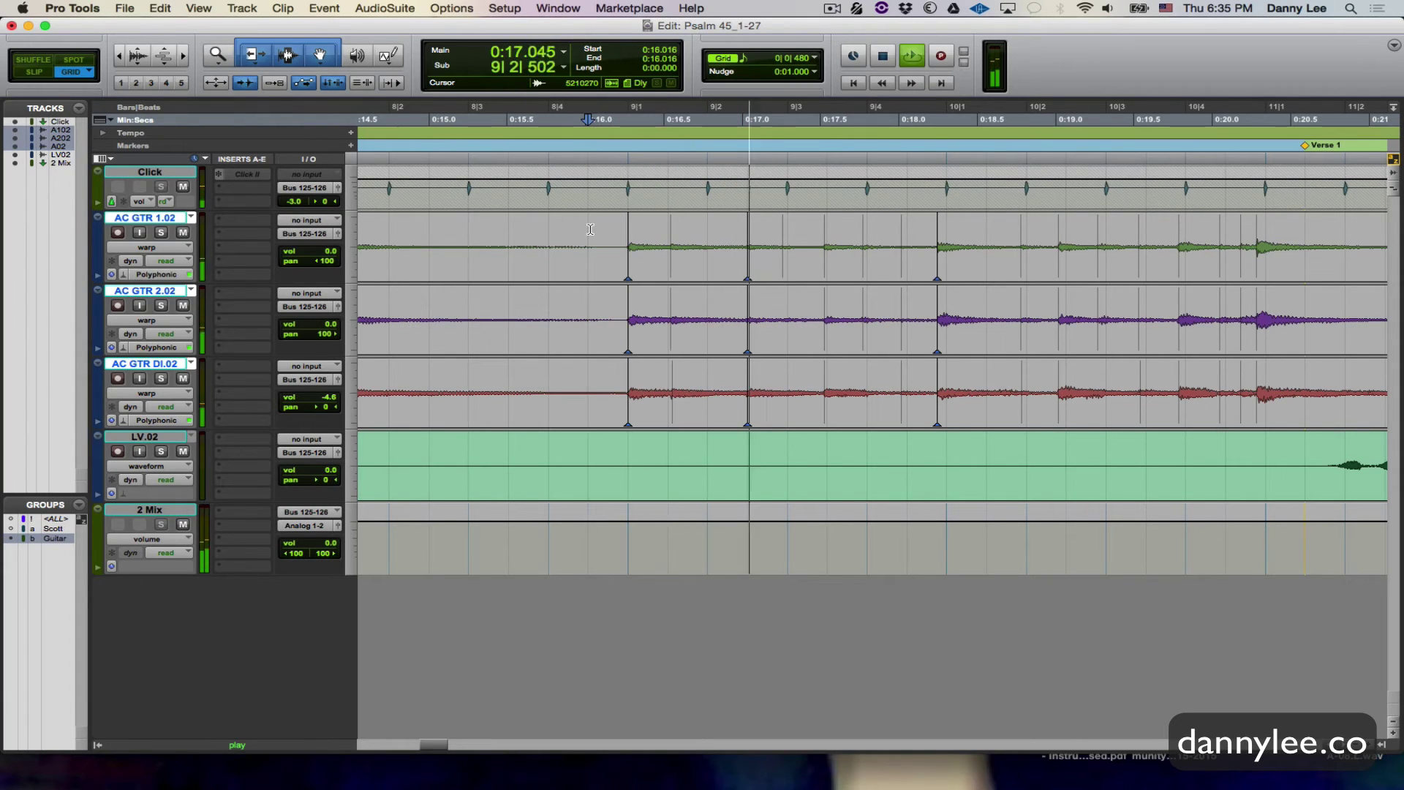
key(space)
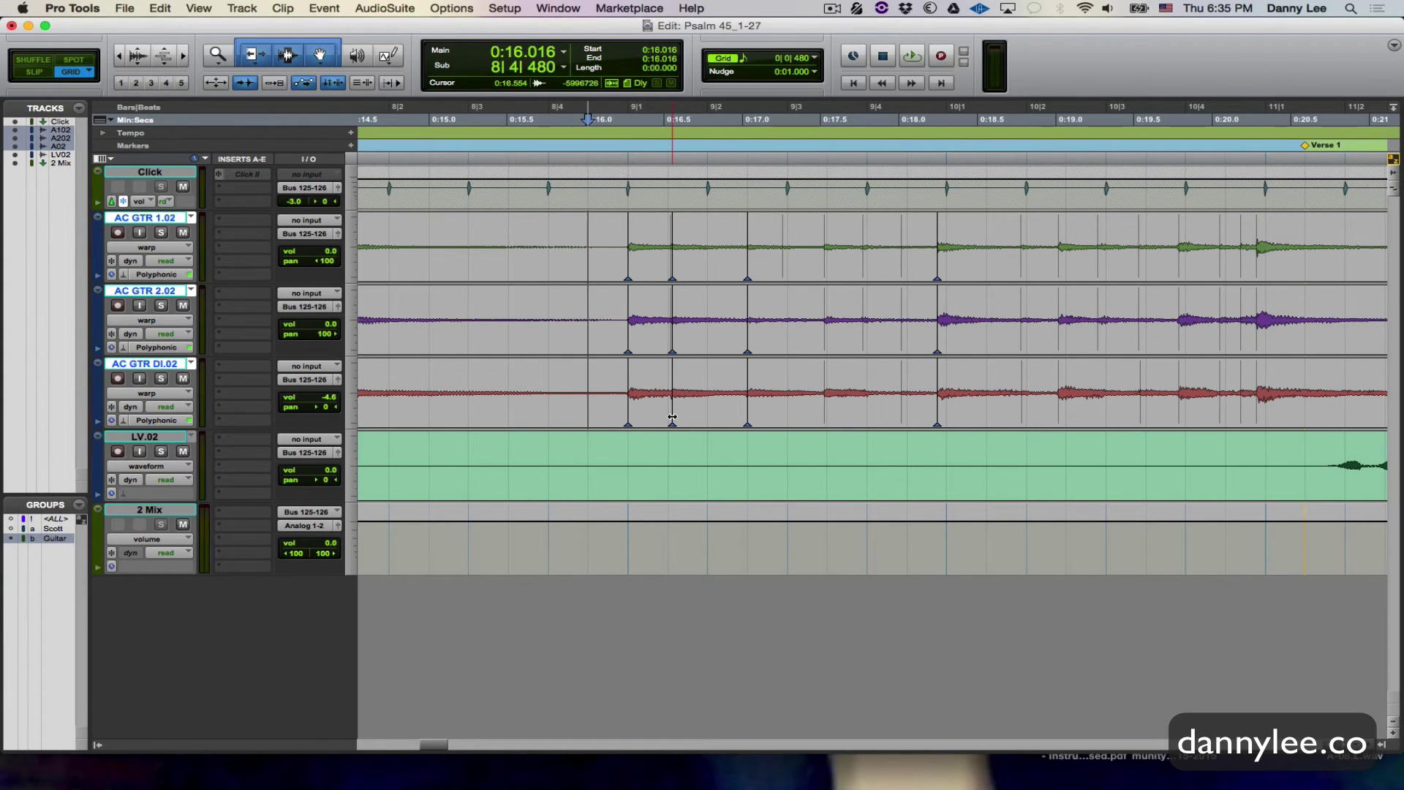
Step: Try moving a guitar warp marker slightly earlier, undo it, and replay from 0:15.762
drag(672, 416, 668, 416)
click(548, 236)
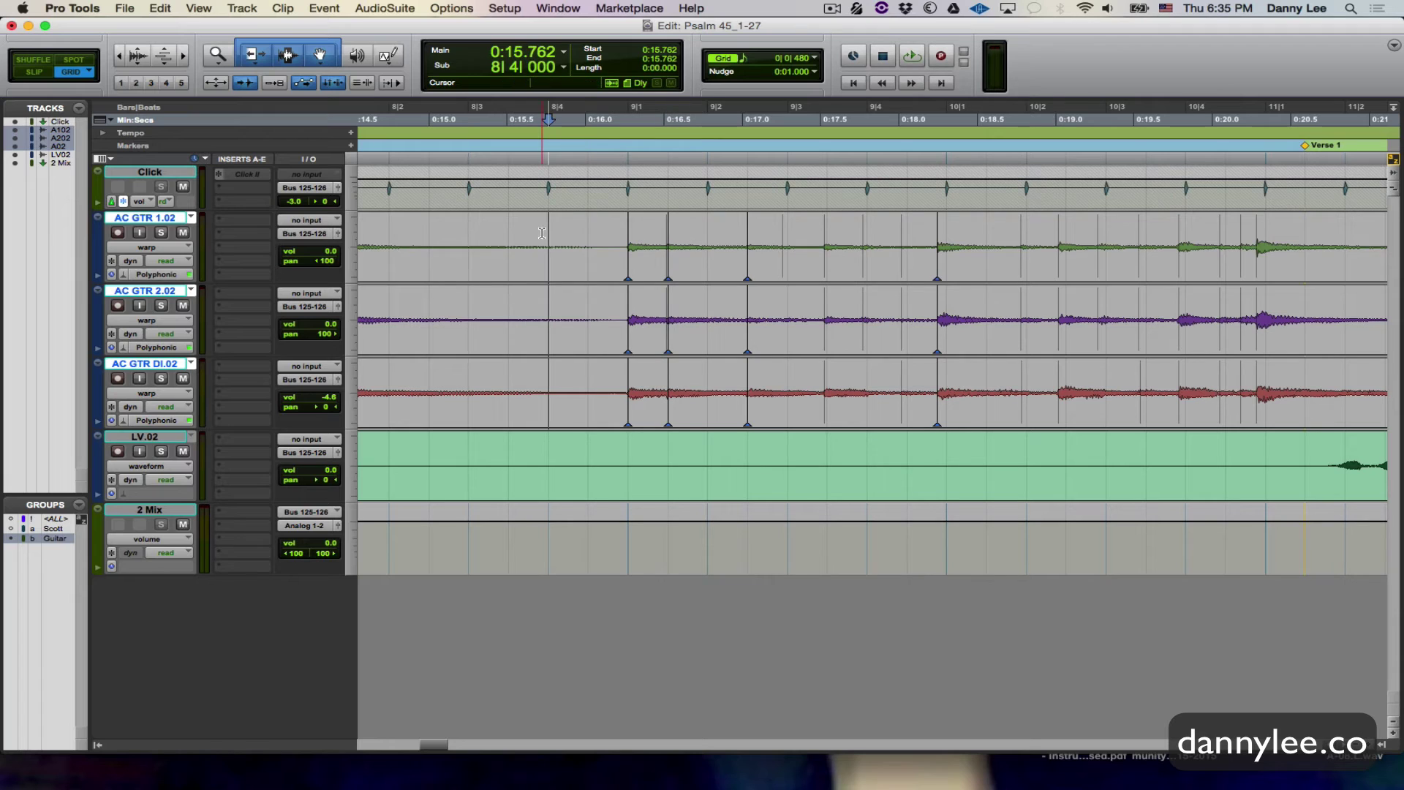
key(space)
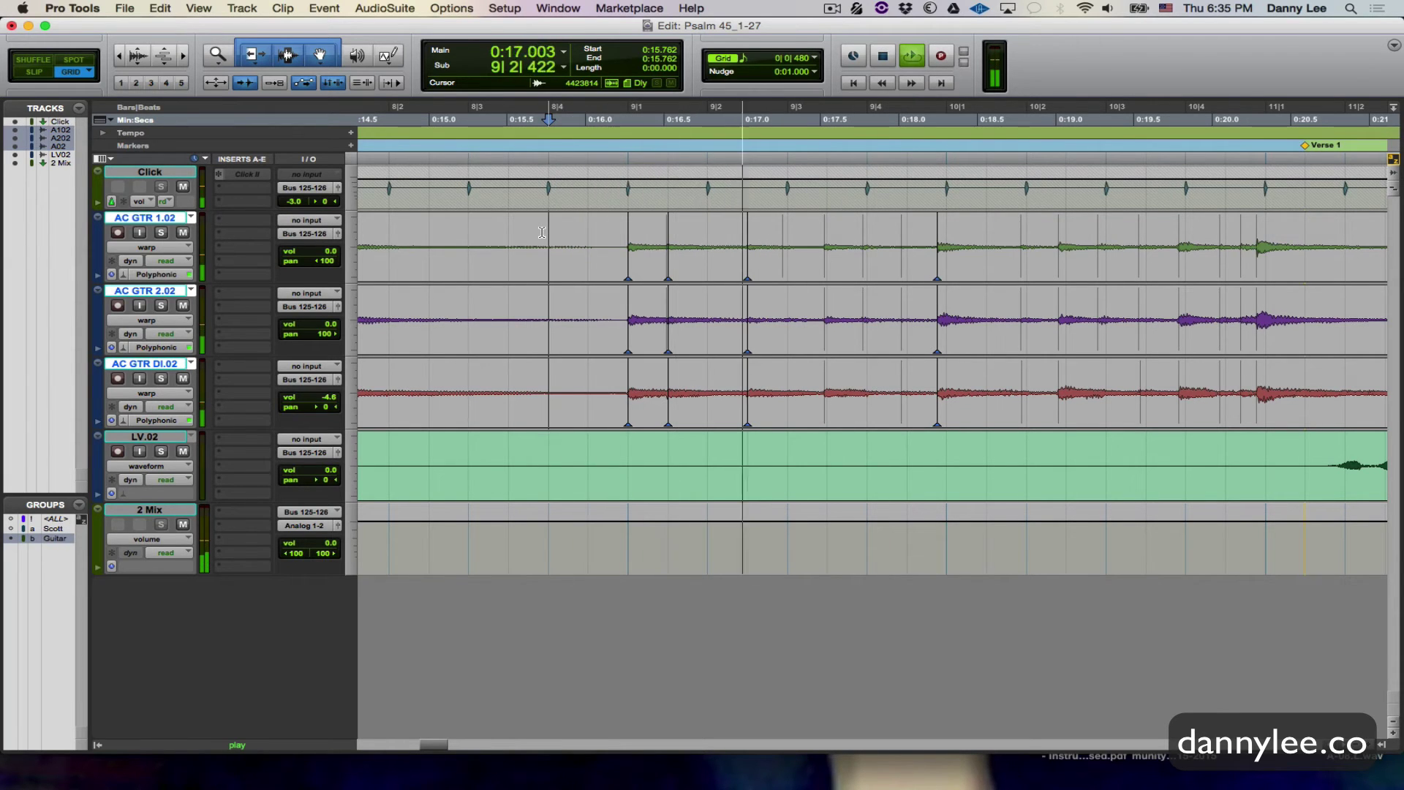
key(space)
key(super+z)
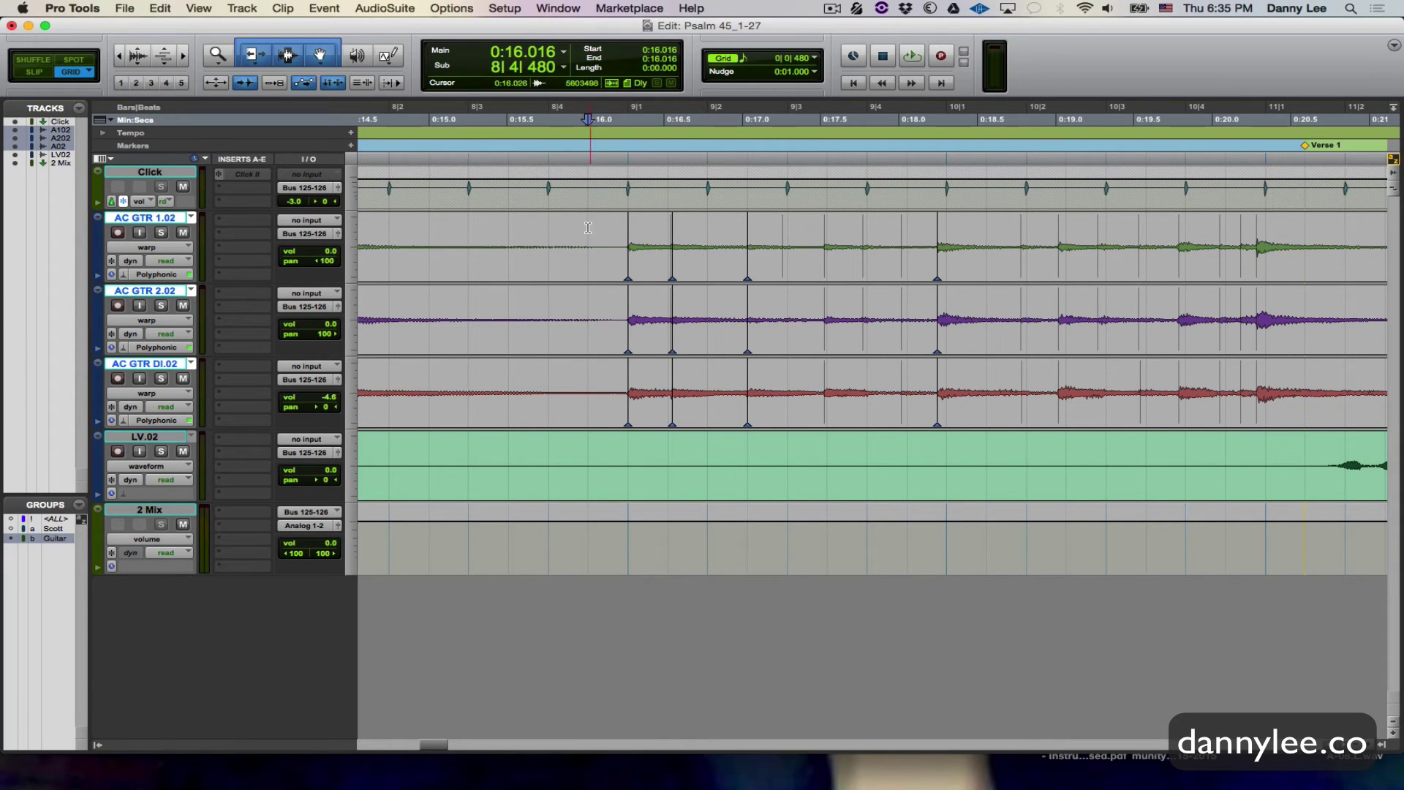
click(543, 226)
key(space)
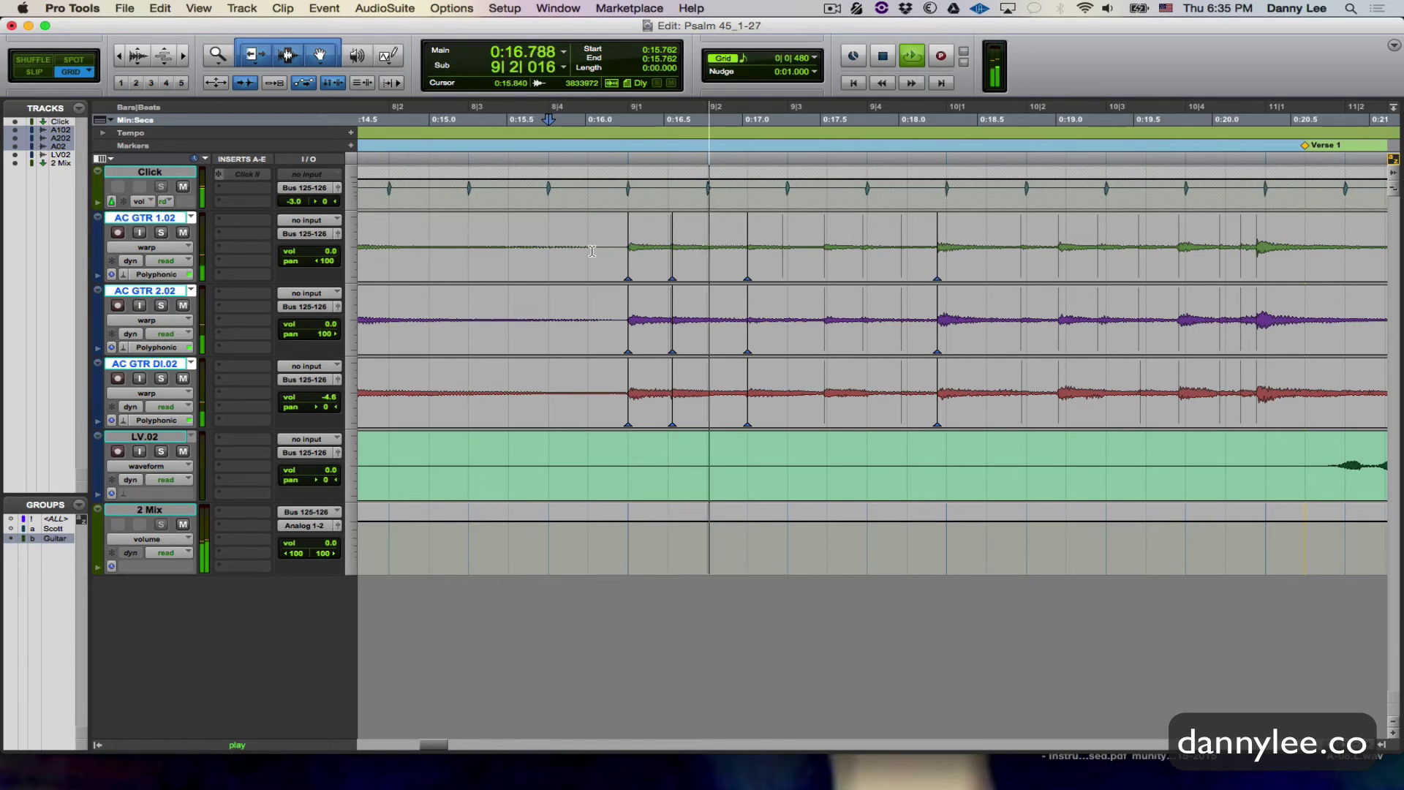
key(space)
key(space)
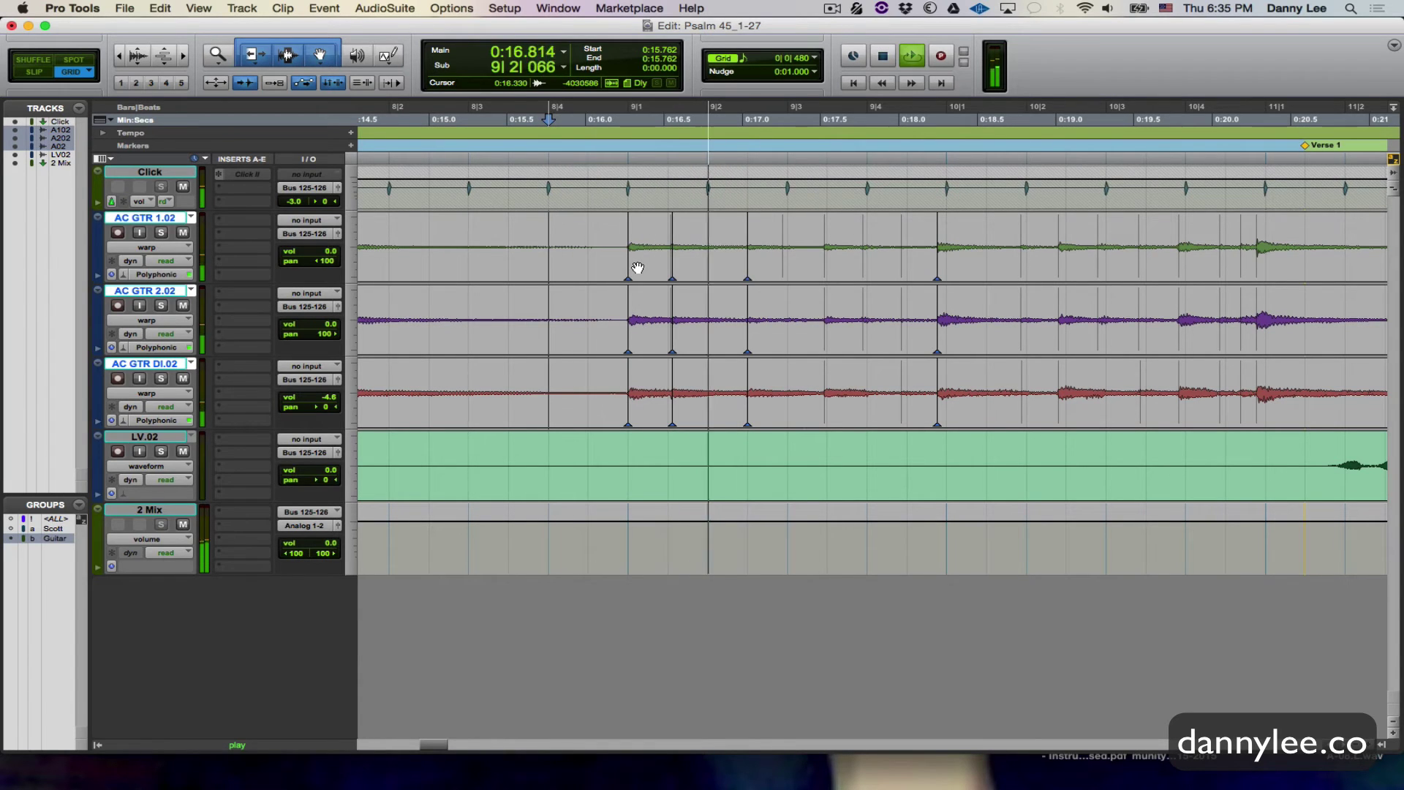
key(space)
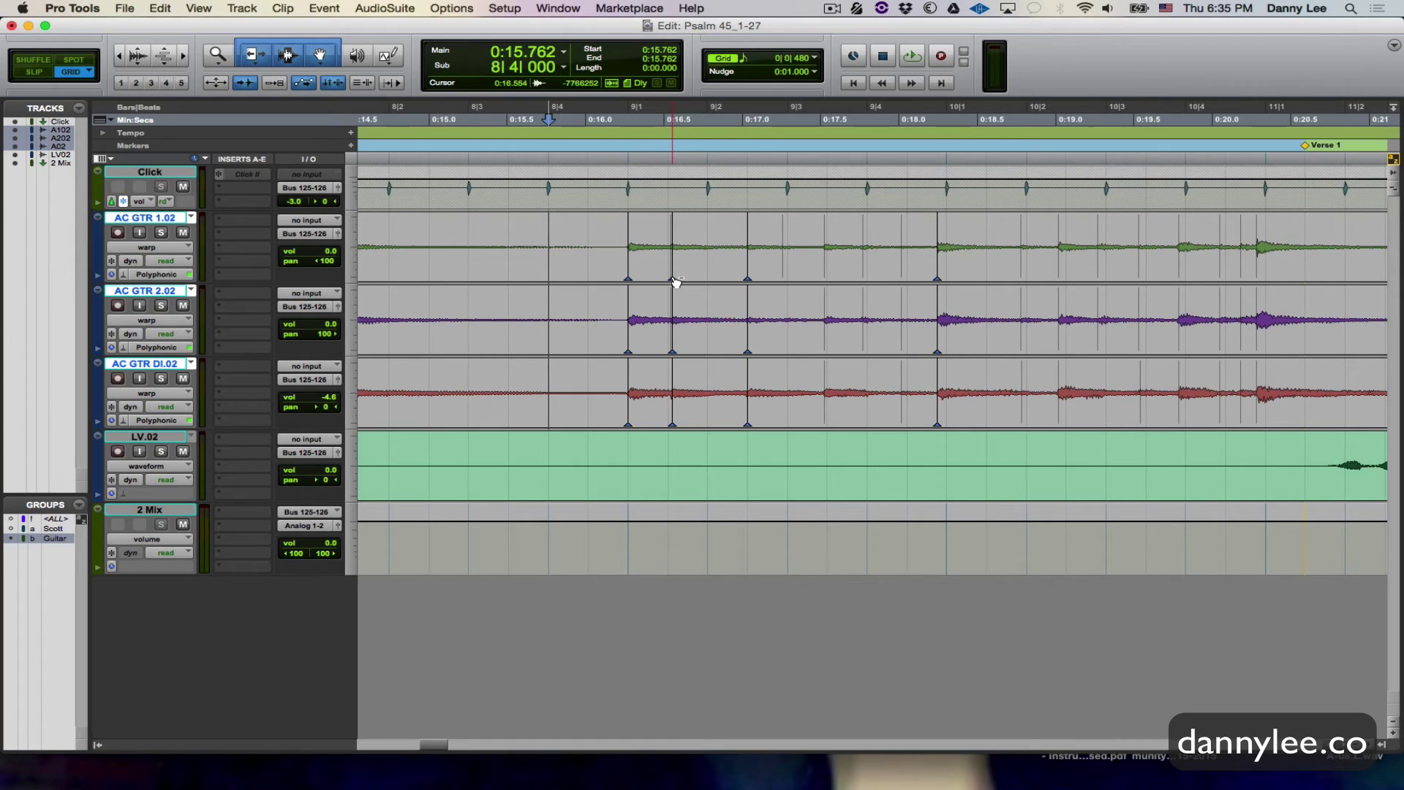
Step: Remove the extra warp marker from the guitars and audition from 0:16.016
alt+click(672, 279)
click(573, 231)
key(space)
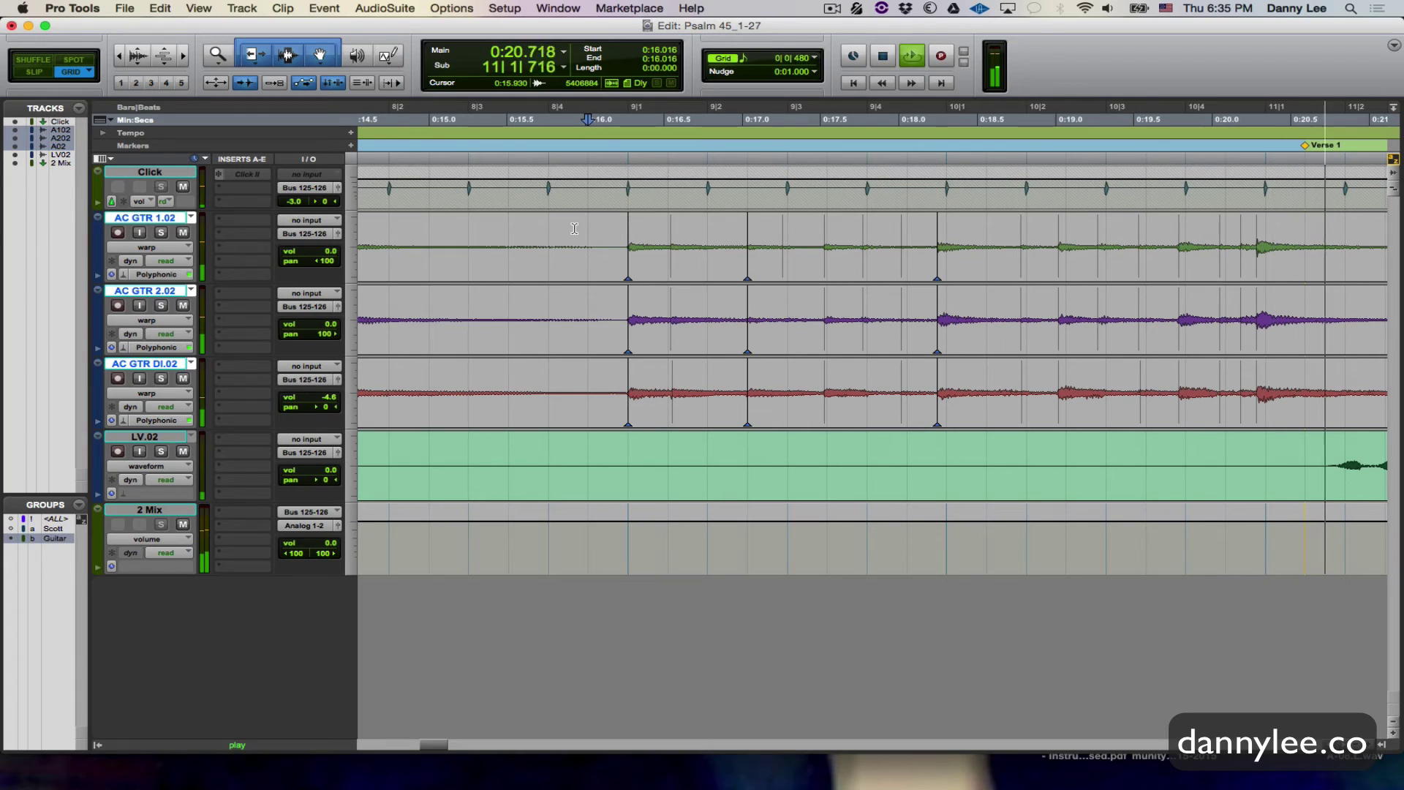
key(space)
Step: Audition the guitars from just before bar 9, then switch to Slip mode with F2
click(552, 223)
key(space)
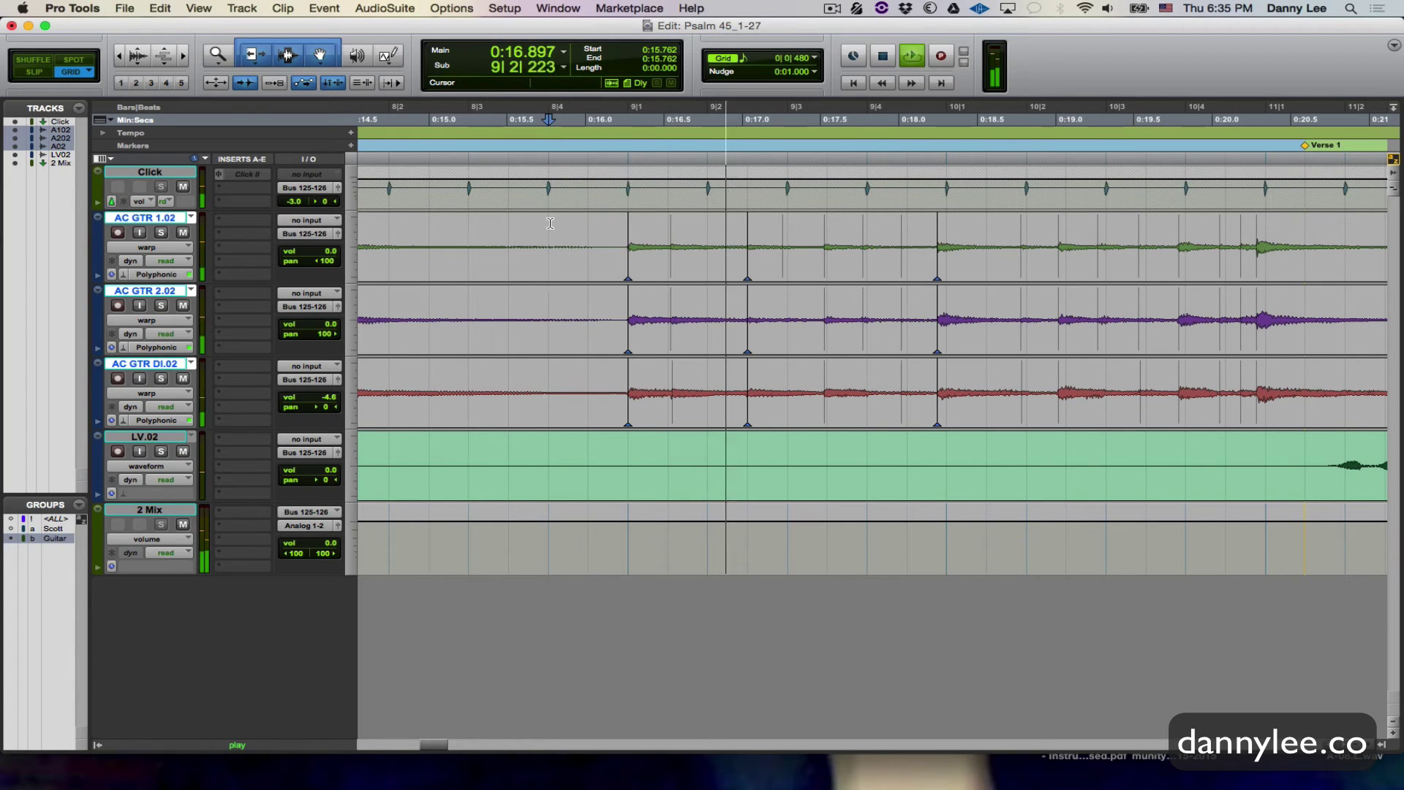
key(space)
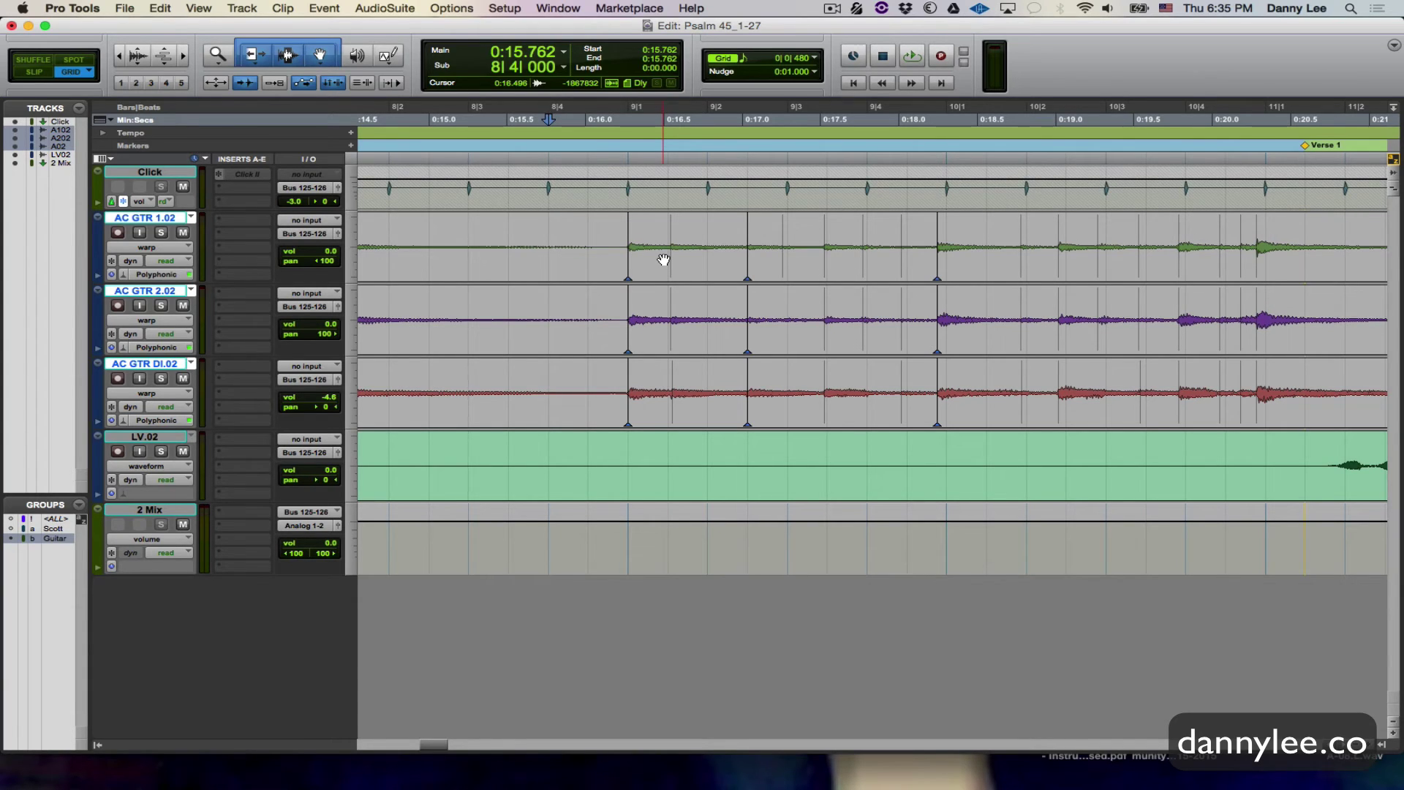
key(F2)
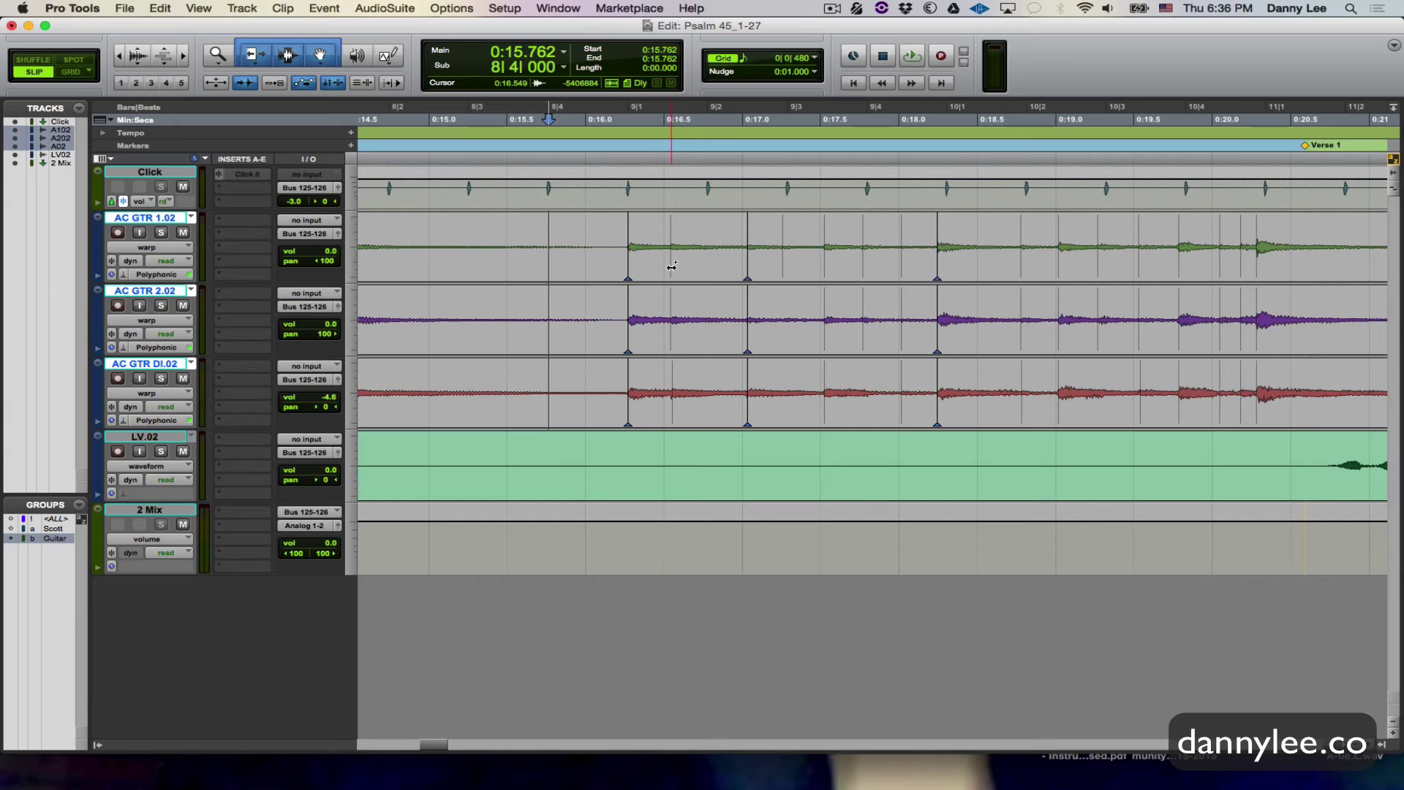
Step: Add a warp marker after 9|1 on all three guitars, nudge it earlier, and audition
click(671, 266)
drag(671, 268, 667, 270)
click(574, 227)
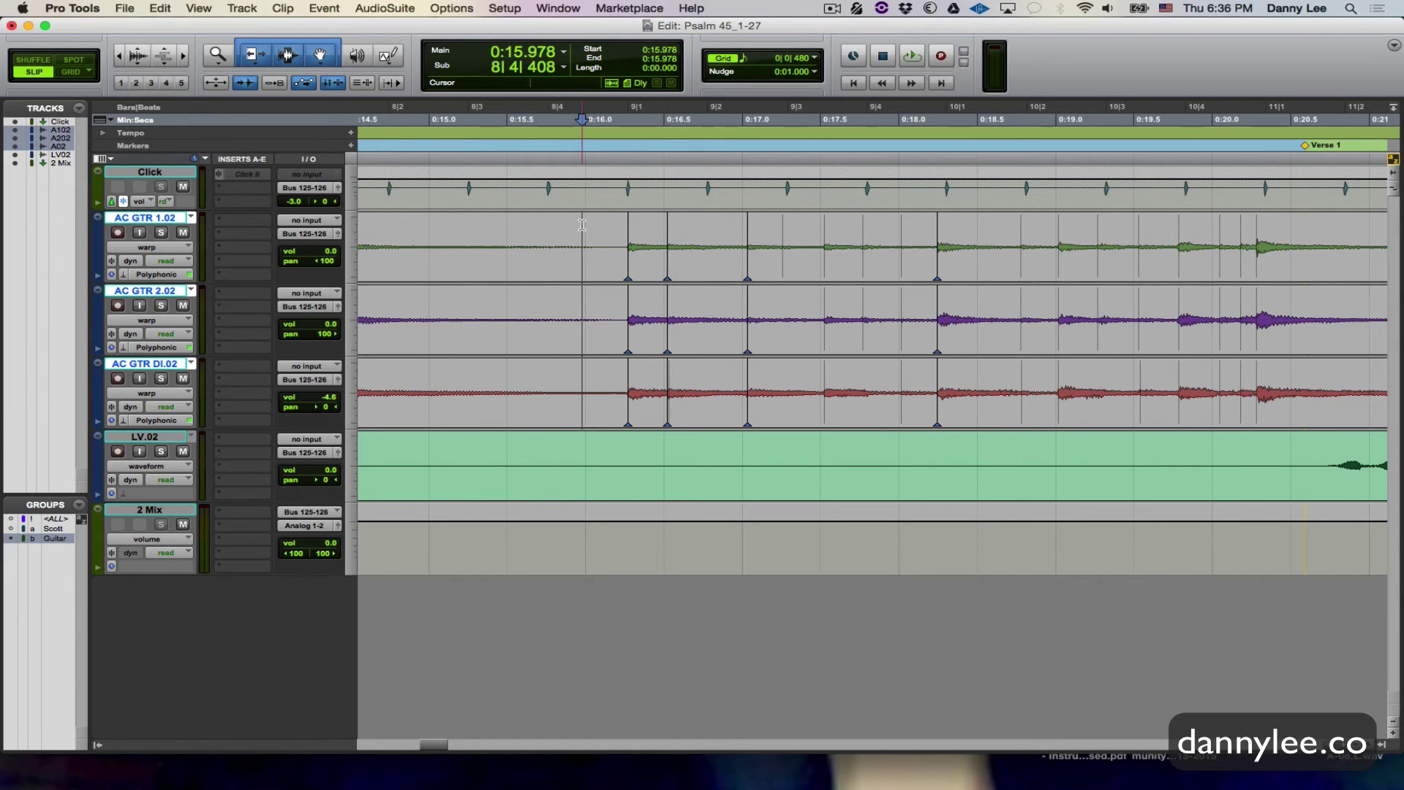
key(space)
click(572, 223)
key(space)
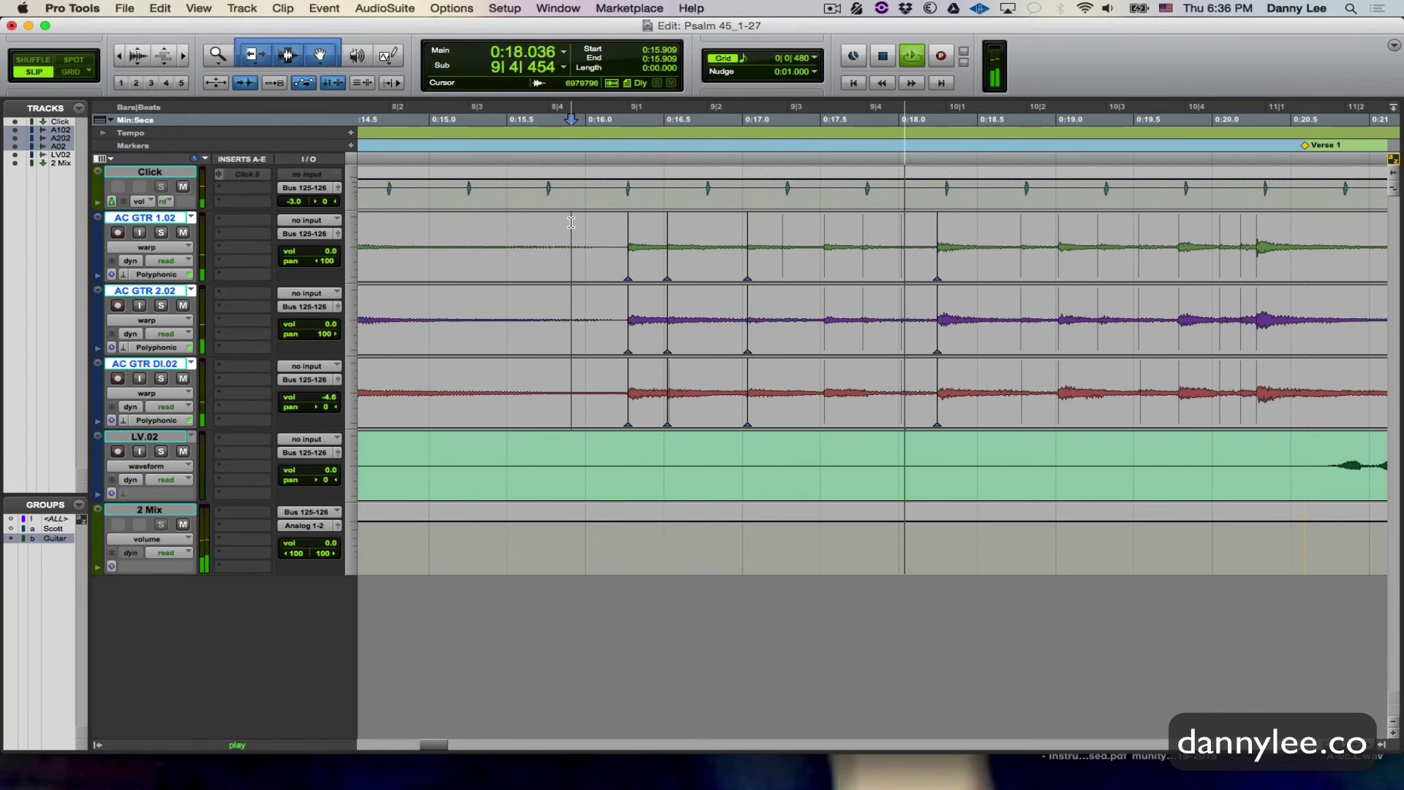
key(space)
key(space)
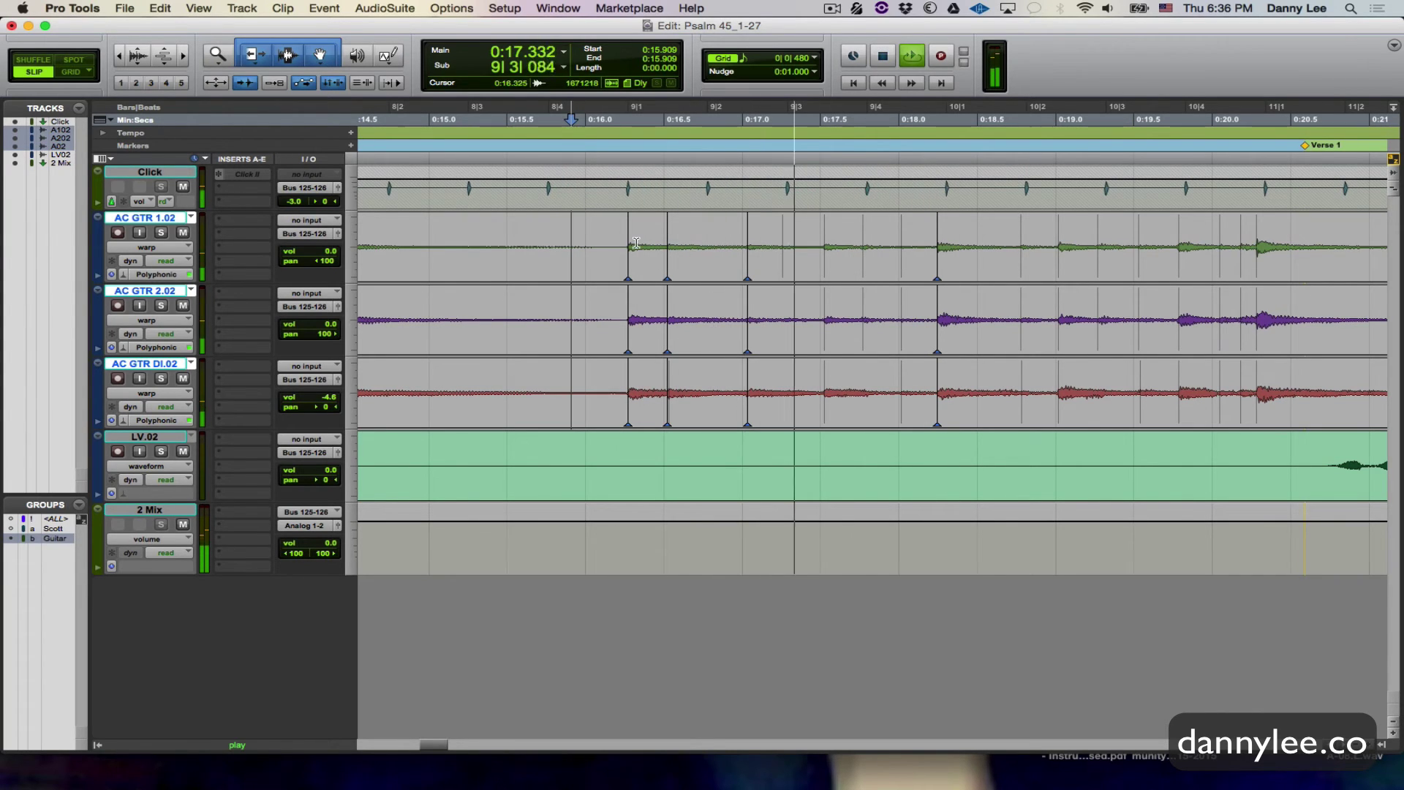
key(space)
Step: Audition from near bar 9 and bar 9 beat 2, then re-enable Grid snapping
key(F4)
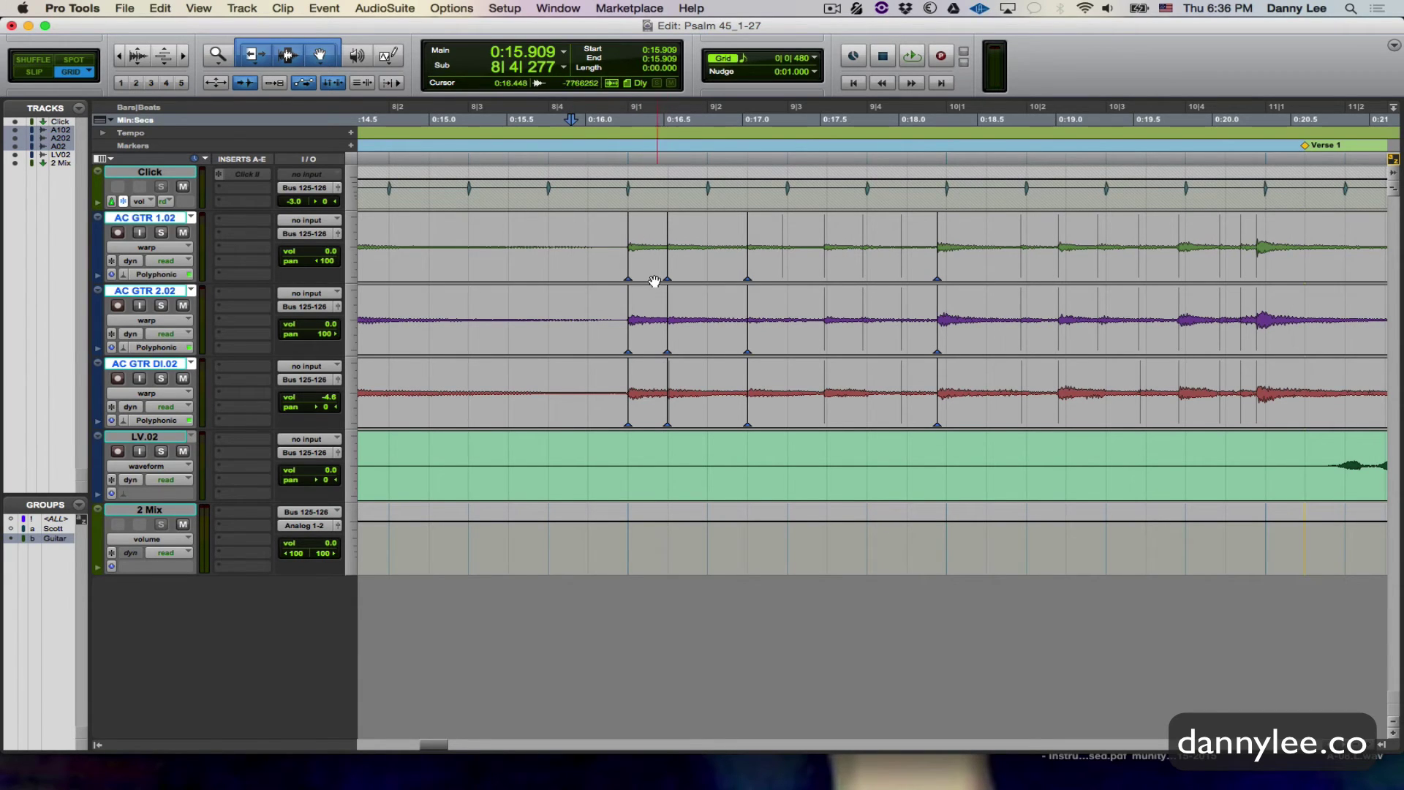
key(F3)
click(602, 233)
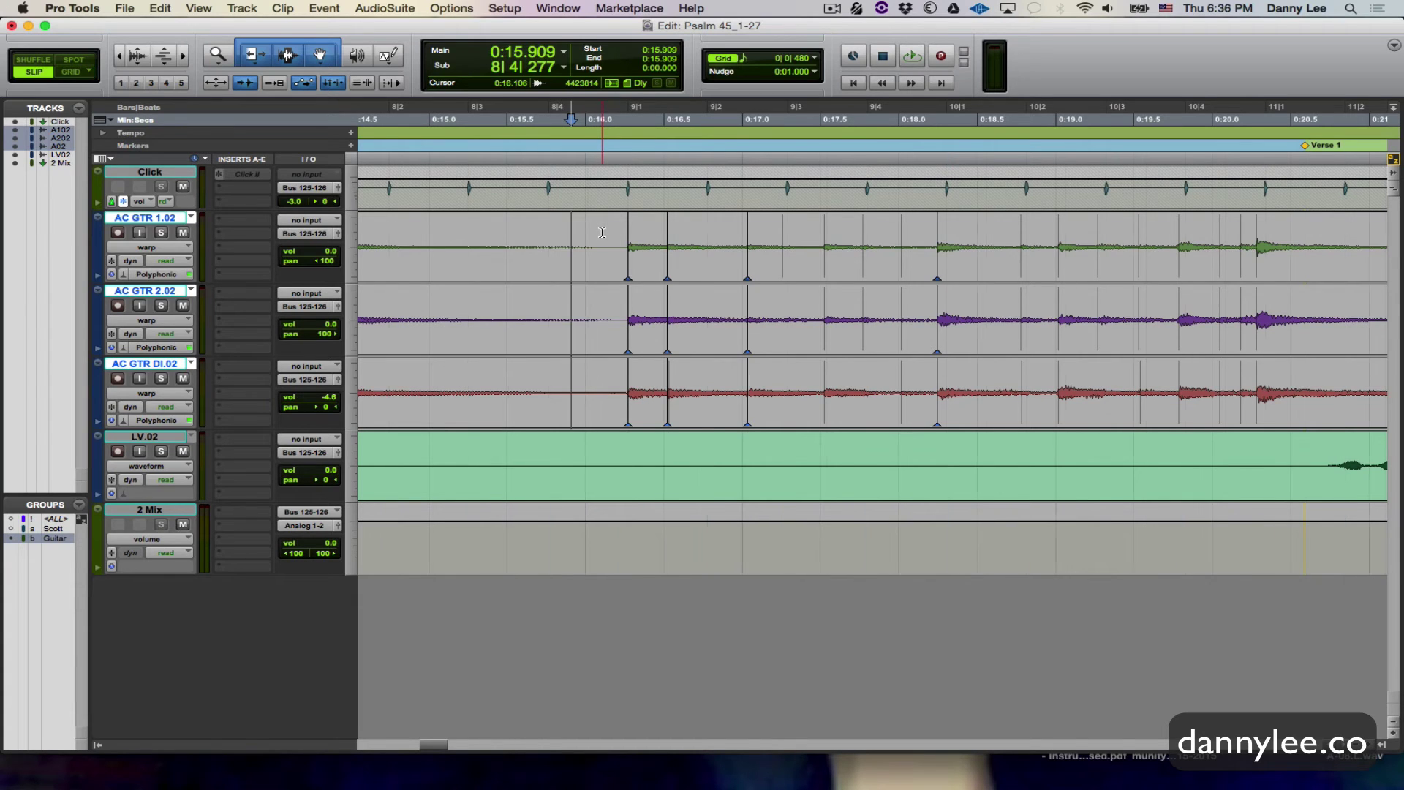
key(space)
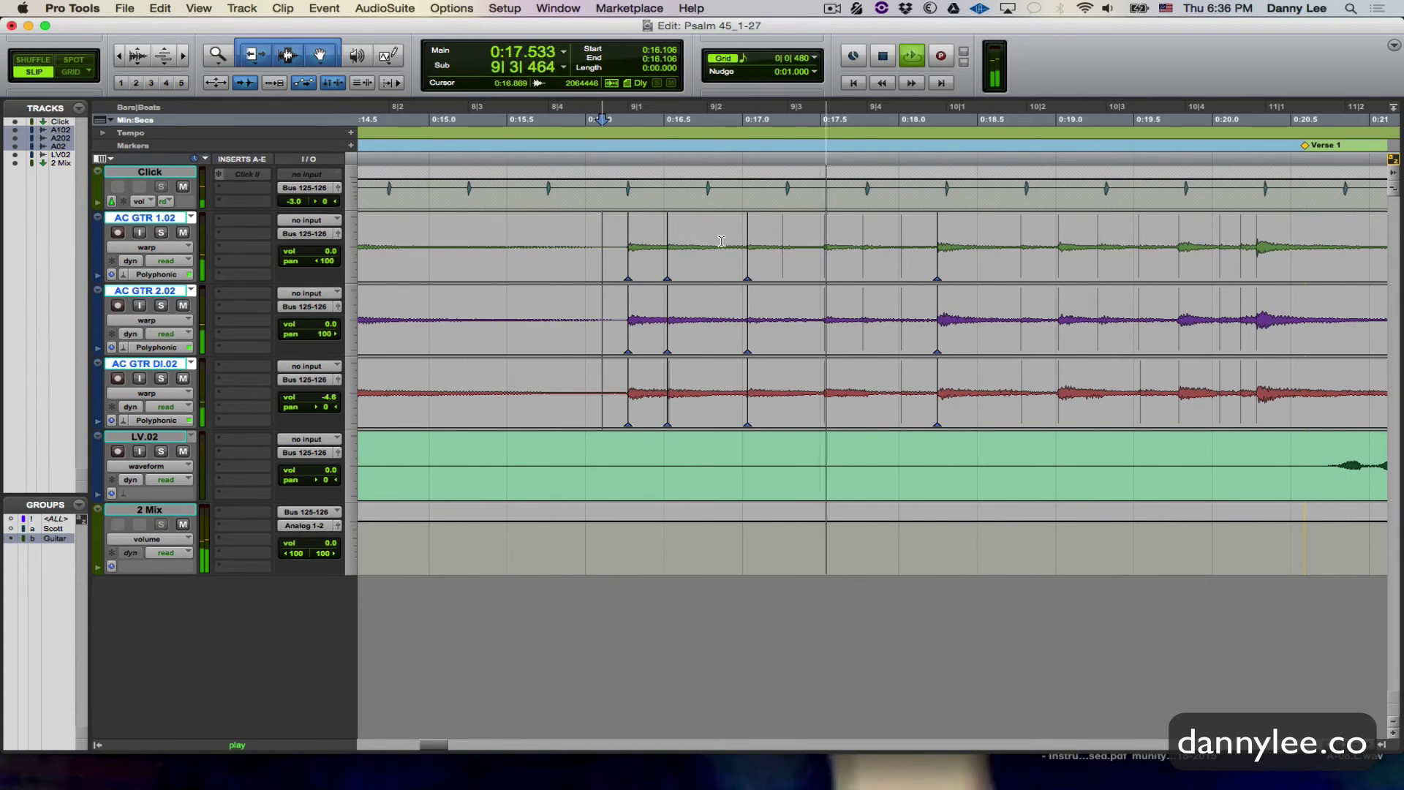
click(723, 247)
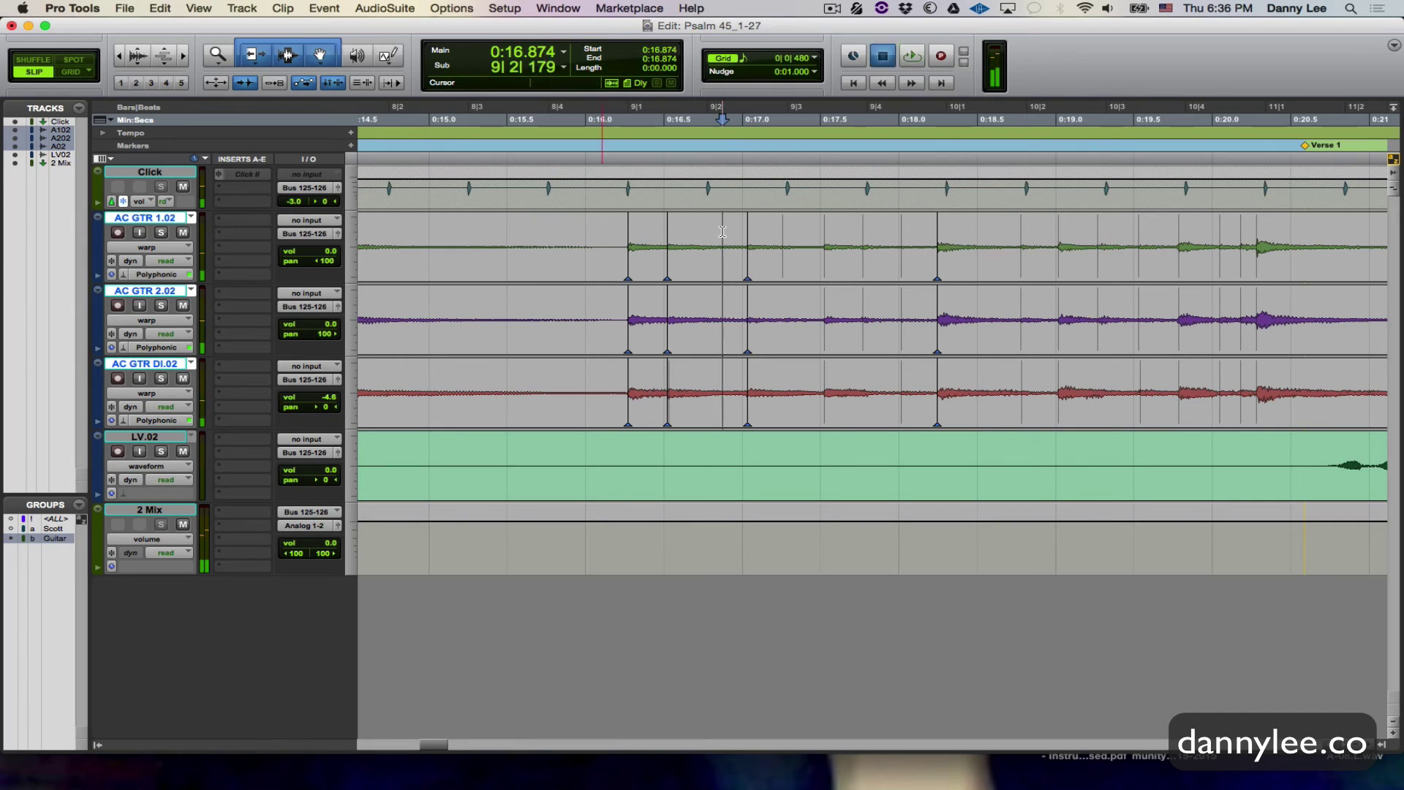
key(space)
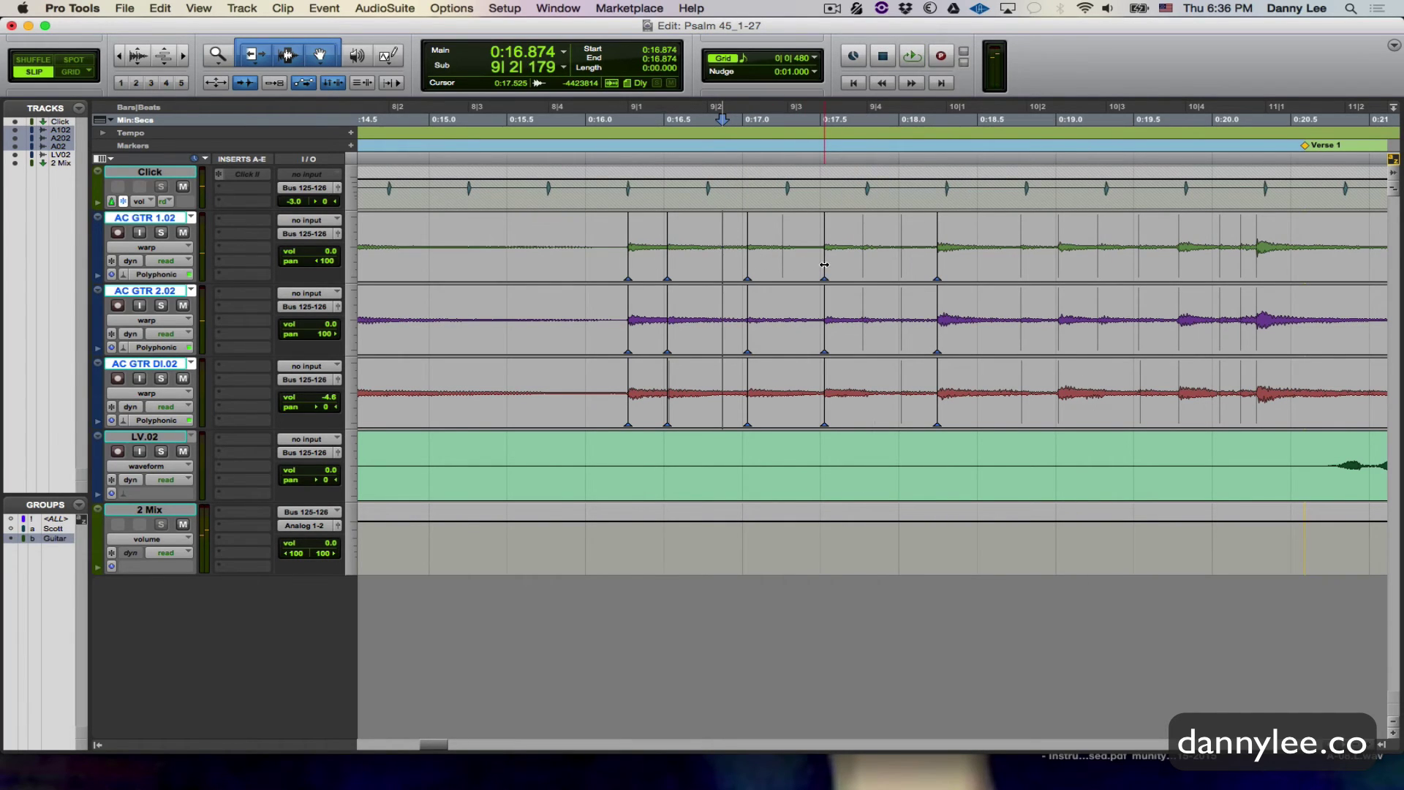
key(F4)
Step: Nudge the marker after 9|3 later, then add a marker just before 9|3 and shift it slightly later
drag(824, 266, 826, 266)
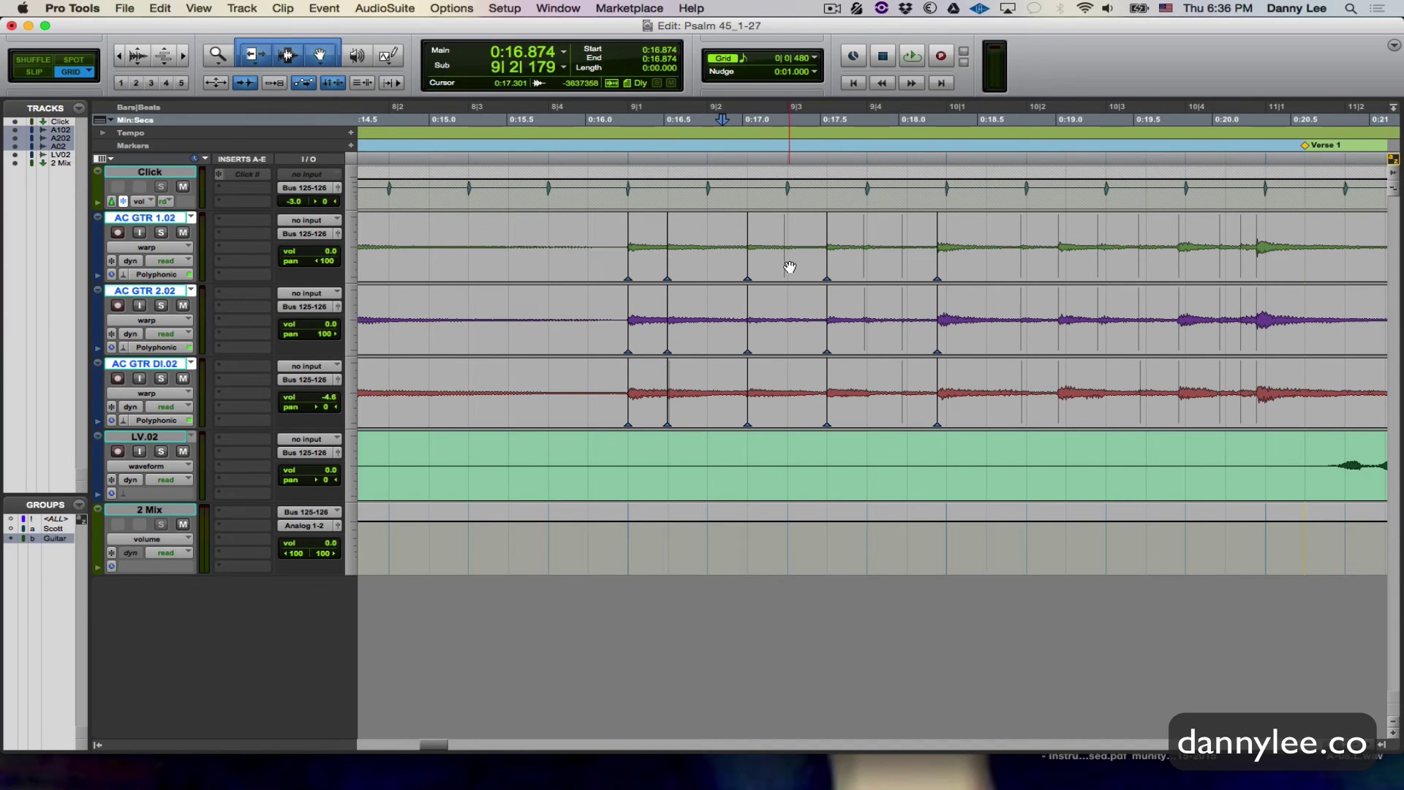
click(785, 269)
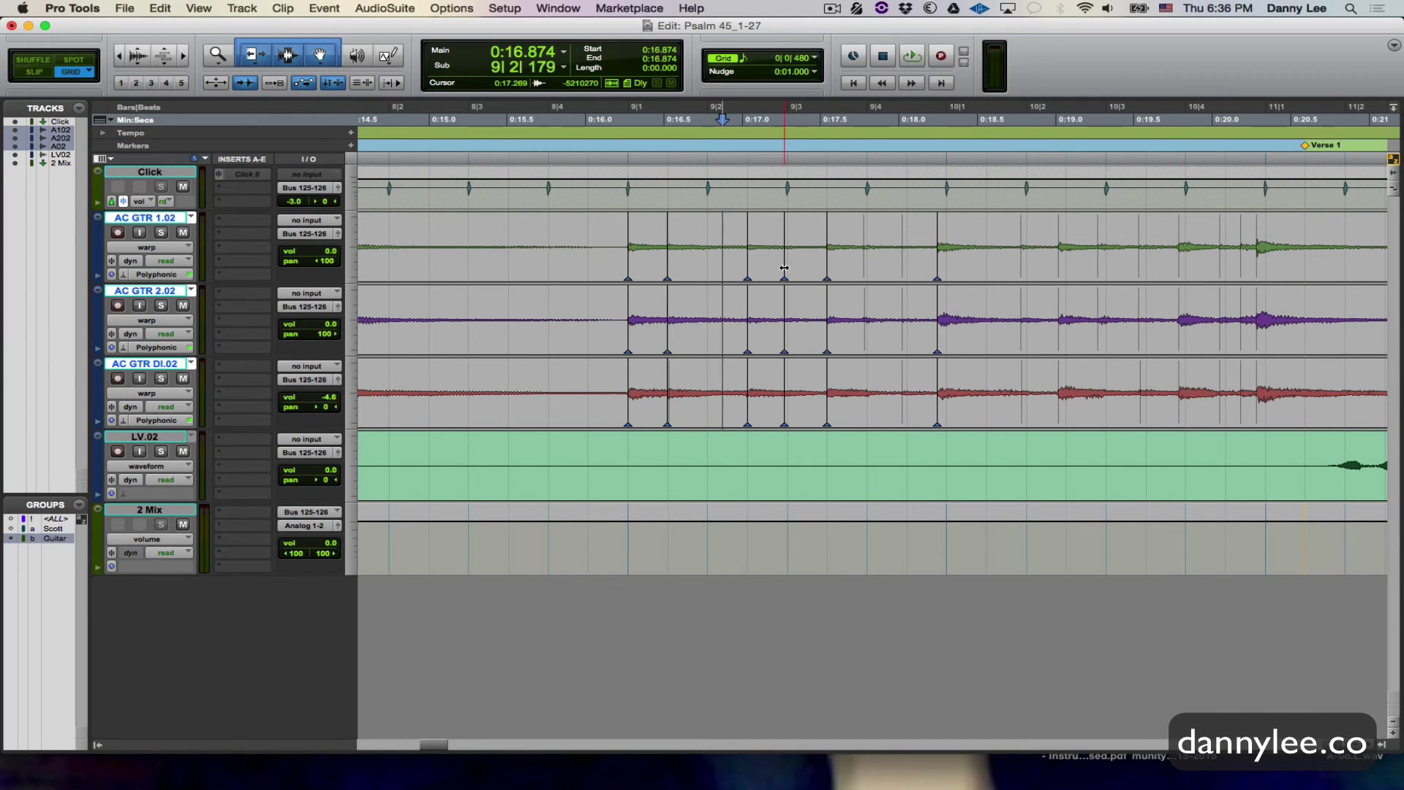
drag(785, 267, 786, 266)
Step: Audition the guitars from just before bar 9, undo the last marker move, and replay from 9|2
click(587, 223)
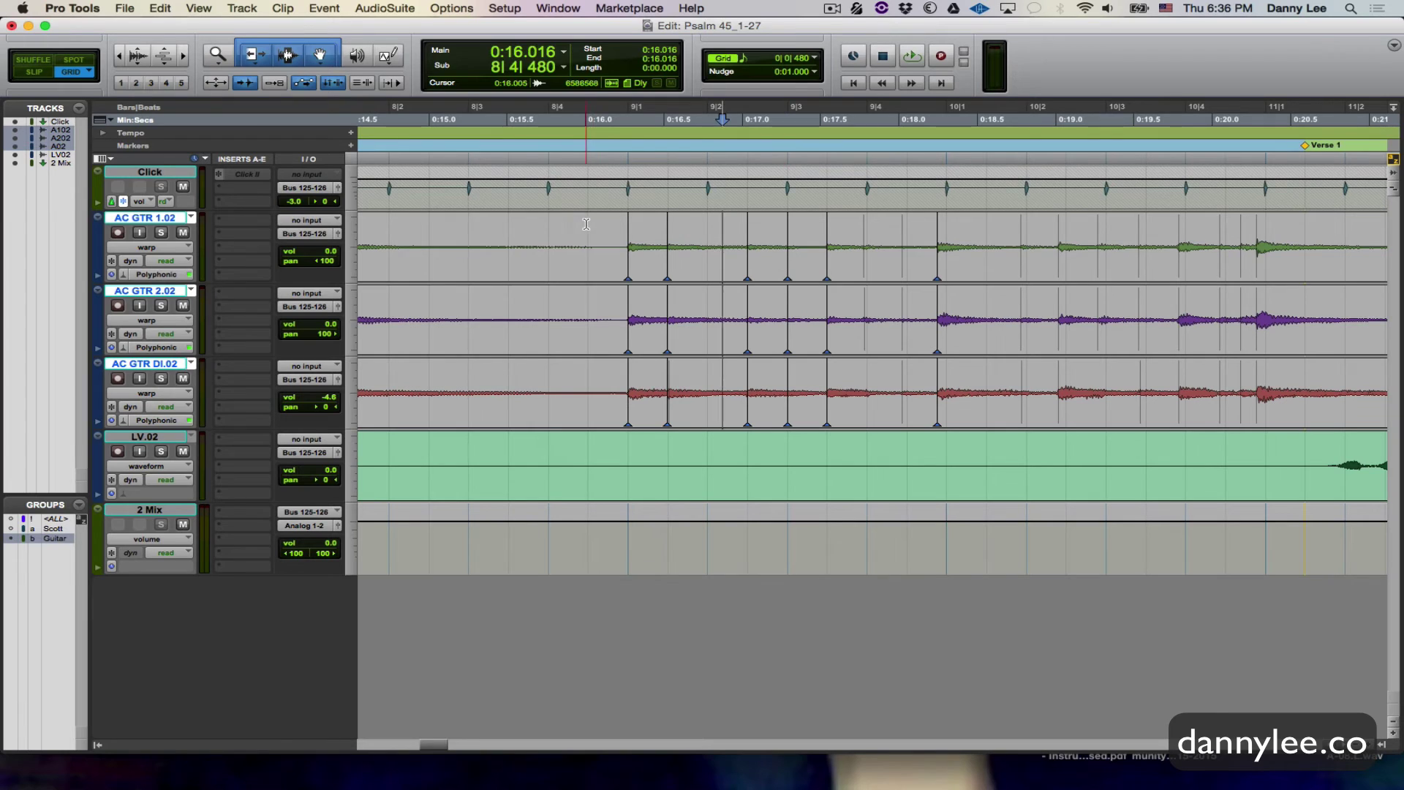
key(space)
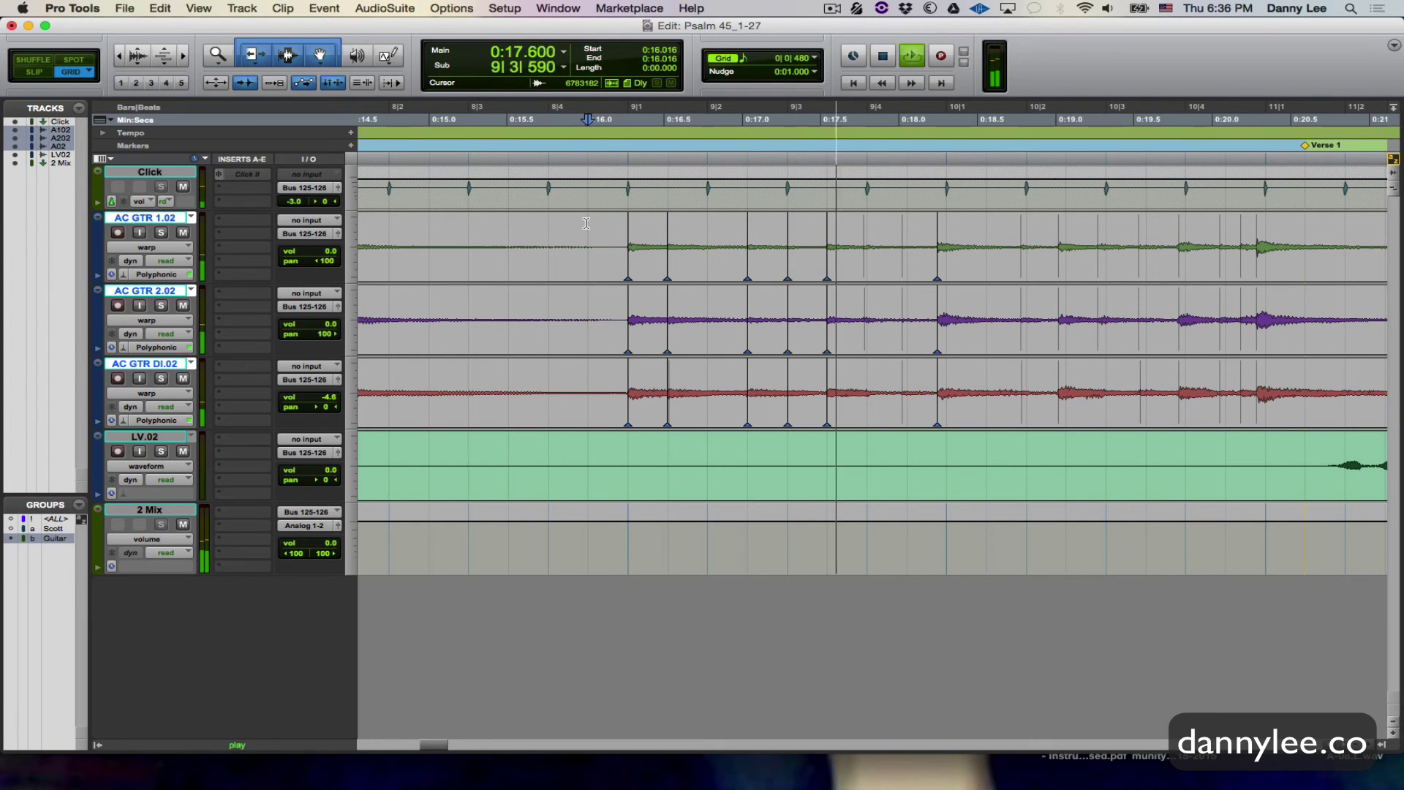
key(space)
key(space)
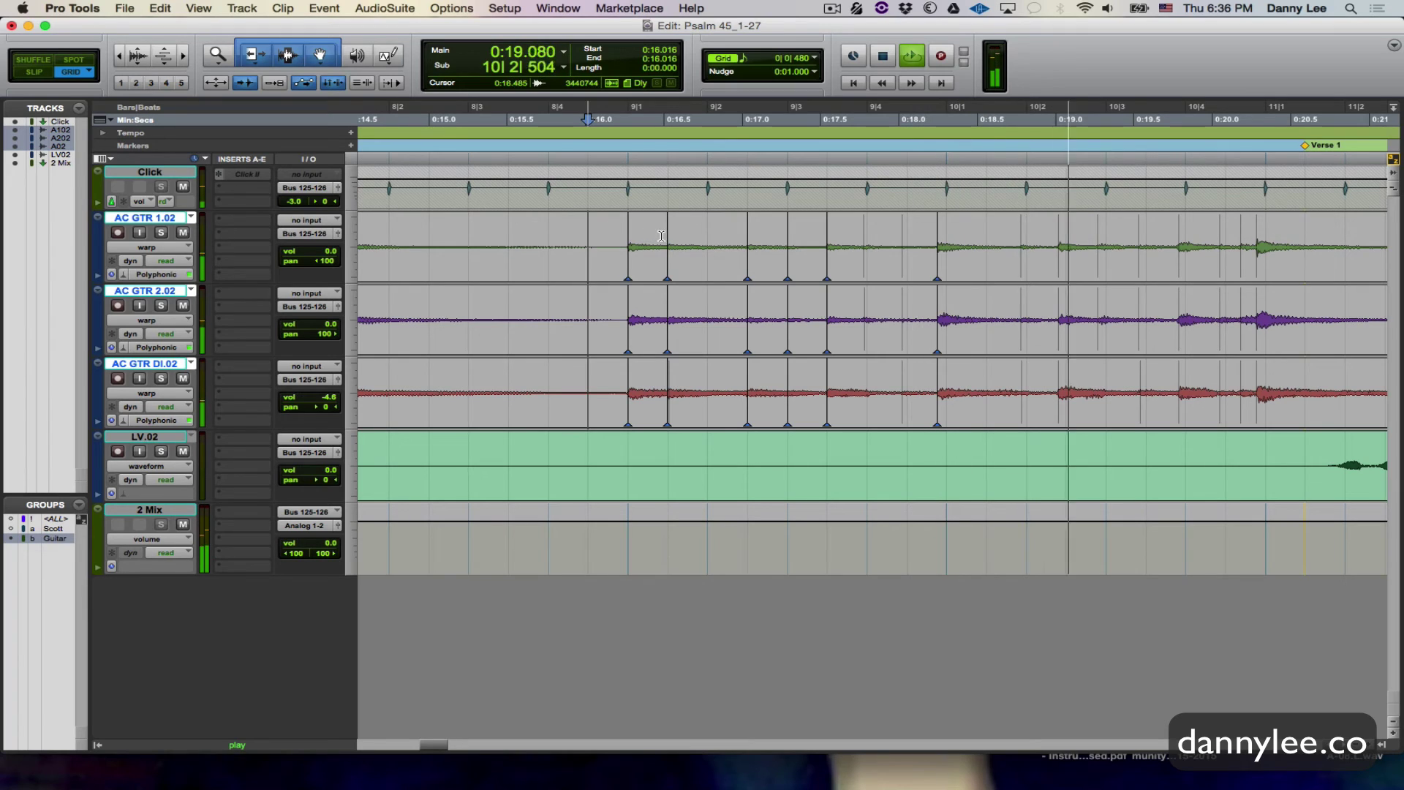
key(space)
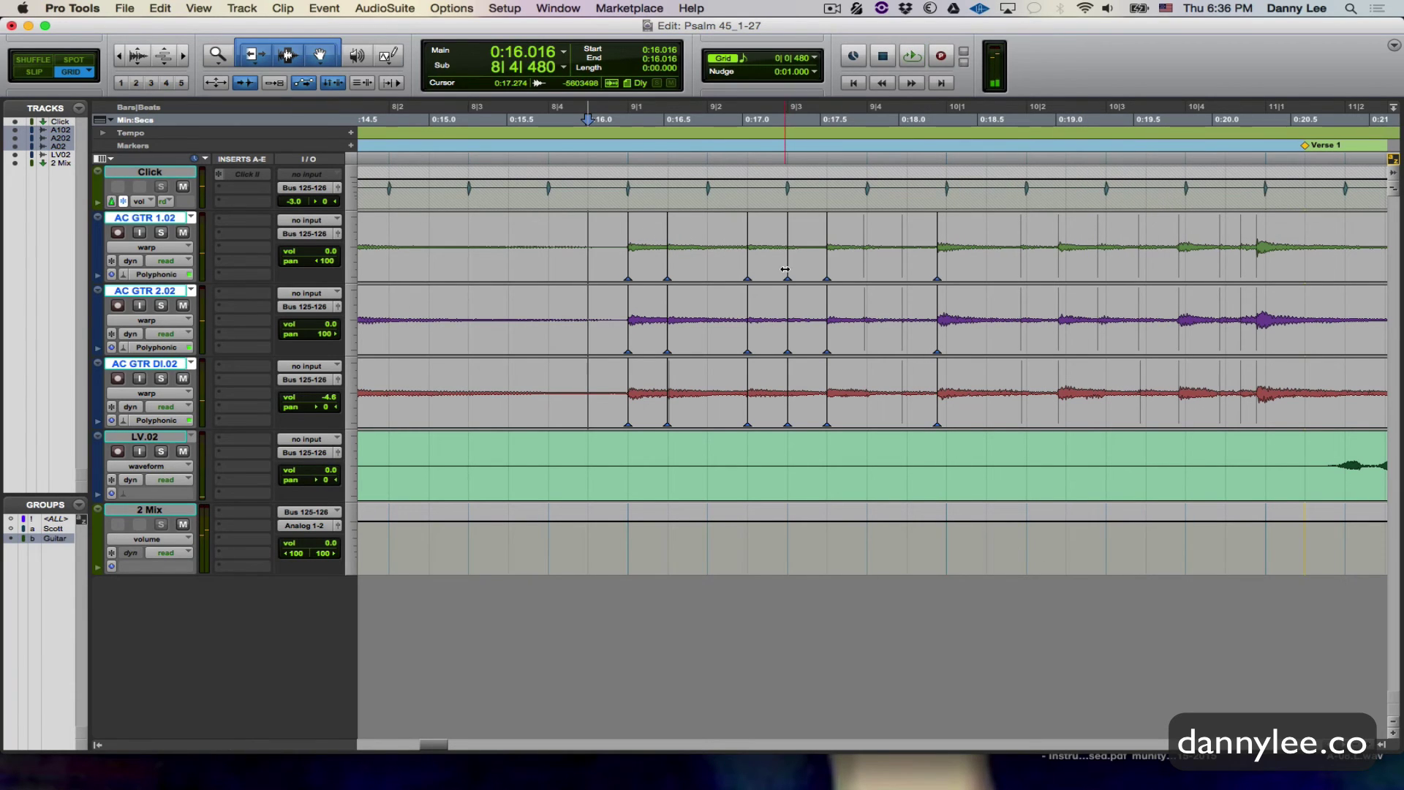
key(super+z)
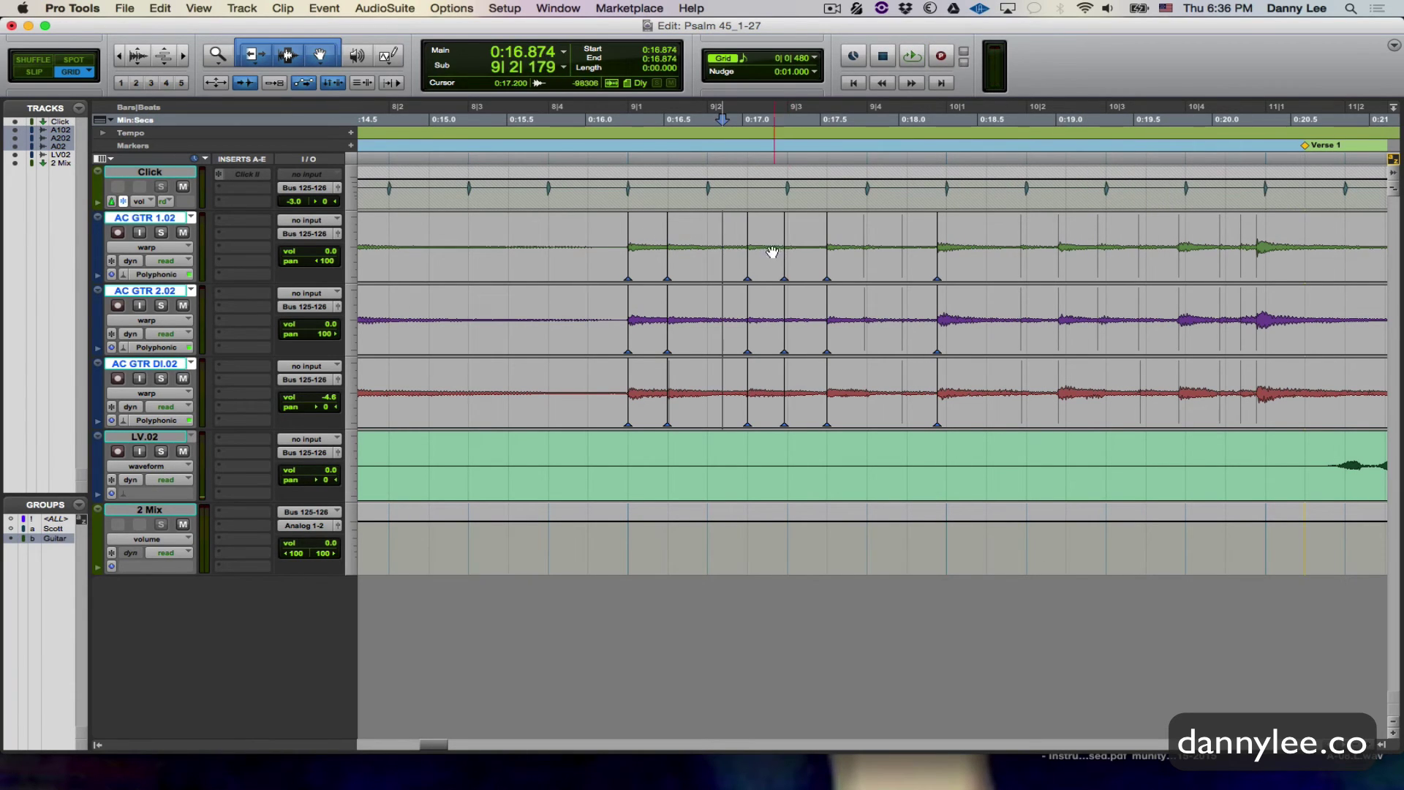
key(space)
click(716, 226)
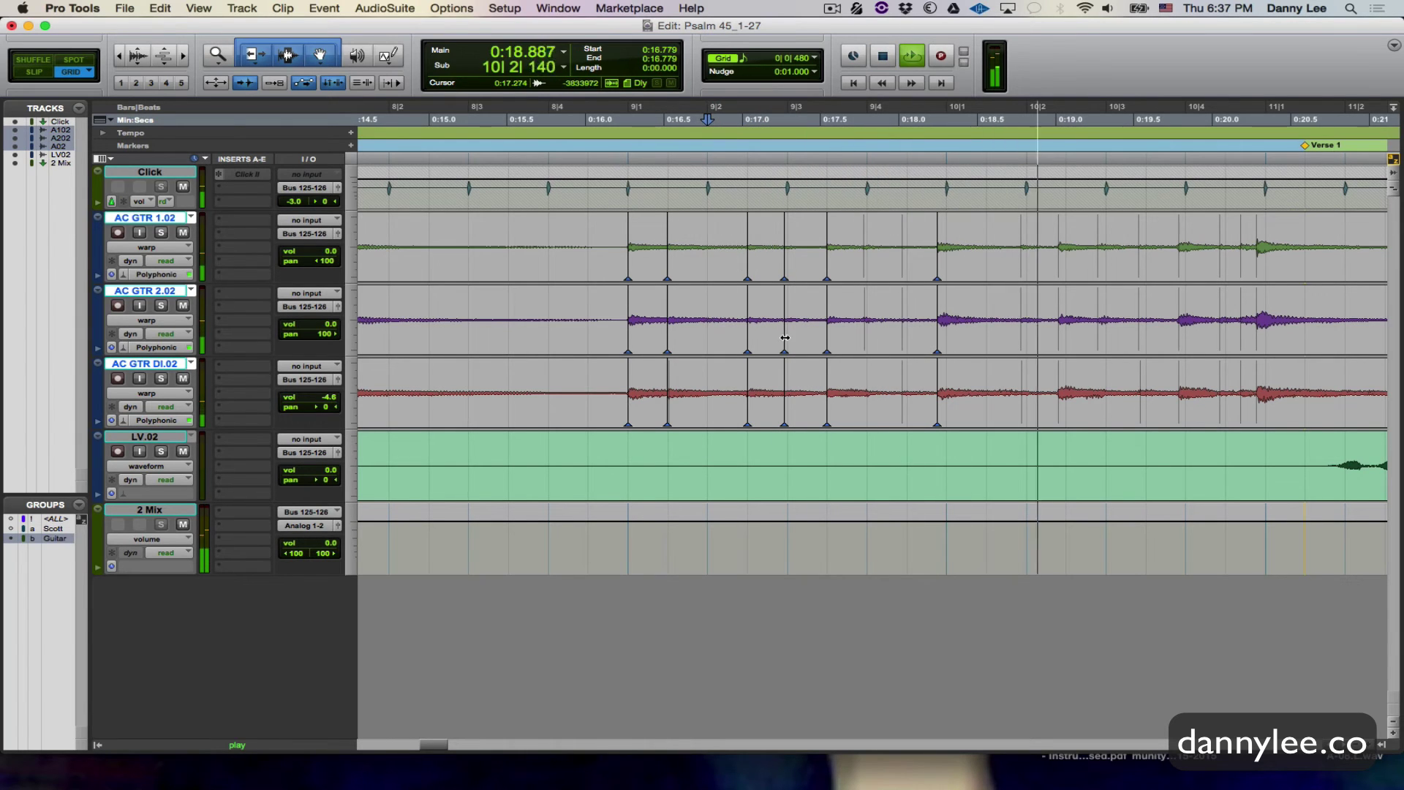
key(space)
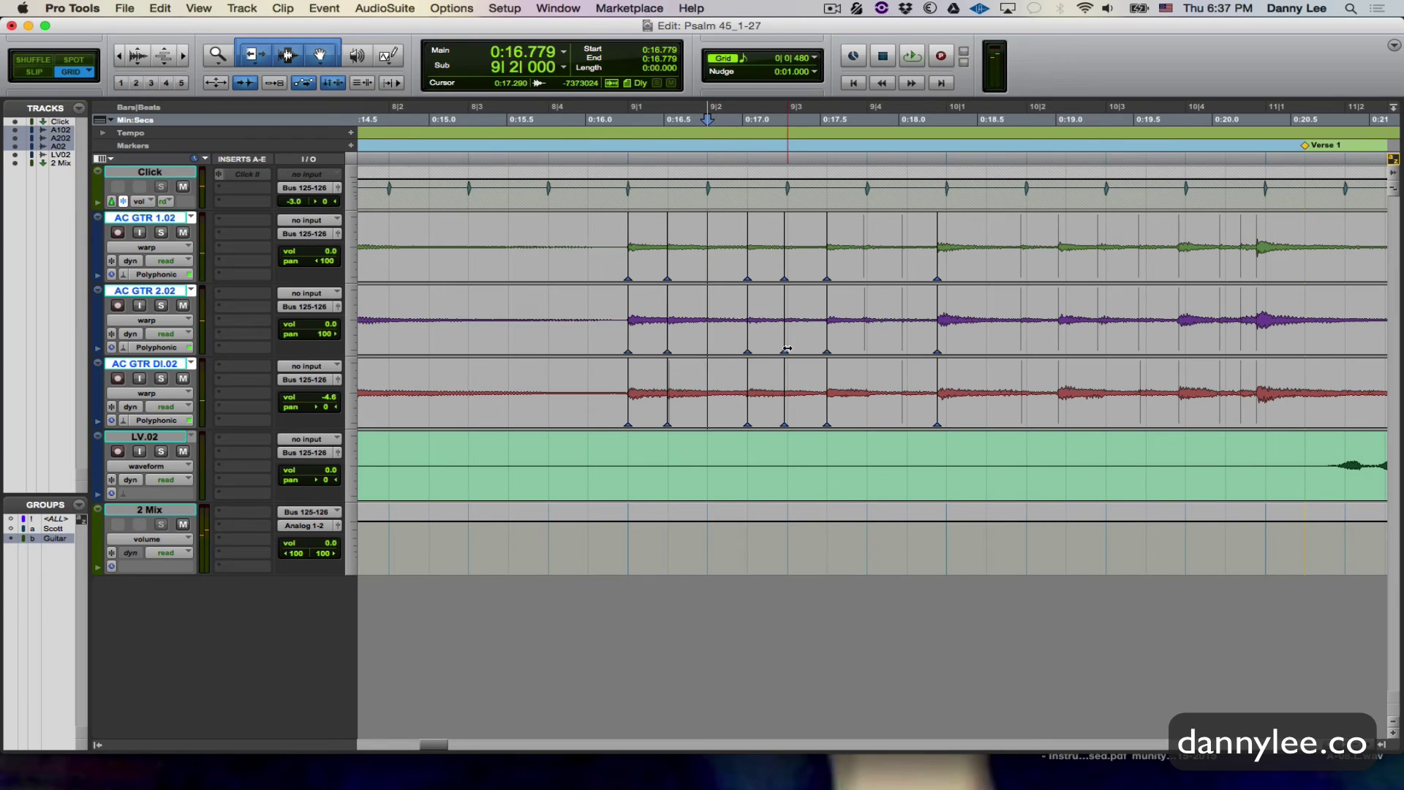
Step: In Slip mode, nudge the marker before 9|3 slightly later and audition from just before beat 2
key(F2)
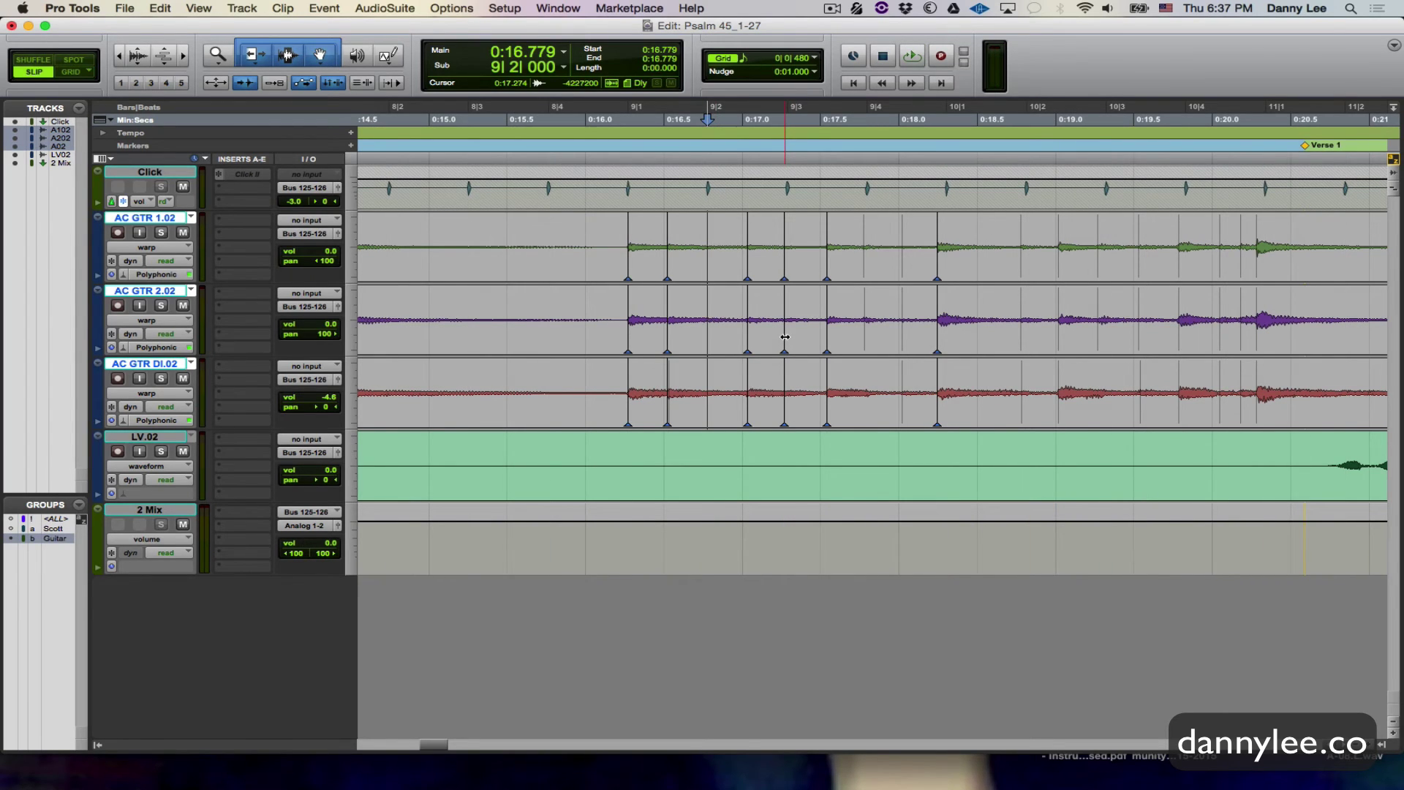
drag(784, 337, 786, 336)
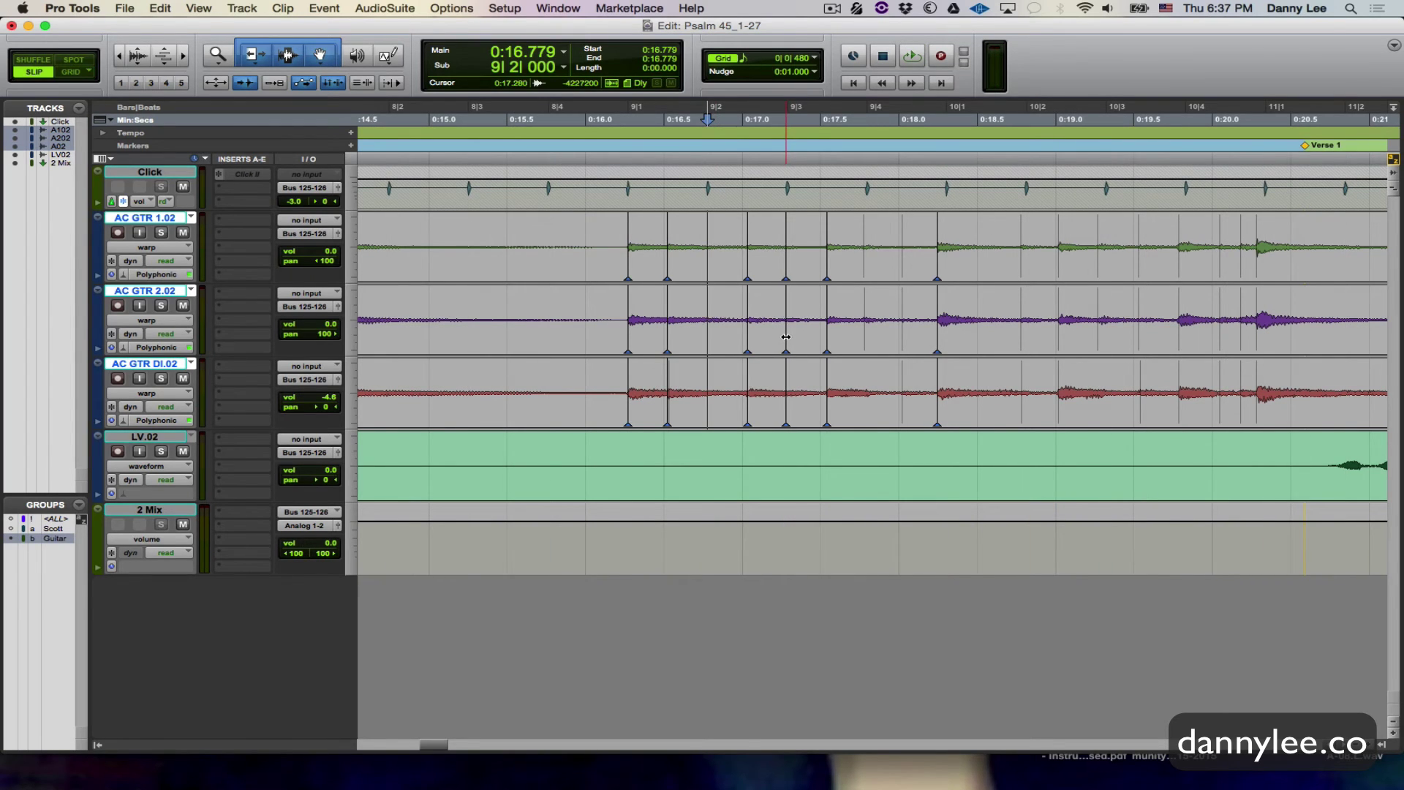
click(700, 243)
key(space)
click(697, 234)
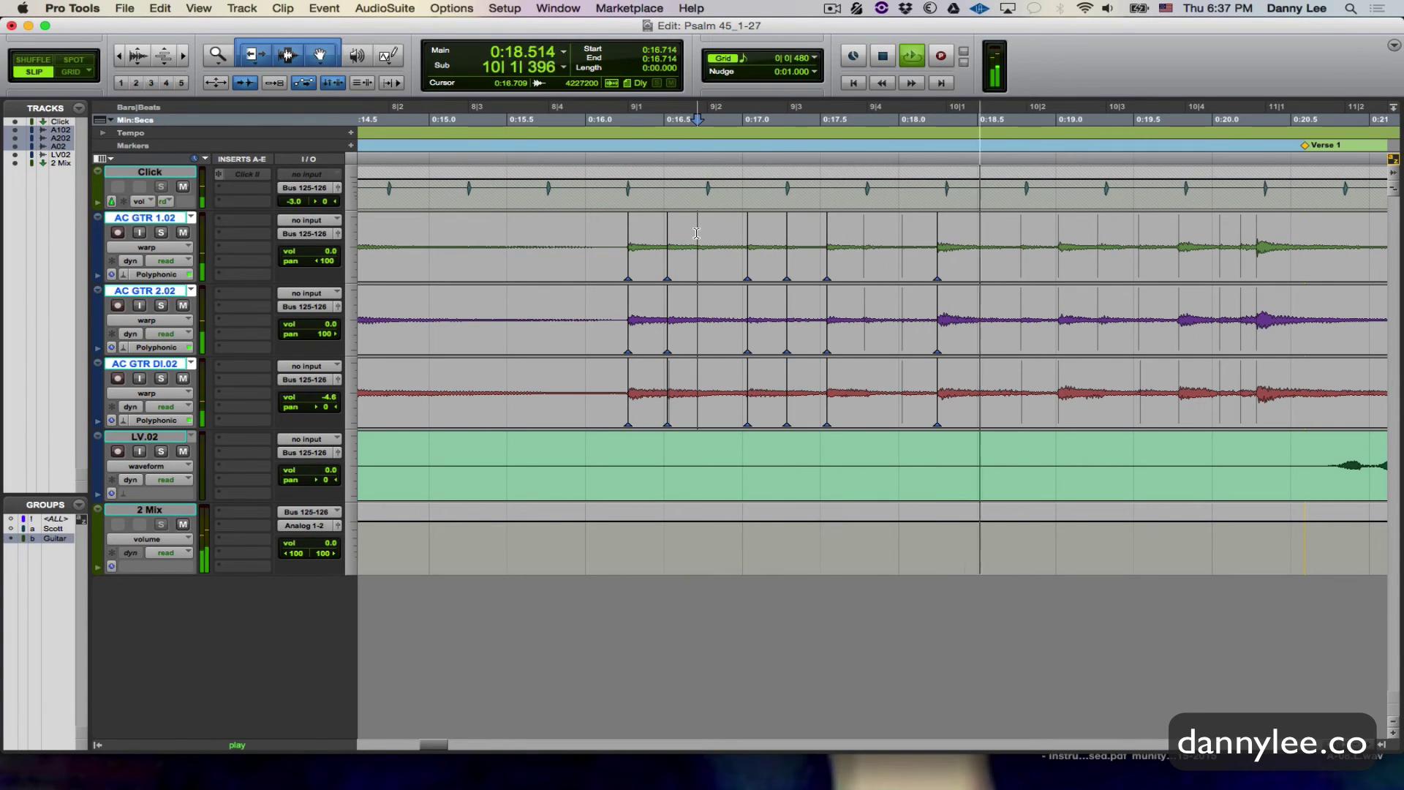
click(696, 232)
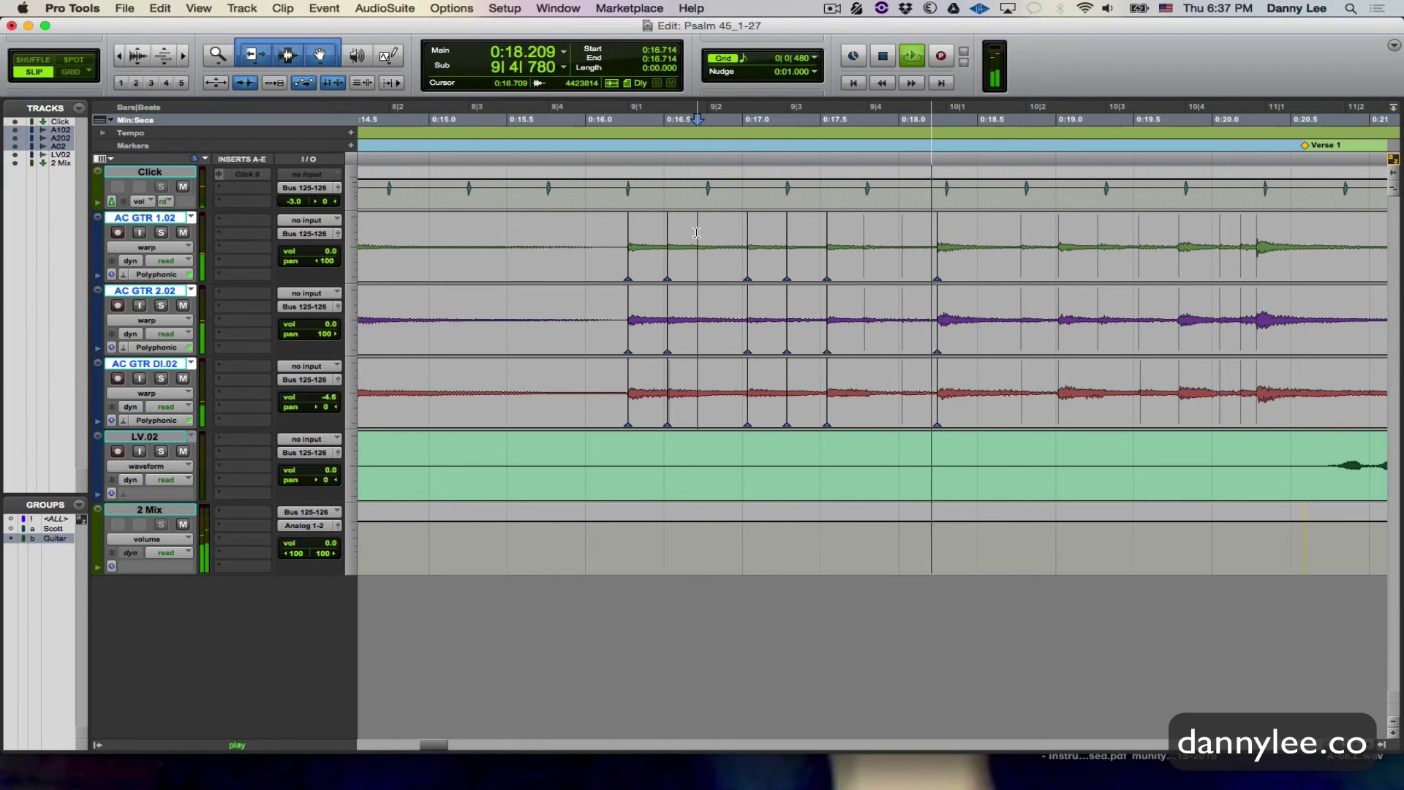
Step: Set the playback start to 0:17.440 and briefly audition the guitars before beat 3
key(space)
drag(775, 231, 801, 233)
click(811, 231)
key(space)
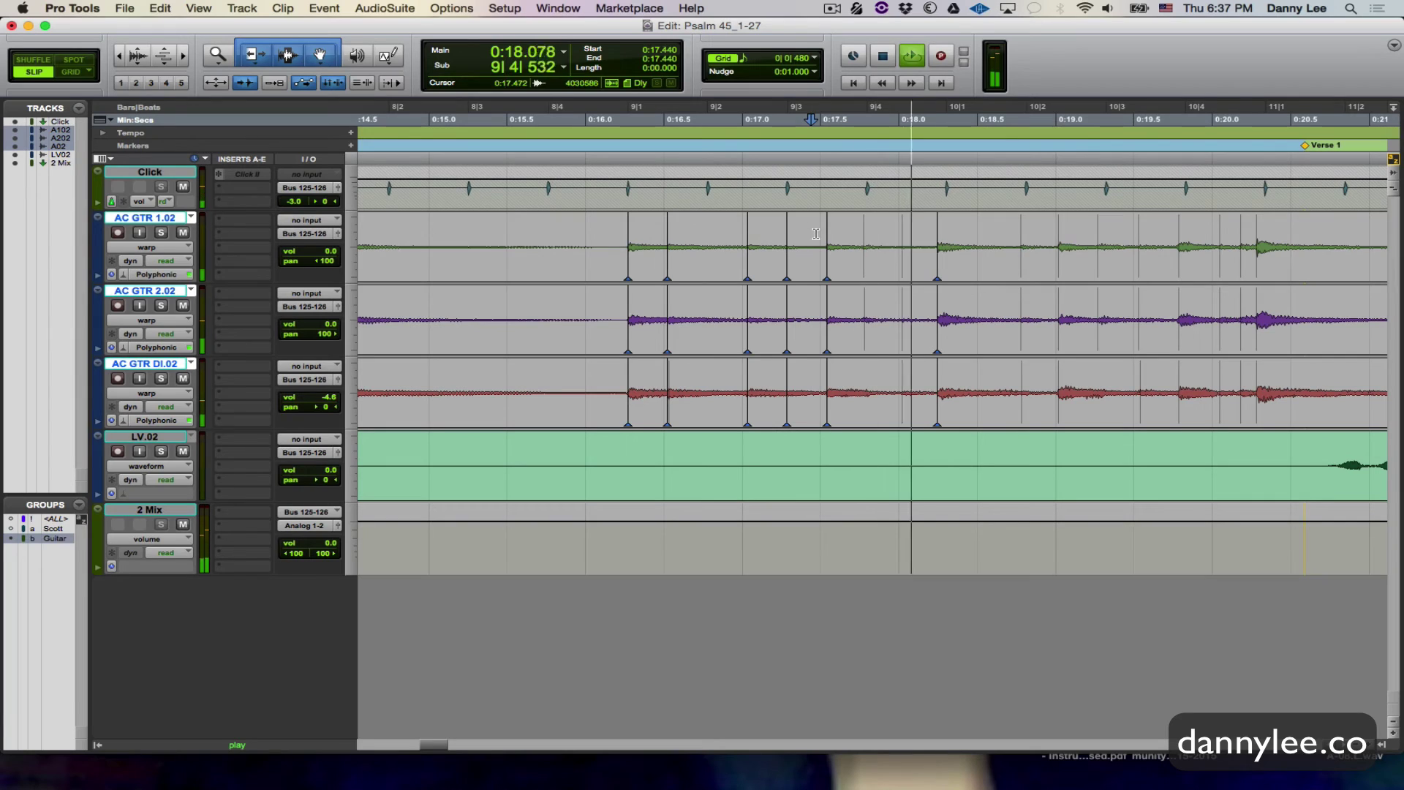
key(space)
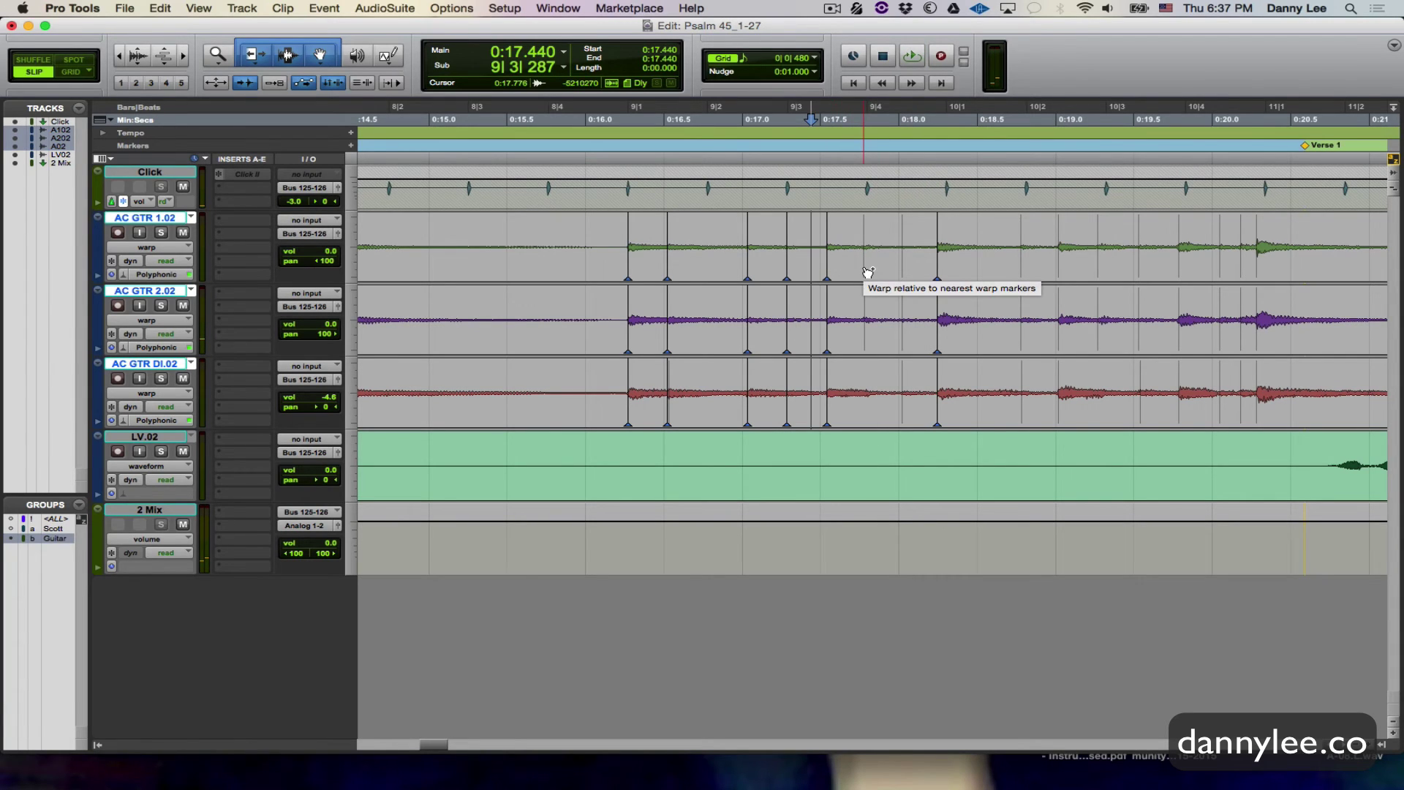
Step: Add a warp marker before 9|4, snap it onto the grid line in Grid mode, and audition from 0:17.033
click(864, 271)
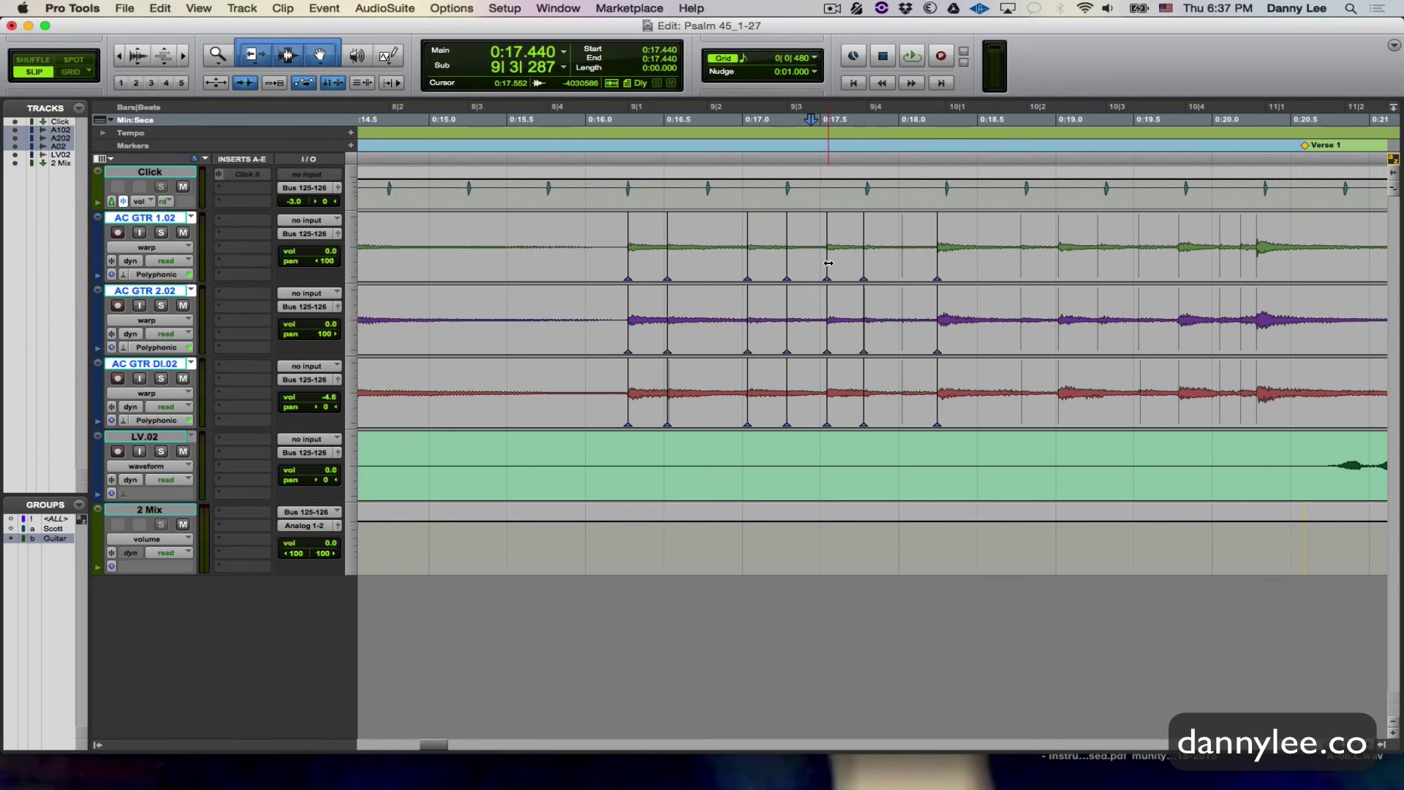
key(F4)
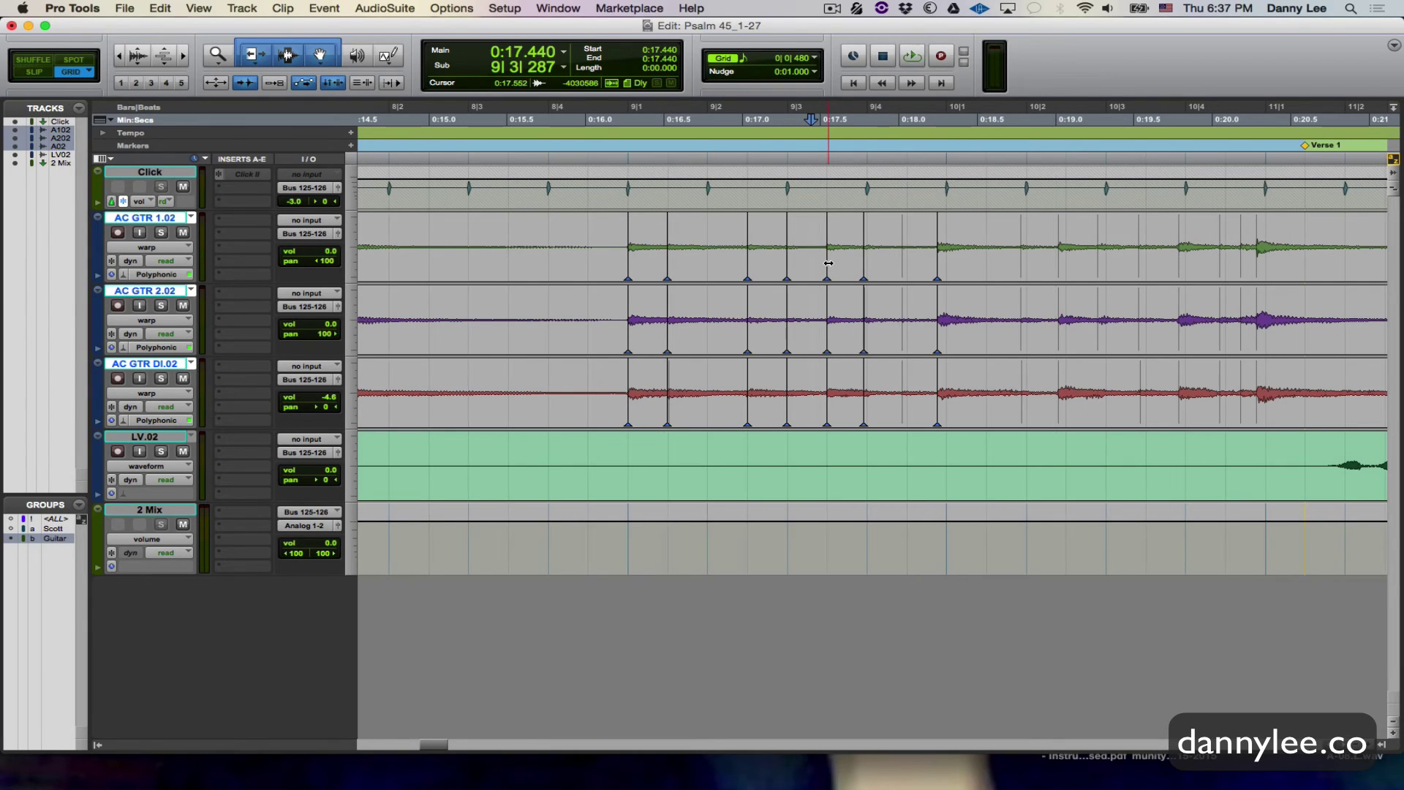
drag(862, 262, 865, 262)
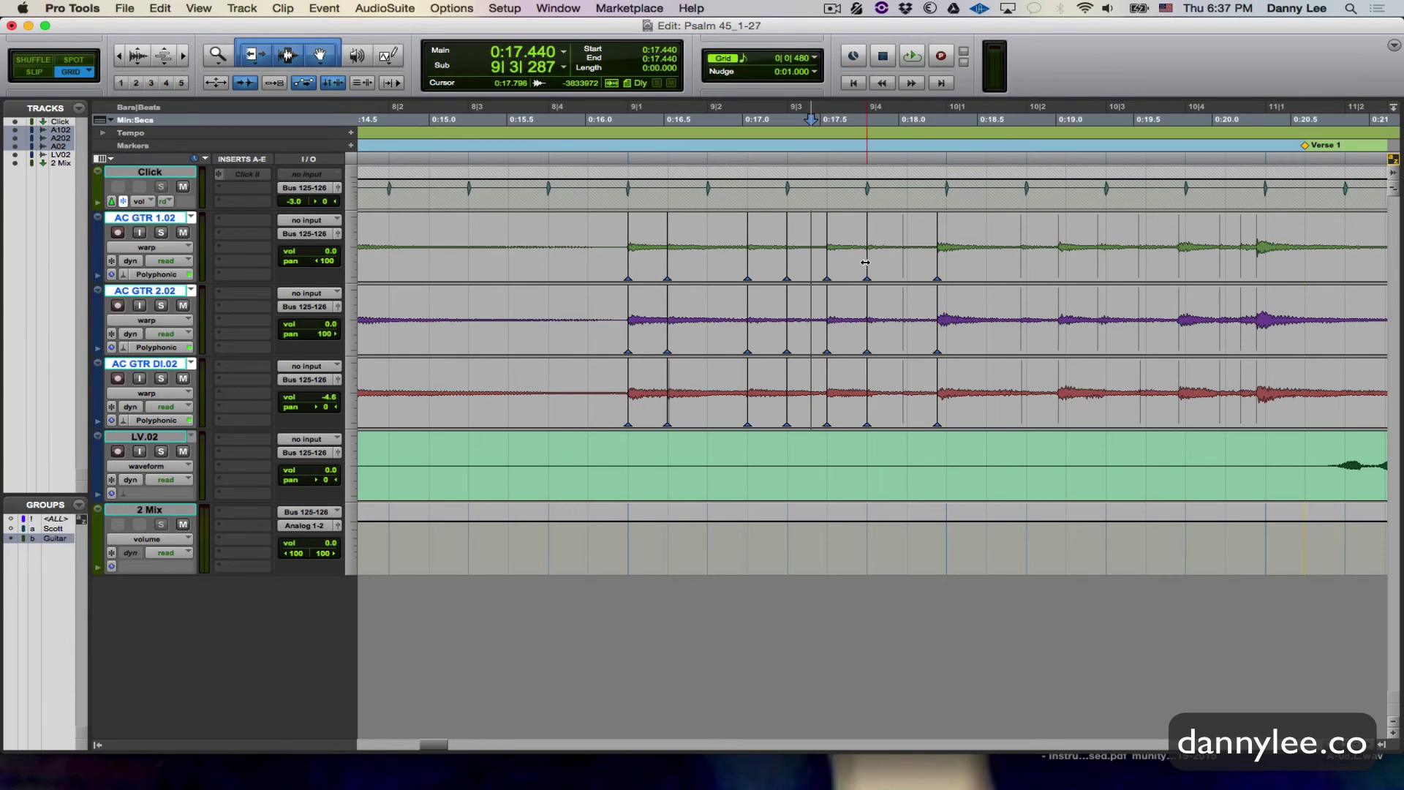
click(760, 222)
key(space)
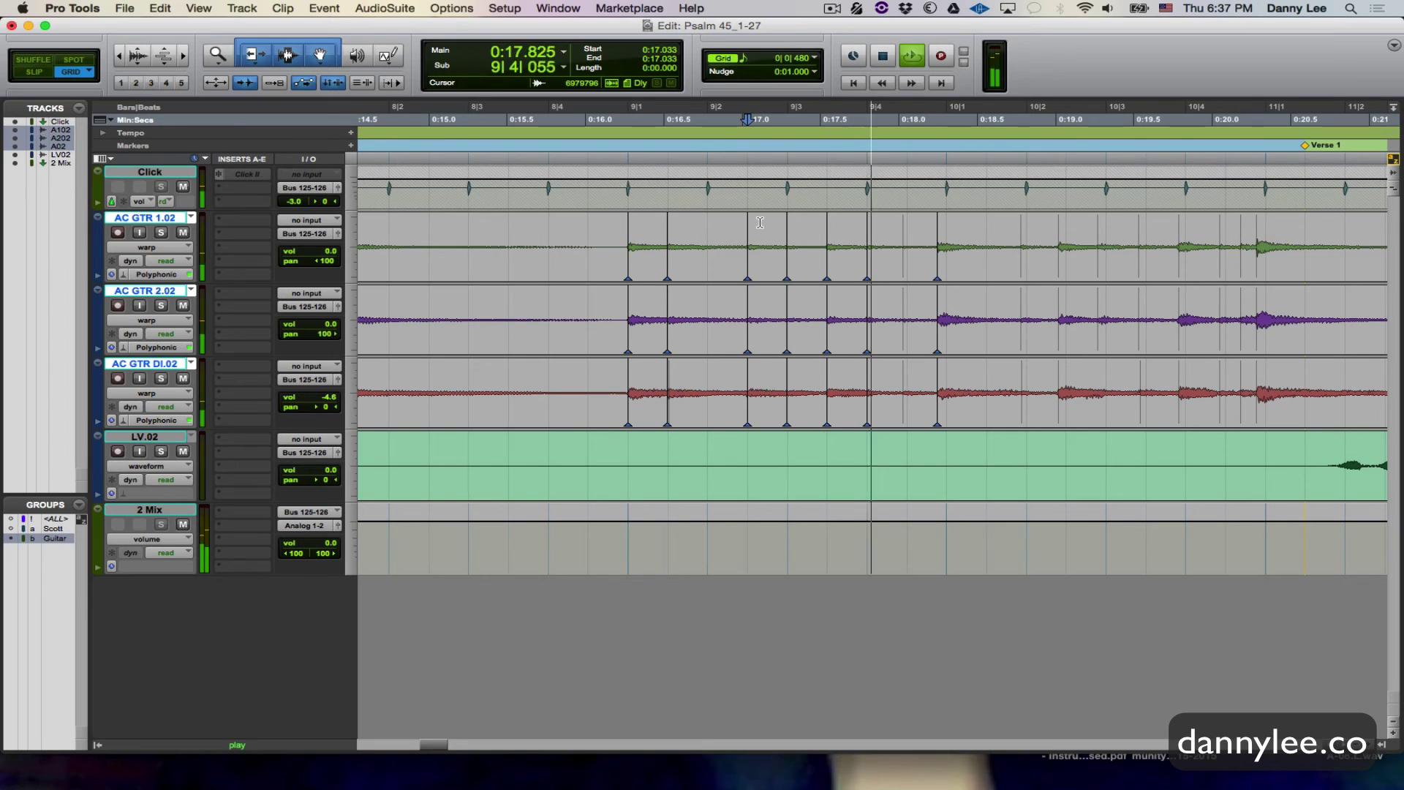
key(space)
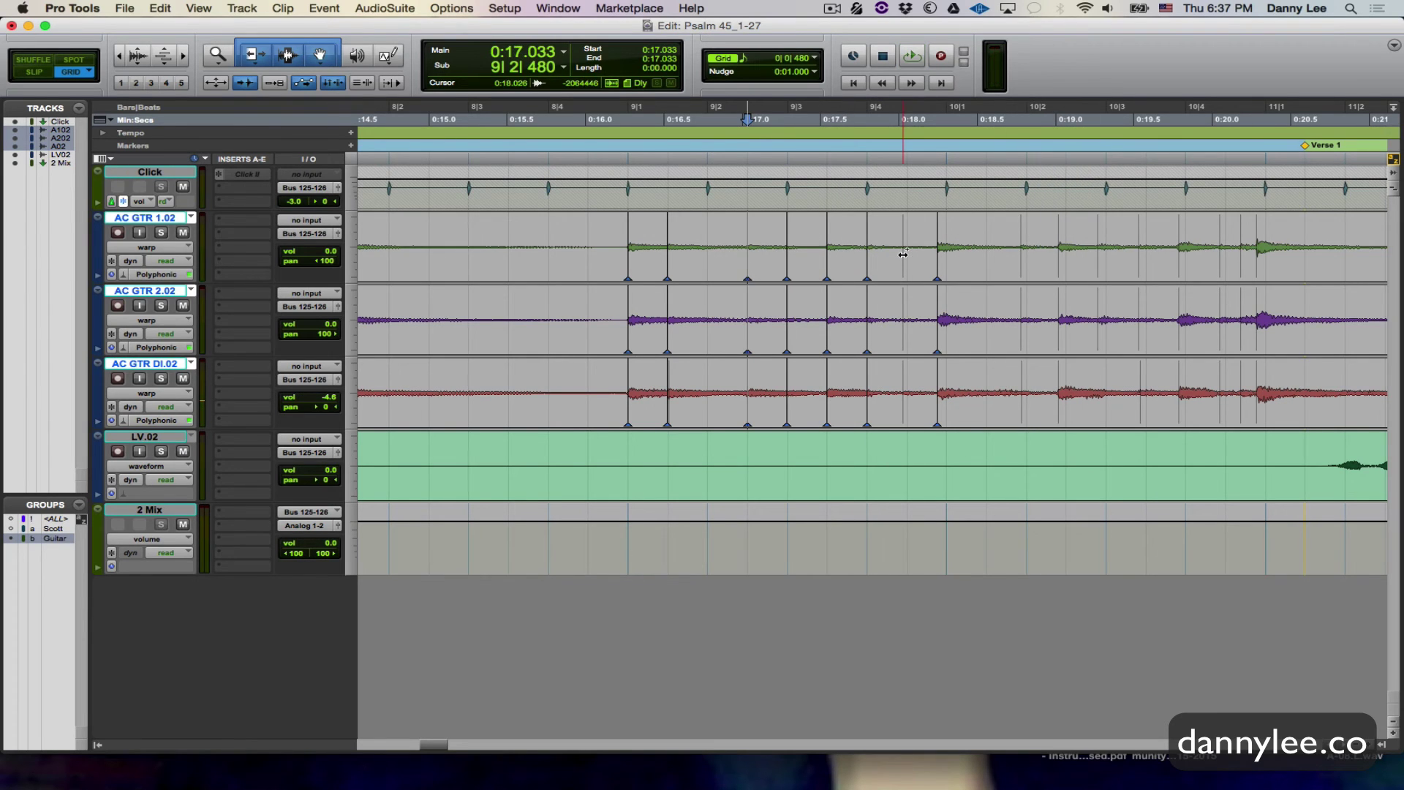
Step: Add a warp marker between 9|4 and 10|1, audition from 0:17.288, 0:17.033 and 0:16.779, then switch to Slip
double_click(905, 254)
key(space)
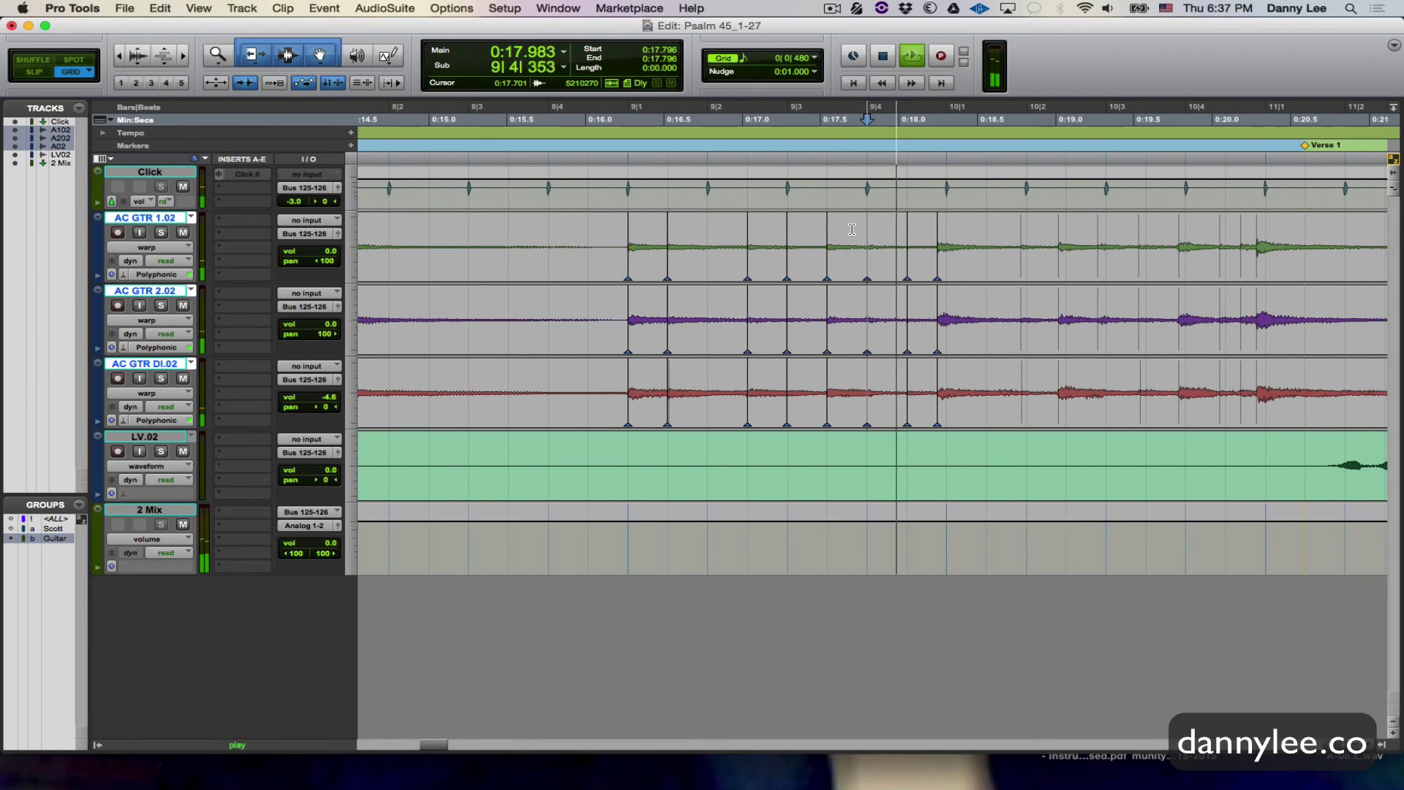
click(794, 218)
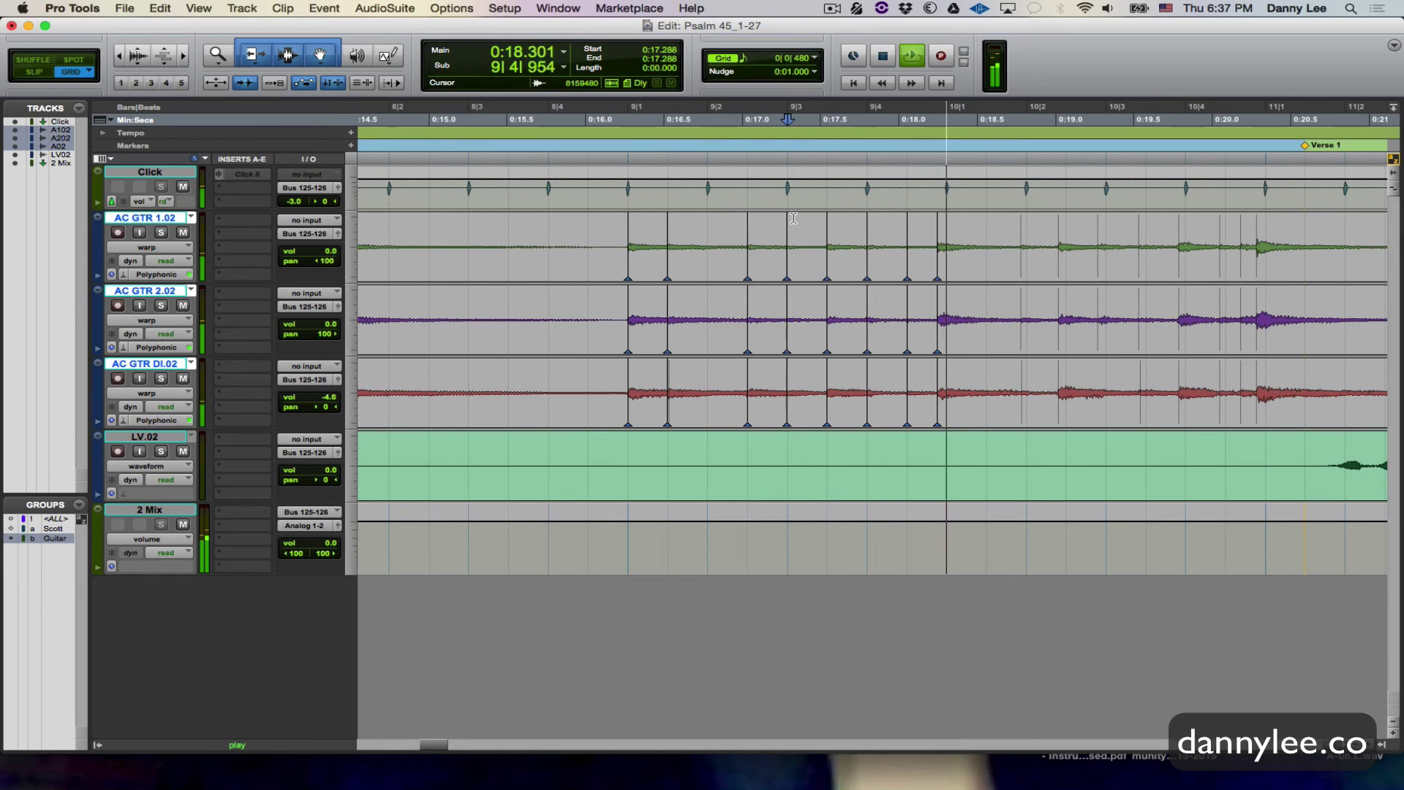
click(758, 214)
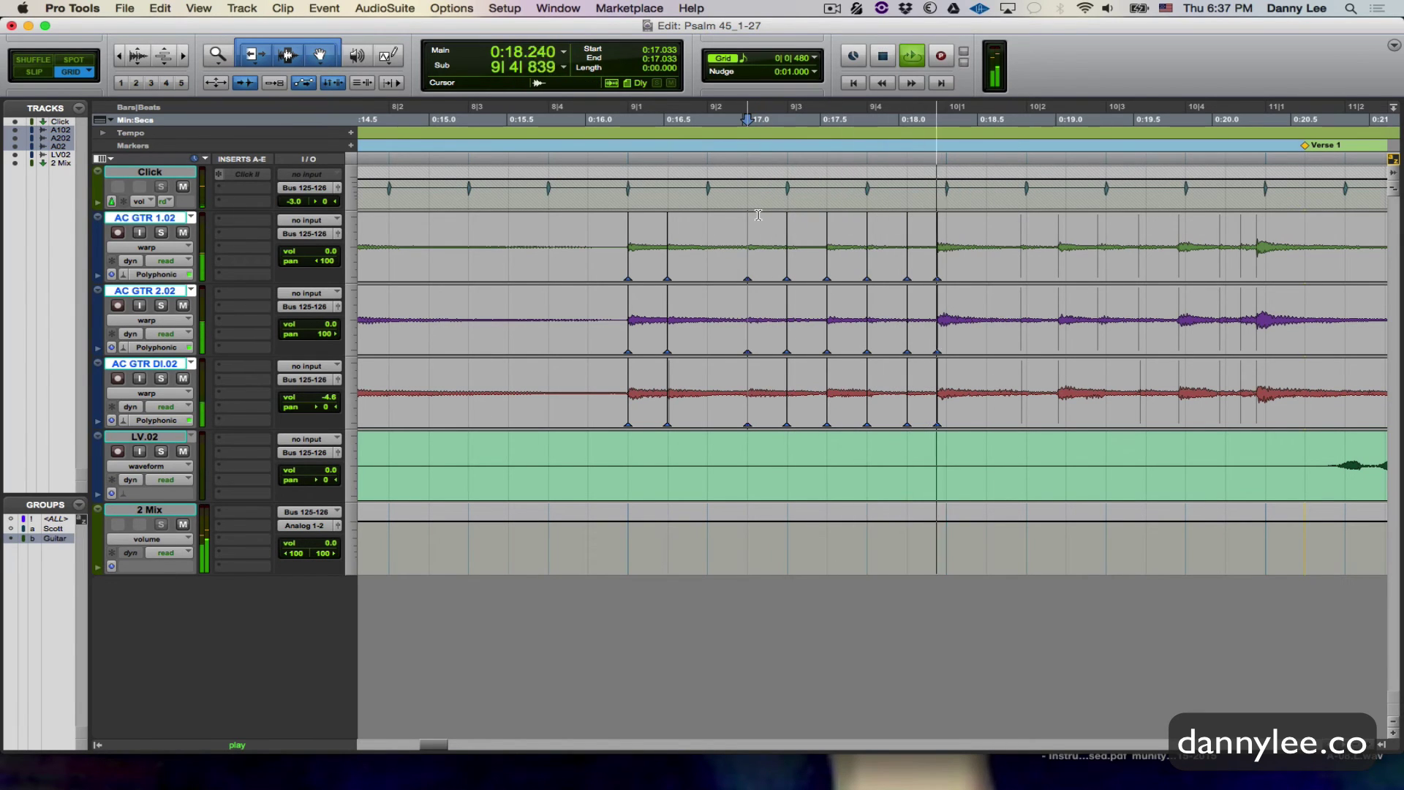
click(724, 217)
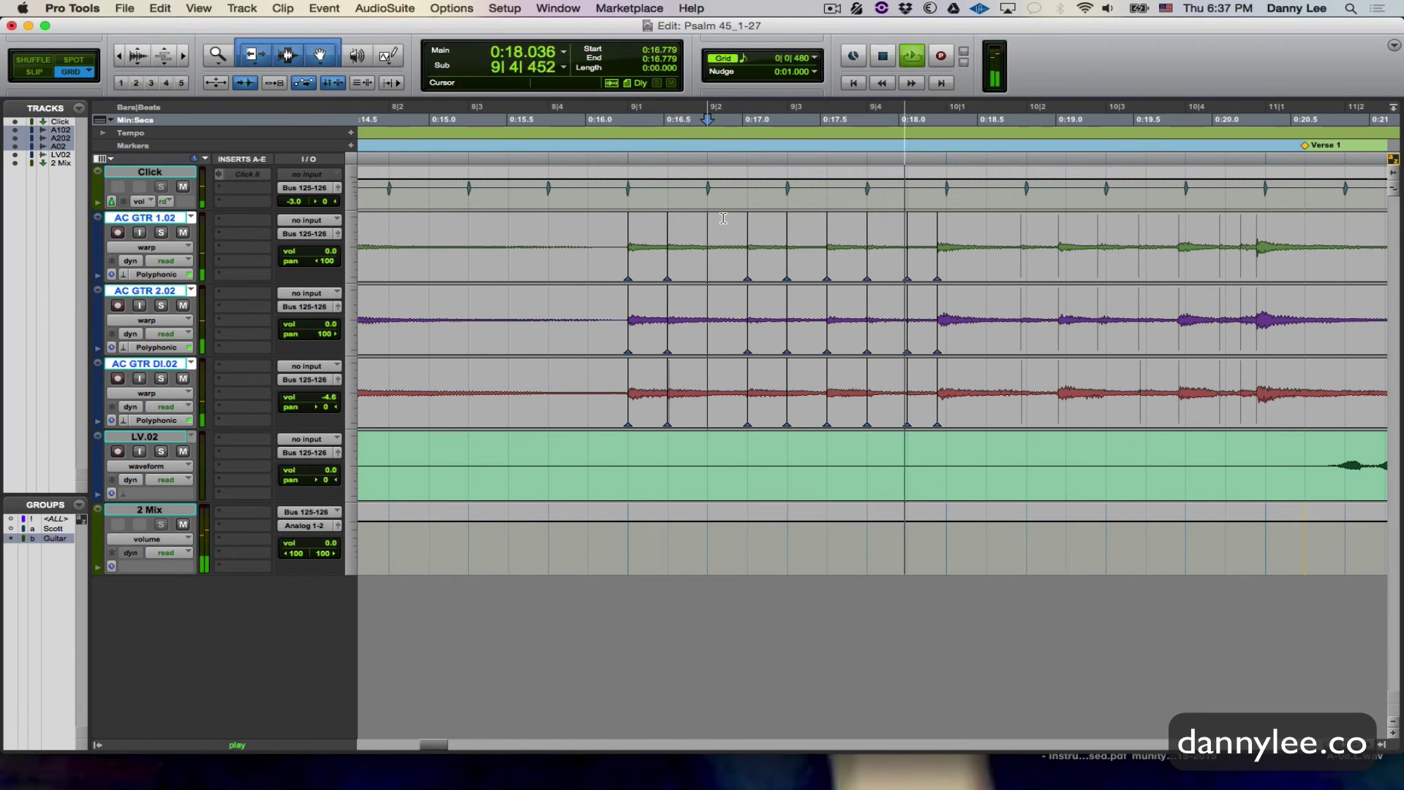
key(space)
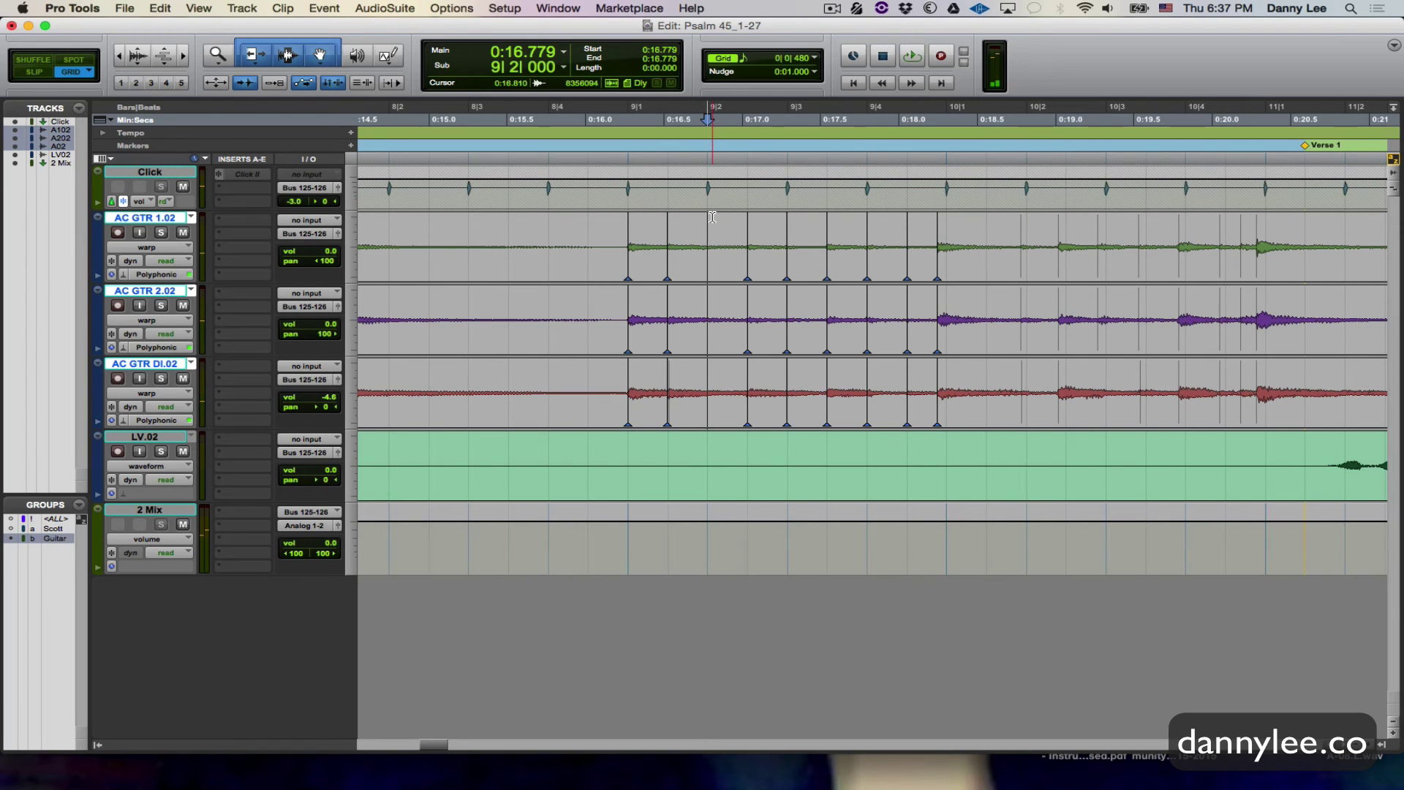
key(F2)
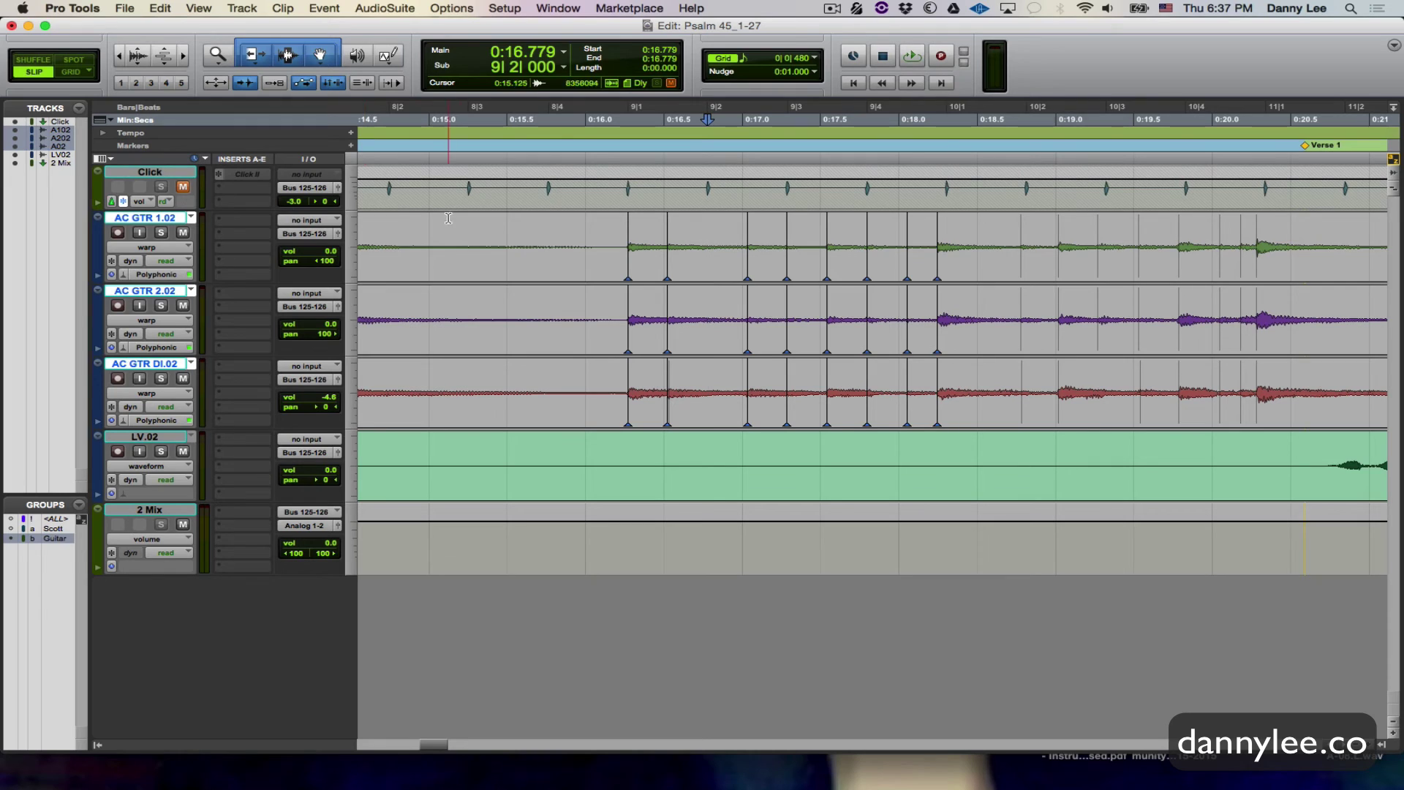
click(592, 230)
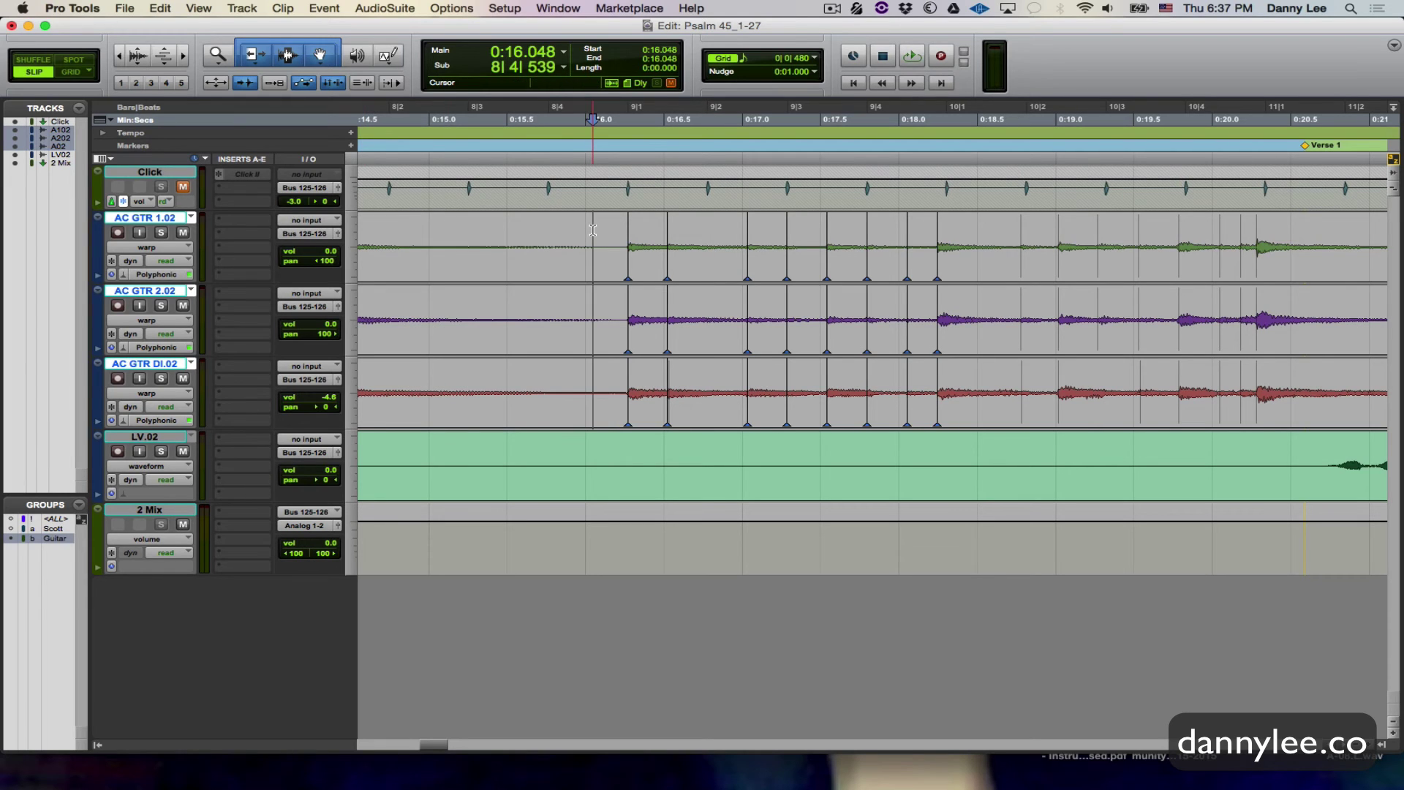
key(space)
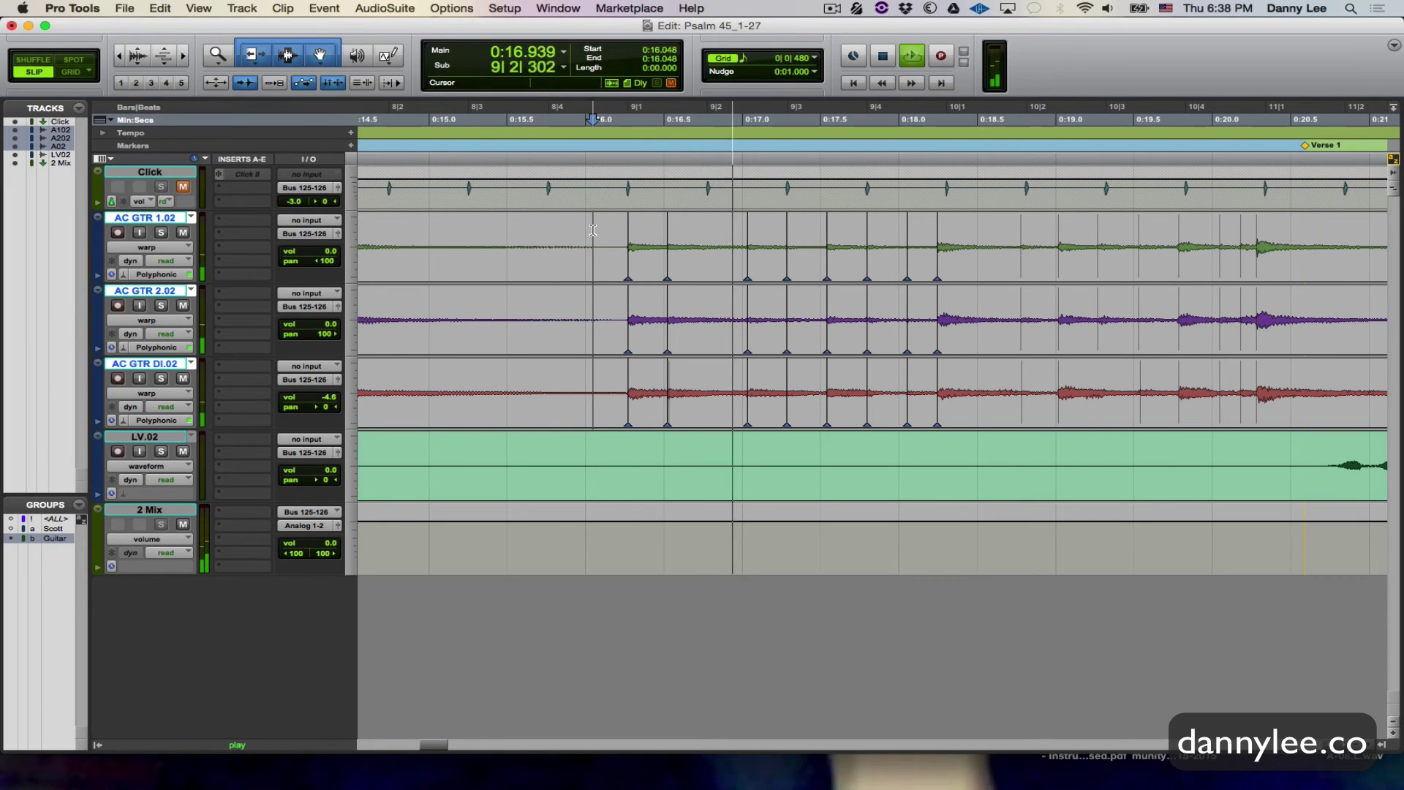
key(space)
key(space)
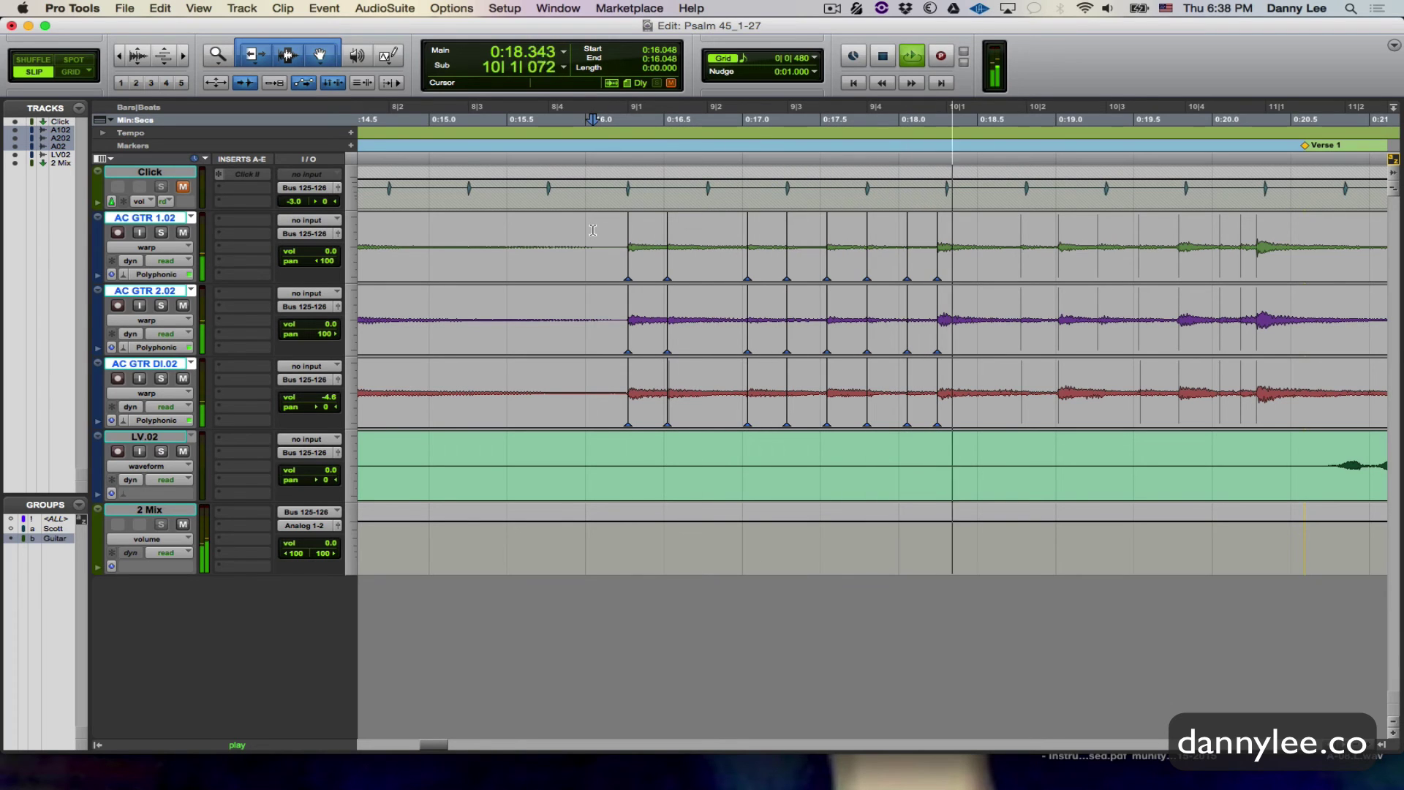
key(space)
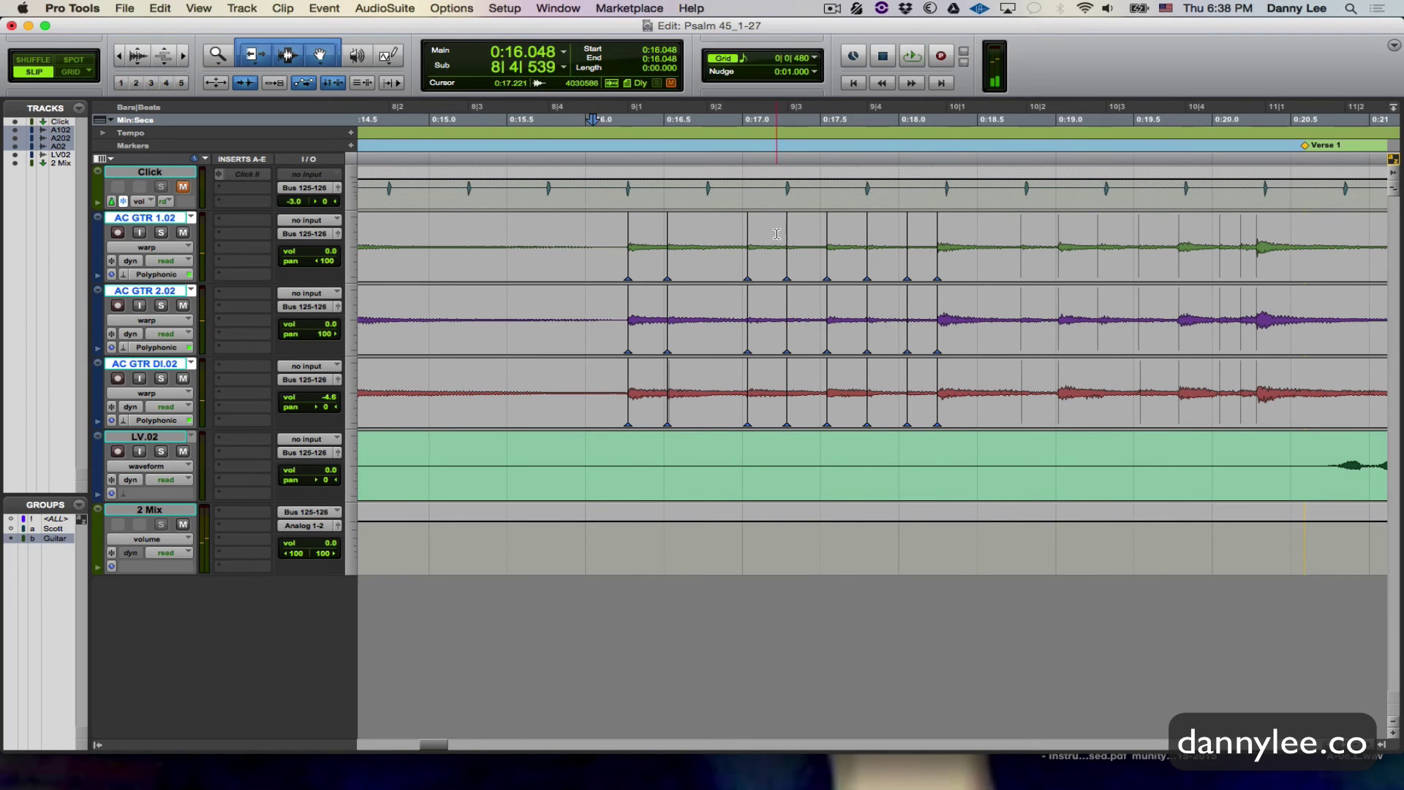
drag(774, 247, 814, 245)
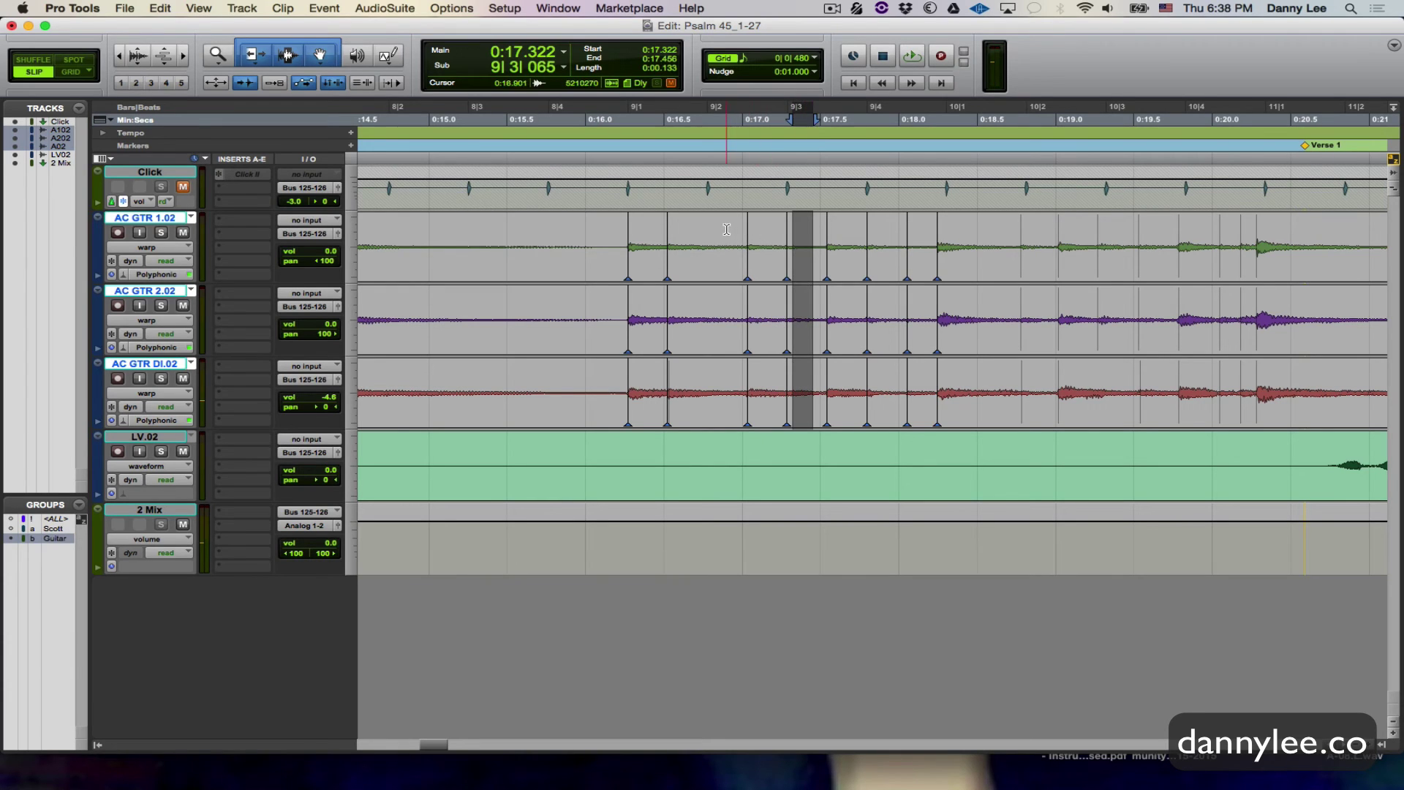
drag(726, 234, 813, 233)
click(614, 221)
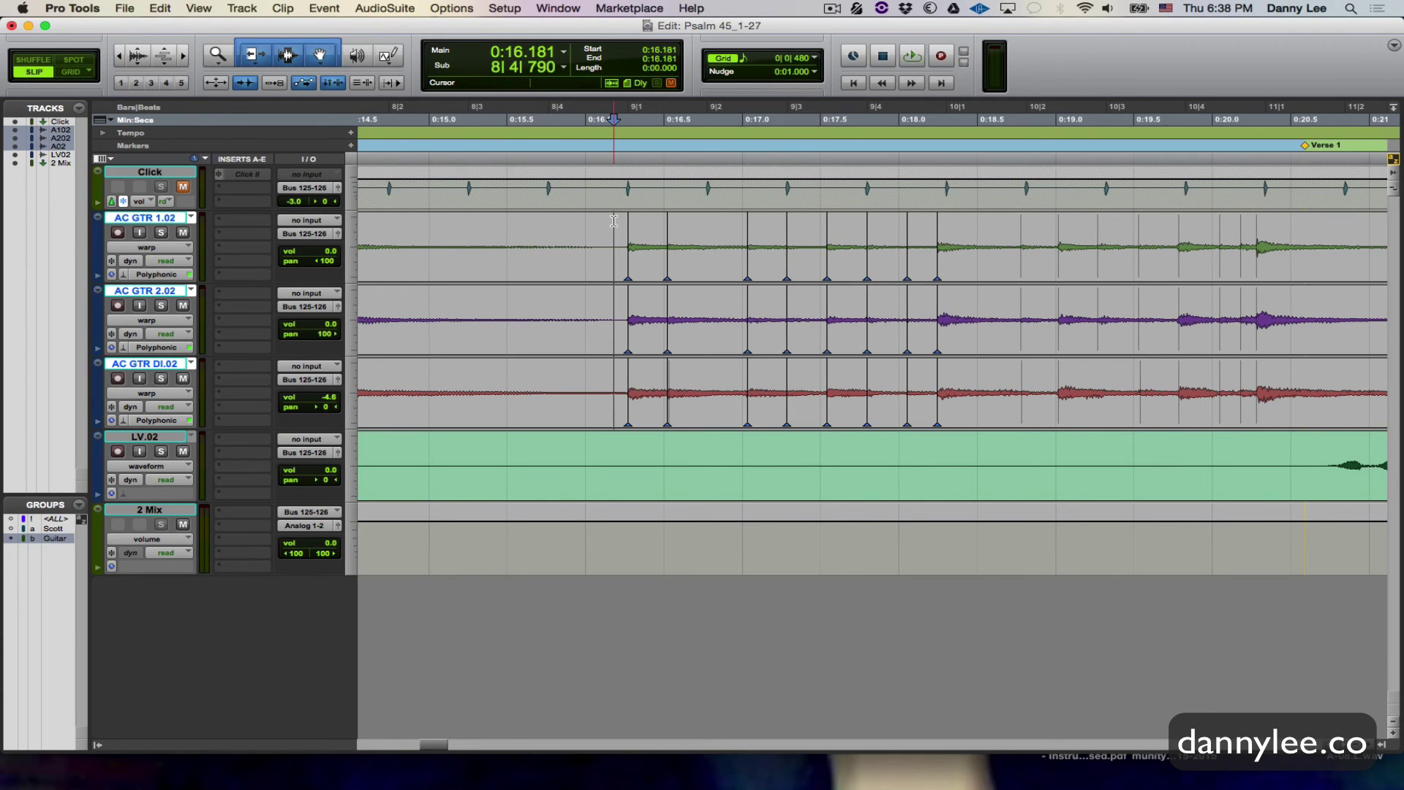
key(space)
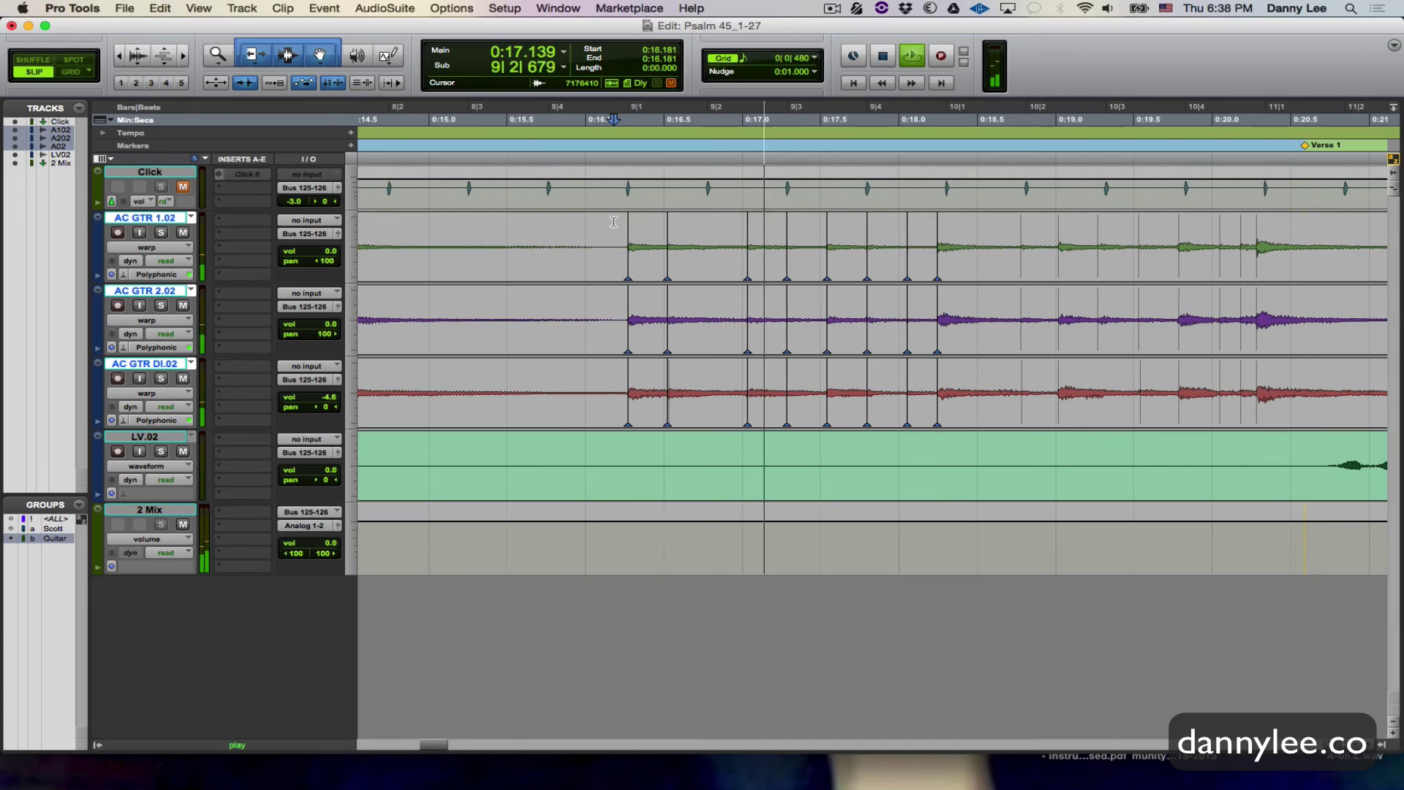
key(space)
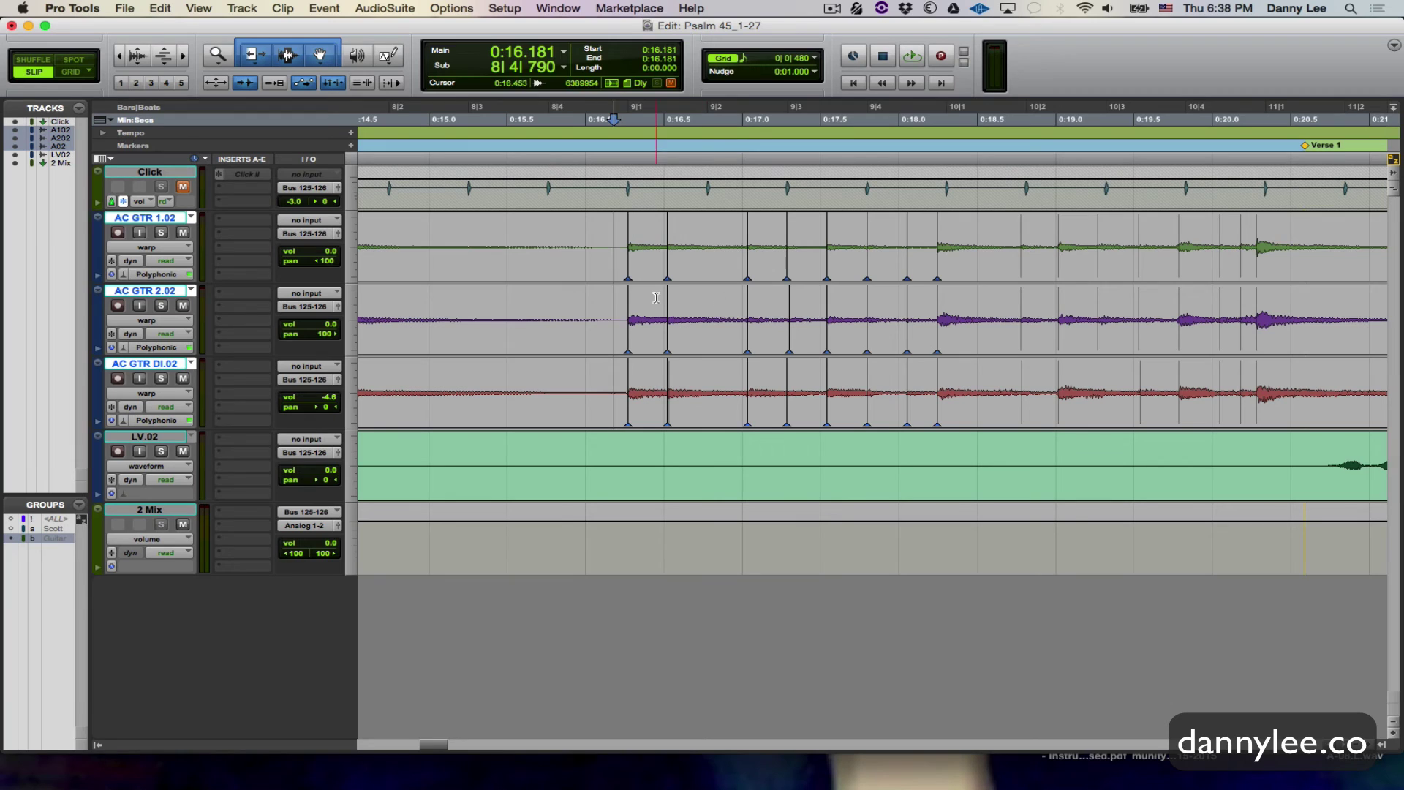
Step: Try a 0:16.144 start point, undo back to 0:16.181, and return to Slip mode
click(607, 291)
key(space)
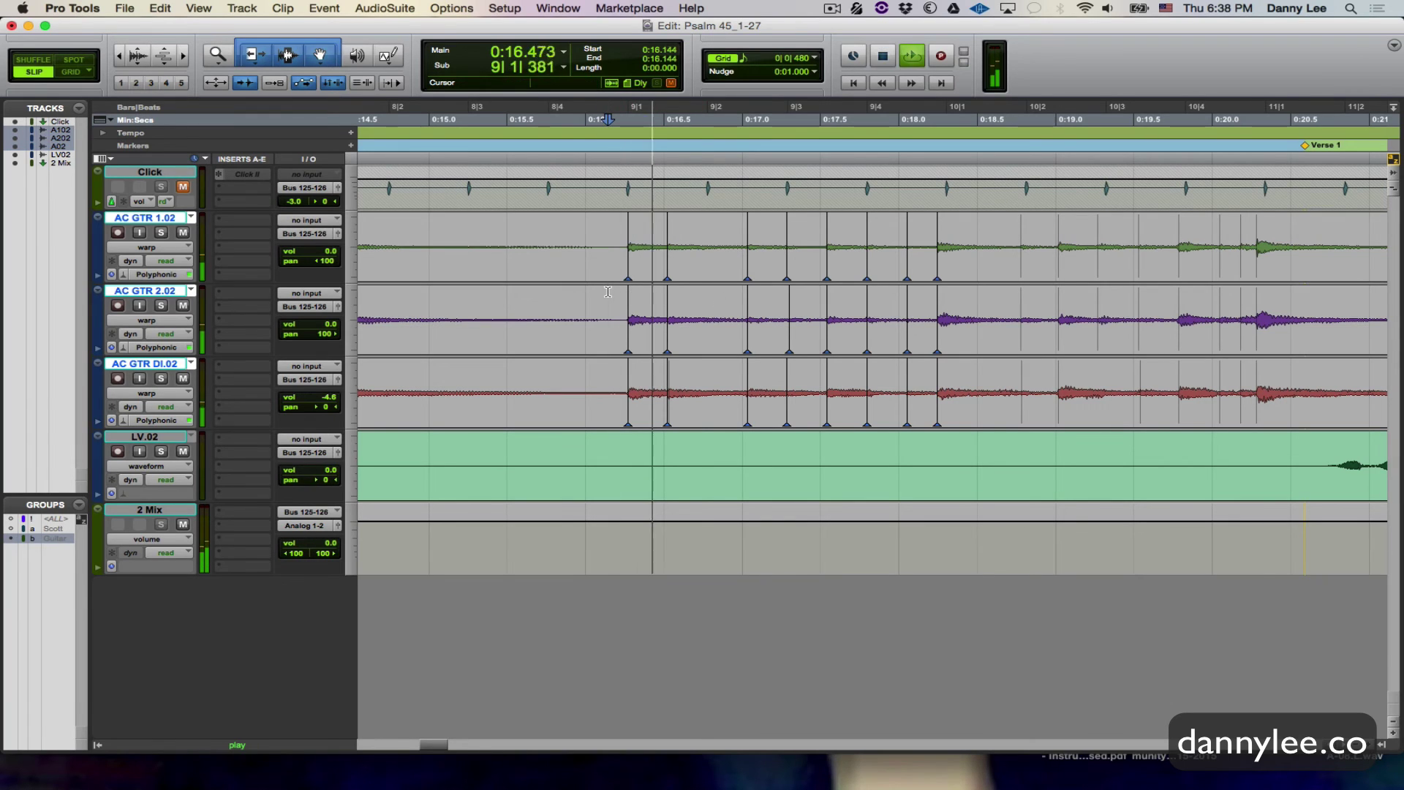
key(space)
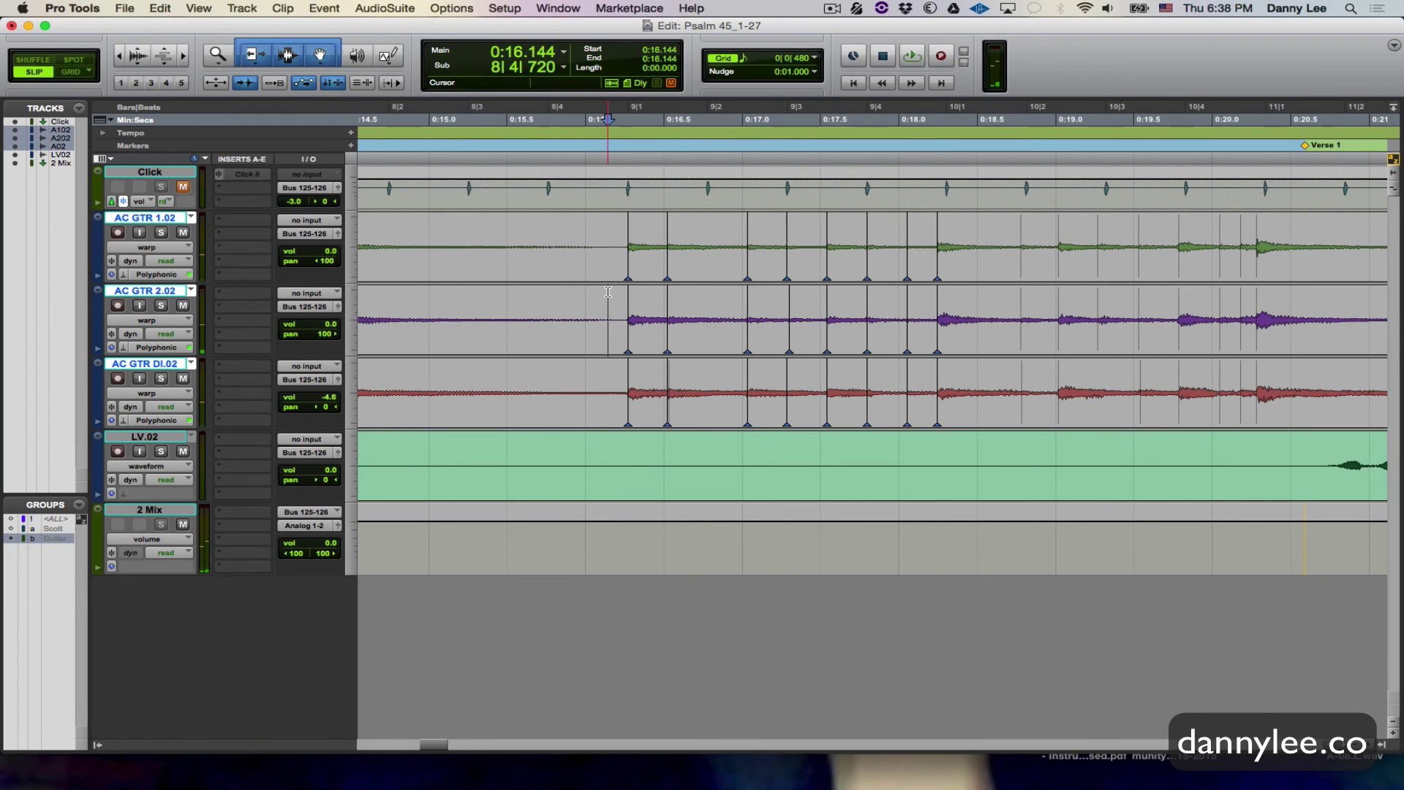
key(ctrl+alt+z)
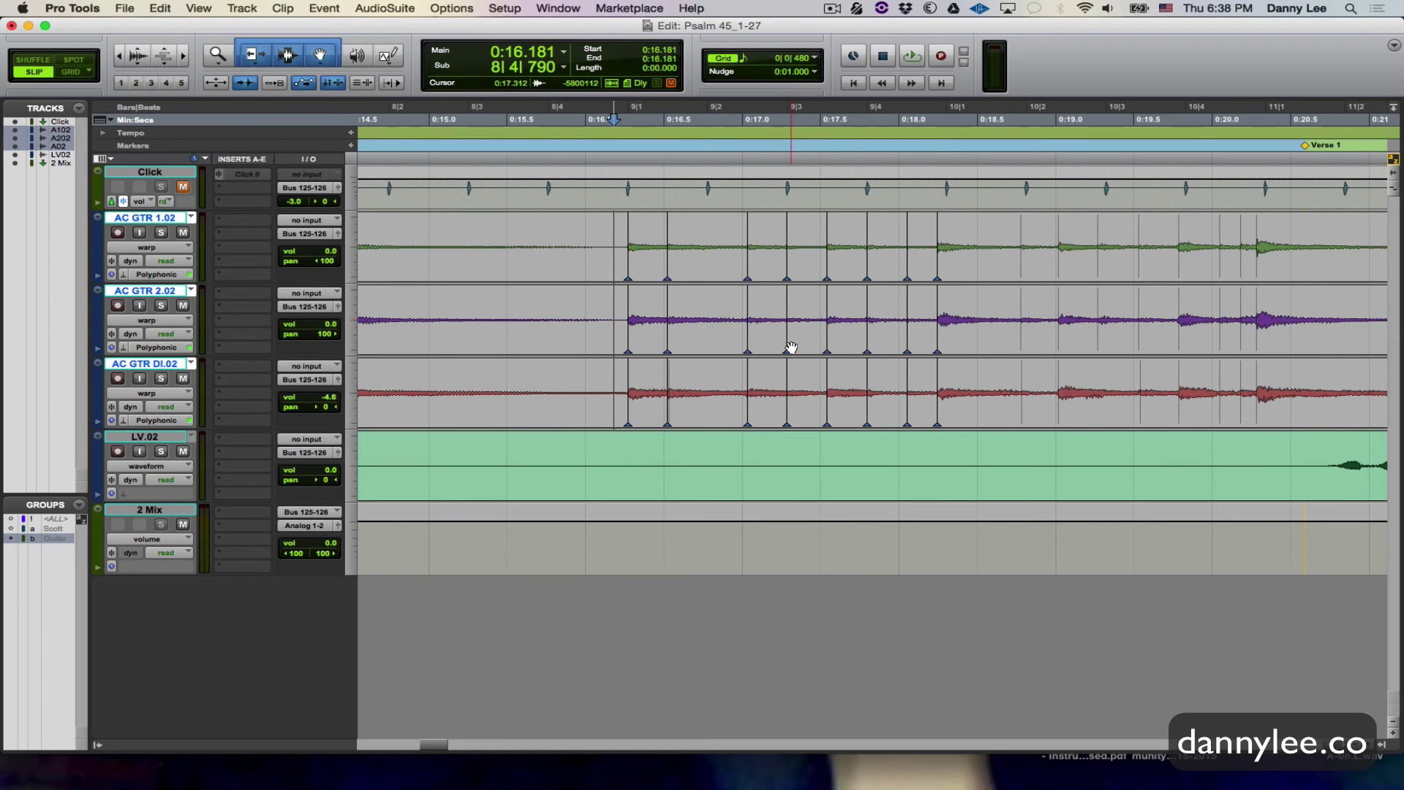
key(F4)
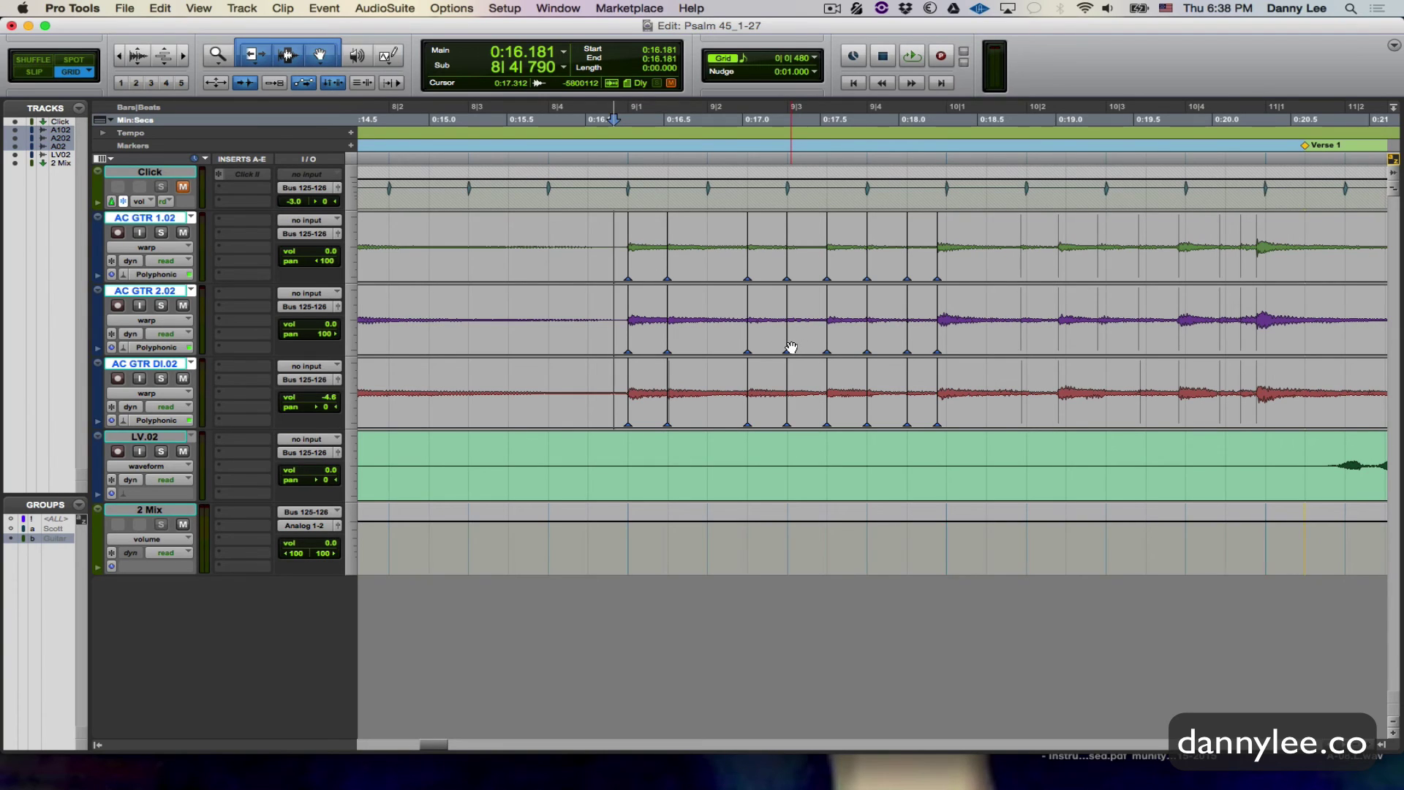
key(F2)
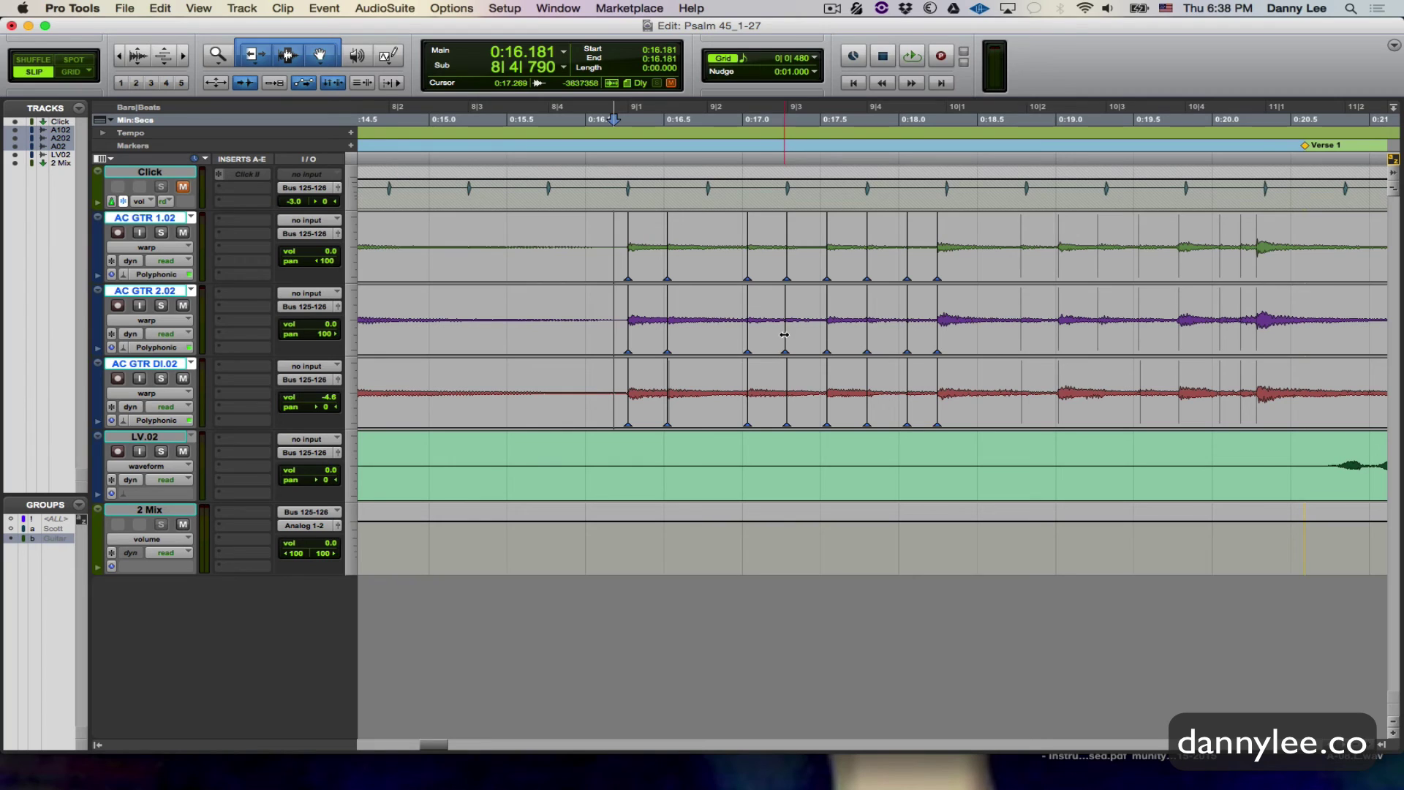
Step: Repeatedly audition the warped guitars from 0:16.181 to compare their timing with the click
key(space)
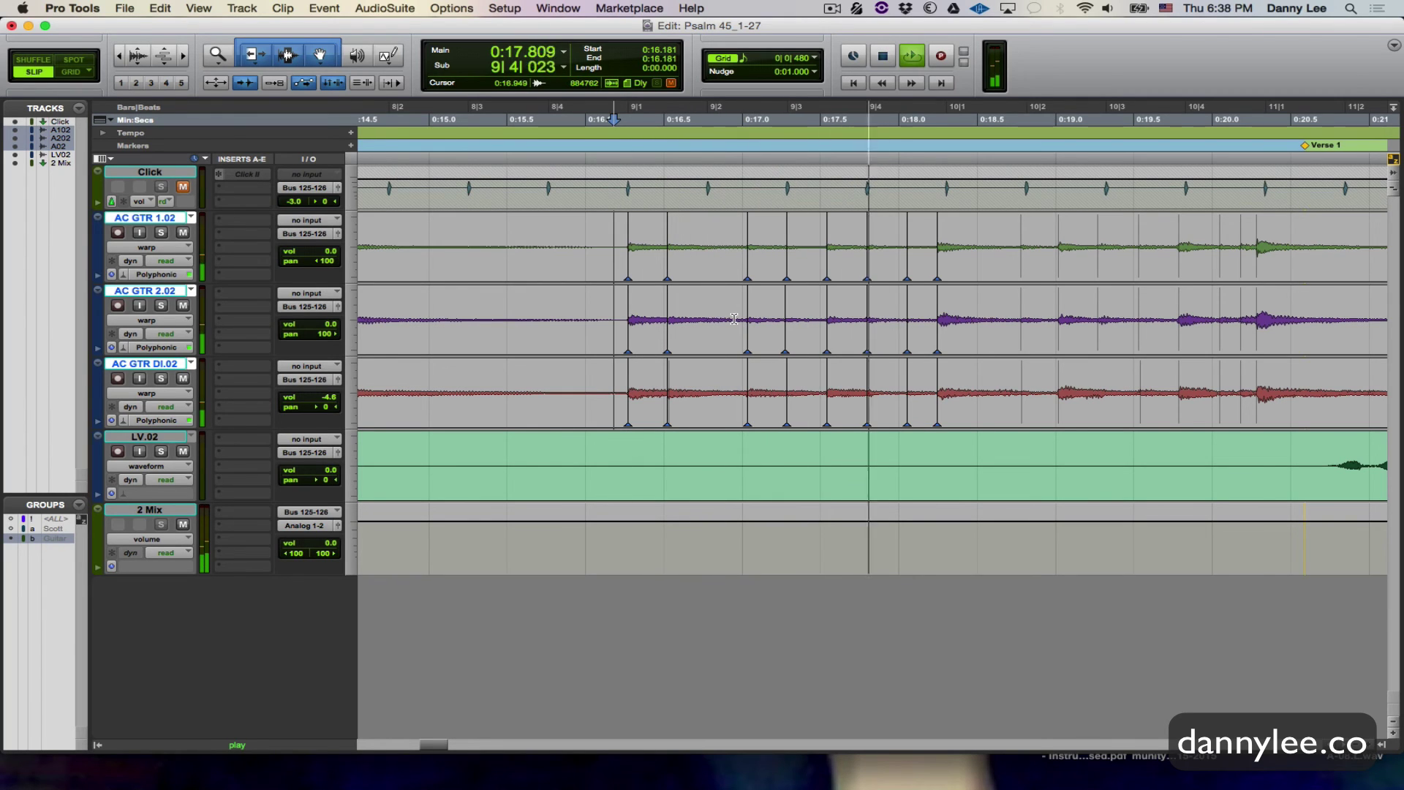
key(space)
key(space)
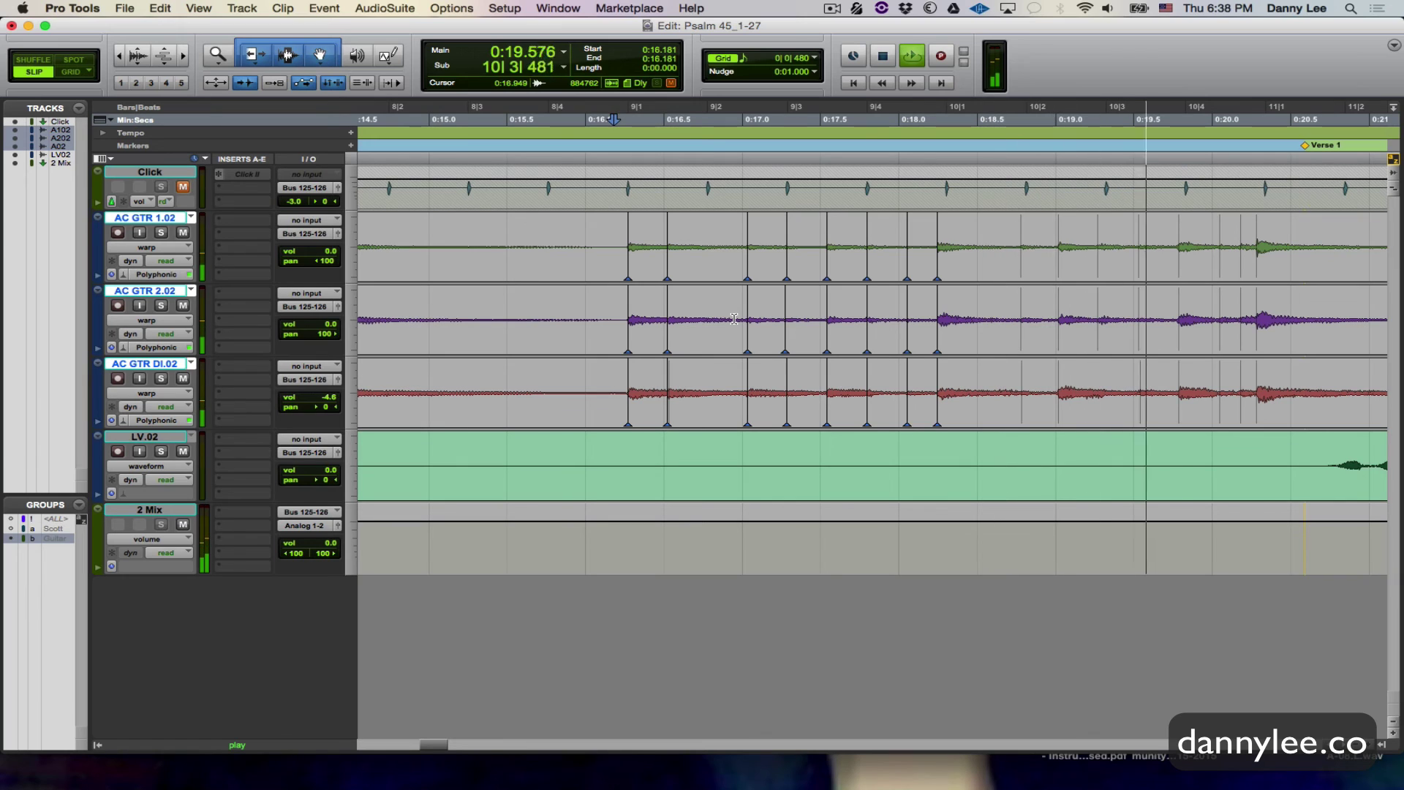
key(space)
key(space)
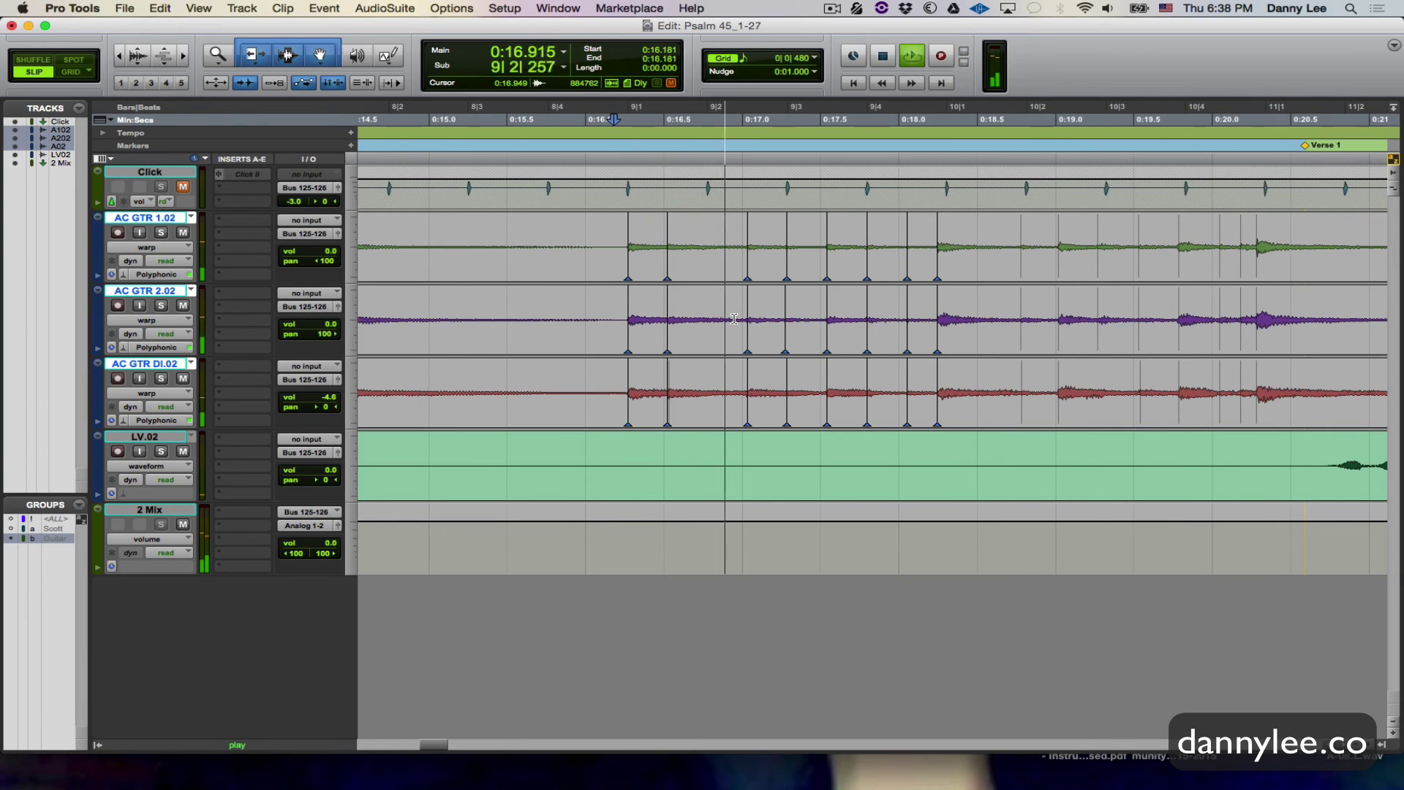
key(space)
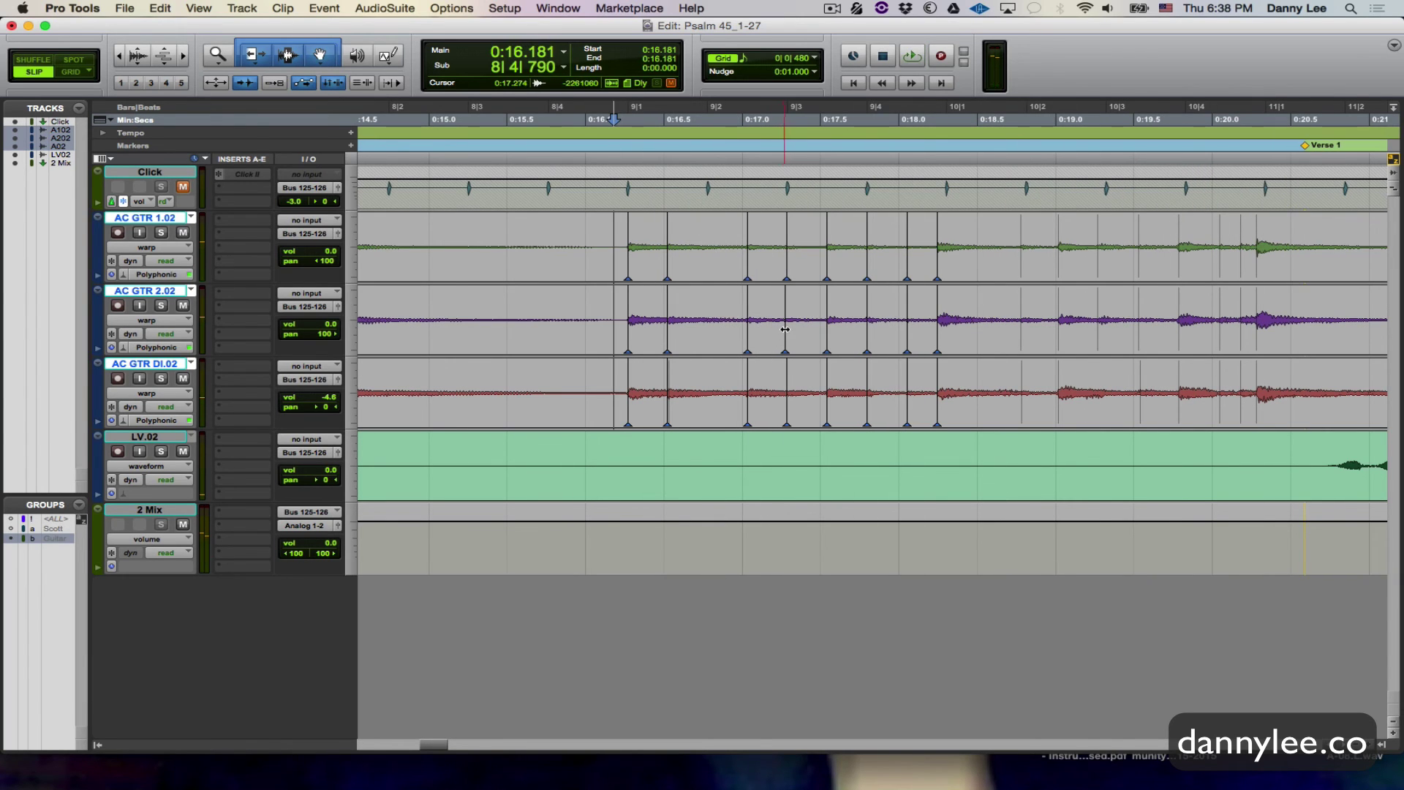
key(space)
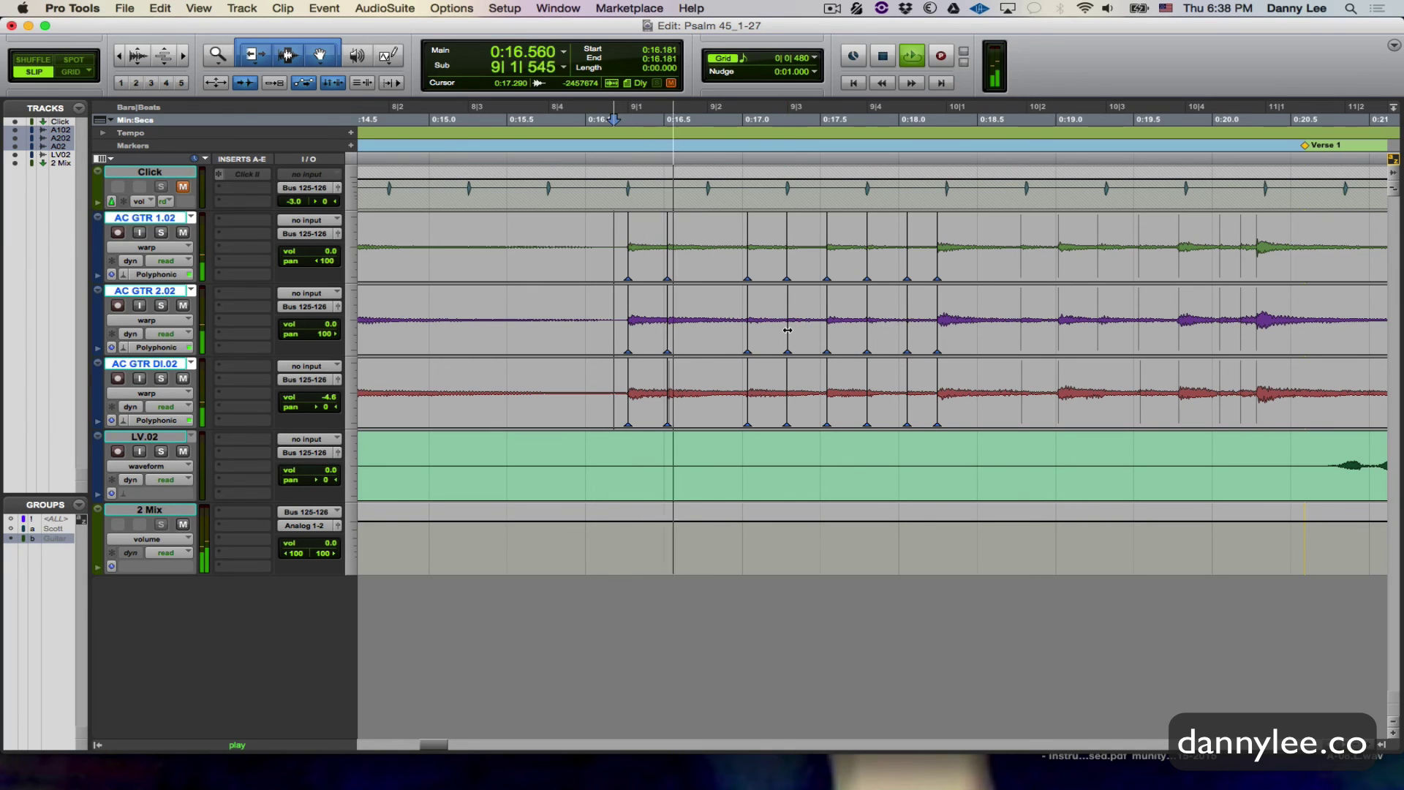
key(space)
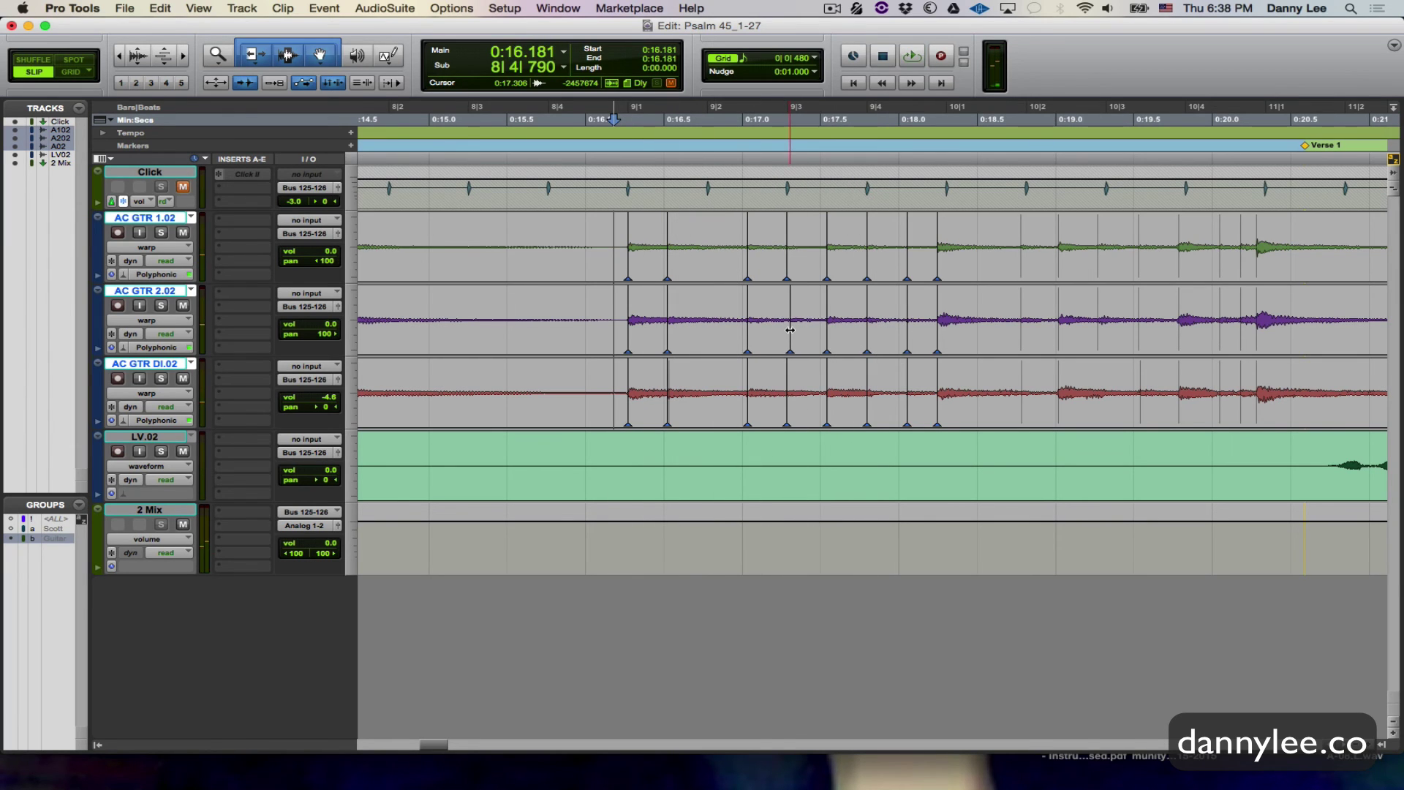
key(space)
key(space)
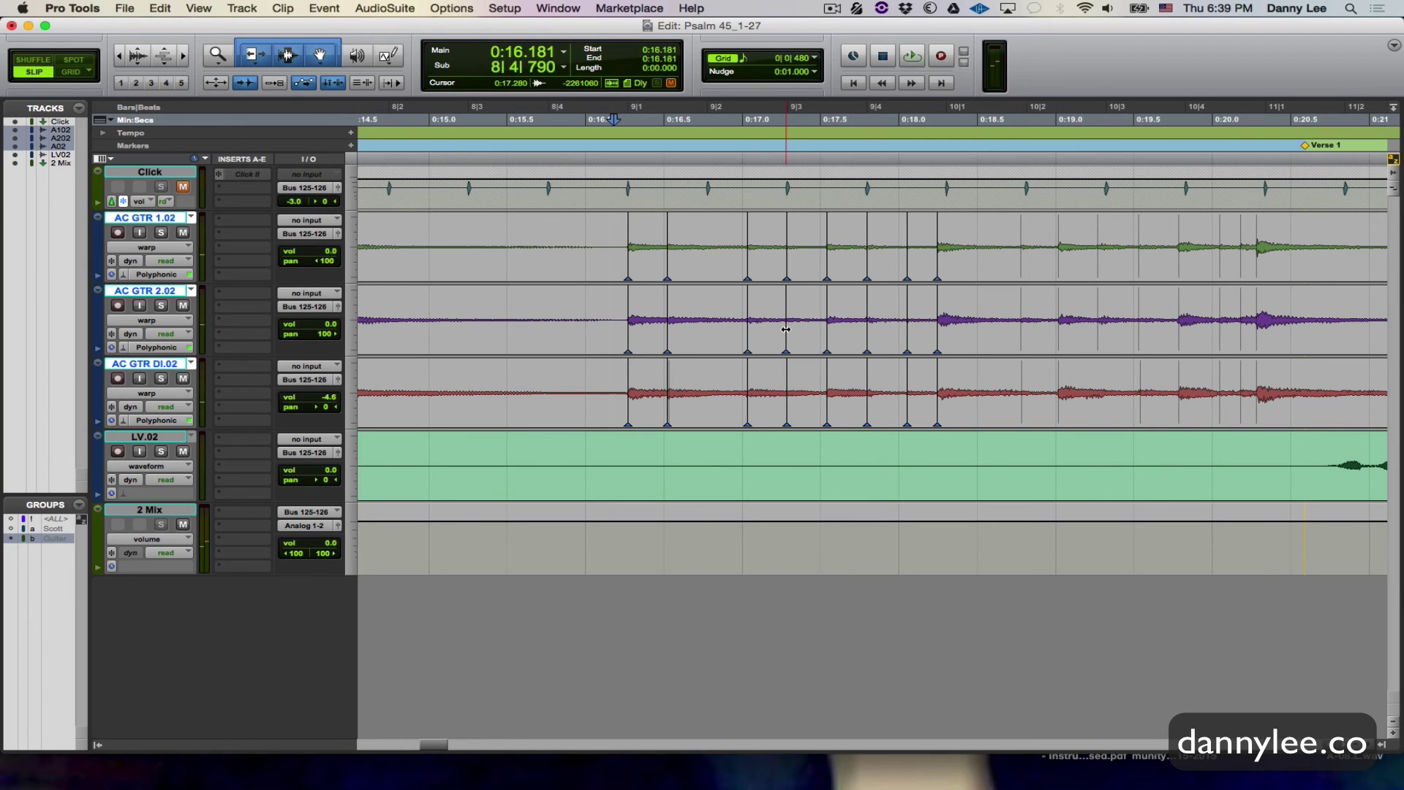
key(space)
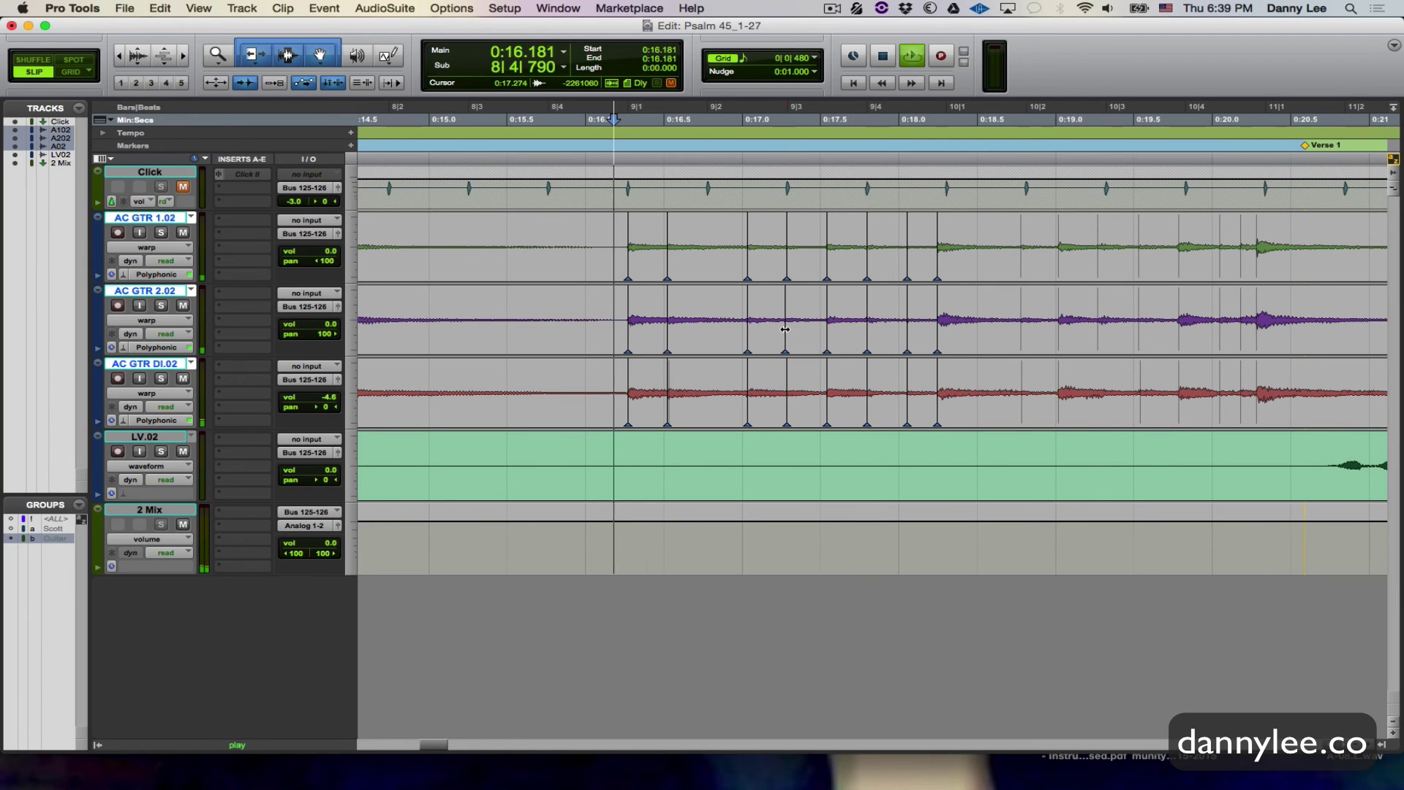
key(space)
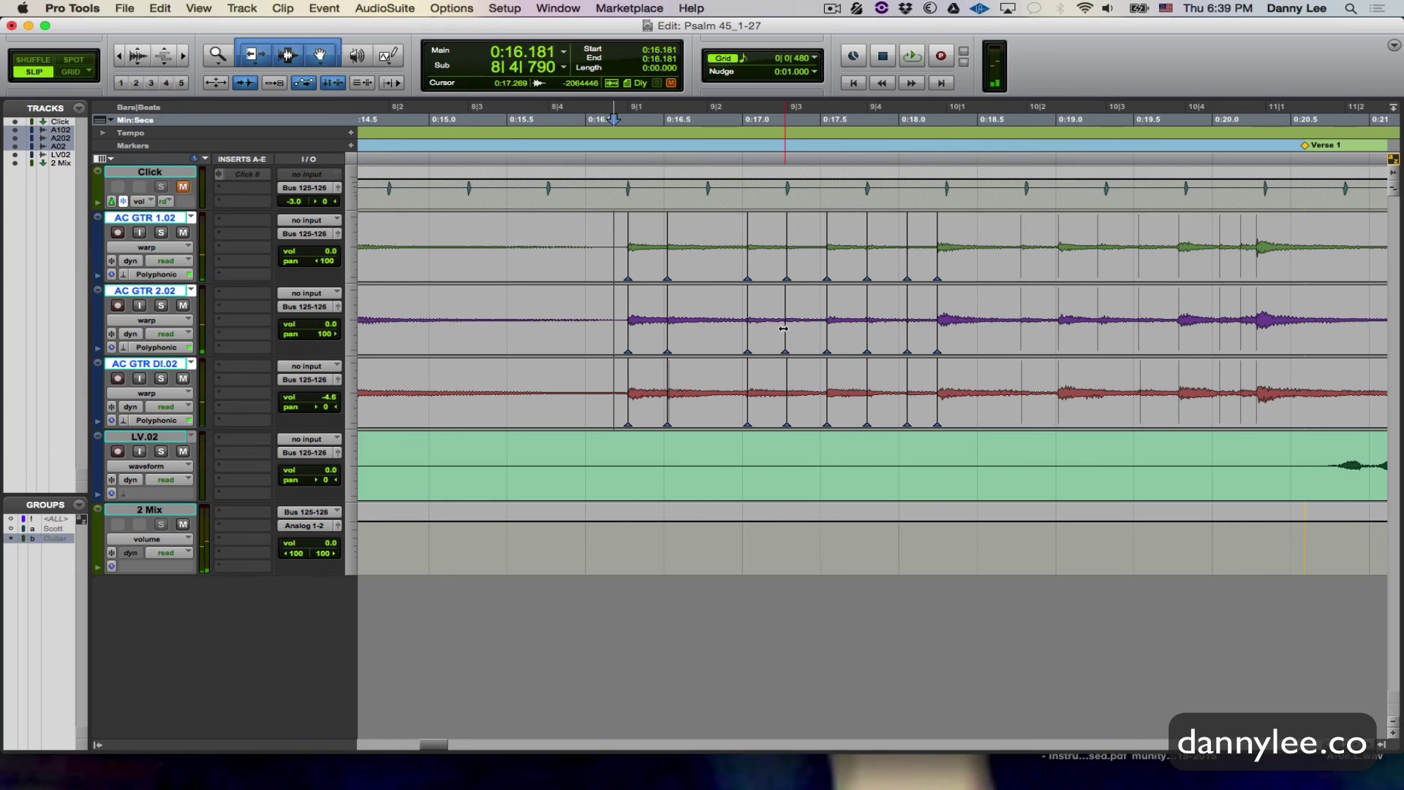
key(space)
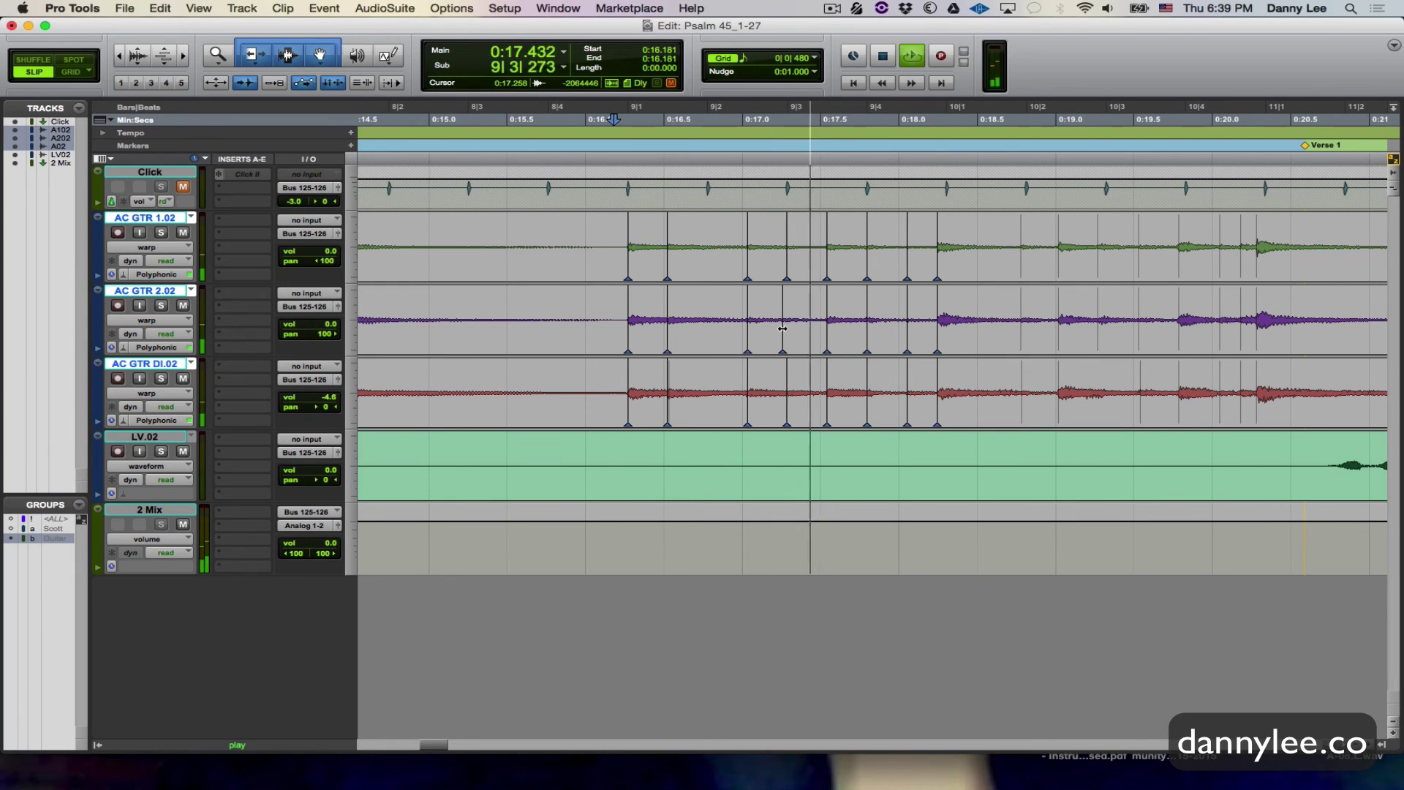
key(space)
key(space)
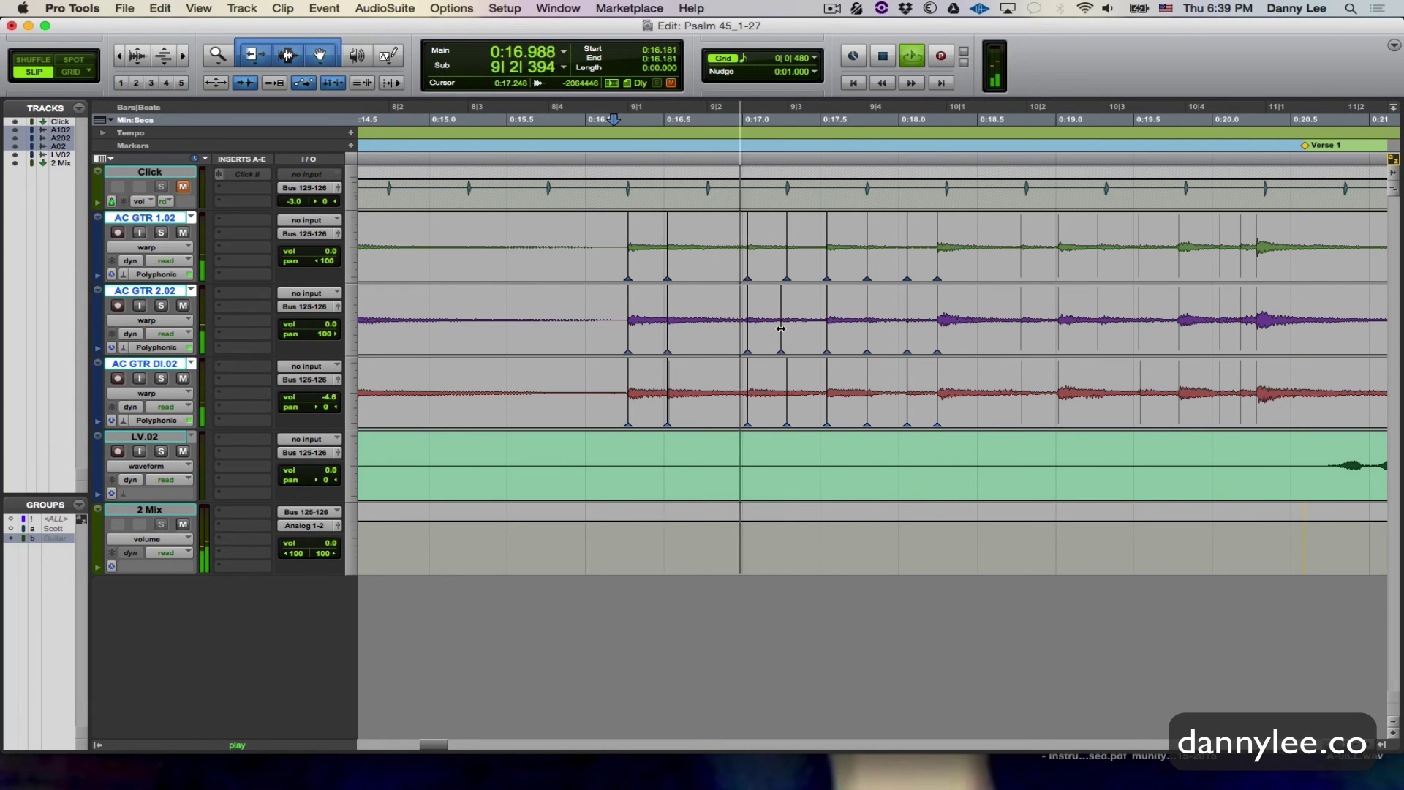
key(space)
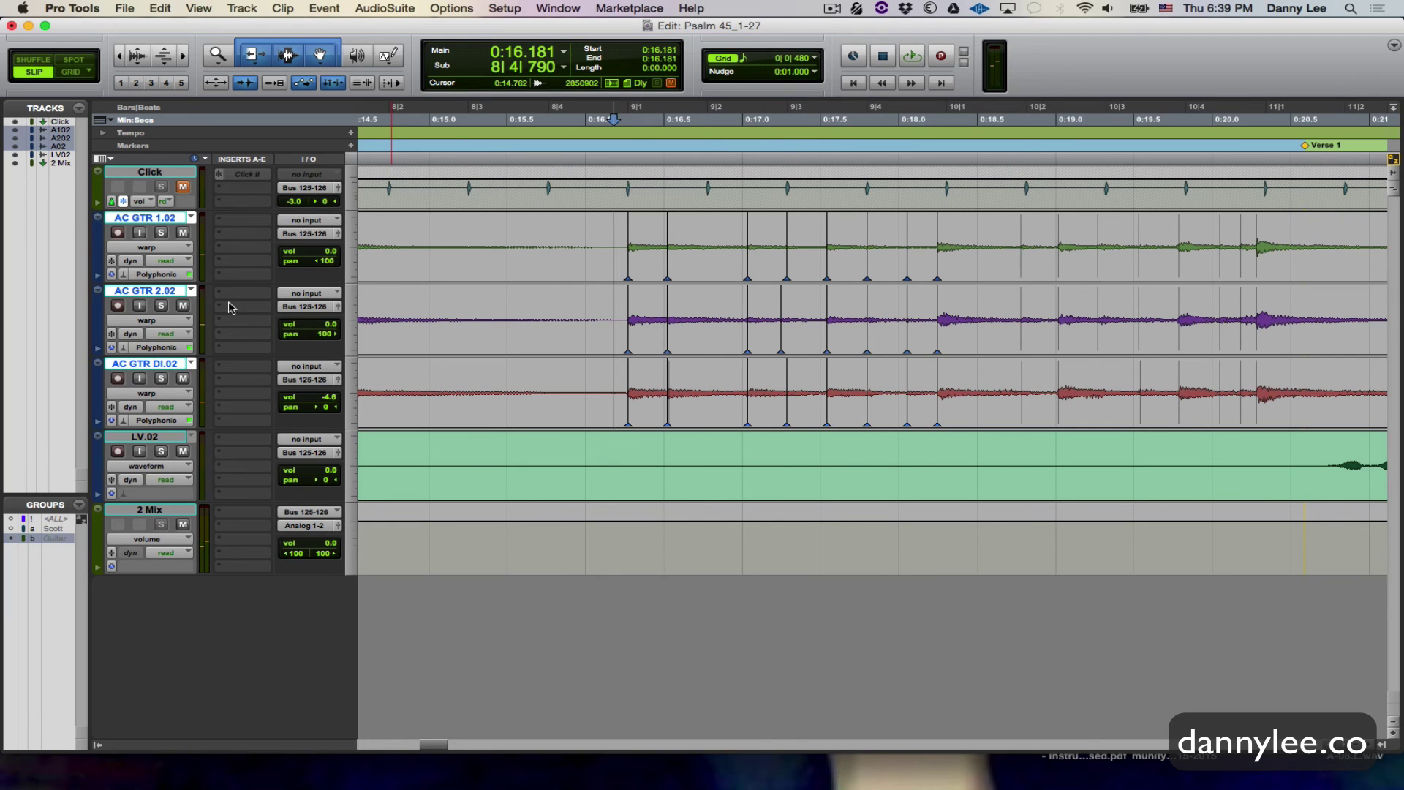
Step: Audition soloed AC GTR 2.02, undo its last warp marker move, then audition soloed AC GTR DI.02
key(space)
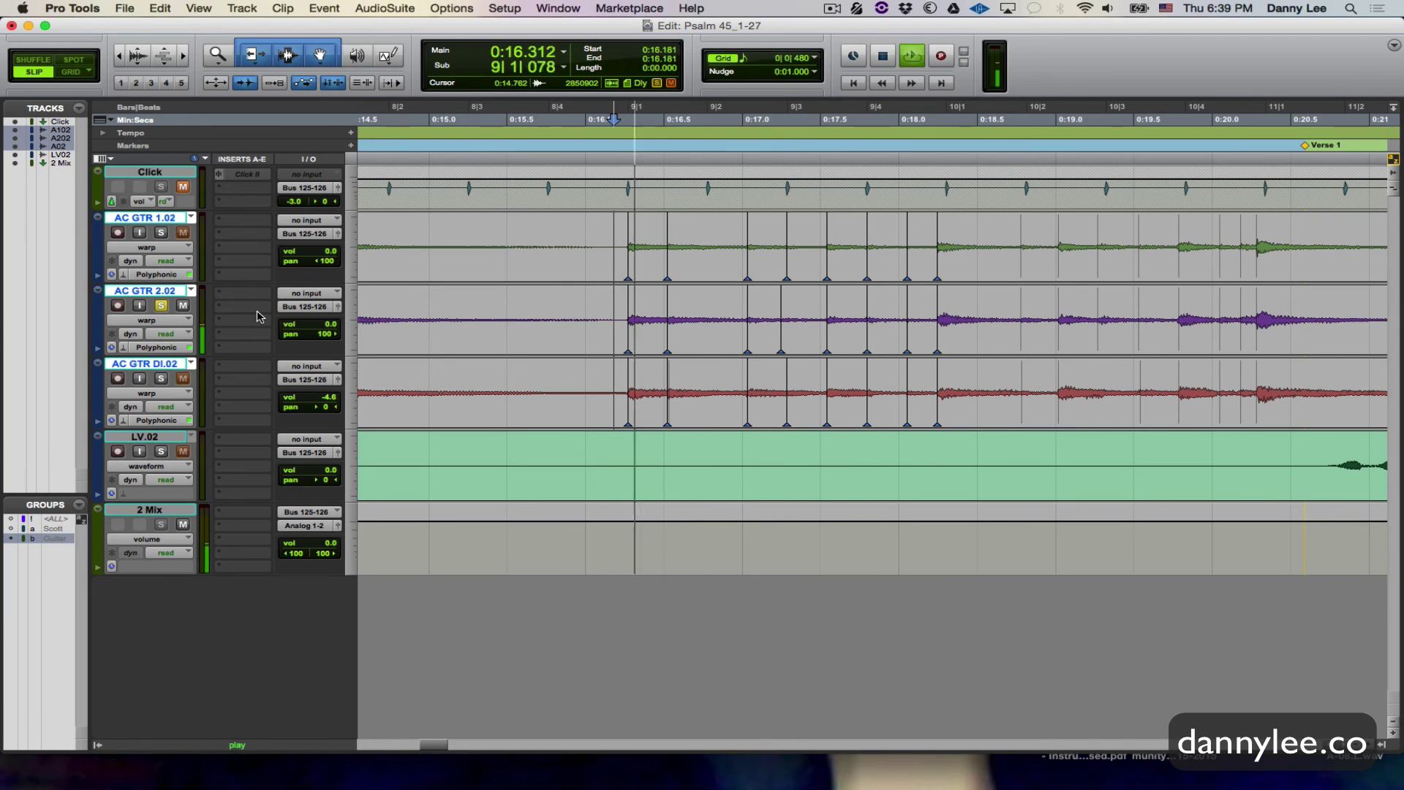
key(space)
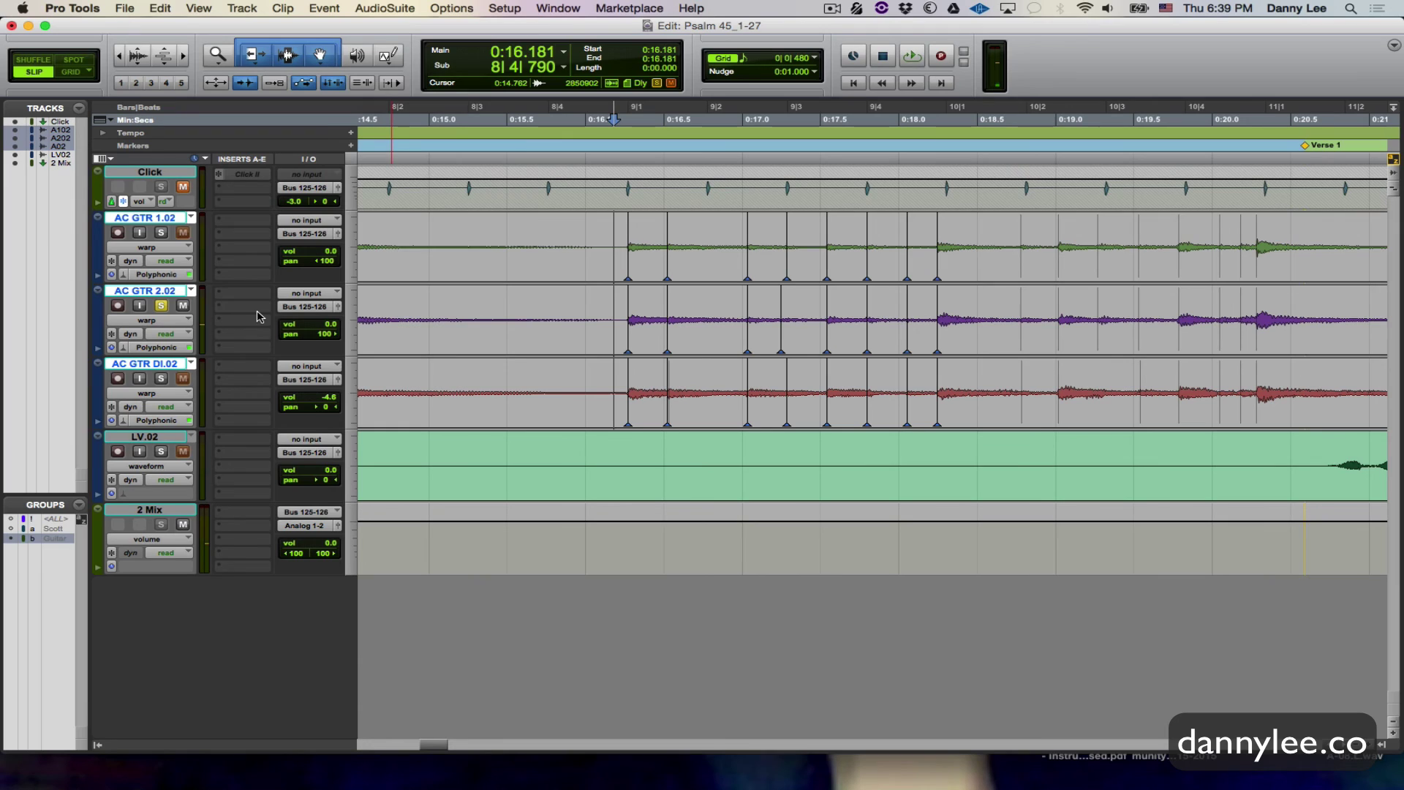
key(super+z)
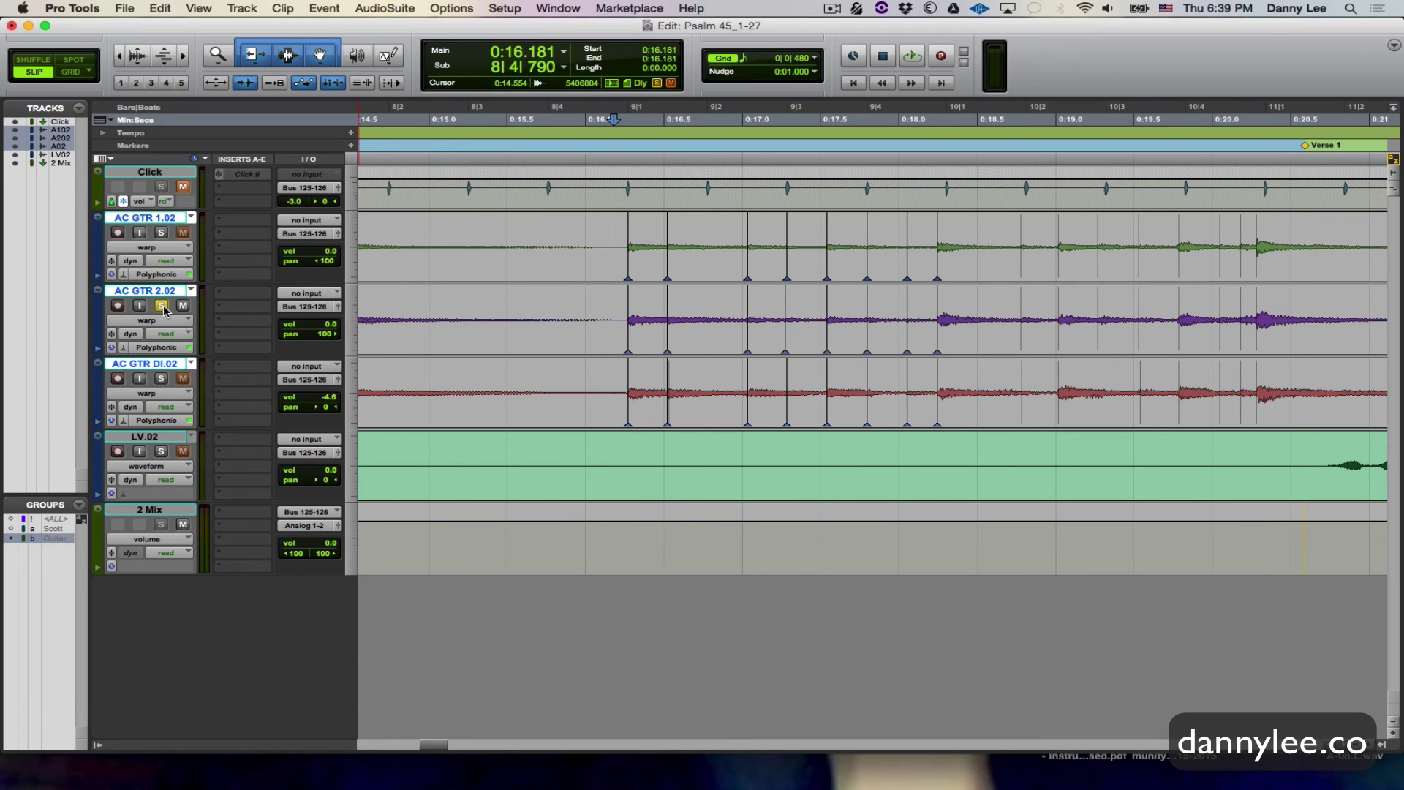
key(space)
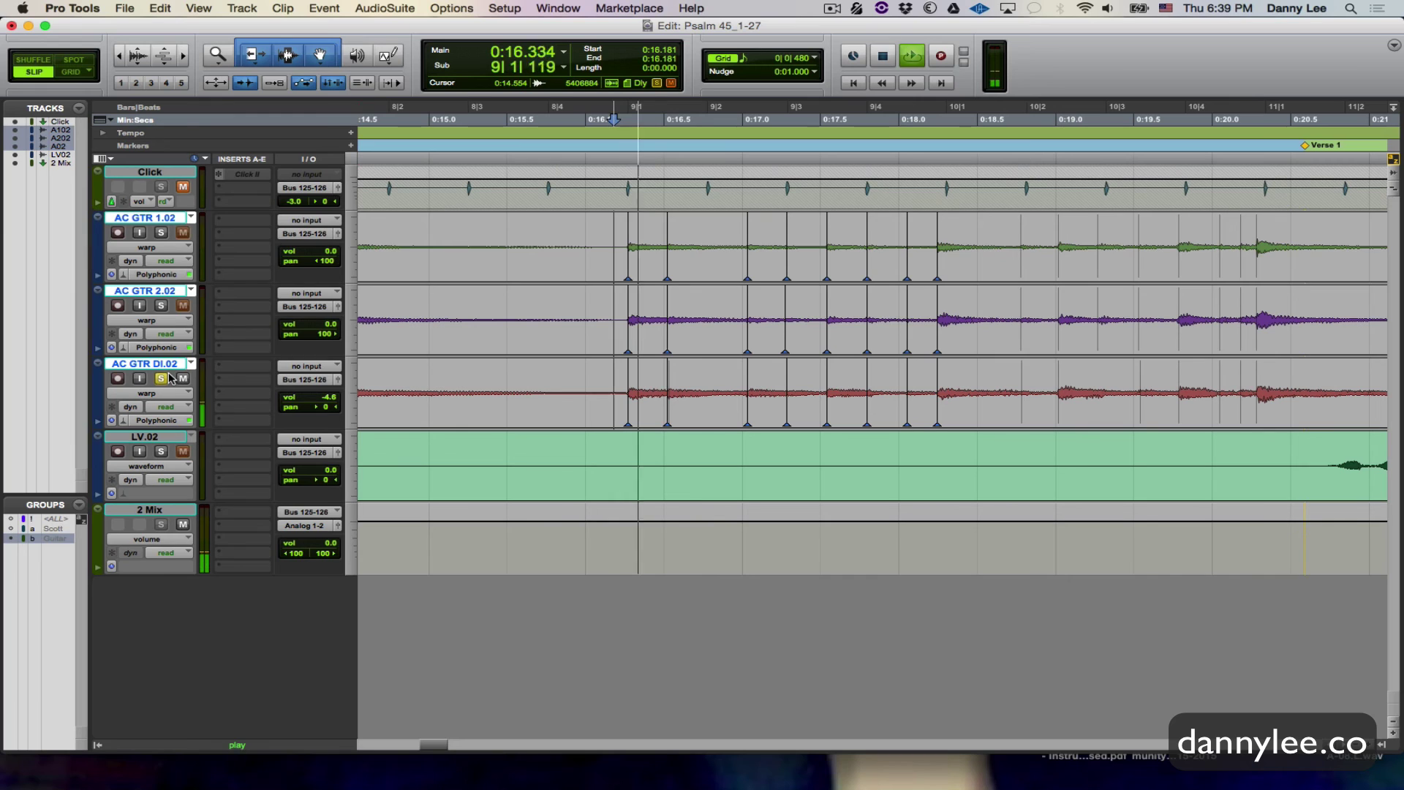
key(space)
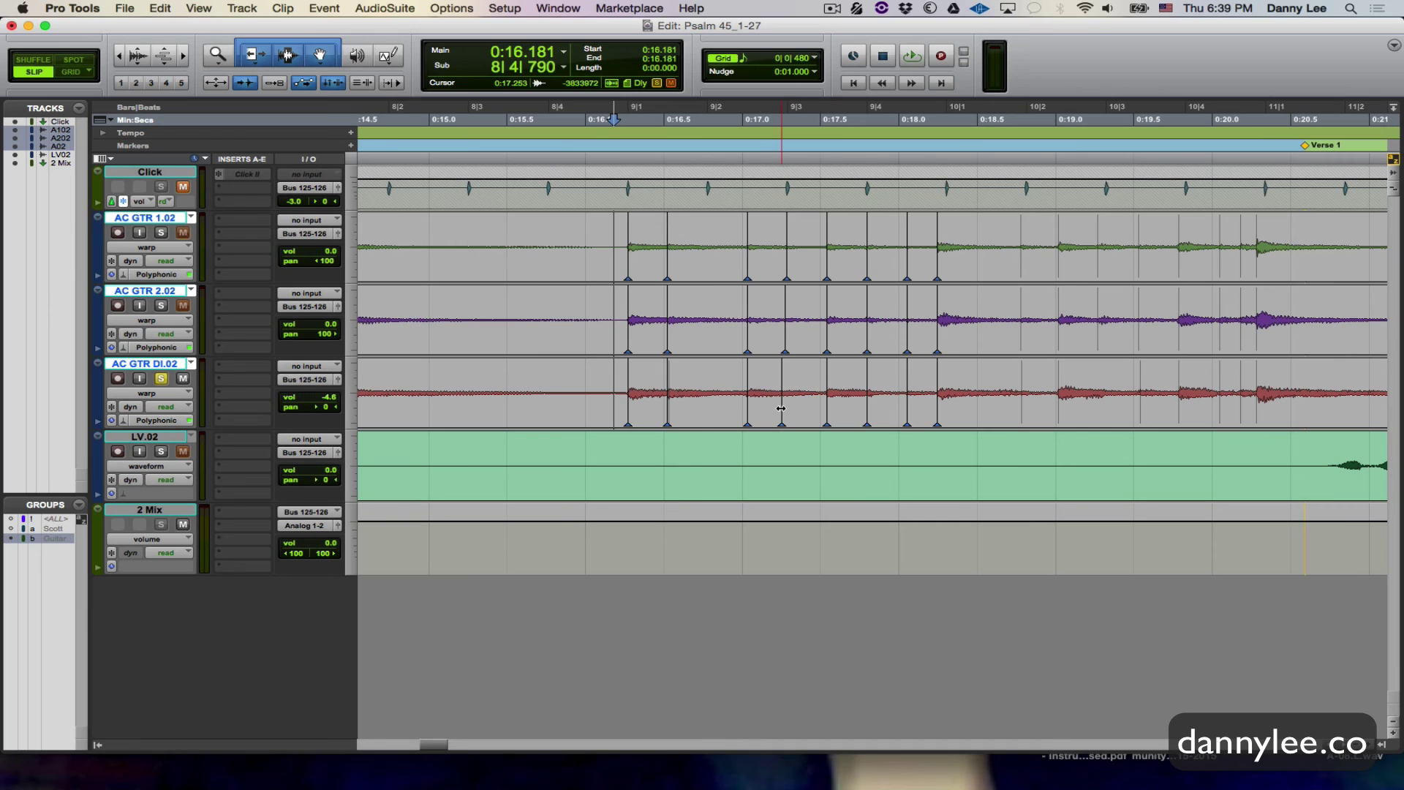
Step: Unsolo AC GTR DI.02 and play all guitars together from 0:16.181
key(space)
click(161, 378)
key(space)
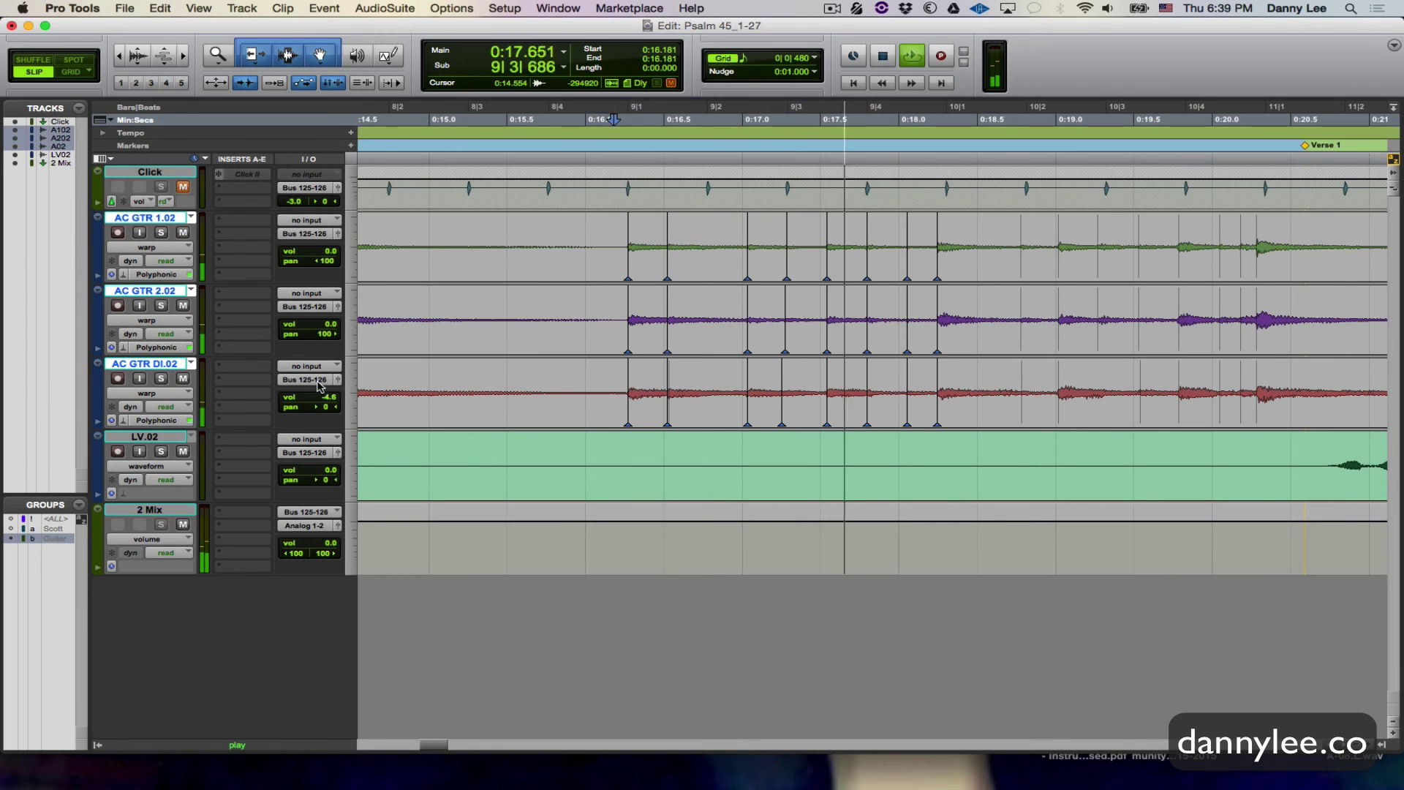
key(space)
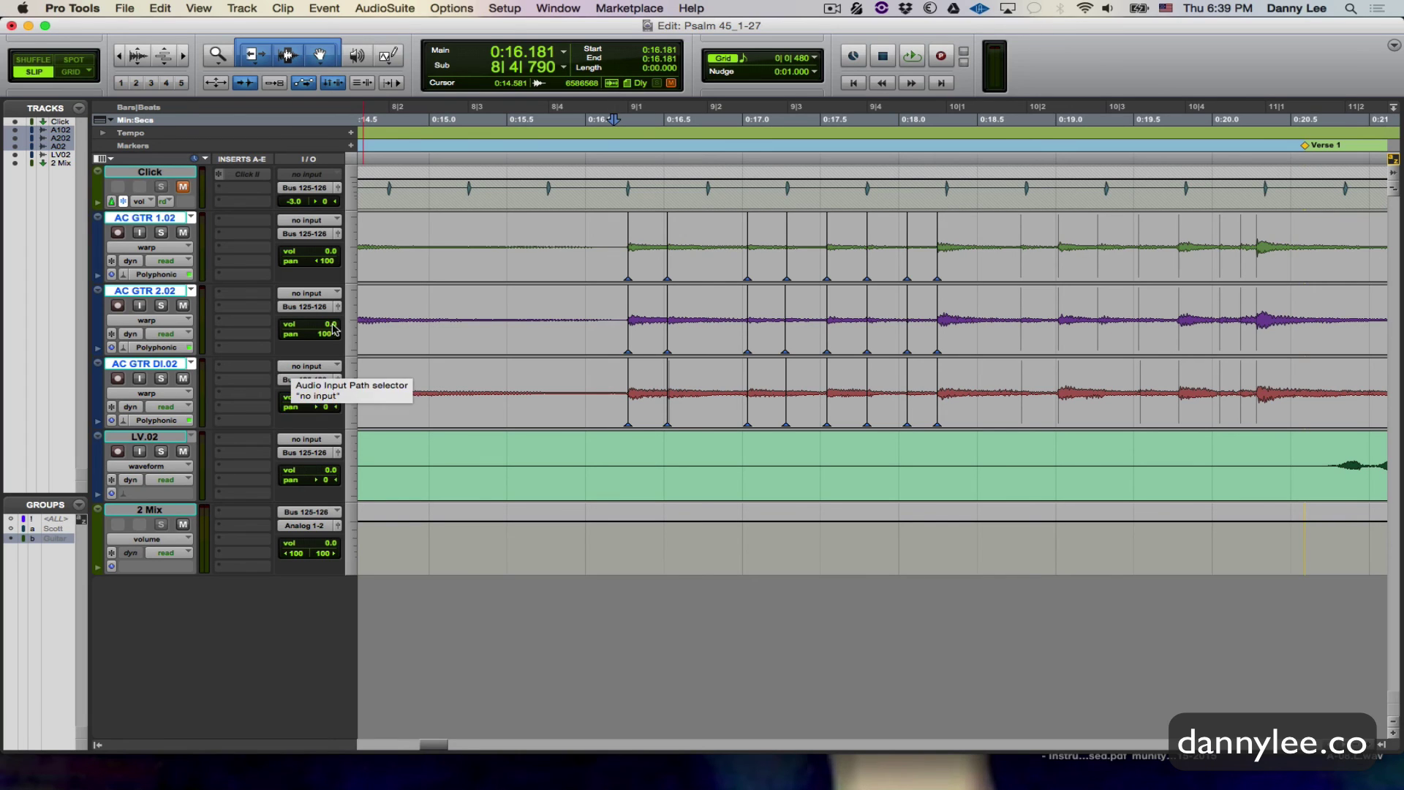
Step: Move the start point to 0:16.240 (bar 8, beat 4, tick 901) and play through bar 9
click(623, 228)
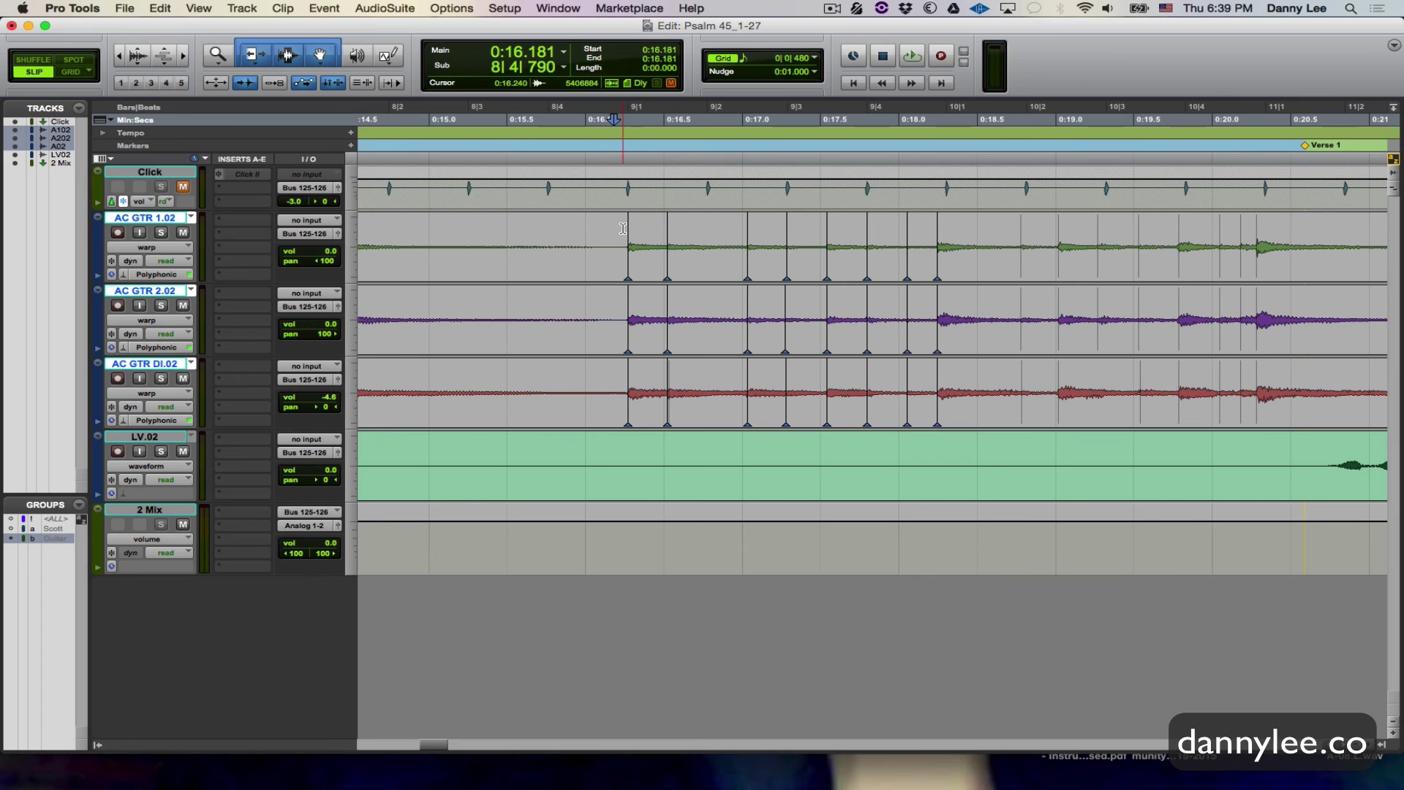
key(space)
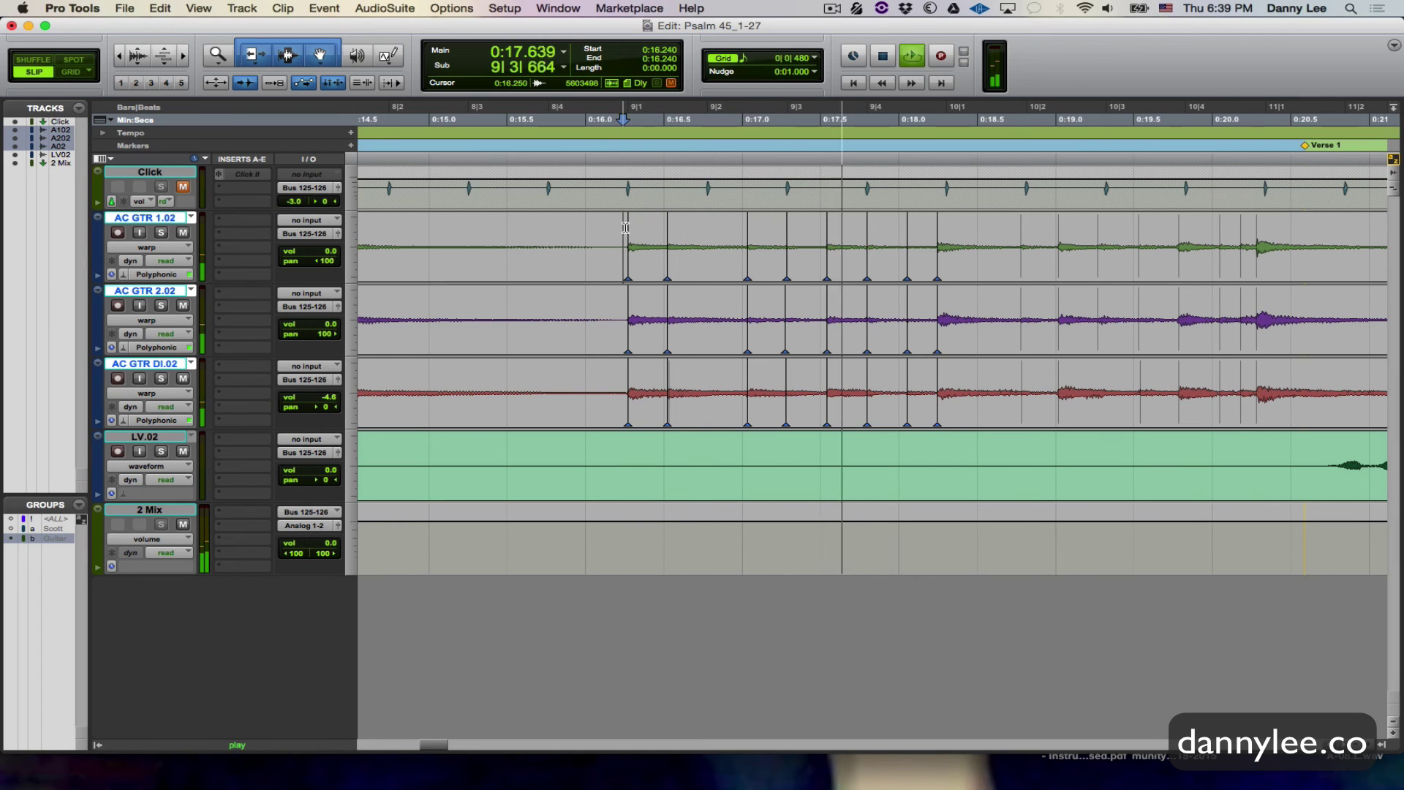
key(space)
key(space)
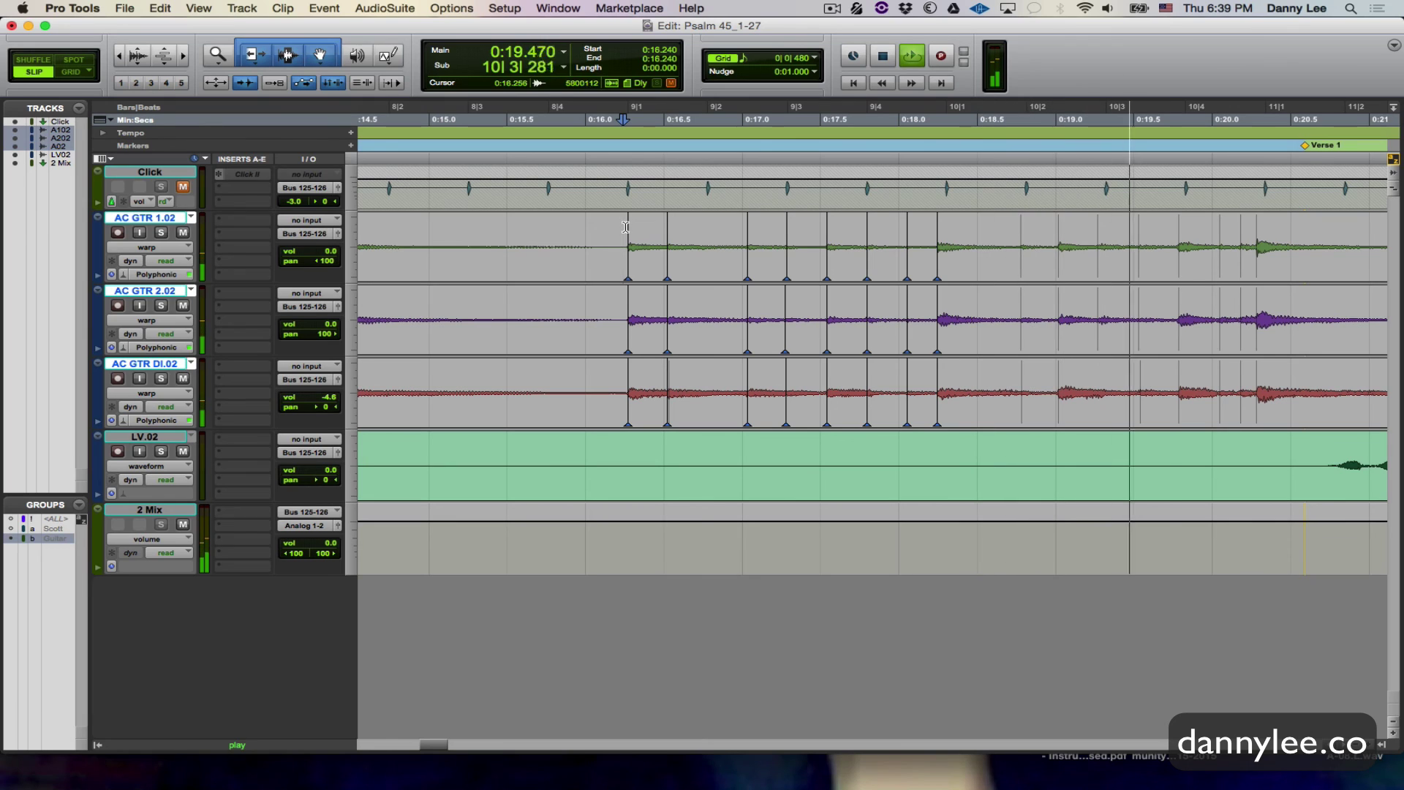
key(space)
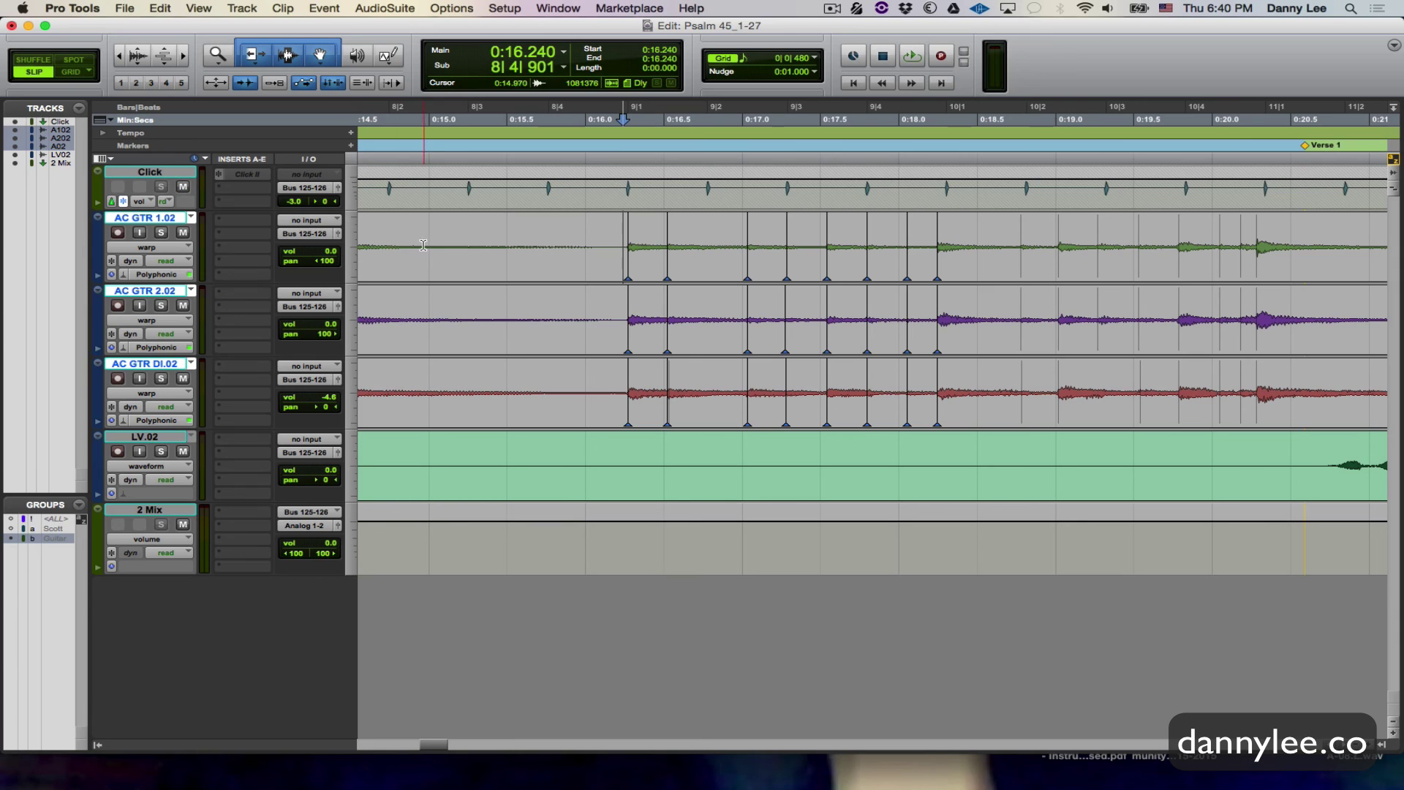
Step: Zoom out to the whole arrangement and play the guitar intro from near bar 3
key(super+bracketleft)
key(super+bracketleft)
key(super+bracketleft)
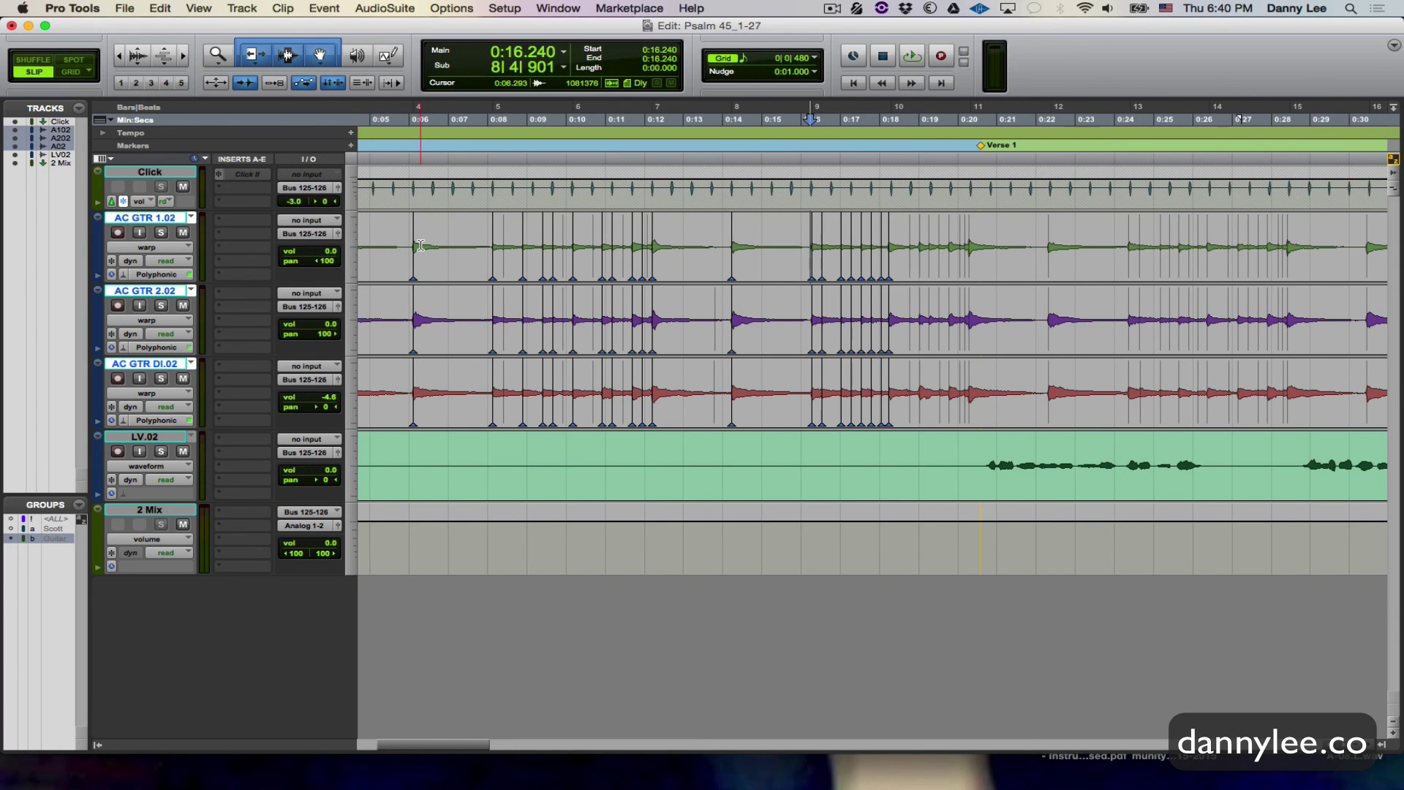
key(super+bracketleft)
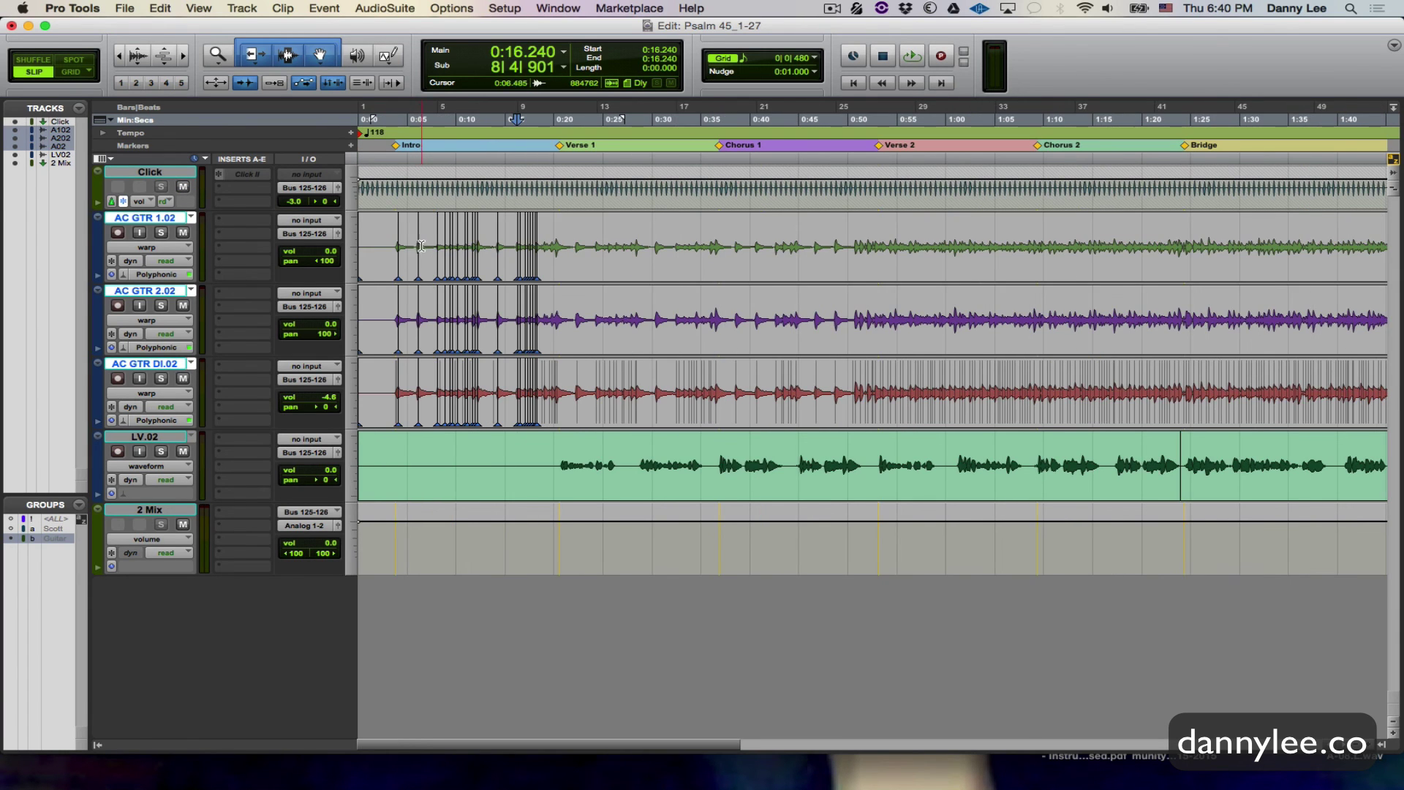
click(392, 230)
key(space)
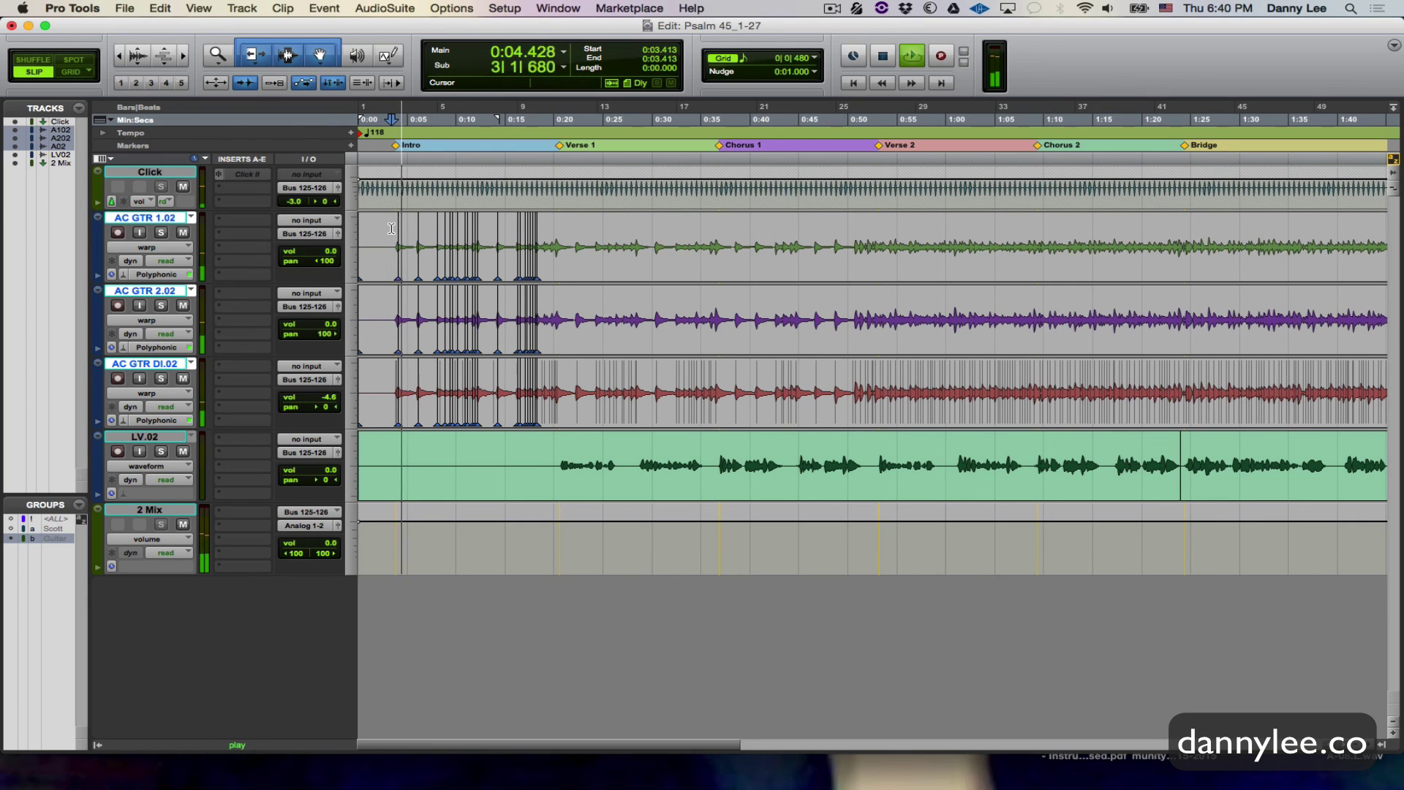
key(super+bracketright)
key(super+bracketright)
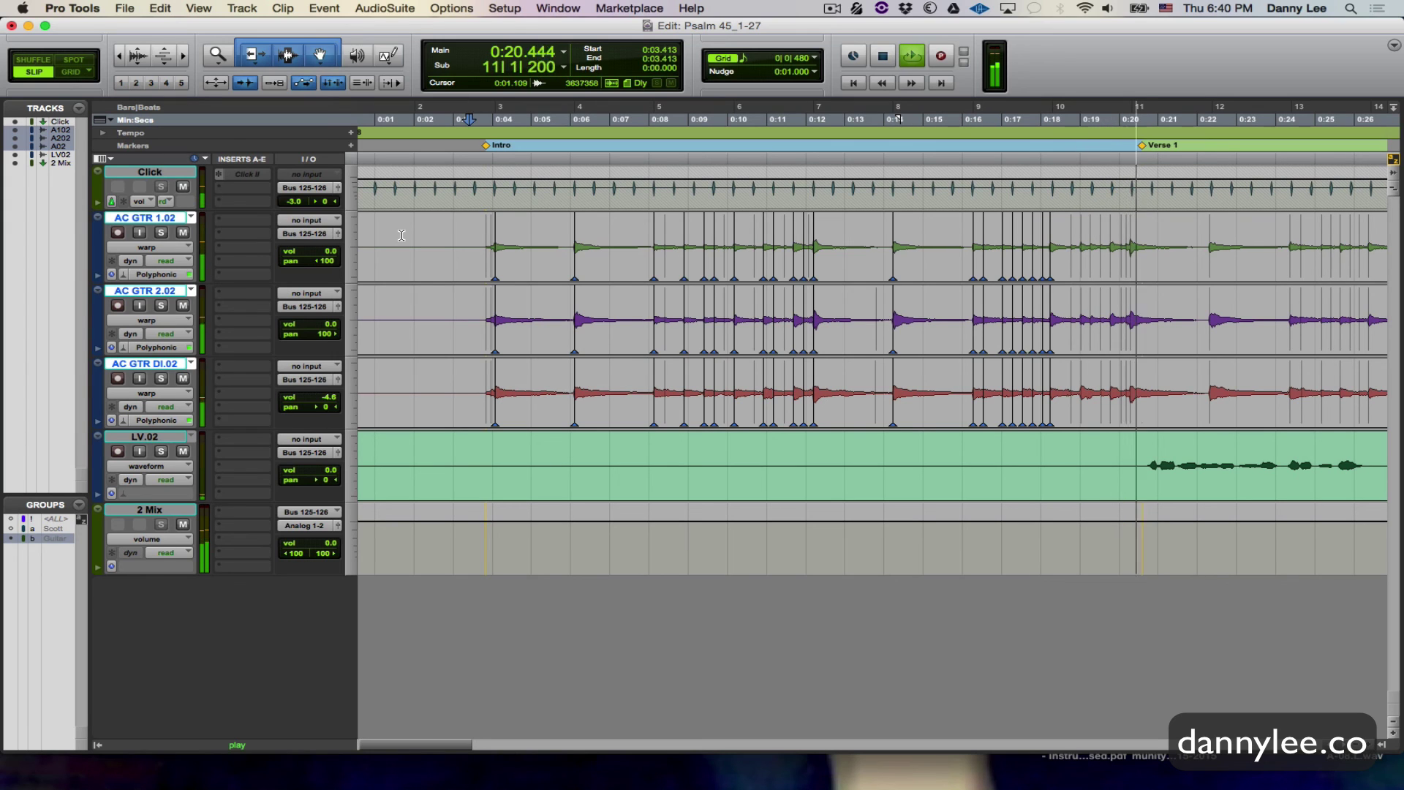
key(space)
Step: Check the area around bar 10, then replay the intro from 0:03.328
click(1059, 232)
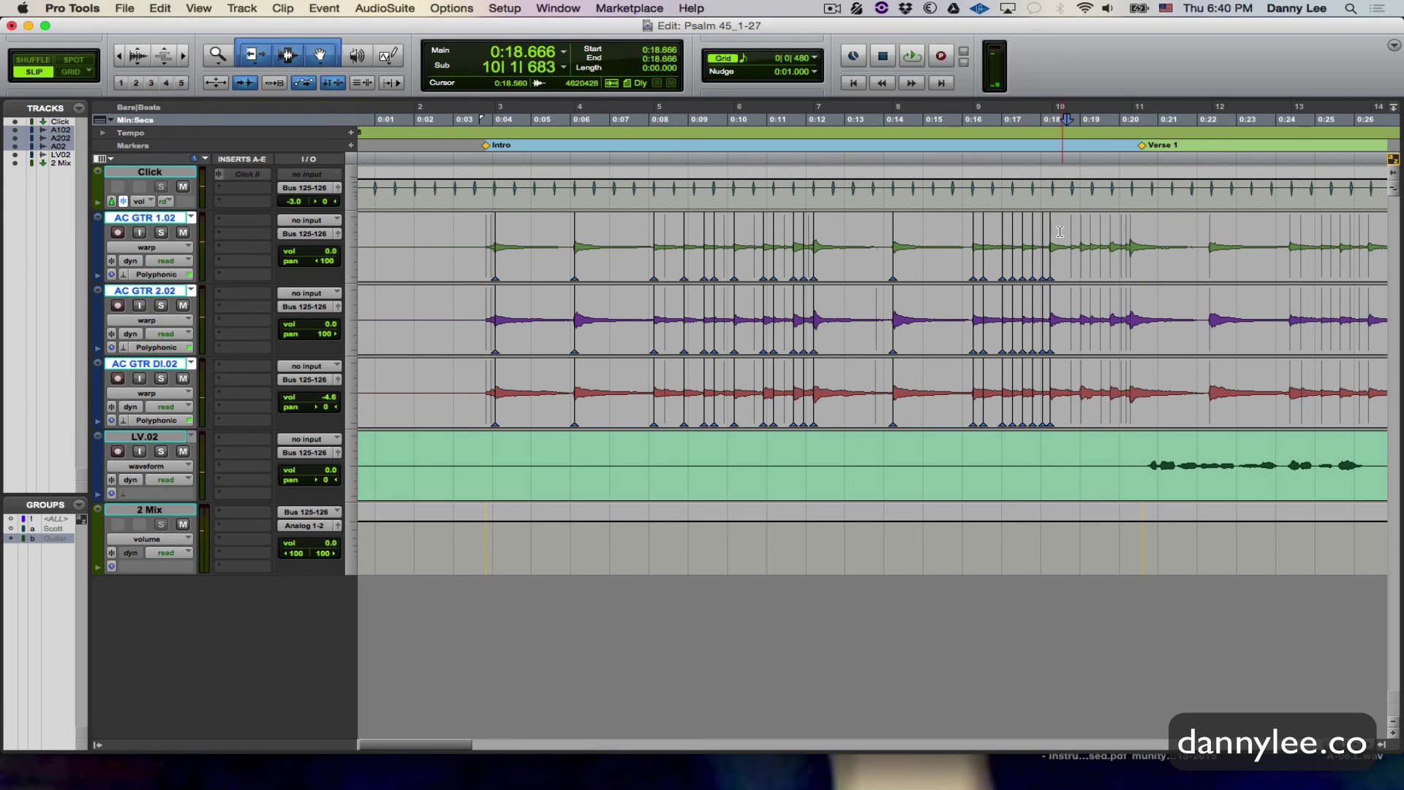
key(super+bracketright)
key(super+bracketright)
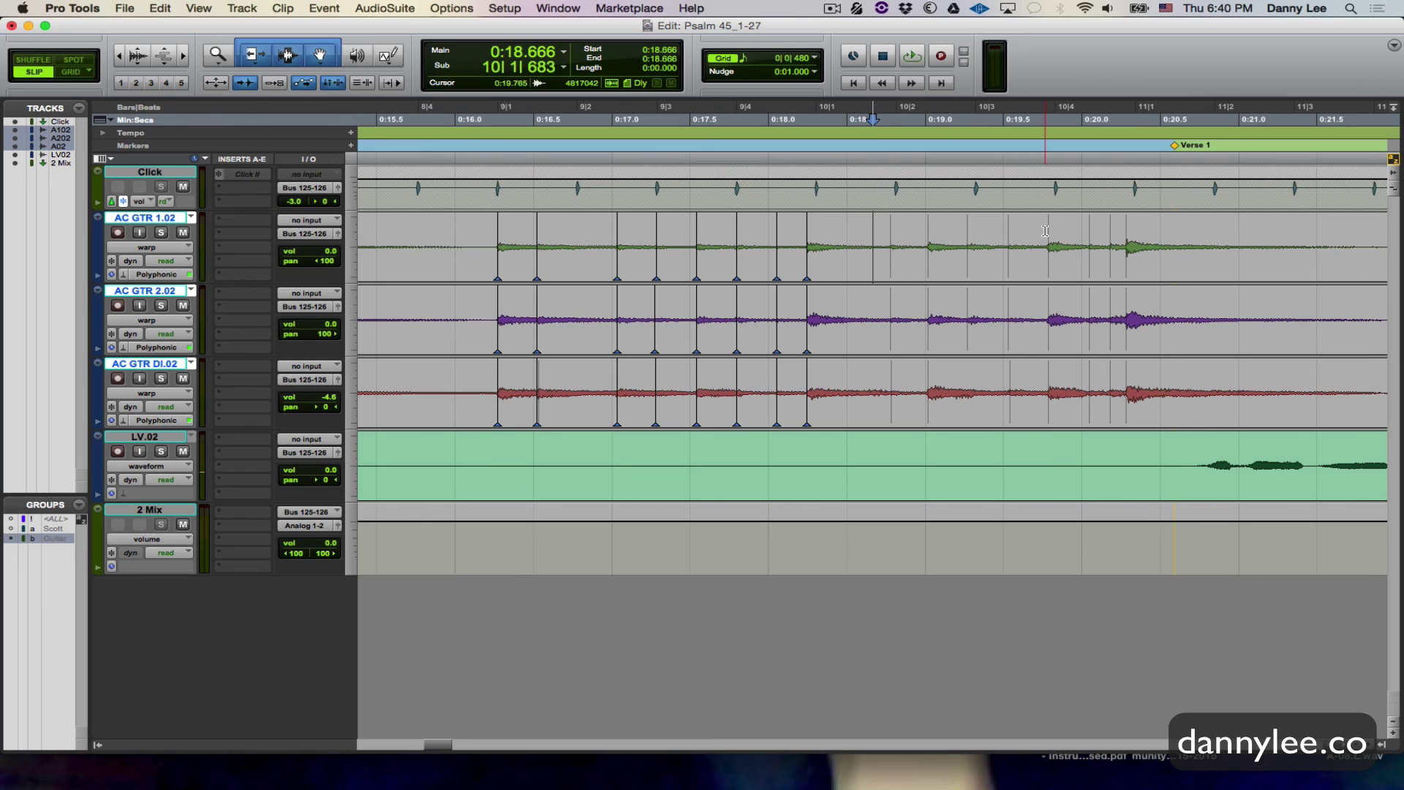
key(super+bracketleft)
key(super+bracketleft)
key(super+bracketleft)
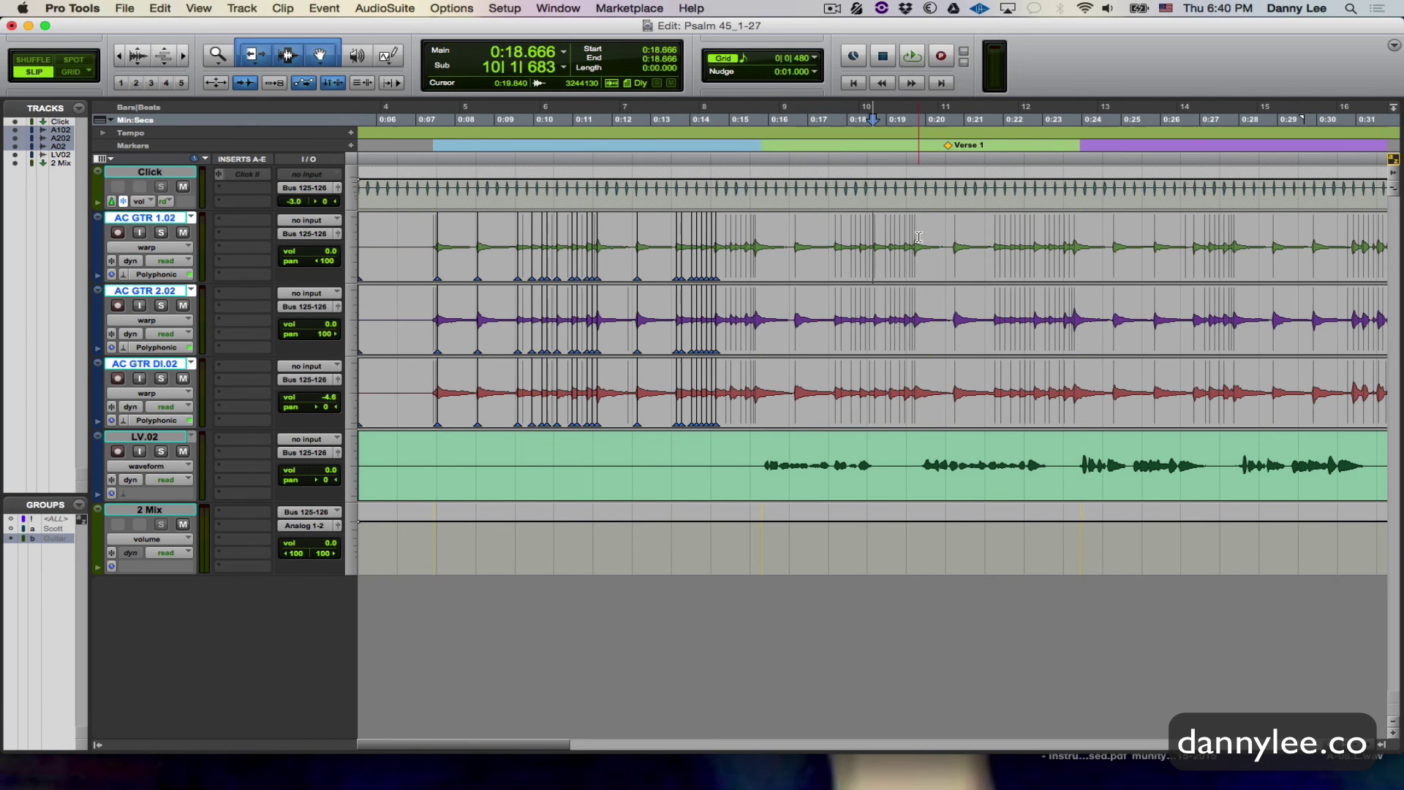
click(423, 227)
key(space)
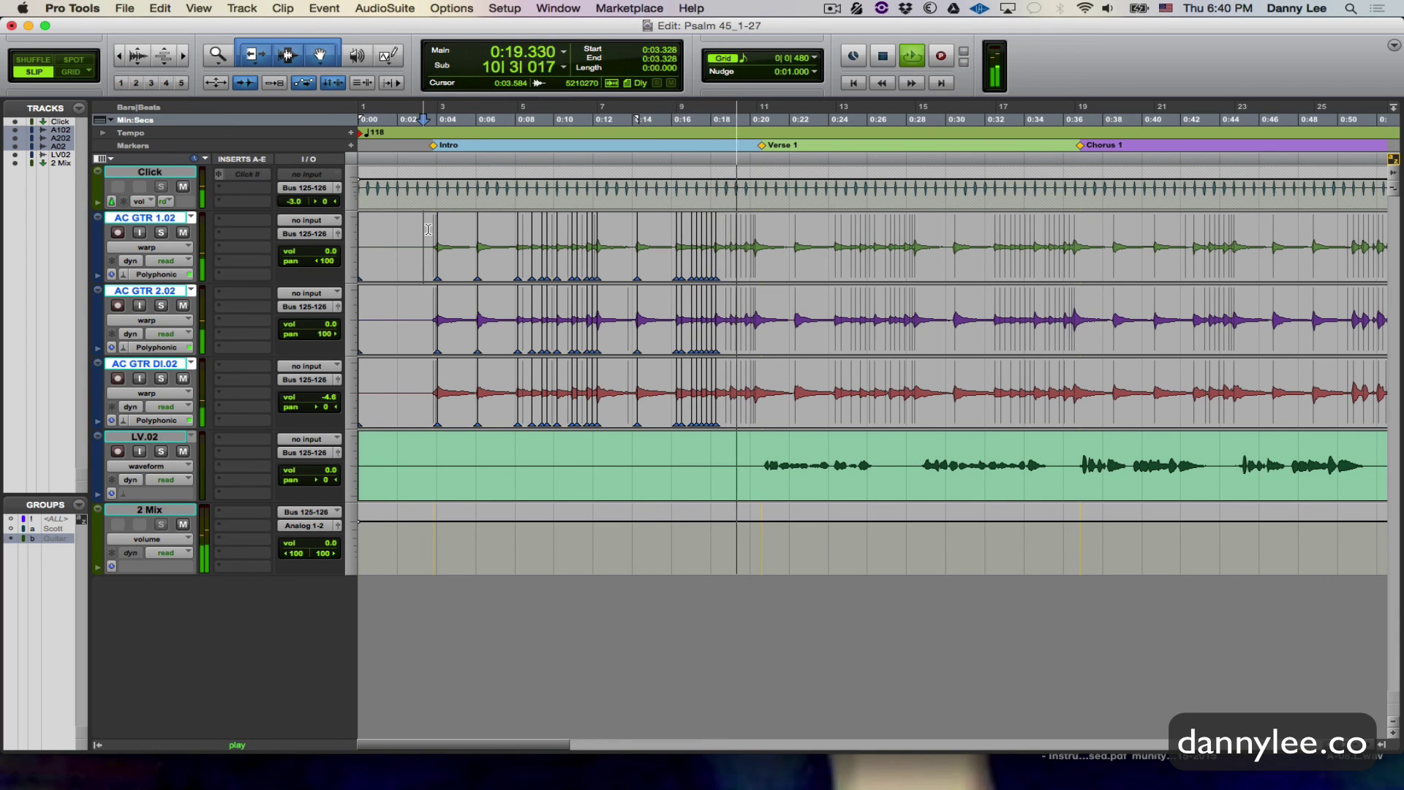
key(space)
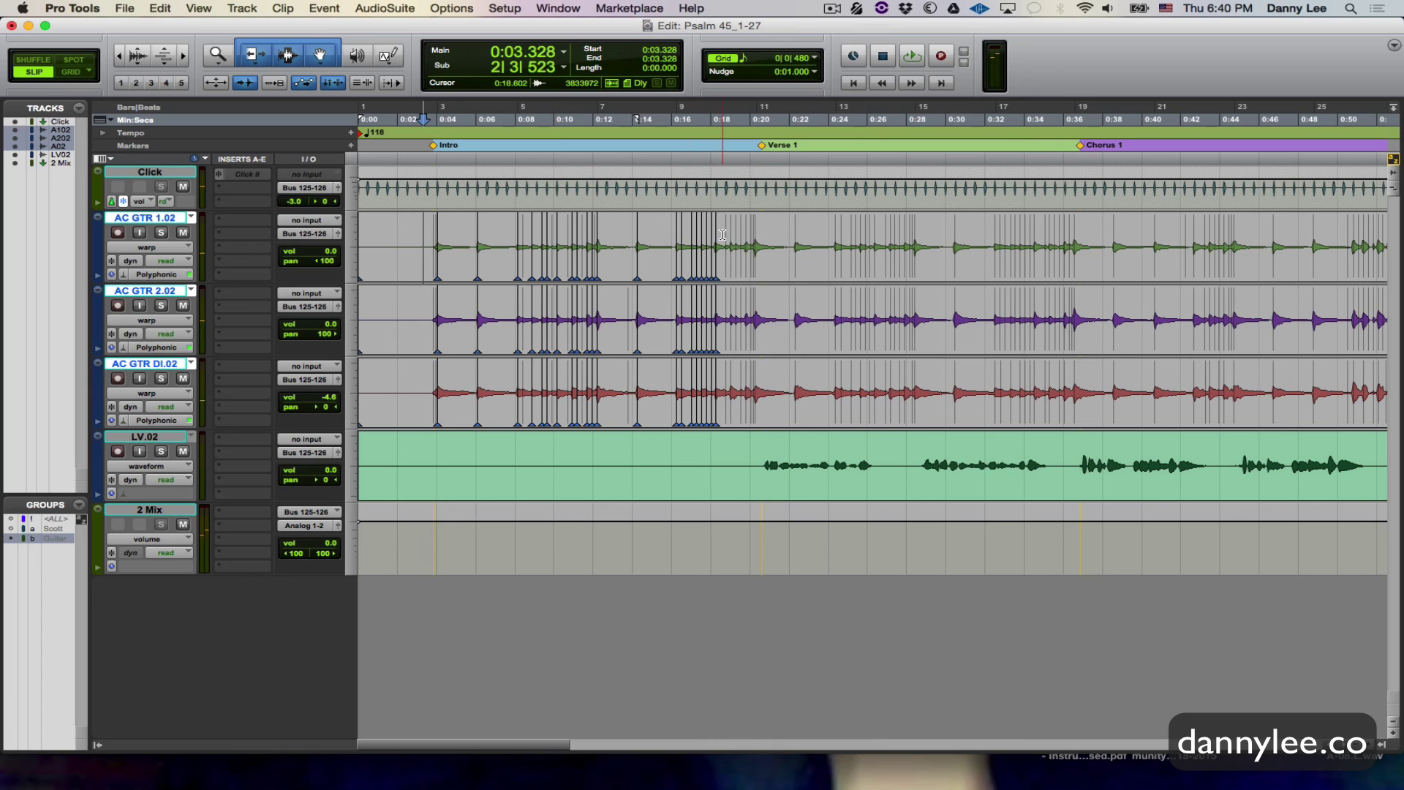
drag(722, 234, 704, 234)
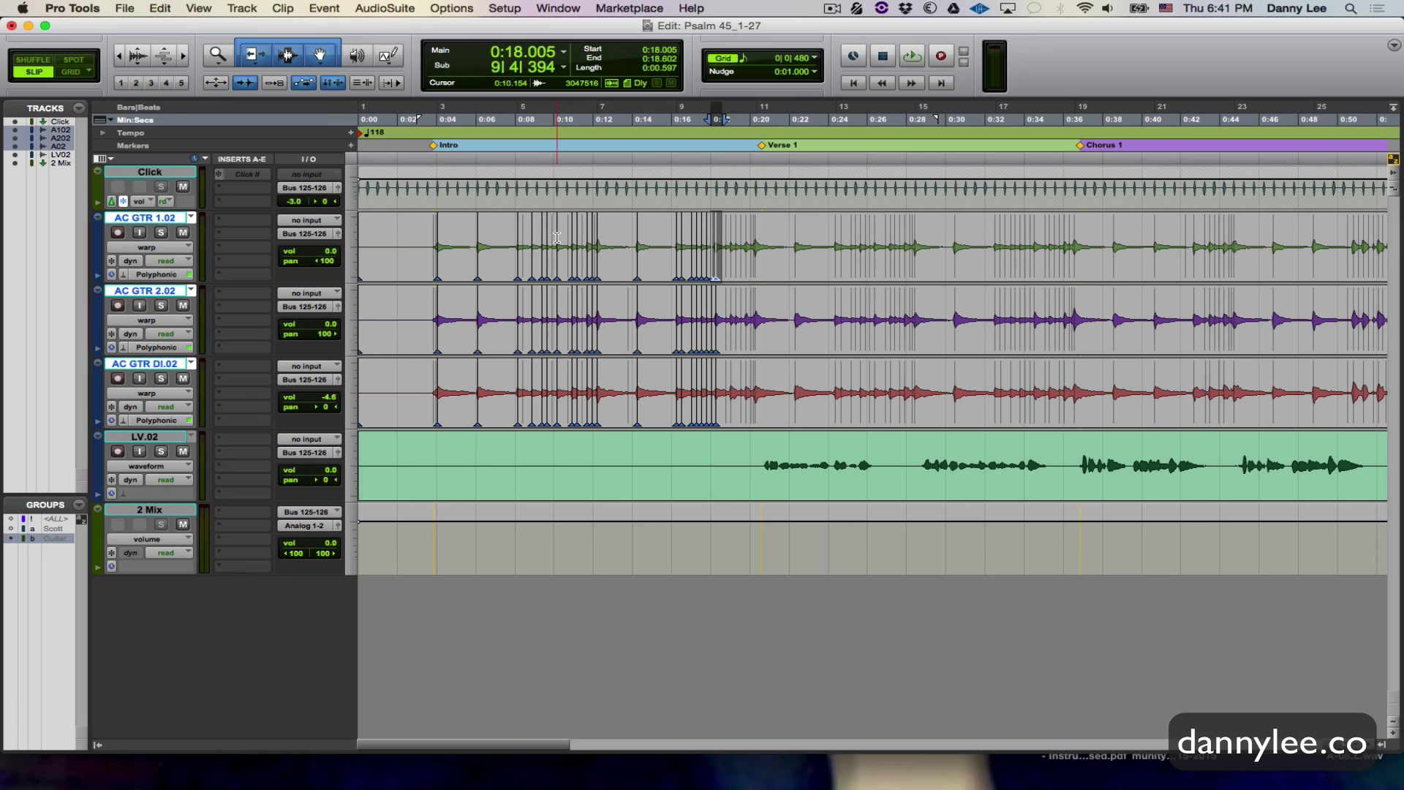
click(423, 228)
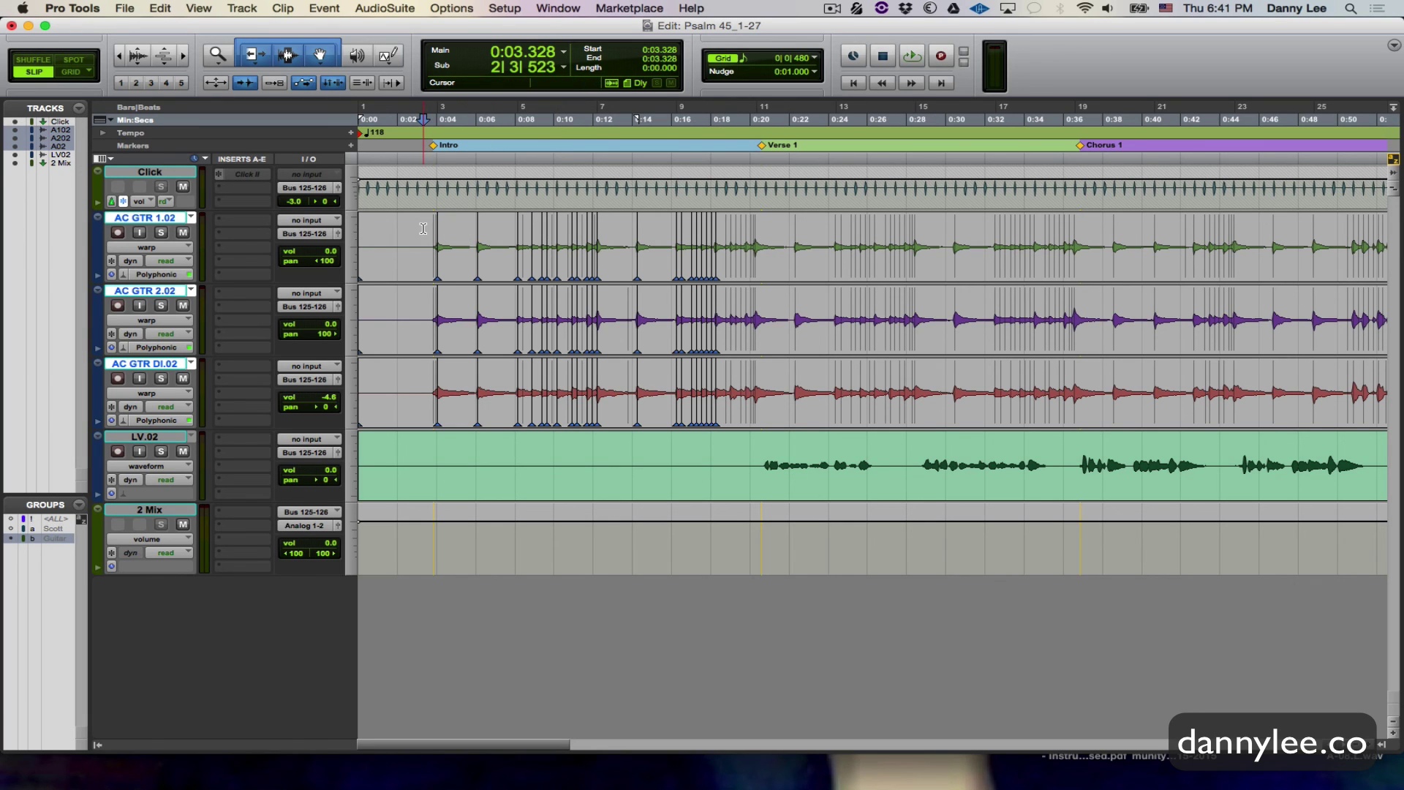